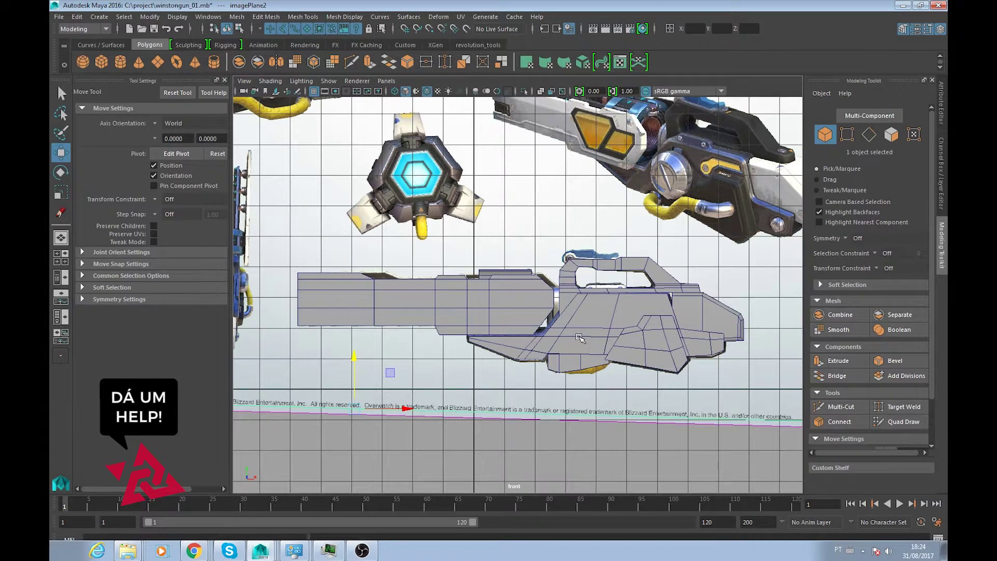
- Zoom in on the gun blockout and select the barrel block pCube1
{"action": "scroll", "coordinate": [623, 376], "scroll_direction": "up", "scroll_amount": 1}
{"action": "scroll", "coordinate": [623, 375], "scroll_direction": "up", "scroll_amount": 1}
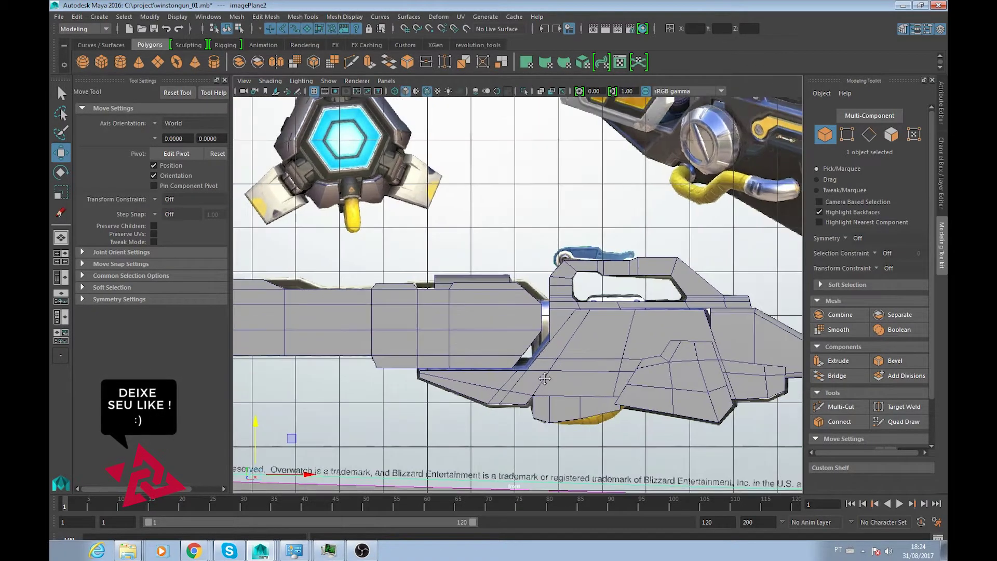
{"action": "middle_click_drag", "start_coordinate": [623, 375], "coordinate": [500, 416], "text": "alt"}
{"action": "scroll", "coordinate": [500, 415], "scroll_direction": "down", "scroll_amount": 1}
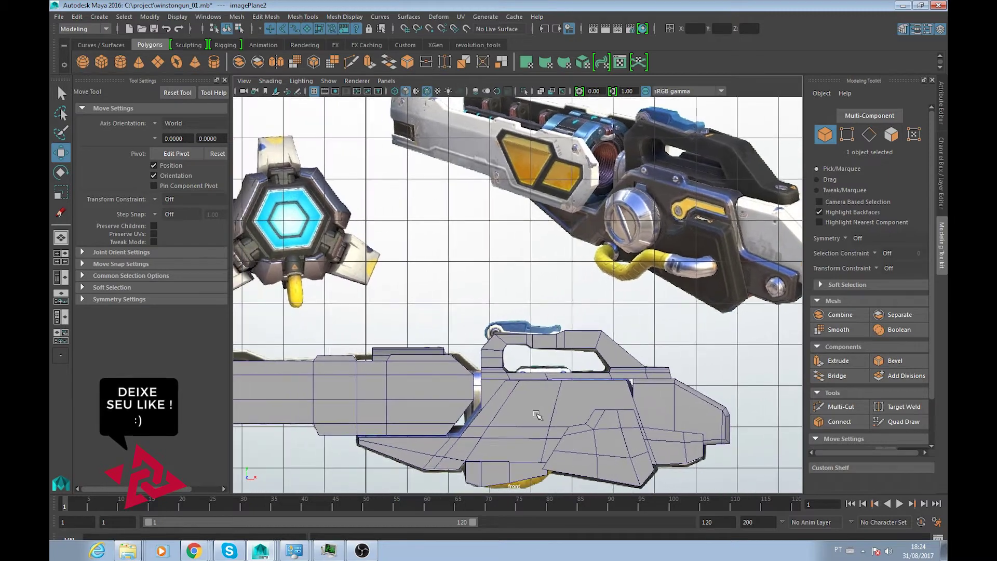
{"action": "scroll", "coordinate": [489, 395], "scroll_direction": "down", "scroll_amount": 1}
{"action": "scroll", "coordinate": [478, 374], "scroll_direction": "down", "scroll_amount": 1}
{"action": "left_click", "coordinate": [471, 344]}
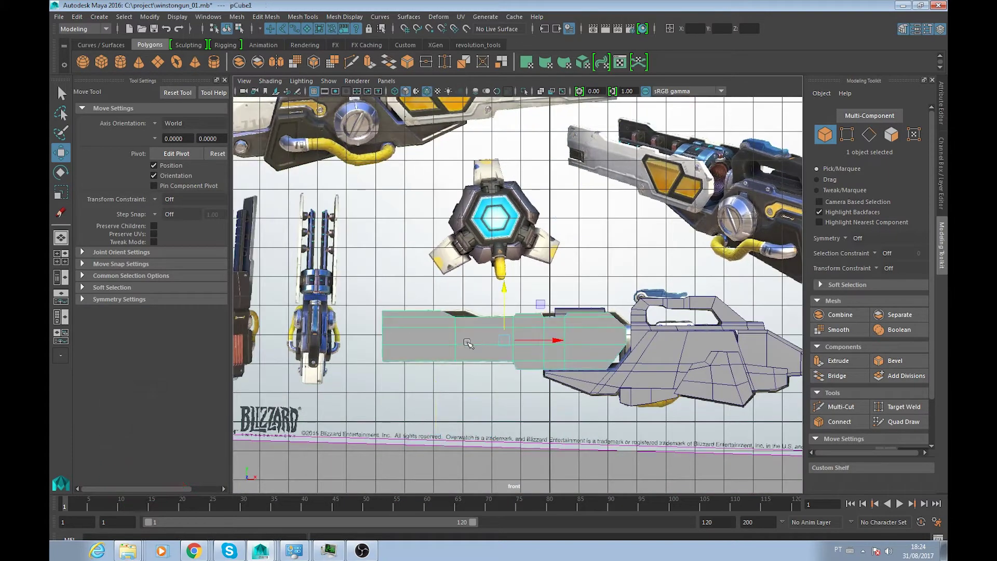
- Turn on textured shading and frame the barrel block in the front view
{"action": "middle_click_drag", "start_coordinate": [592, 312], "coordinate": [483, 333], "text": "alt"}
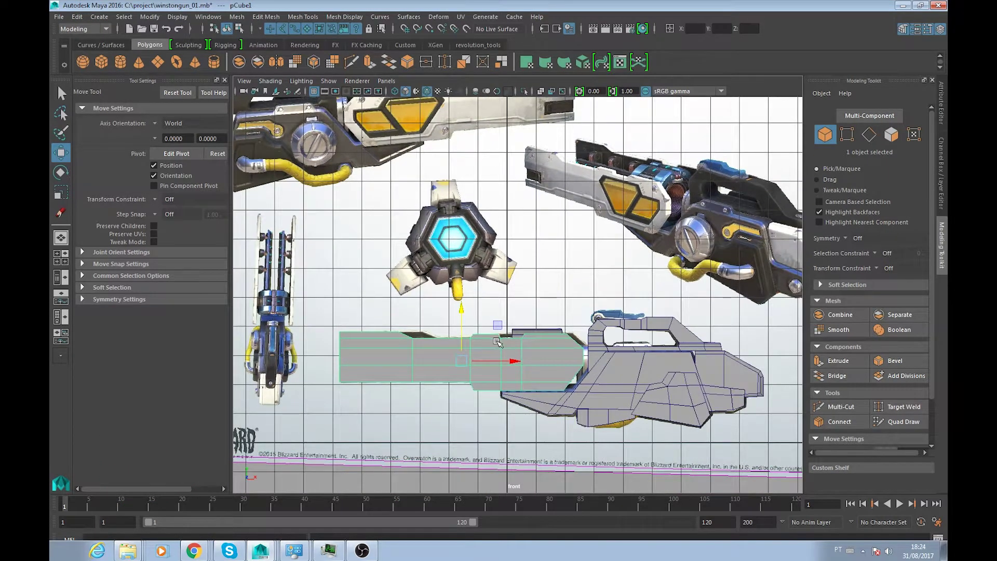
{"action": "key", "text": "6"}
{"action": "scroll", "coordinate": [495, 354], "scroll_direction": "up", "scroll_amount": 2}
{"action": "scroll", "coordinate": [478, 357], "scroll_direction": "up", "scroll_amount": 2}
{"action": "scroll", "coordinate": [457, 358], "scroll_direction": "up", "scroll_amount": 2}
{"action": "scroll", "coordinate": [436, 359], "scroll_direction": "up", "scroll_amount": 2}
{"action": "middle_click_drag", "start_coordinate": [435, 359], "coordinate": [540, 368], "text": "alt"}
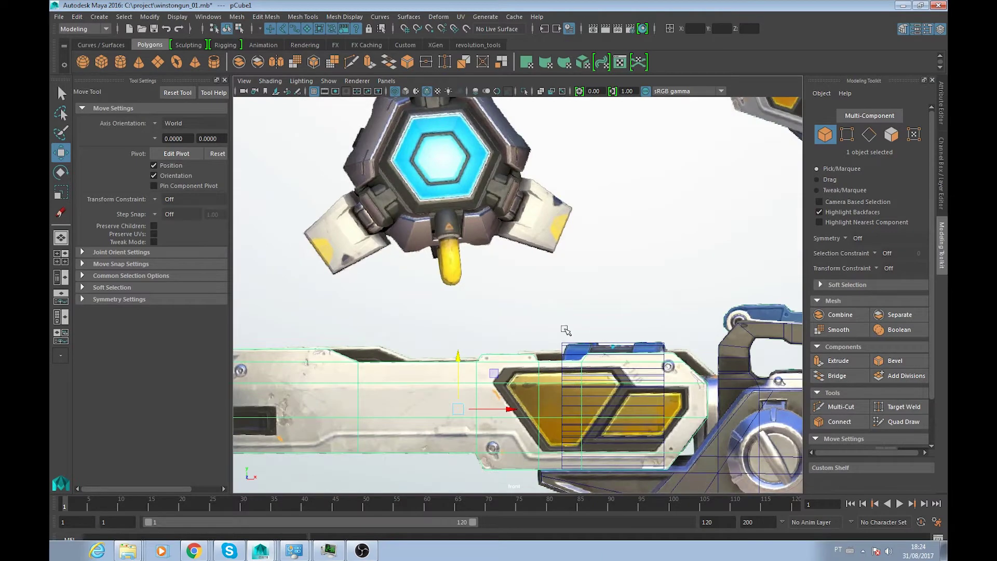
- Isolate the barrel block with the reference image plane in the front view
{"action": "scroll", "coordinate": [565, 332], "scroll_direction": "down", "scroll_amount": 3}
{"action": "left_click_drag", "start_coordinate": [310, 425], "coordinate": [299, 459], "text": "shift"}
{"action": "key", "text": "ctrl+1"}
{"action": "scroll", "coordinate": [545, 364], "scroll_direction": "up", "scroll_amount": 2}
{"action": "scroll", "coordinate": [545, 364], "scroll_direction": "up", "scroll_amount": 2}
{"action": "scroll", "coordinate": [545, 364], "scroll_direction": "up", "scroll_amount": 2}
{"action": "middle_click_drag", "start_coordinate": [545, 364], "coordinate": [540, 354], "text": "alt"}
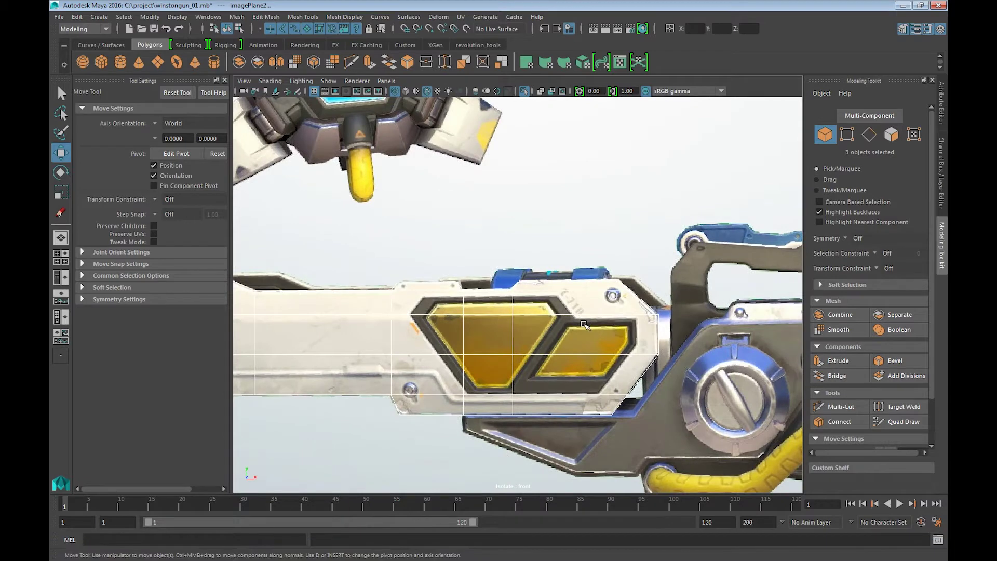
- Multi-Cut a new edge across the barrel panel and move its top-edge vertices
{"action": "key", "text": "ctrl+shift+x"}
{"action": "middle_click_drag", "start_coordinate": [520, 307], "coordinate": [423, 369], "text": "alt"}
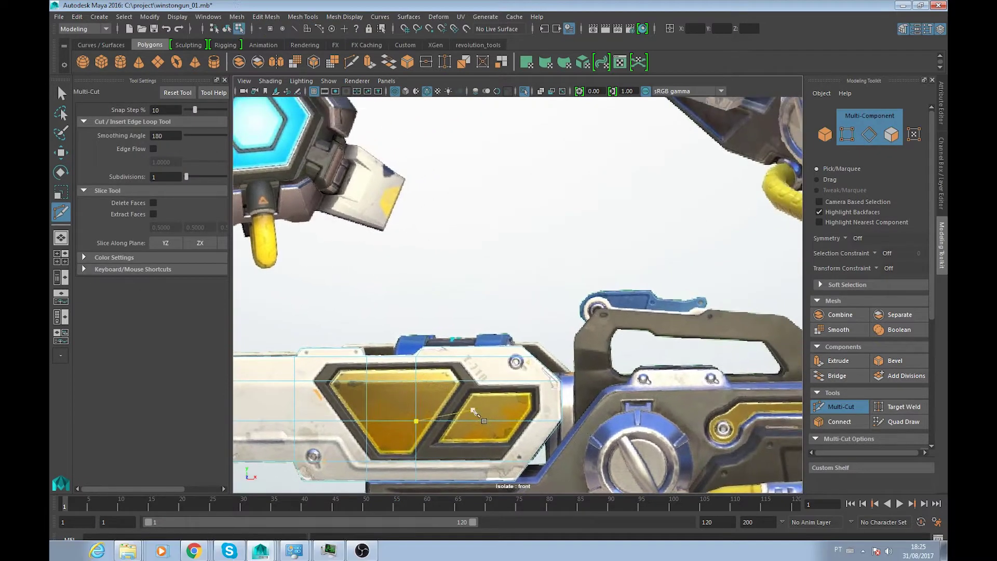
{"action": "key", "text": "f"}
{"action": "key", "text": "w"}
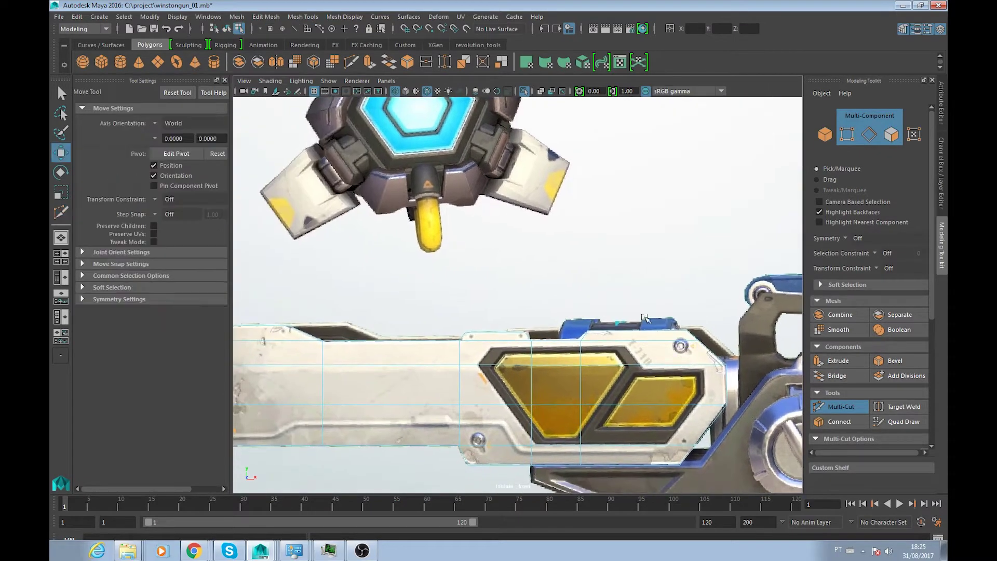
{"action": "middle_click_drag", "start_coordinate": [466, 298], "coordinate": [570, 282], "text": "alt"}
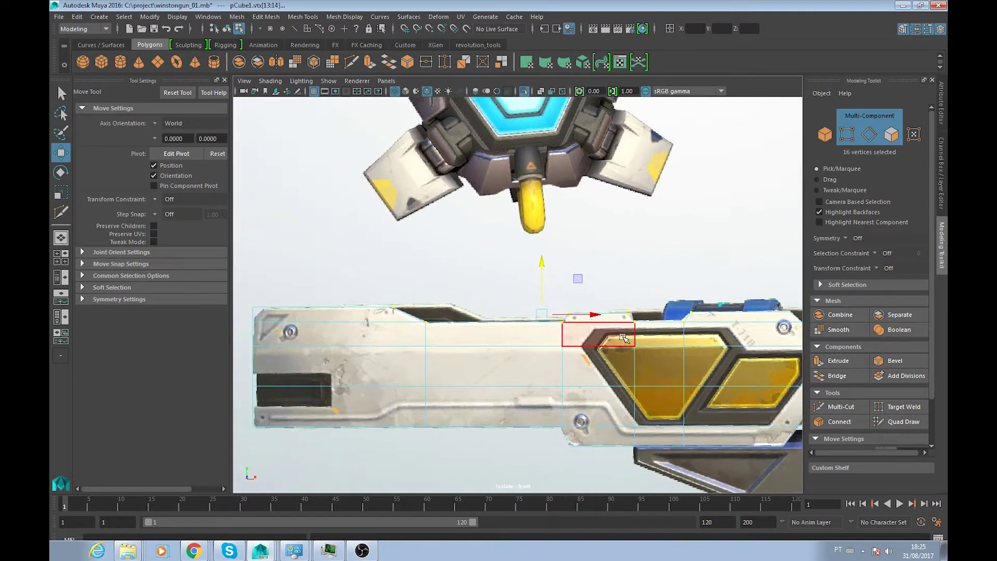
- Select the barrel panel object and view it shaded solid in perspective
{"action": "key", "text": "F8"}
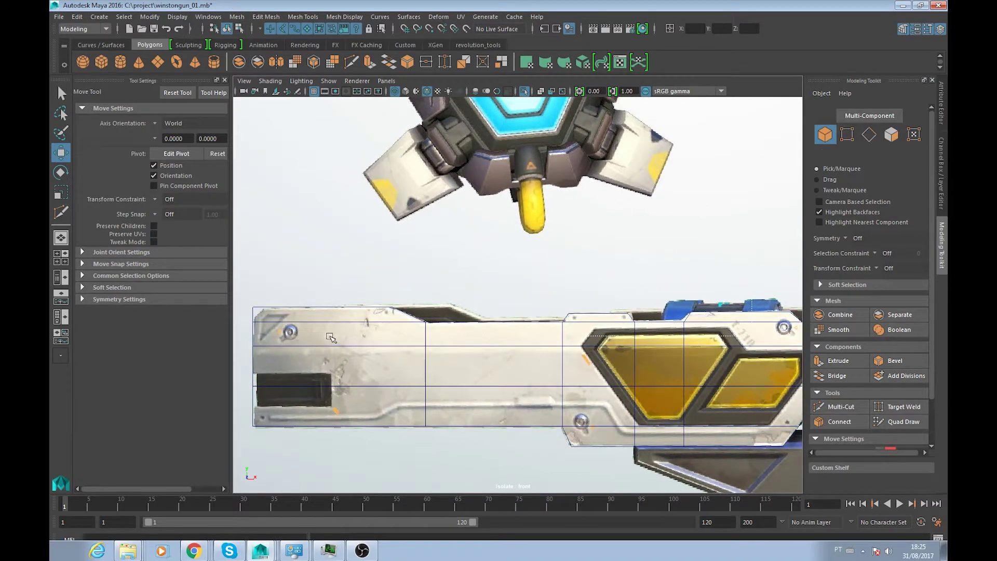
{"action": "left_click", "coordinate": [331, 337]}
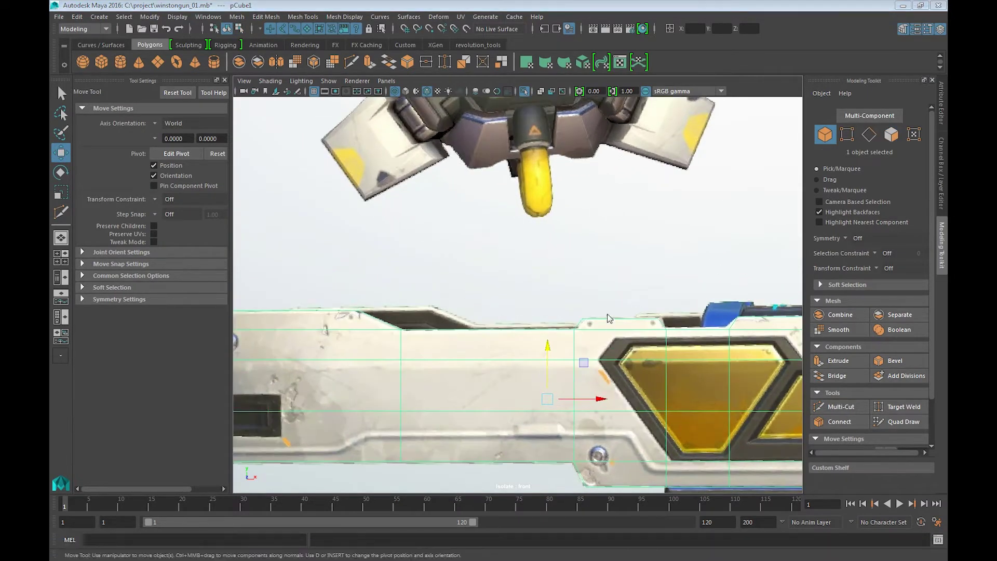
{"action": "key", "text": "space"}
{"action": "key", "text": "space"}
{"action": "key", "text": "5"}
{"action": "mouse_move", "coordinate": [554, 338]}
{"action": "left_mouse_down", "text": "alt"}
{"action": "mouse_move", "coordinate": [521, 330]}
{"action": "mouse_move", "coordinate": [505, 341]}
{"action": "left_mouse_up", "text": "alt"}
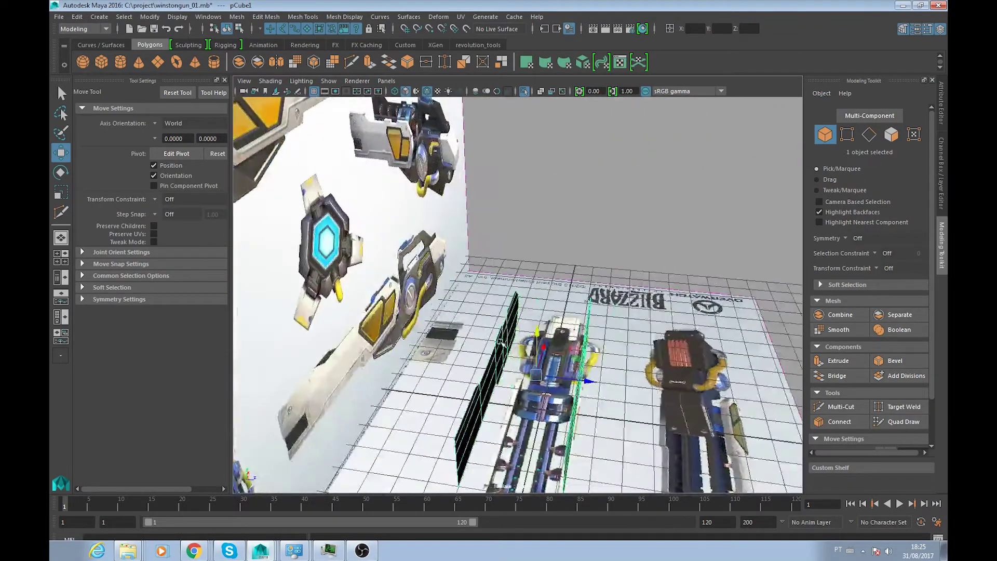
- Select the thin barrel panel's faces in face mode and delete them
{"action": "right_click_drag", "start_coordinate": [508, 338], "coordinate": [512, 284]}
{"action": "left_click_drag", "start_coordinate": [511, 283], "coordinate": [441, 483]}
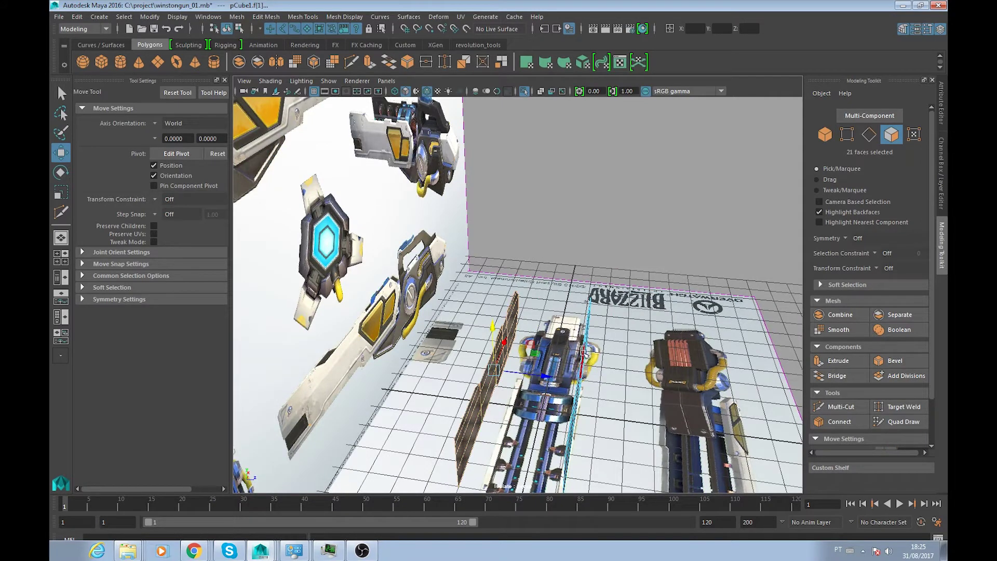
{"action": "left_click_drag", "start_coordinate": [585, 354], "coordinate": [508, 357], "text": "alt"}
{"action": "right_click_drag", "start_coordinate": [495, 322], "coordinate": [540, 273]}
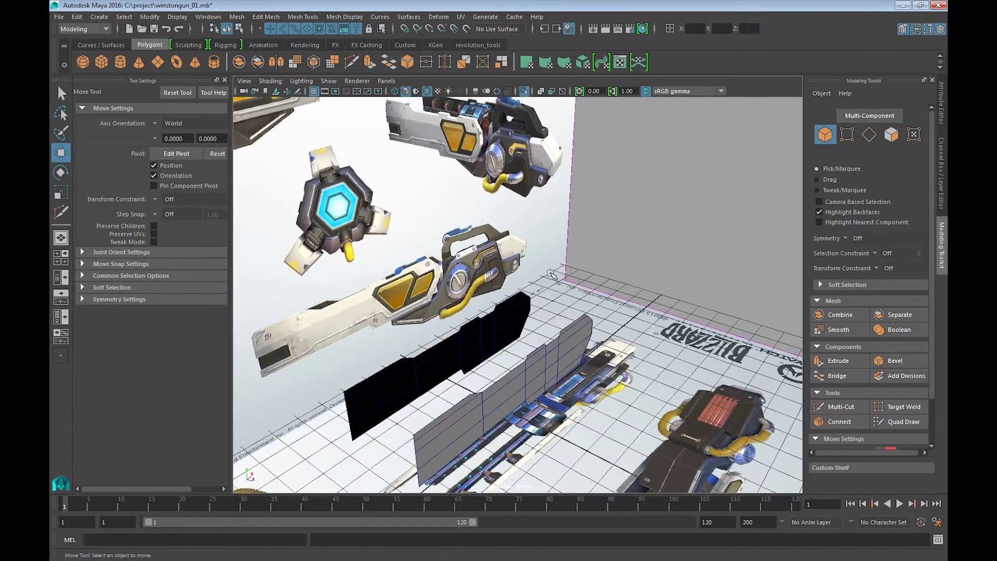
{"action": "left_click", "coordinate": [473, 329]}
{"action": "key", "text": "F11"}
{"action": "left_click_drag", "start_coordinate": [484, 323], "coordinate": [542, 307], "text": "alt"}
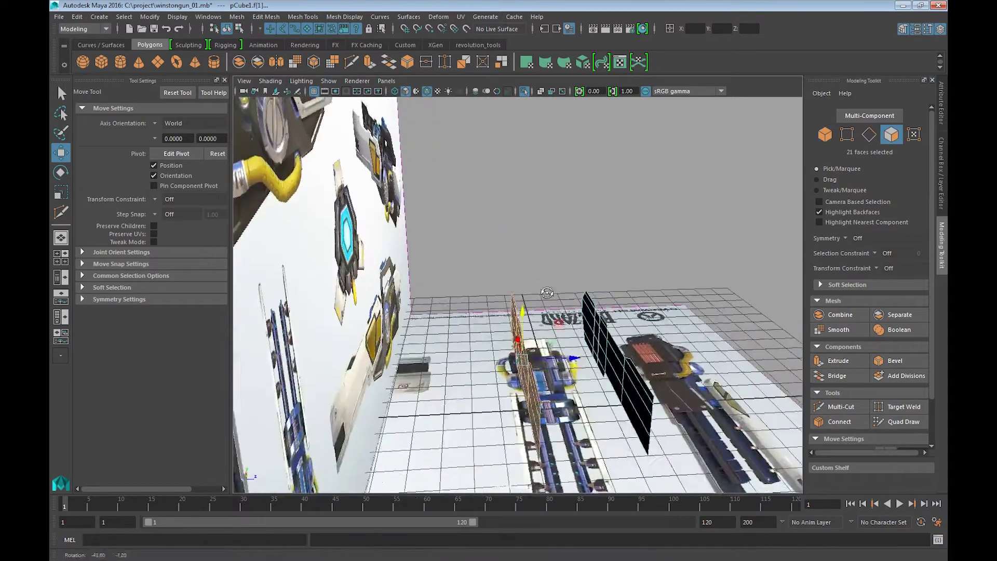
{"action": "key", "text": "Delete"}
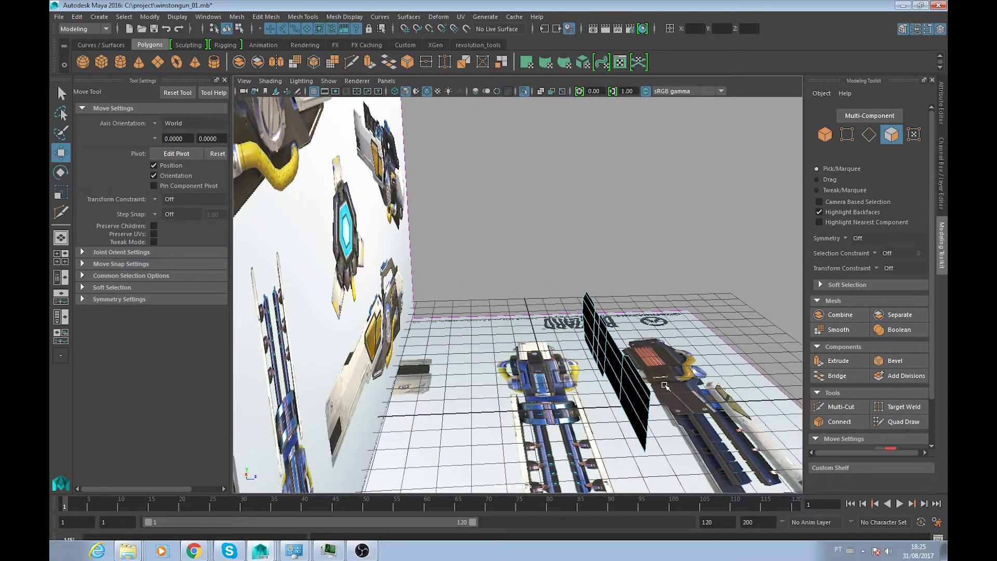
- Frame the panel in the front orthographic view with wireframe over the reference
{"action": "left_click_drag", "start_coordinate": [663, 383], "coordinate": [577, 334], "text": "alt"}
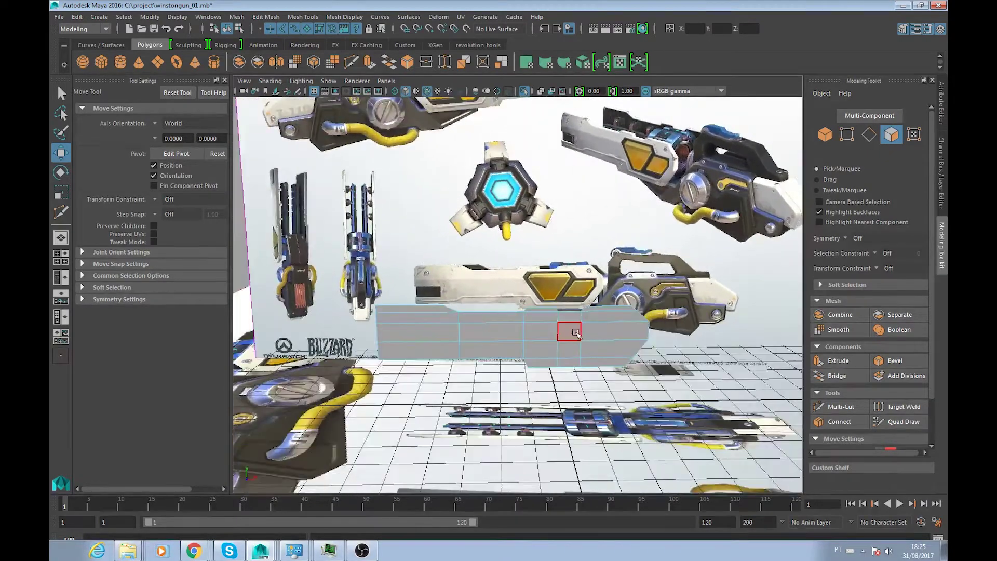
{"action": "key", "text": "space"}
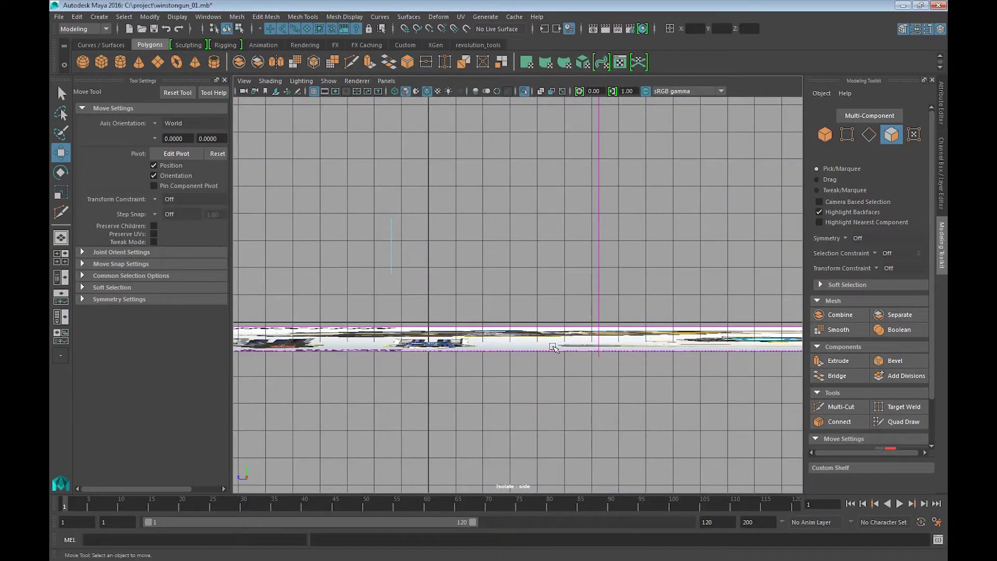
{"action": "key", "text": "space"}
{"action": "mouse_move", "coordinate": [579, 285]}
{"action": "middle_mouse_down", "text": "alt"}
{"action": "mouse_move", "coordinate": [770, 250]}
{"action": "mouse_move", "coordinate": [555, 269]}
{"action": "middle_mouse_up", "text": "alt"}
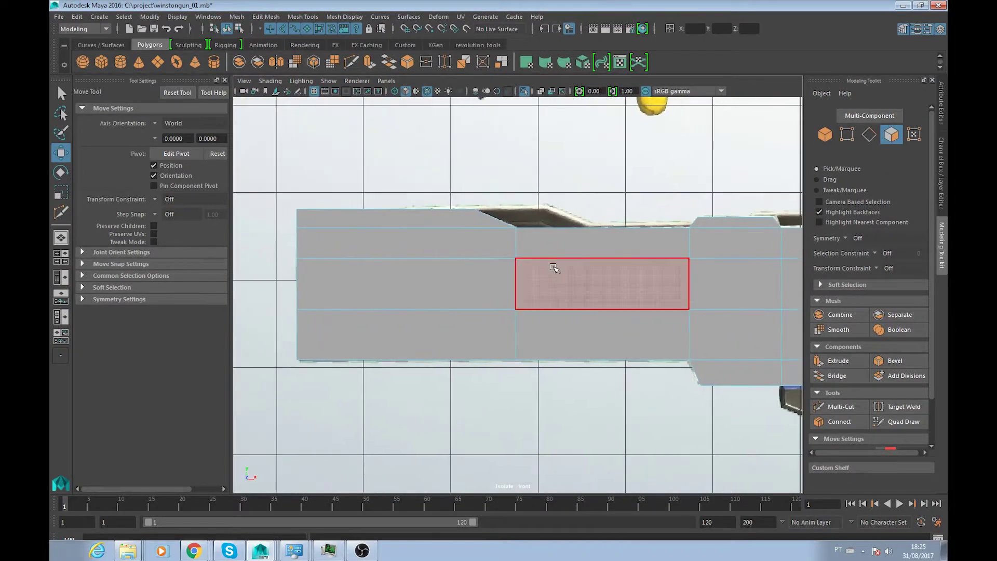
{"action": "key", "text": "4"}
{"action": "middle_click_drag", "start_coordinate": [643, 189], "coordinate": [542, 210], "text": "alt"}
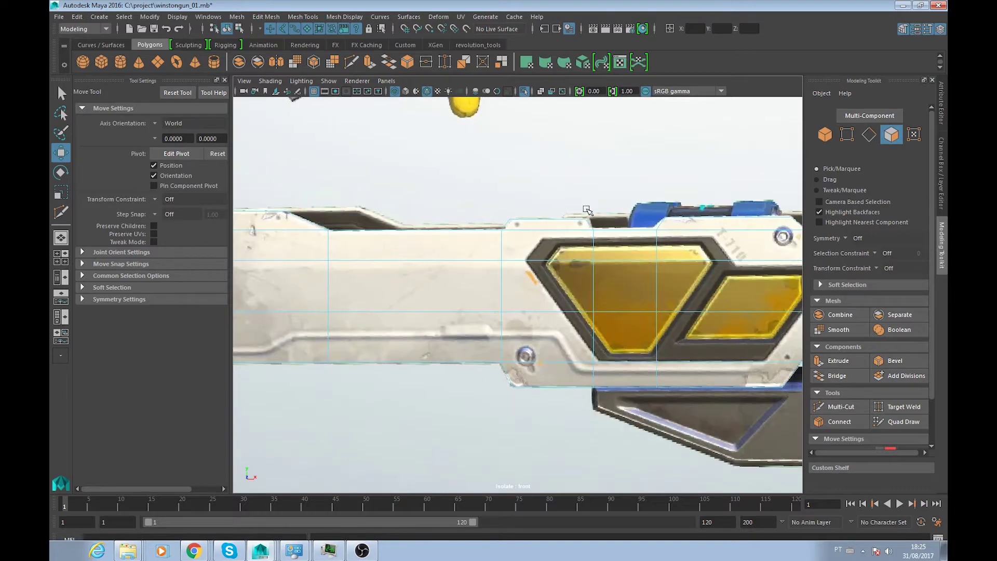
{"action": "scroll", "coordinate": [542, 210], "scroll_direction": "down", "scroll_amount": 3}
- Select the top row of eight faces and start editing their pivot in perspective
{"action": "left_click_drag", "start_coordinate": [323, 265], "coordinate": [312, 265]}
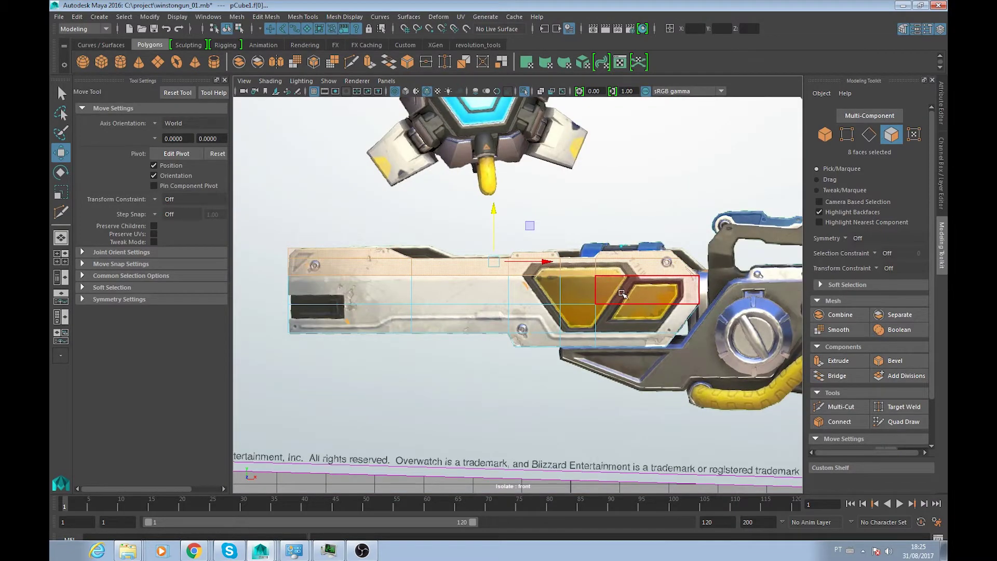
{"action": "scroll", "coordinate": [620, 297], "scroll_direction": "down", "scroll_amount": 3}
{"action": "scroll", "coordinate": [531, 296], "scroll_direction": "up", "scroll_amount": 1}
{"action": "scroll", "coordinate": [530, 296], "scroll_direction": "up", "scroll_amount": 1}
{"action": "scroll", "coordinate": [531, 296], "scroll_direction": "up", "scroll_amount": 1}
{"action": "left_click_drag", "start_coordinate": [531, 297], "coordinate": [670, 293], "text": "alt"}
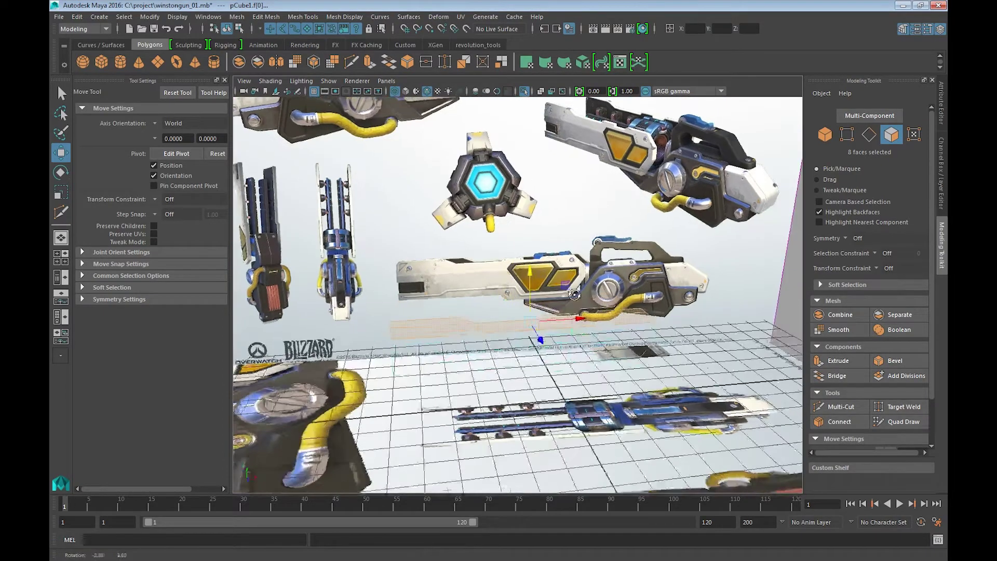
{"action": "mouse_move", "coordinate": [671, 292]}
{"action": "left_mouse_down", "text": "alt"}
{"action": "mouse_move", "coordinate": [622, 326]}
{"action": "mouse_move", "coordinate": [604, 320]}
{"action": "left_mouse_up", "text": "alt"}
{"action": "key", "text": "d"}
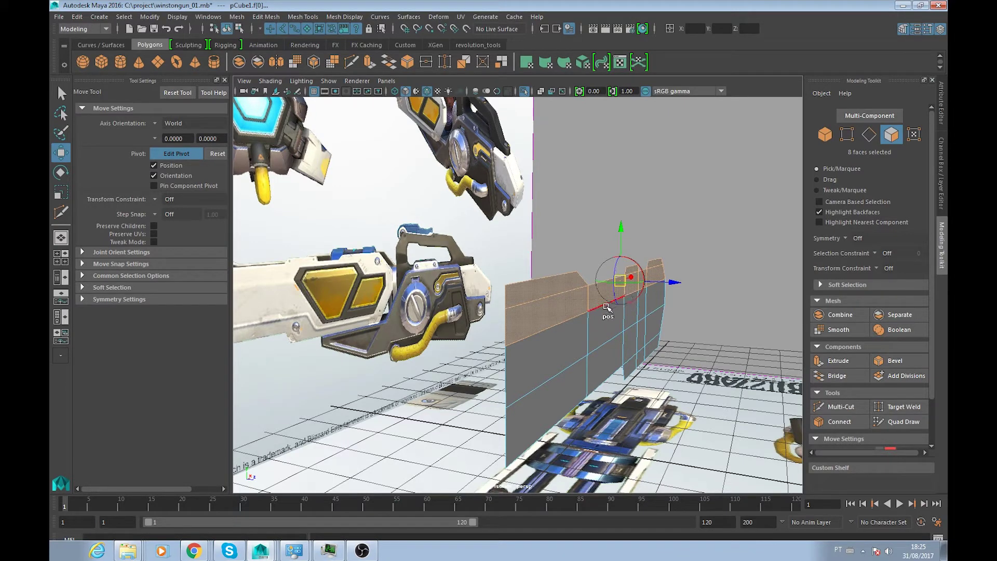
- Snap the faces' pivot onto the panel edge and rotate the top faces to tilt them
{"action": "key", "text": "d"}
{"action": "key", "text": "d"}
{"action": "left_click", "coordinate": [600, 307]}
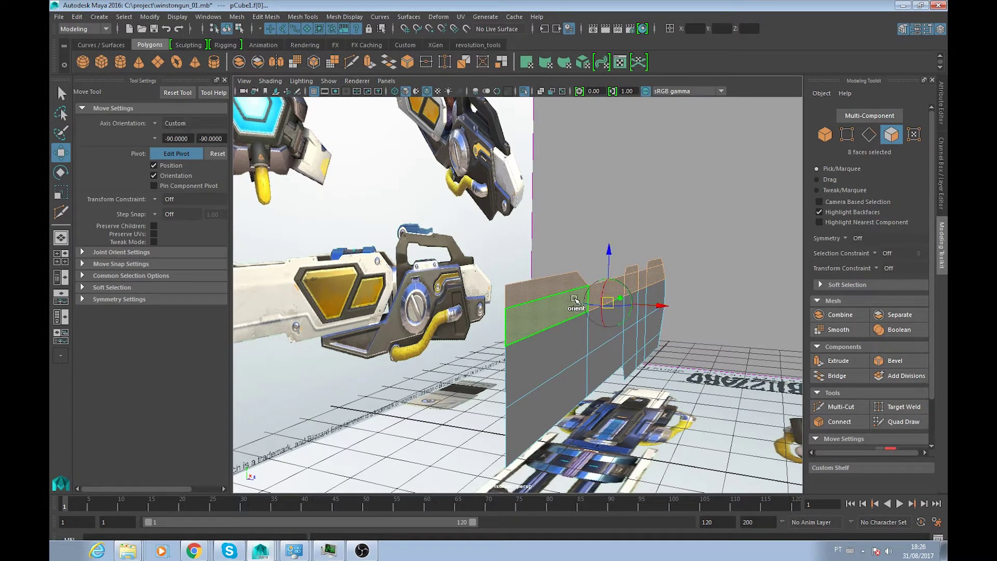
{"action": "key", "text": "Insert"}
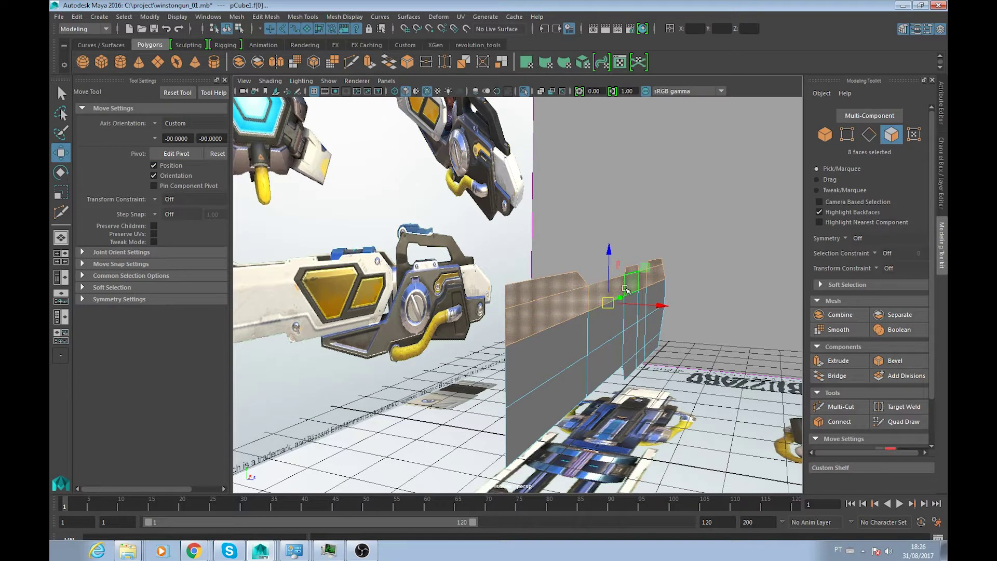
{"action": "key", "text": "e"}
{"action": "left_click_drag", "start_coordinate": [648, 276], "coordinate": [642, 271]}
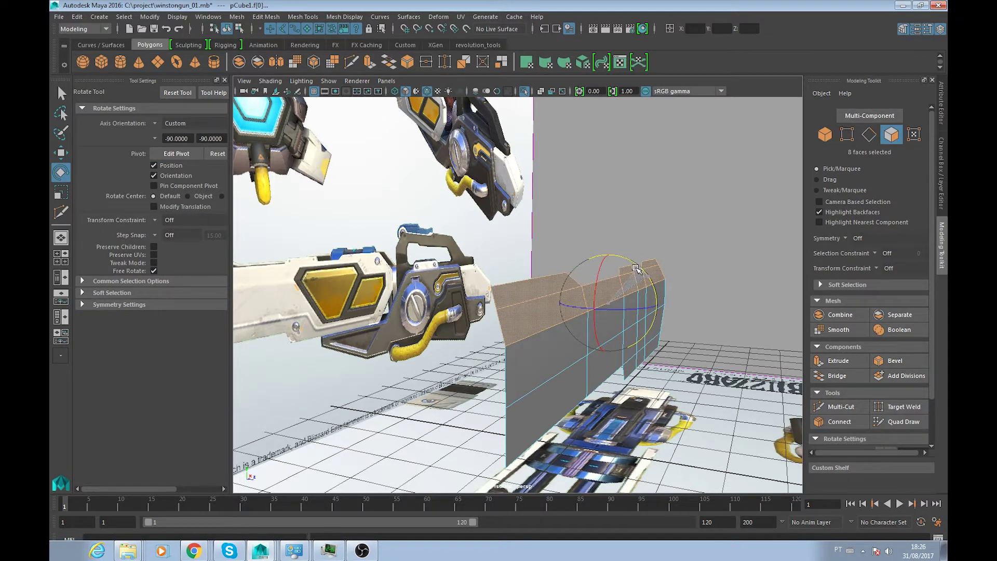
- Re-snap the pivot onto the sloped edge and tilt the face around it
{"action": "left_click_drag", "start_coordinate": [702, 291], "coordinate": [649, 300], "text": "alt"}
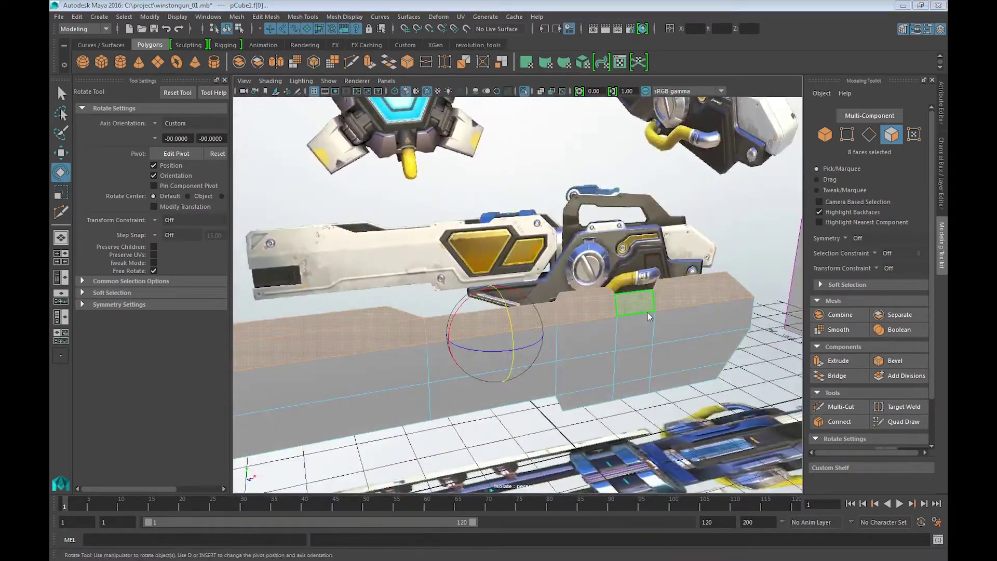
{"action": "mouse_move", "coordinate": [648, 300]}
{"action": "left_mouse_down"}
{"action": "mouse_move", "coordinate": [629, 325]}
{"action": "mouse_move", "coordinate": [623, 260]}
{"action": "left_mouse_up"}
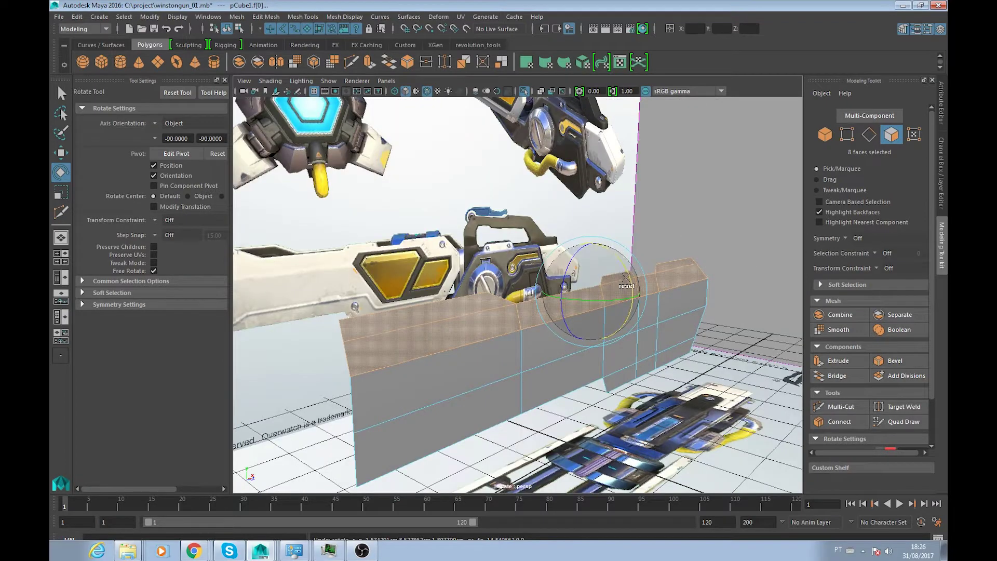
{"action": "key", "text": "d"}
{"action": "right_click_drag", "start_coordinate": [624, 260], "coordinate": [624, 285], "text": "alt"}
{"action": "left_click", "coordinate": [651, 287]}
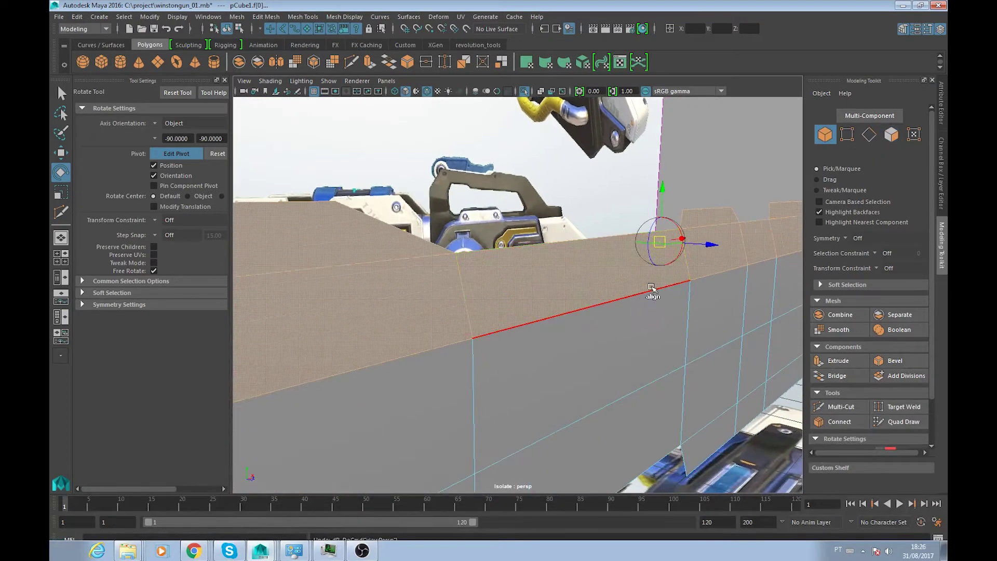
{"action": "left_click", "coordinate": [662, 288]}
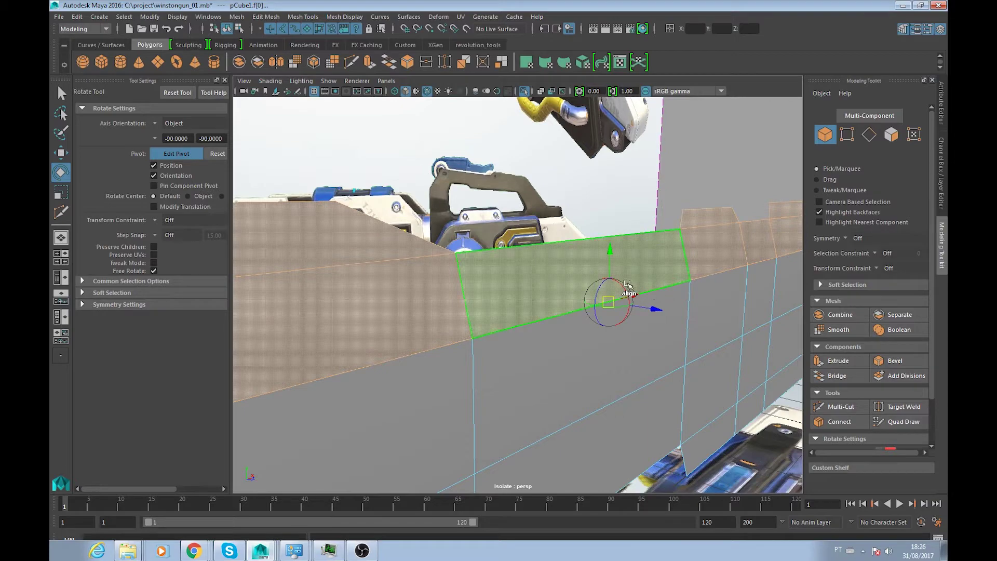
{"action": "key", "text": "d"}
{"action": "mouse_move", "coordinate": [636, 266]}
{"action": "left_mouse_down"}
{"action": "mouse_move", "coordinate": [666, 285]}
{"action": "mouse_move", "coordinate": [649, 284]}
{"action": "left_mouse_up"}
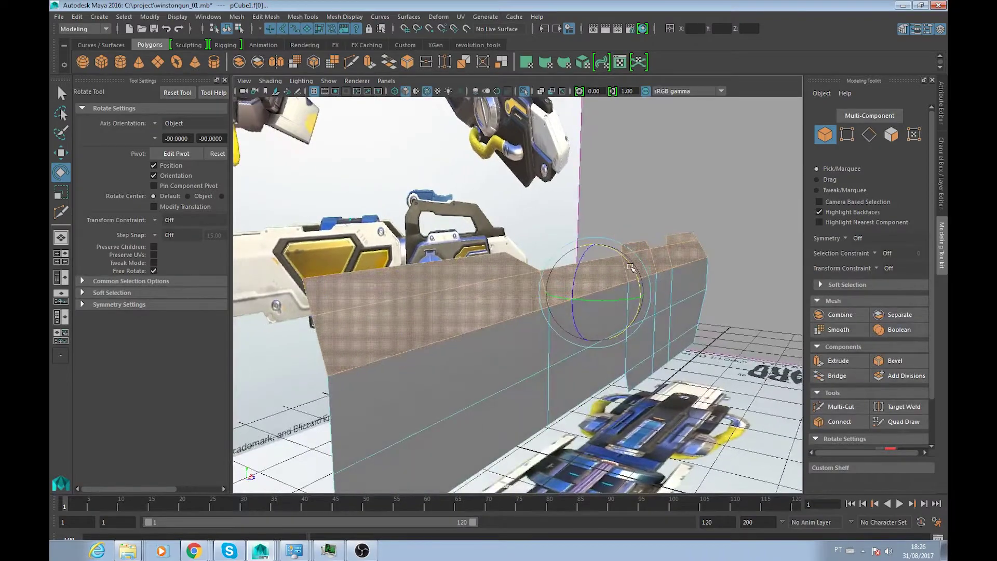
- Deselect the faces and orbit out to inspect the tilted strip
{"action": "left_click", "coordinate": [611, 212]}
{"action": "mouse_move", "coordinate": [715, 270]}
{"action": "left_mouse_down", "text": "alt"}
{"action": "mouse_move", "coordinate": [704, 287]}
{"action": "mouse_move", "coordinate": [579, 311]}
{"action": "left_mouse_up", "text": "alt"}
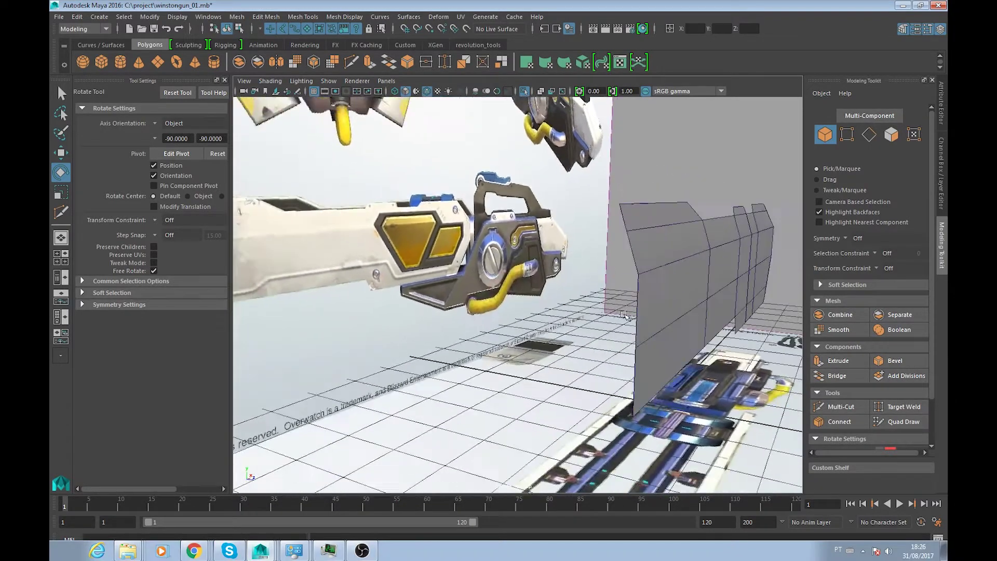
{"action": "scroll", "coordinate": [580, 311], "scroll_direction": "down", "scroll_amount": 5}
{"action": "middle_click_drag", "start_coordinate": [580, 311], "coordinate": [524, 398], "text": "alt"}
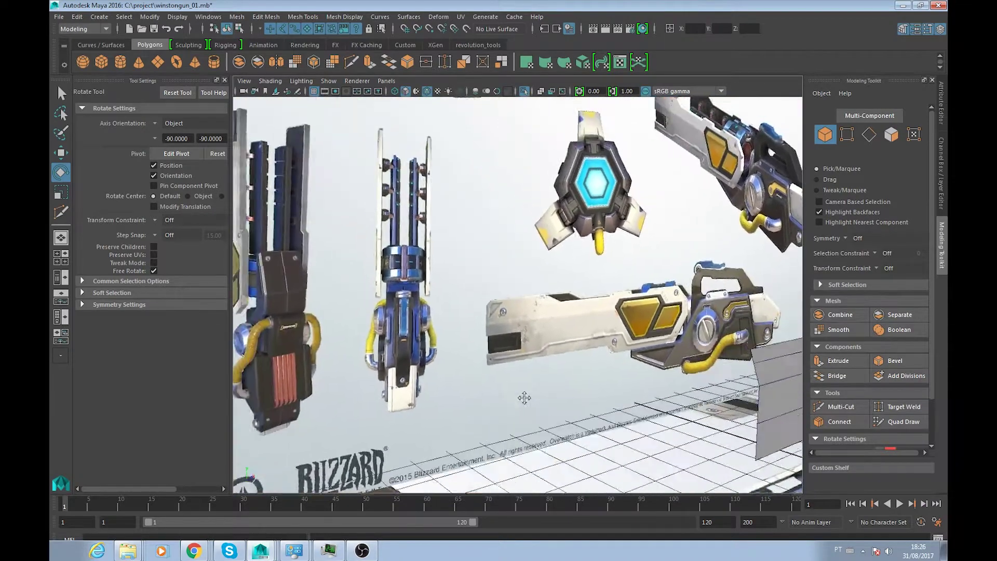
{"action": "mouse_move", "coordinate": [524, 398]}
{"action": "left_mouse_down", "text": "alt"}
{"action": "mouse_move", "coordinate": [607, 293]}
{"action": "mouse_move", "coordinate": [507, 323]}
{"action": "left_mouse_up", "text": "alt"}
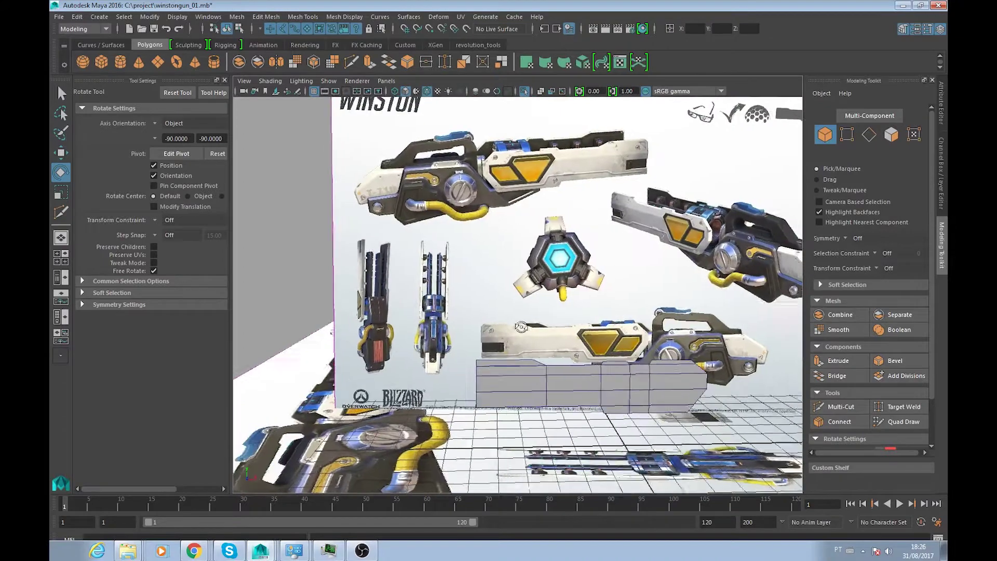
{"action": "scroll", "coordinate": [533, 316], "scroll_direction": "up", "scroll_amount": 3}
{"action": "scroll", "coordinate": [386, 311], "scroll_direction": "up", "scroll_amount": 3}
{"action": "scroll", "coordinate": [380, 149], "scroll_direction": "up", "scroll_amount": 3}
{"action": "left_click_drag", "start_coordinate": [380, 149], "coordinate": [385, 136], "text": "alt"}
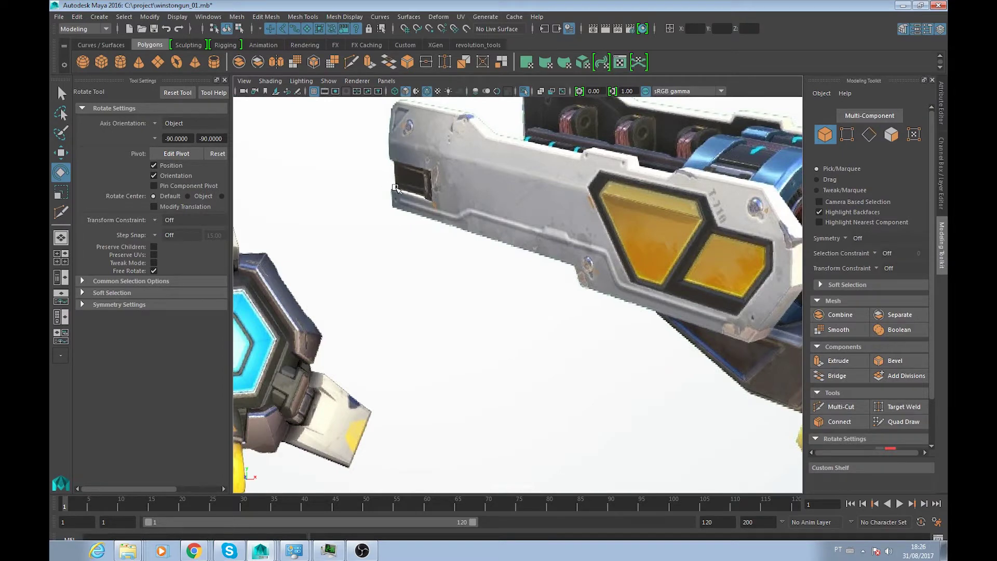
{"action": "scroll", "coordinate": [455, 314], "scroll_direction": "down", "scroll_amount": 5}
{"action": "scroll", "coordinate": [513, 248], "scroll_direction": "up", "scroll_amount": 2}
{"action": "scroll", "coordinate": [553, 275], "scroll_direction": "down", "scroll_amount": 1}
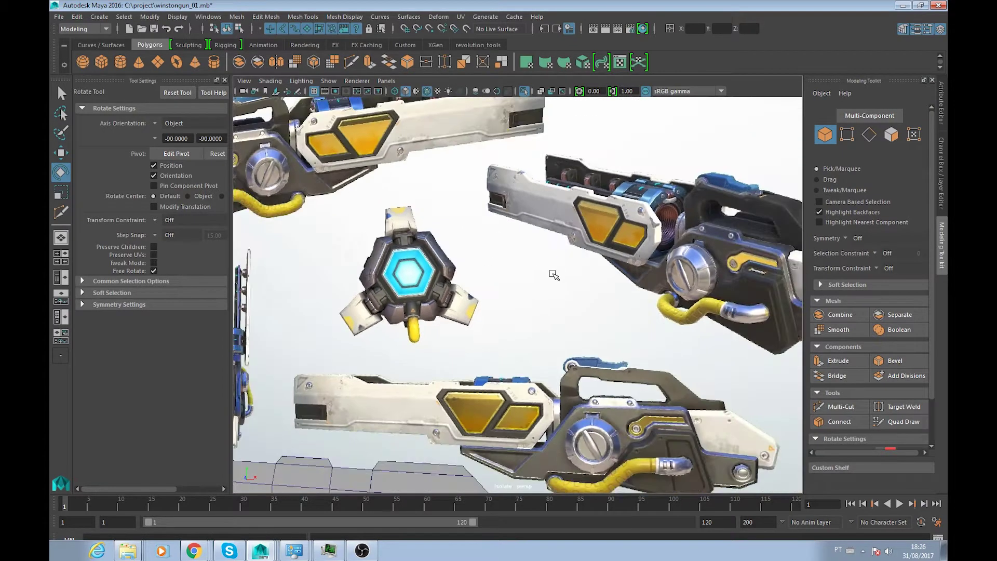
{"action": "left_click_drag", "start_coordinate": [554, 275], "coordinate": [525, 333], "text": "alt"}
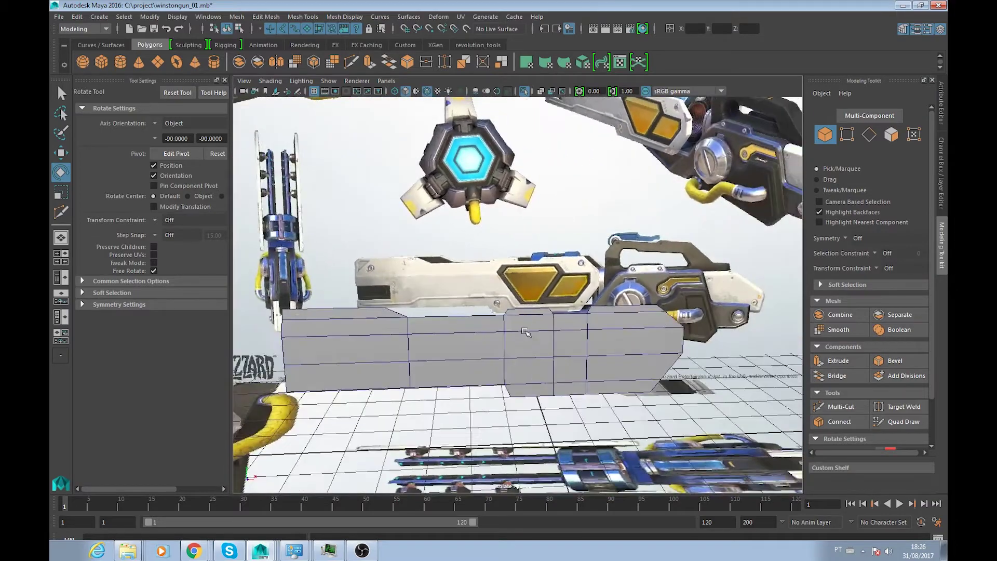
{"action": "left_click", "coordinate": [525, 332]}
{"action": "mouse_move", "coordinate": [526, 332]}
{"action": "left_mouse_down", "text": "alt"}
{"action": "mouse_move", "coordinate": [520, 357]}
{"action": "mouse_move", "coordinate": [619, 323]}
{"action": "mouse_move", "coordinate": [591, 318]}
{"action": "left_mouse_up", "text": "alt"}
{"action": "key", "text": "F11"}
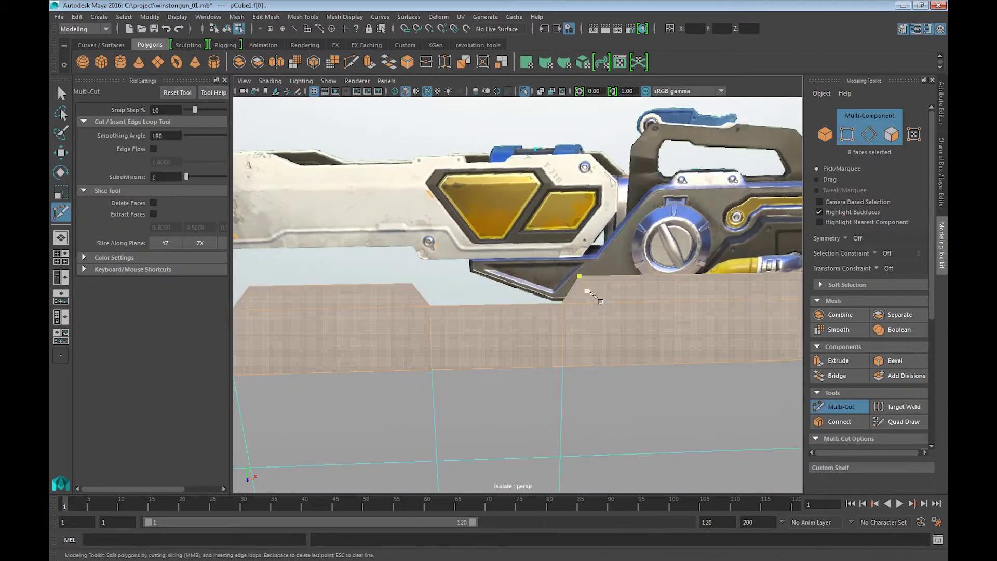
- Select the box's top faces, then return to object mode and orbit around the box
{"action": "left_click", "coordinate": [528, 300]}
{"action": "key", "text": "w"}
{"action": "key", "text": "f"}
{"action": "key", "text": "F8"}
{"action": "mouse_move", "coordinate": [581, 291]}
{"action": "left_mouse_down", "text": "alt"}
{"action": "mouse_move", "coordinate": [617, 297]}
{"action": "mouse_move", "coordinate": [533, 310]}
{"action": "left_mouse_up", "text": "alt"}
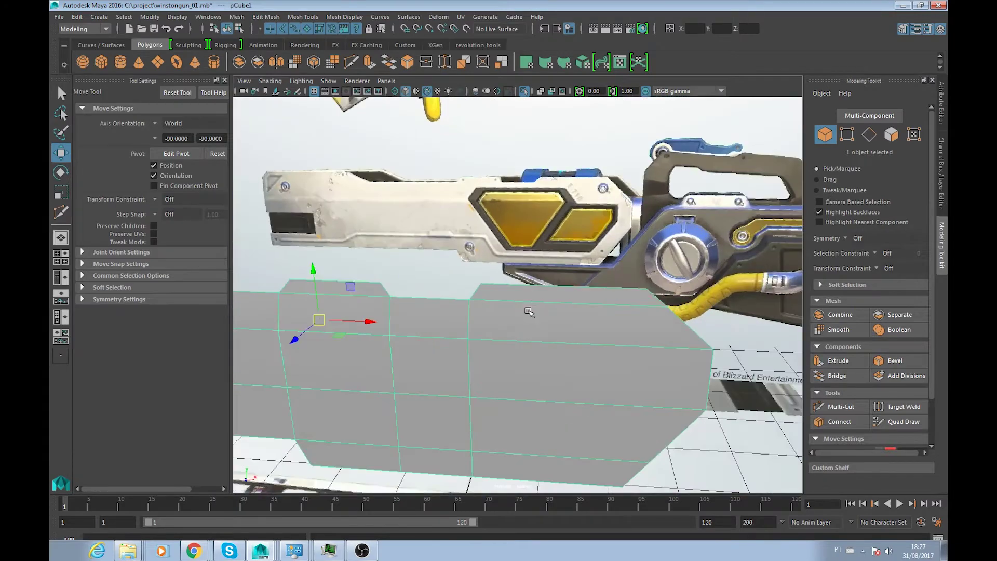
{"action": "scroll", "coordinate": [528, 309], "scroll_direction": "up", "scroll_amount": 3}
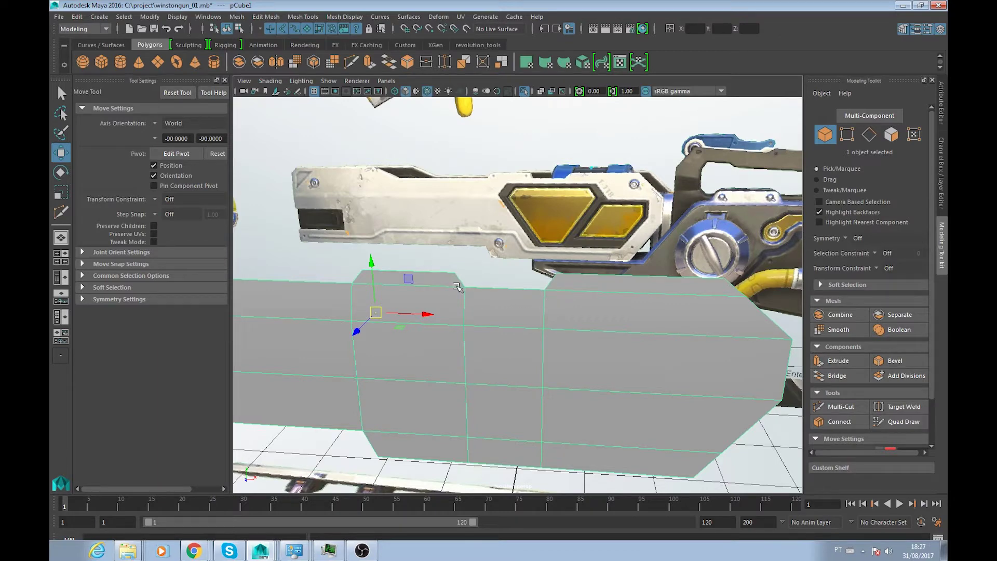
{"action": "left_click_drag", "start_coordinate": [477, 301], "coordinate": [633, 275], "text": "alt"}
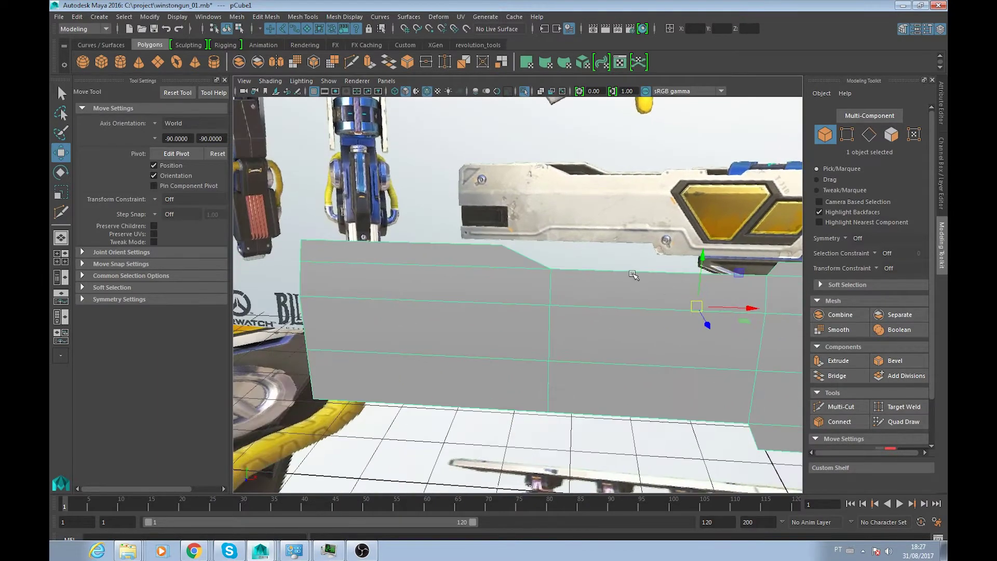
- In the front view with X-Ray on, select two top-left faces of pCube3
{"action": "key", "text": "space"}
{"action": "scroll", "coordinate": [423, 251], "scroll_direction": "up", "scroll_amount": 2}
{"action": "scroll", "coordinate": [424, 251], "scroll_direction": "up", "scroll_amount": 2}
{"action": "key", "text": "alt+x"}
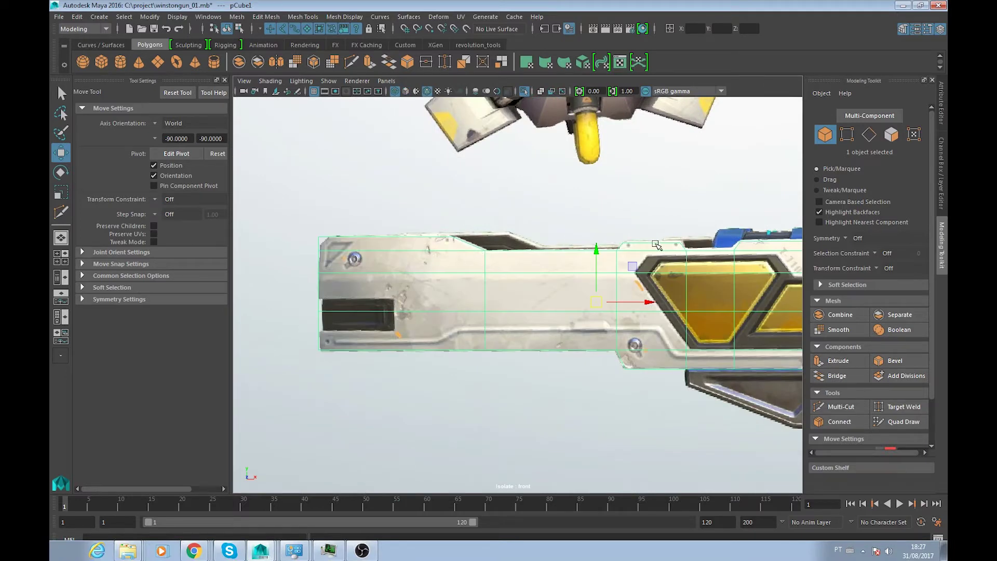
{"action": "key", "text": "F11"}
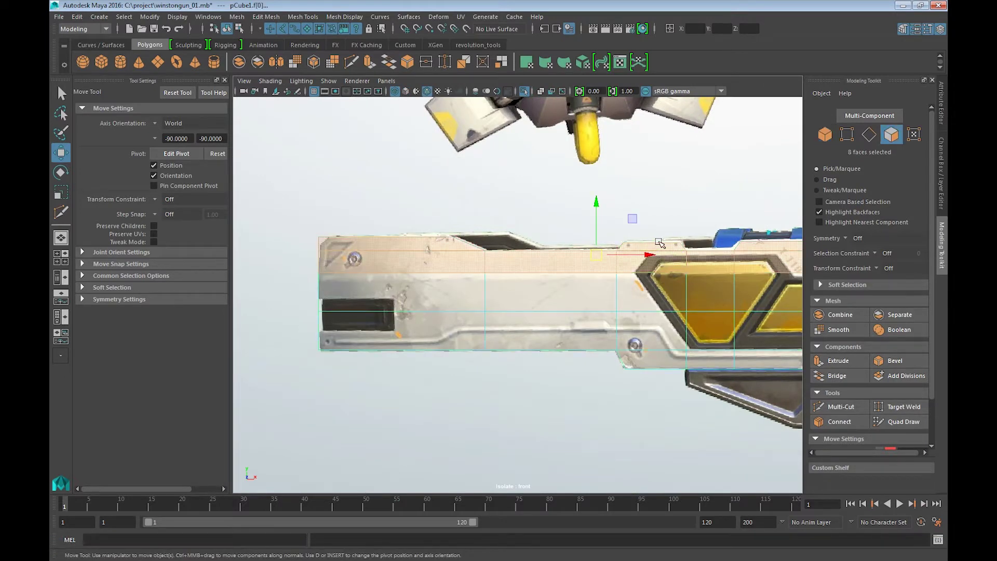
{"action": "left_click", "coordinate": [474, 250]}
- Pan and zoom along the gun past the yellow panels to the barrel's left end
{"action": "scroll", "coordinate": [630, 285], "scroll_direction": "up", "scroll_amount": 2}
{"action": "mouse_move", "coordinate": [629, 284]}
{"action": "middle_mouse_down", "text": "alt"}
{"action": "mouse_move", "coordinate": [440, 296]}
{"action": "mouse_move", "coordinate": [707, 289]}
{"action": "mouse_move", "coordinate": [478, 260]}
{"action": "middle_mouse_up", "text": "alt"}
{"action": "scroll", "coordinate": [730, 298], "scroll_direction": "up", "scroll_amount": 1}
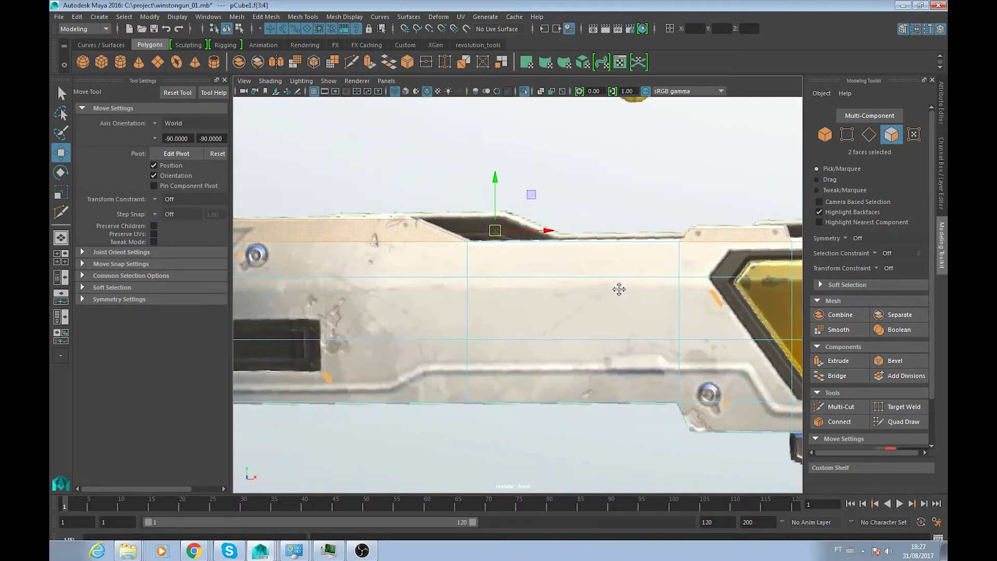
{"action": "middle_click_drag", "start_coordinate": [627, 259], "coordinate": [533, 258], "text": "alt"}
{"action": "scroll", "coordinate": [534, 258], "scroll_direction": "up", "scroll_amount": 1}
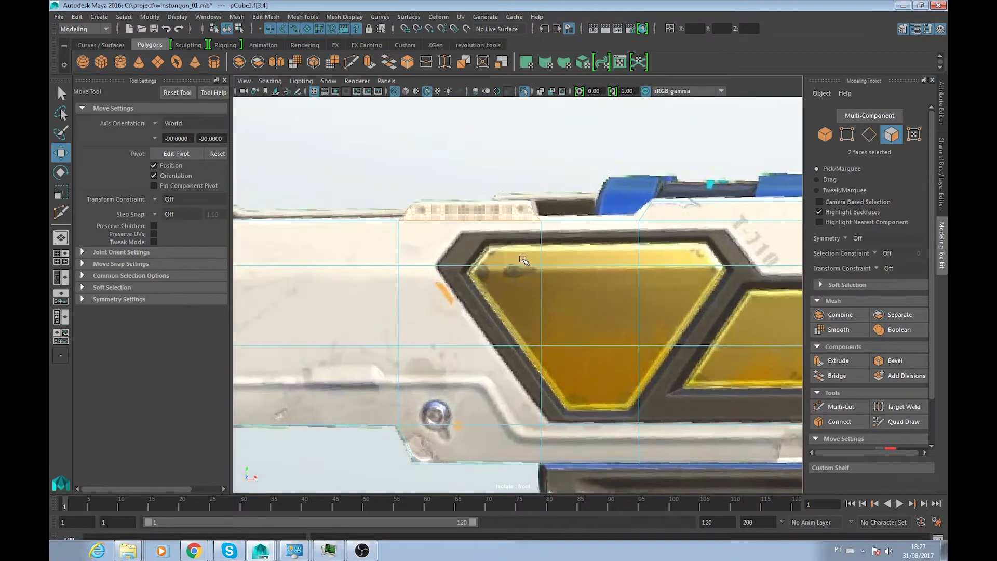
{"action": "scroll", "coordinate": [534, 258], "scroll_direction": "up", "scroll_amount": 1}
{"action": "scroll", "coordinate": [534, 258], "scroll_direction": "up", "scroll_amount": 1}
{"action": "mouse_move", "coordinate": [609, 298]}
{"action": "middle_mouse_down", "text": "alt"}
{"action": "mouse_move", "coordinate": [412, 298]}
{"action": "mouse_move", "coordinate": [371, 312]}
{"action": "middle_mouse_up", "text": "alt"}
{"action": "mouse_move", "coordinate": [624, 275]}
{"action": "middle_mouse_down", "text": "alt"}
{"action": "mouse_move", "coordinate": [583, 289]}
{"action": "mouse_move", "coordinate": [609, 289]}
{"action": "middle_mouse_up", "text": "alt"}
{"action": "middle_click_drag", "start_coordinate": [709, 274], "coordinate": [668, 288], "text": "alt"}
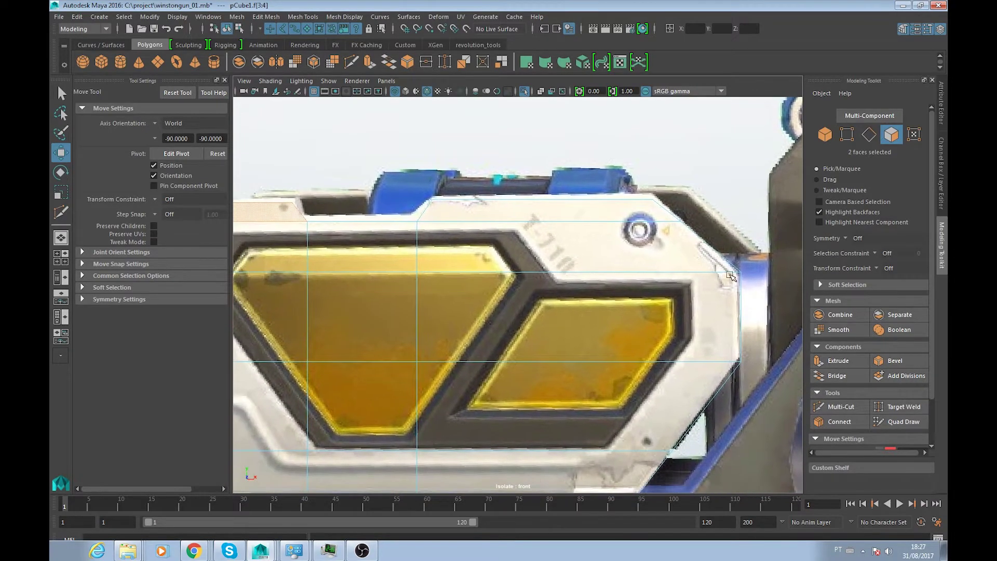
{"action": "scroll", "coordinate": [676, 296], "scroll_direction": "down", "scroll_amount": 3}
{"action": "scroll", "coordinate": [681, 298], "scroll_direction": "up", "scroll_amount": 3}
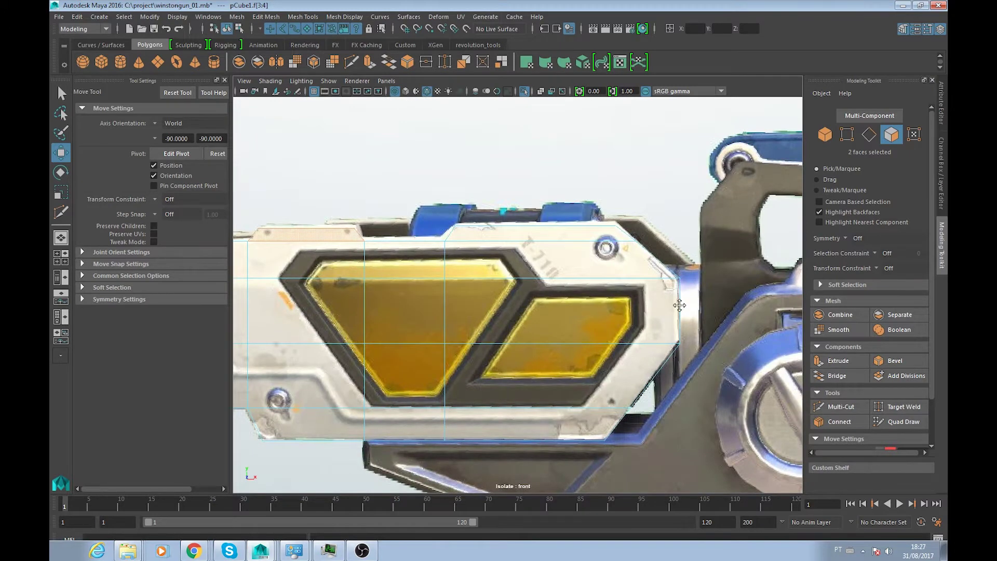
{"action": "scroll", "coordinate": [680, 305], "scroll_direction": "down", "scroll_amount": 1}
{"action": "scroll", "coordinate": [650, 301], "scroll_direction": "down", "scroll_amount": 1}
{"action": "scroll", "coordinate": [582, 294], "scroll_direction": "down", "scroll_amount": 2}
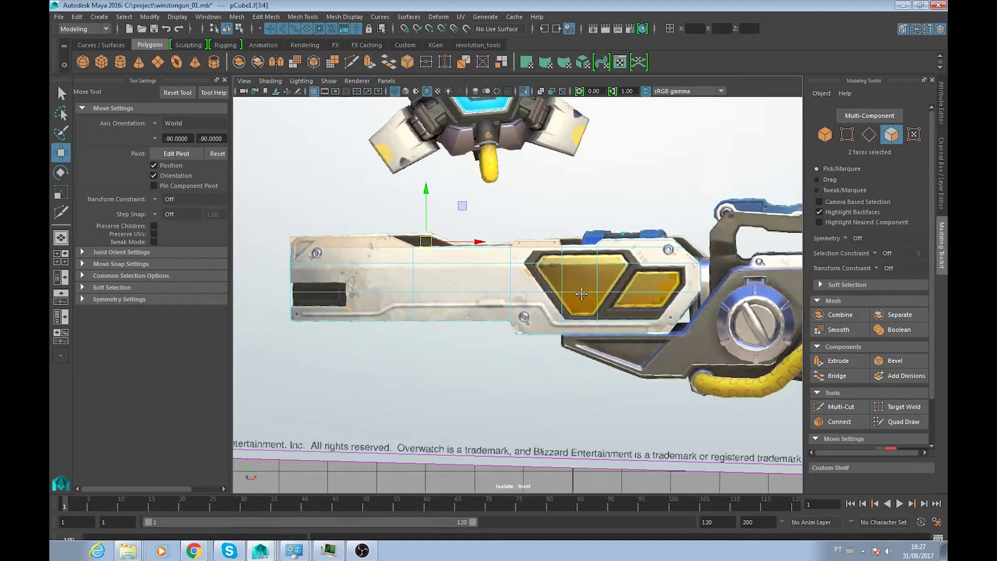
{"action": "middle_click_drag", "start_coordinate": [582, 294], "coordinate": [648, 294], "text": "alt"}
{"action": "scroll", "coordinate": [663, 324], "scroll_direction": "up", "scroll_amount": 2}
{"action": "middle_click_drag", "start_coordinate": [534, 309], "coordinate": [572, 270], "text": "alt"}
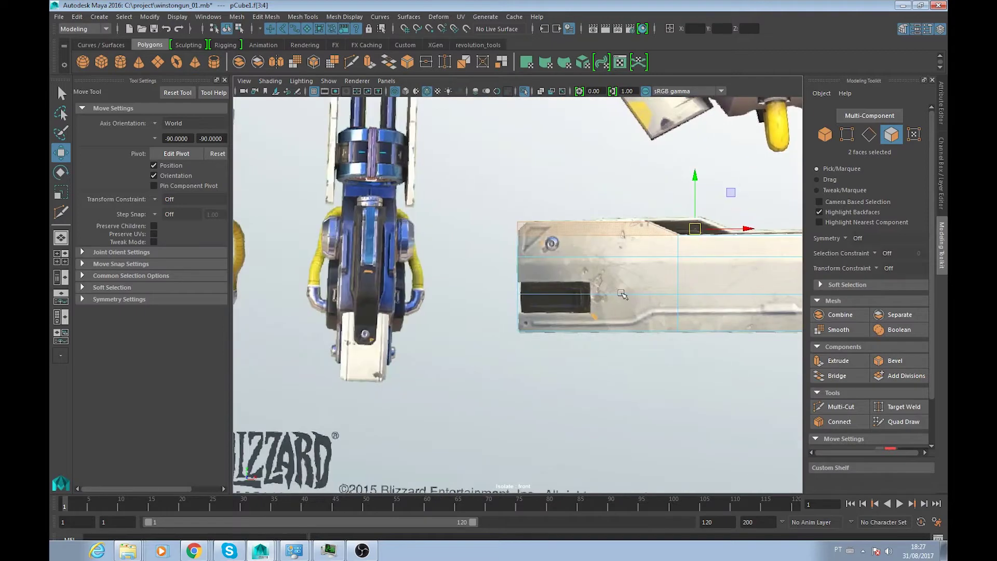
{"action": "scroll", "coordinate": [573, 260], "scroll_direction": "up", "scroll_amount": 3}
{"action": "key", "text": "ctrl+shift+x"}
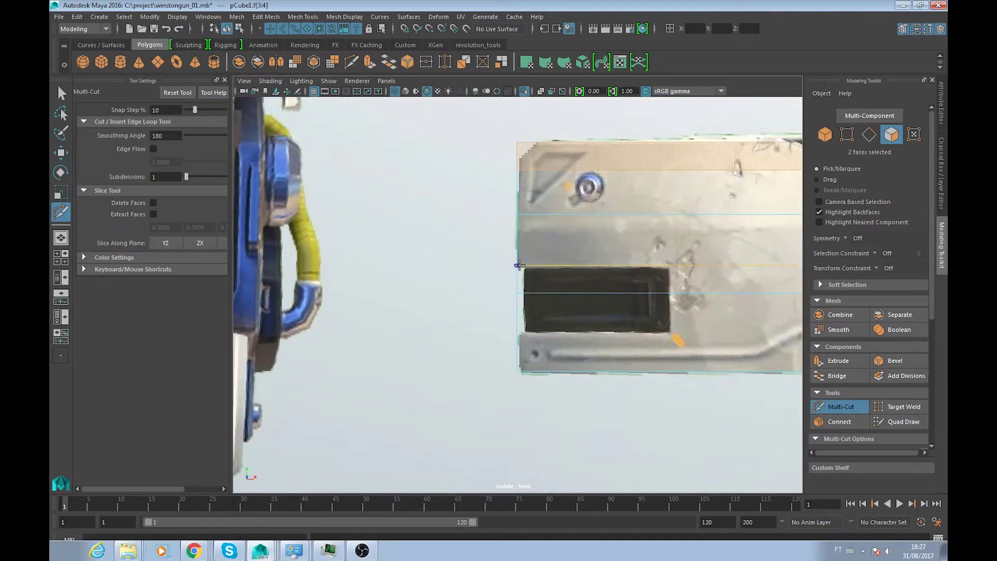
- Cut a vertical edge loop at the slot's edge and delete the two faces over the slot
{"action": "left_click", "coordinate": [670, 275], "text": "ctrl"}
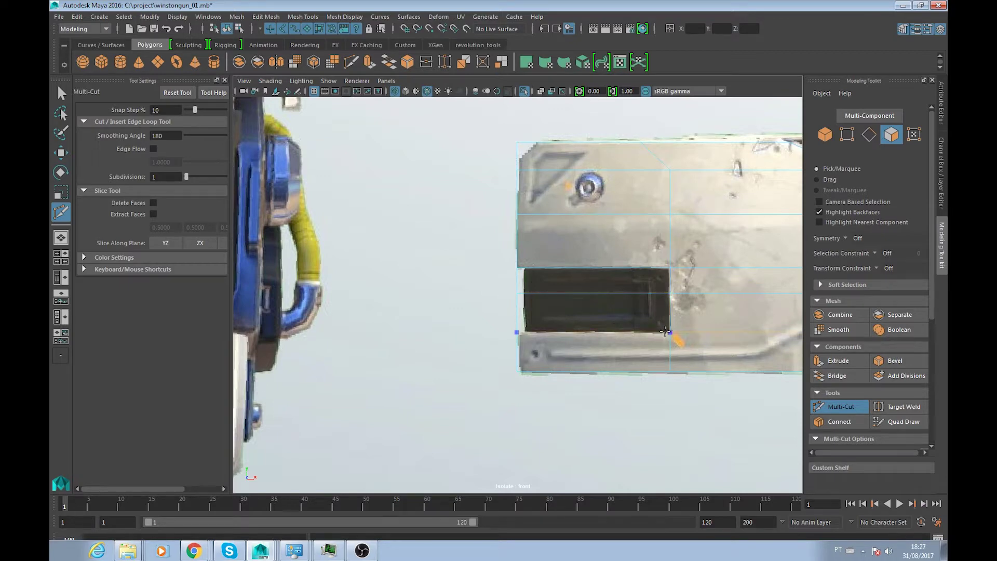
{"action": "key", "text": "q"}
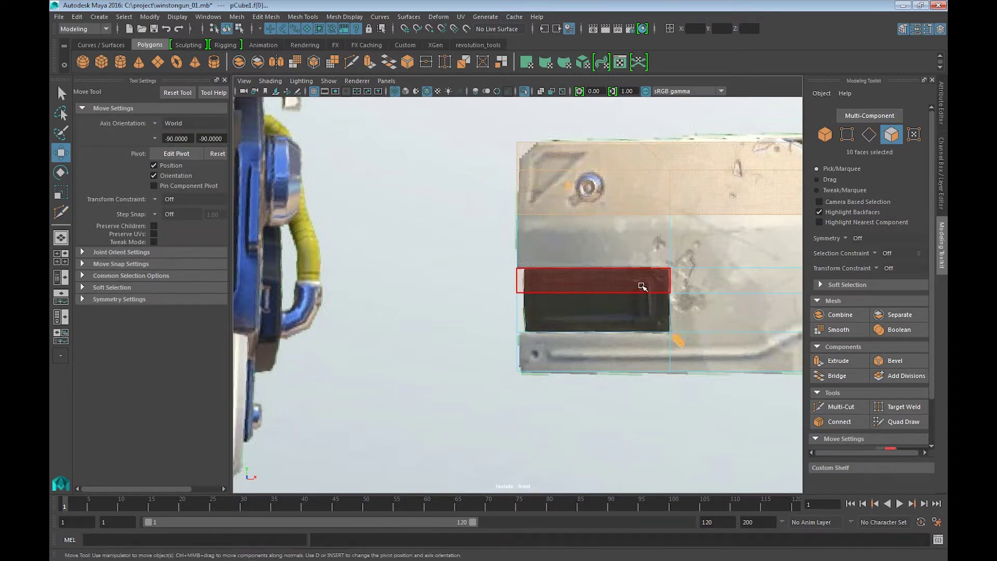
{"action": "left_click_drag", "start_coordinate": [641, 283], "coordinate": [571, 307]}
{"action": "key", "text": "w"}
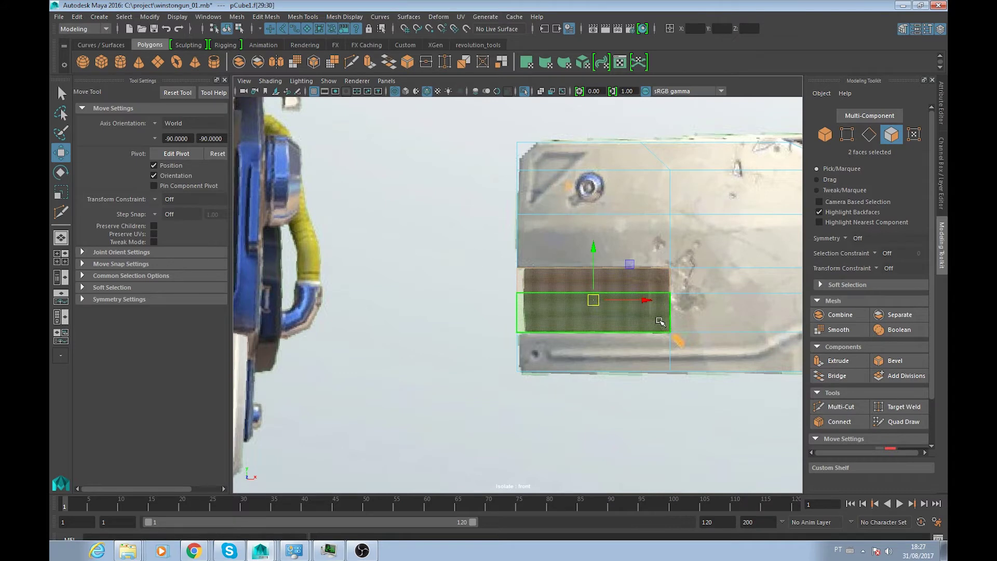
{"action": "key", "text": "Delete"}
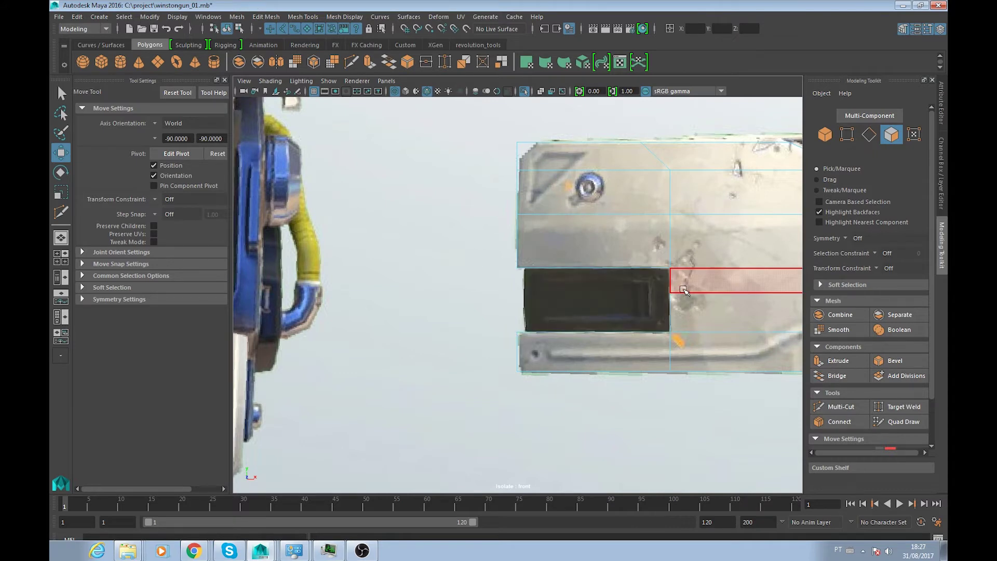
- Pan along the yellow window section, then orbit back to a perspective view of the box
{"action": "middle_click_drag", "start_coordinate": [737, 279], "coordinate": [592, 290], "text": "alt"}
{"action": "middle_click_drag", "start_coordinate": [682, 296], "coordinate": [414, 276], "text": "alt"}
{"action": "middle_click_drag", "start_coordinate": [551, 300], "coordinate": [501, 308], "text": "alt"}
{"action": "middle_click_drag", "start_coordinate": [591, 289], "coordinate": [499, 291], "text": "alt"}
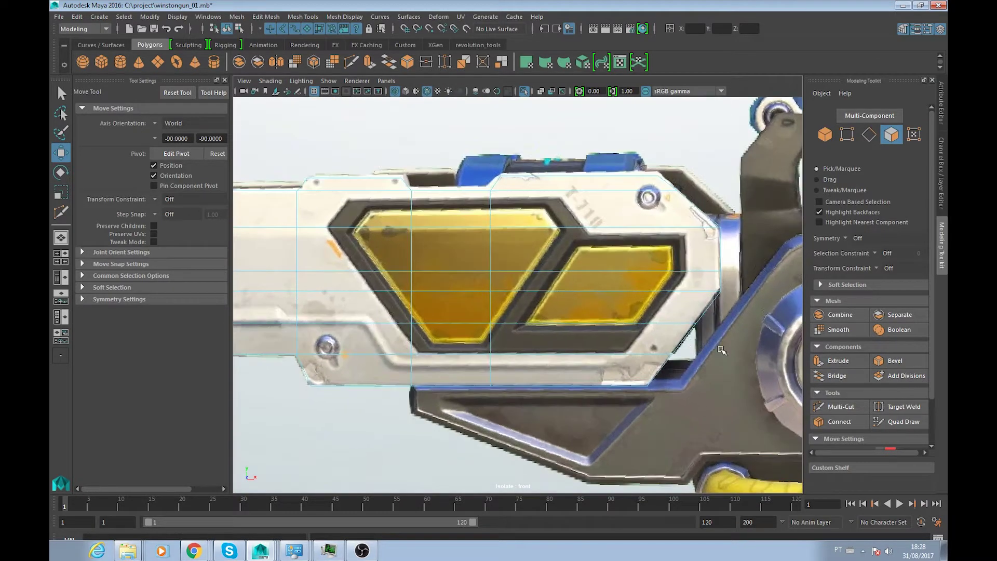
{"action": "middle_click_drag", "start_coordinate": [613, 295], "coordinate": [638, 315], "text": "alt"}
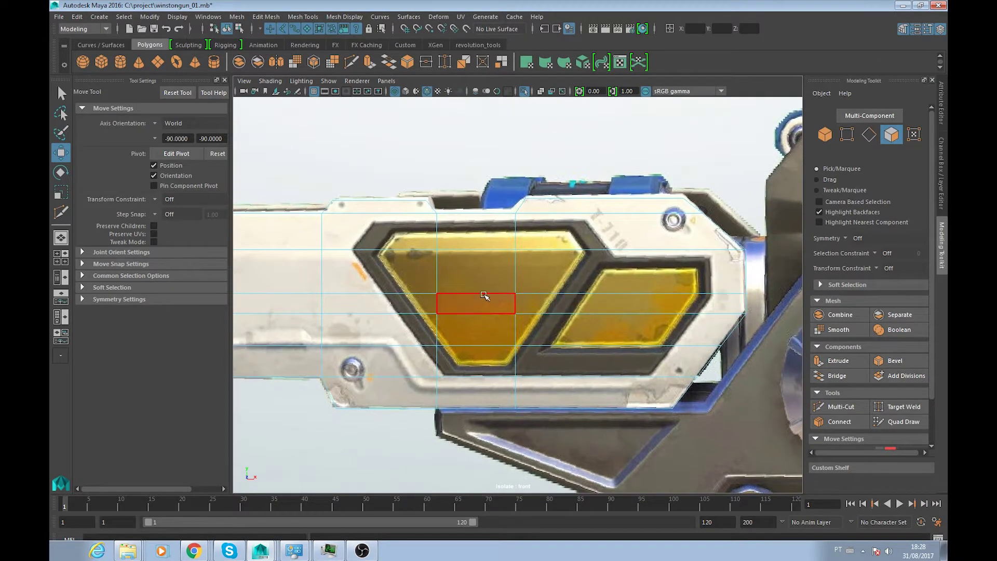
{"action": "mouse_move", "coordinate": [488, 290]}
{"action": "middle_mouse_down", "text": "alt"}
{"action": "mouse_move", "coordinate": [597, 286]}
{"action": "mouse_move", "coordinate": [613, 300]}
{"action": "middle_mouse_up", "text": "alt"}
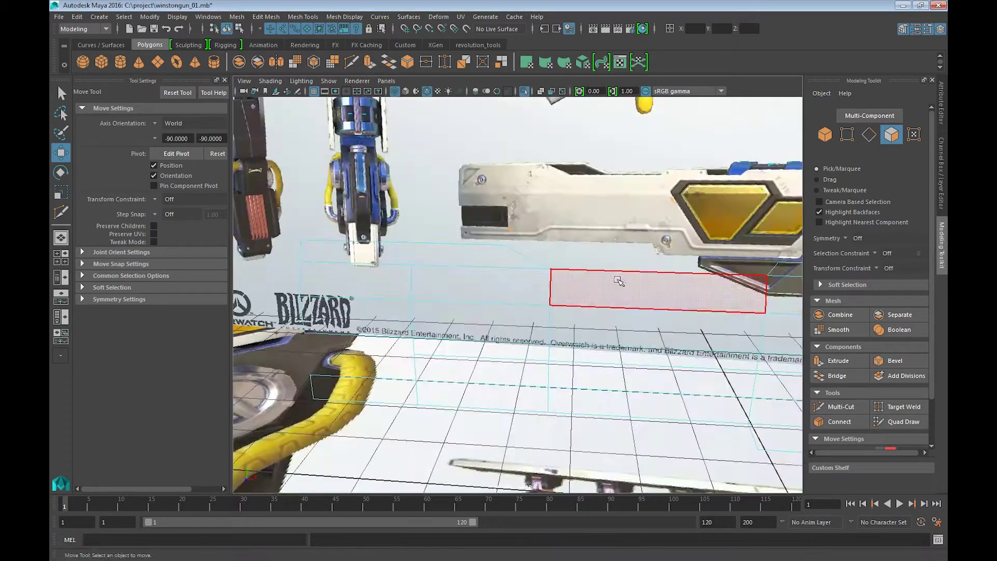
{"action": "mouse_move", "coordinate": [618, 282]}
{"action": "left_mouse_down", "text": "alt"}
{"action": "mouse_move", "coordinate": [643, 296]}
{"action": "mouse_move", "coordinate": [577, 341]}
{"action": "mouse_move", "coordinate": [639, 320]}
{"action": "mouse_move", "coordinate": [764, 306]}
{"action": "mouse_move", "coordinate": [574, 355]}
{"action": "mouse_move", "coordinate": [658, 352]}
{"action": "left_mouse_up", "text": "alt"}
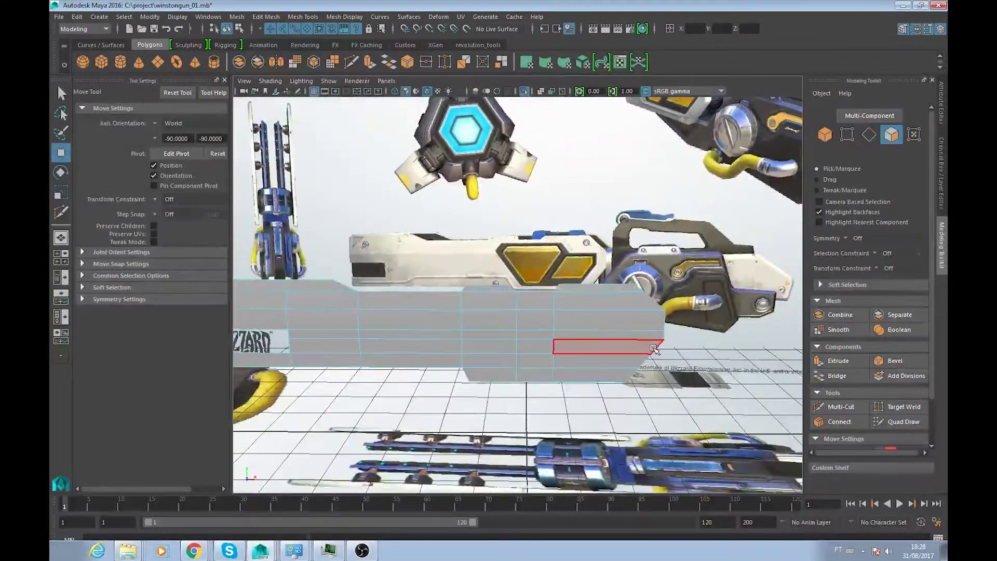
- Switch to the front orthographic view and adjust the zoom
{"action": "key", "text": "space"}
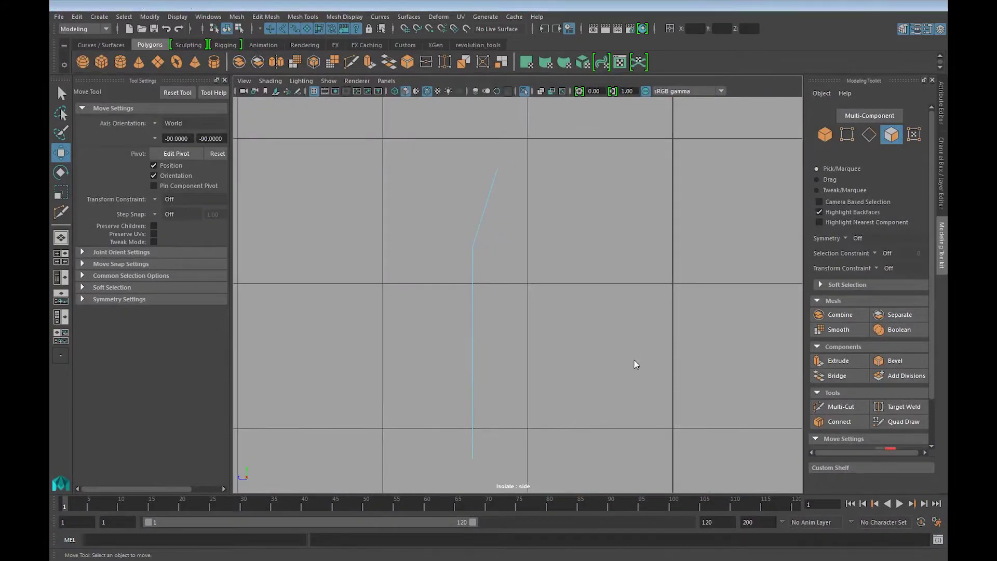
{"action": "scroll", "coordinate": [668, 361], "scroll_direction": "up", "scroll_amount": 3}
{"action": "scroll", "coordinate": [668, 361], "scroll_direction": "down", "scroll_amount": 3}
{"action": "scroll", "coordinate": [431, 338], "scroll_direction": "up", "scroll_amount": 1}
{"action": "scroll", "coordinate": [416, 333], "scroll_direction": "down", "scroll_amount": 3}
{"action": "scroll", "coordinate": [405, 329], "scroll_direction": "up", "scroll_amount": 2}
{"action": "scroll", "coordinate": [512, 326], "scroll_direction": "up", "scroll_amount": 1}
- Frame the dial and yellow hose section, then select the front reference image plane
{"action": "middle_click_drag", "start_coordinate": [559, 326], "coordinate": [611, 329], "text": "alt"}
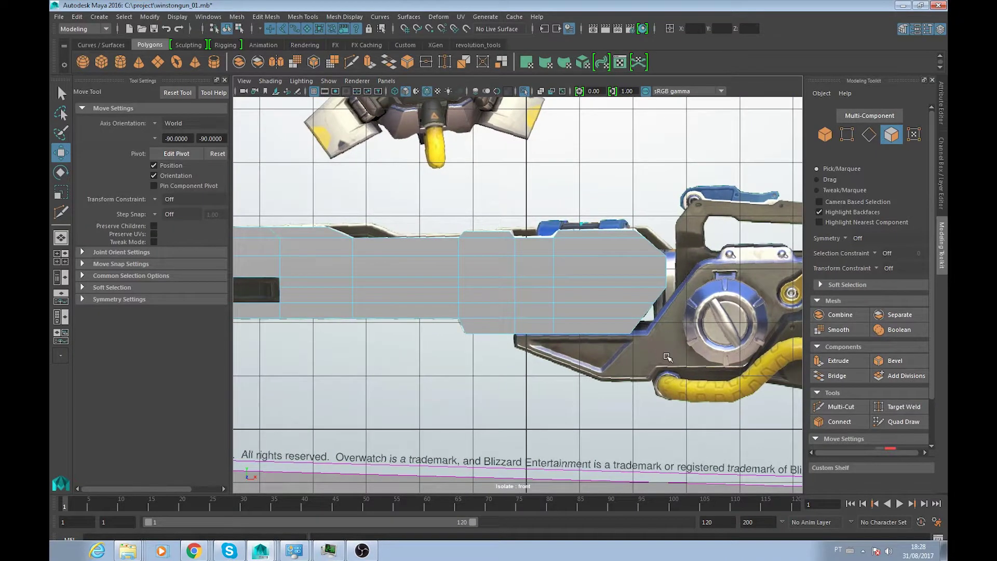
{"action": "middle_click_drag", "start_coordinate": [481, 323], "coordinate": [544, 318], "text": "alt"}
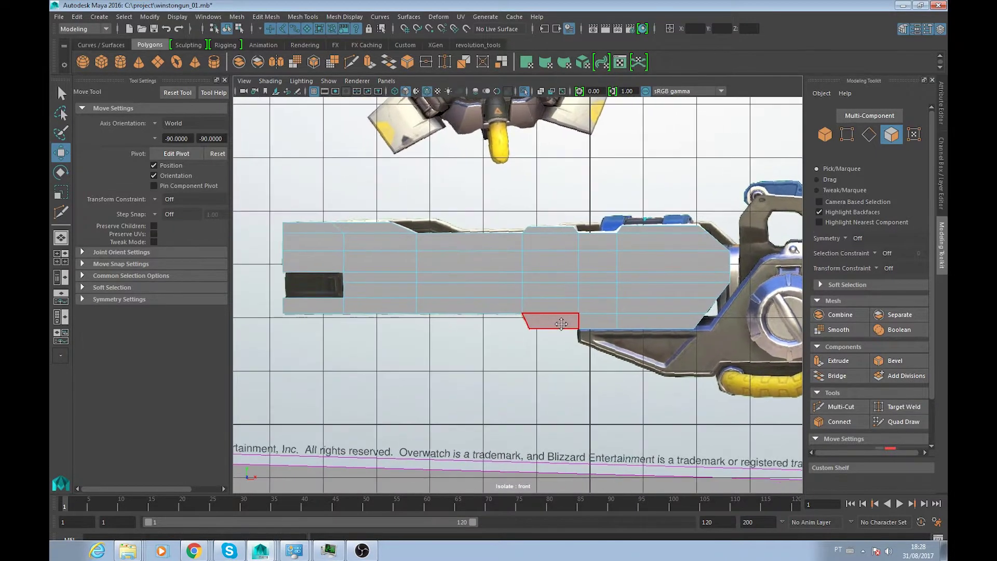
{"action": "middle_click_drag", "start_coordinate": [668, 334], "coordinate": [489, 332], "text": "alt"}
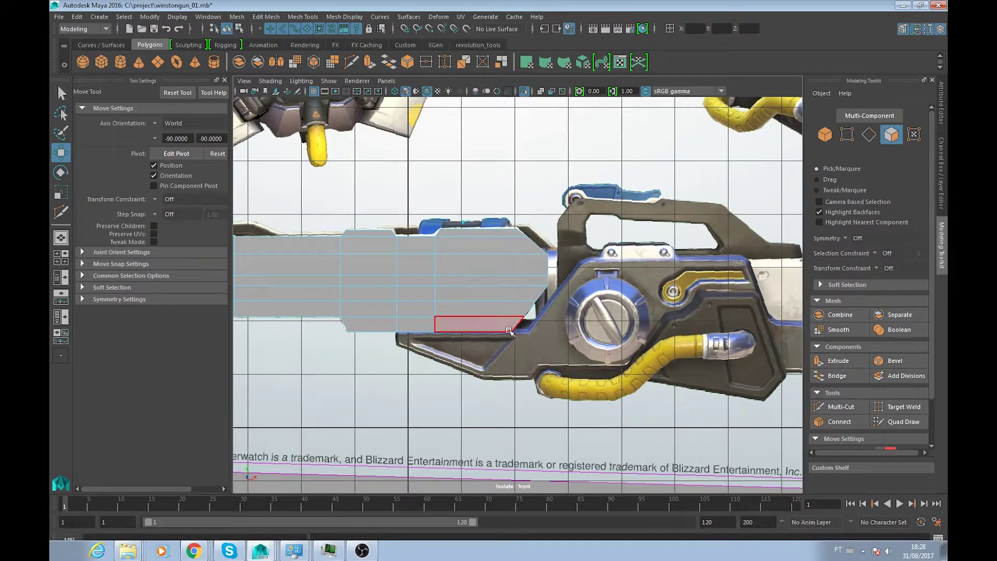
{"action": "mouse_move", "coordinate": [637, 335]}
{"action": "middle_mouse_down", "text": "alt"}
{"action": "mouse_move", "coordinate": [674, 335]}
{"action": "mouse_move", "coordinate": [483, 335]}
{"action": "mouse_move", "coordinate": [617, 276]}
{"action": "mouse_move", "coordinate": [504, 260]}
{"action": "middle_mouse_up", "text": "alt"}
{"action": "scroll", "coordinate": [483, 335], "scroll_direction": "up", "scroll_amount": 2}
{"action": "scroll", "coordinate": [618, 276], "scroll_direction": "up", "scroll_amount": 1}
{"action": "left_click", "coordinate": [563, 227]}
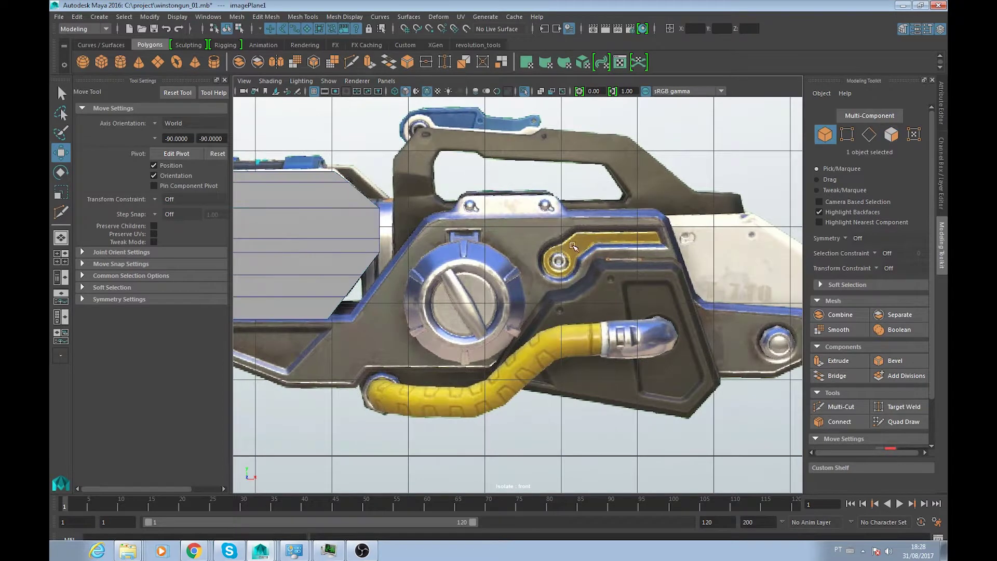
- End isolation, select the side panel mesh, and switch to textured display
{"action": "mouse_move", "coordinate": [535, 271]}
{"action": "middle_mouse_down", "text": "alt"}
{"action": "mouse_move", "coordinate": [615, 262]}
{"action": "mouse_move", "coordinate": [490, 281]}
{"action": "mouse_move", "coordinate": [544, 262]}
{"action": "middle_mouse_up", "text": "alt"}
{"action": "scroll", "coordinate": [647, 275], "scroll_direction": "down", "scroll_amount": 1}
{"action": "key", "text": "ctrl+1"}
{"action": "left_click_drag", "start_coordinate": [552, 244], "coordinate": [507, 260]}
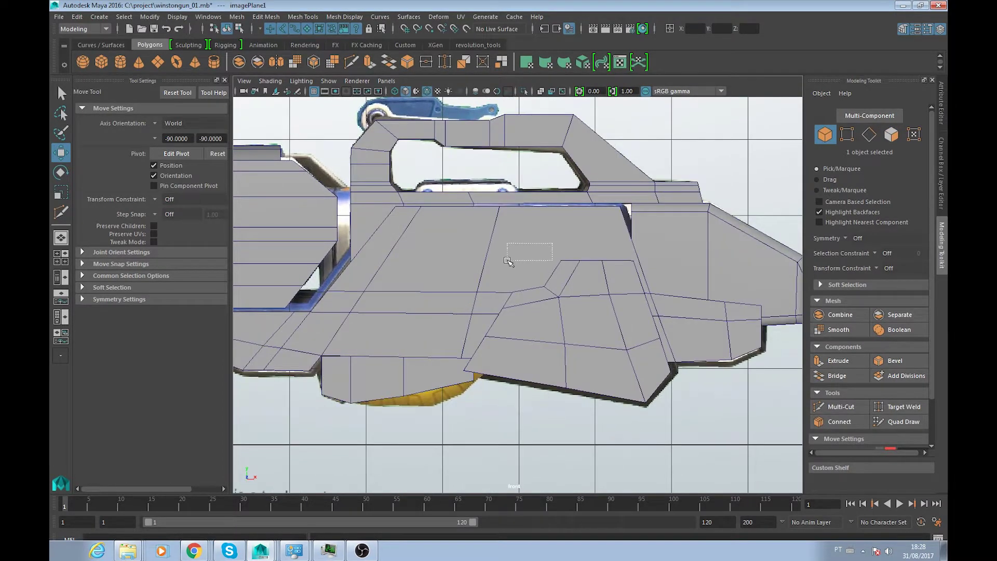
{"action": "left_click", "coordinate": [466, 271]}
{"action": "middle_click_drag", "start_coordinate": [465, 271], "coordinate": [512, 260], "text": "alt"}
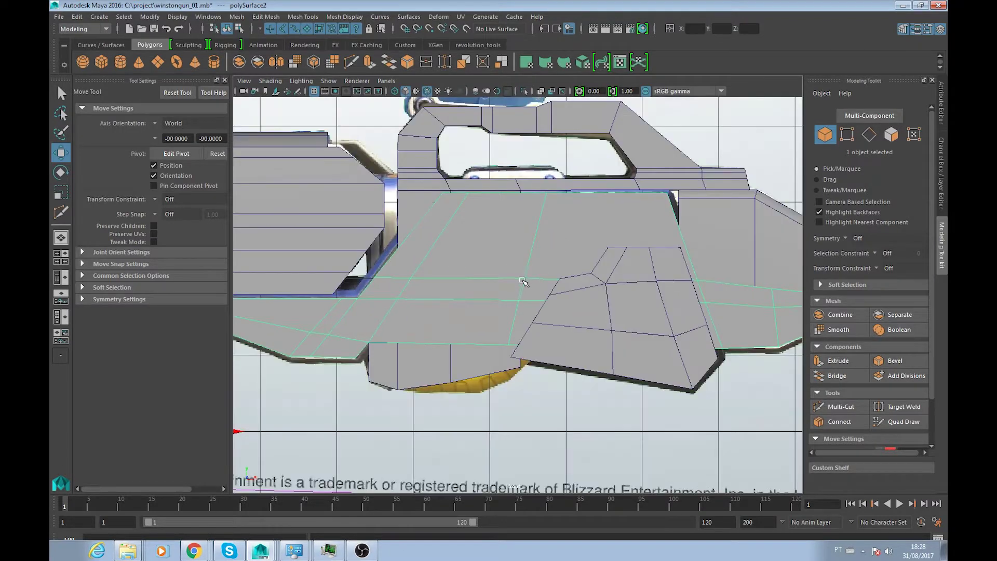
{"action": "key", "text": "6"}
- Extrude the side panel's outer edge loop and offset it to 0.09
{"action": "middle_click_drag", "start_coordinate": [366, 270], "coordinate": [452, 267], "text": "alt"}
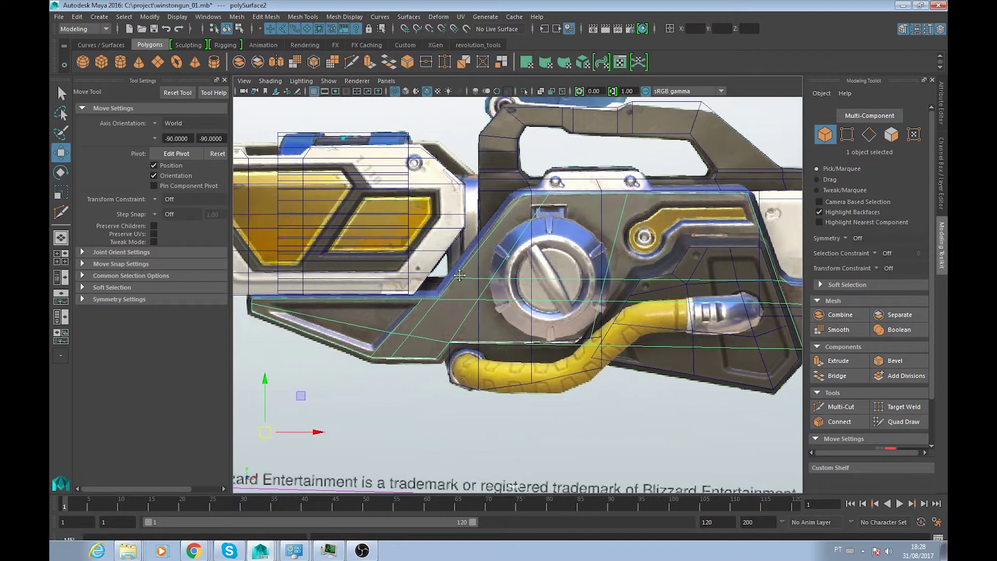
{"action": "left_click", "coordinate": [490, 241]}
{"action": "double_click", "coordinate": [490, 241]}
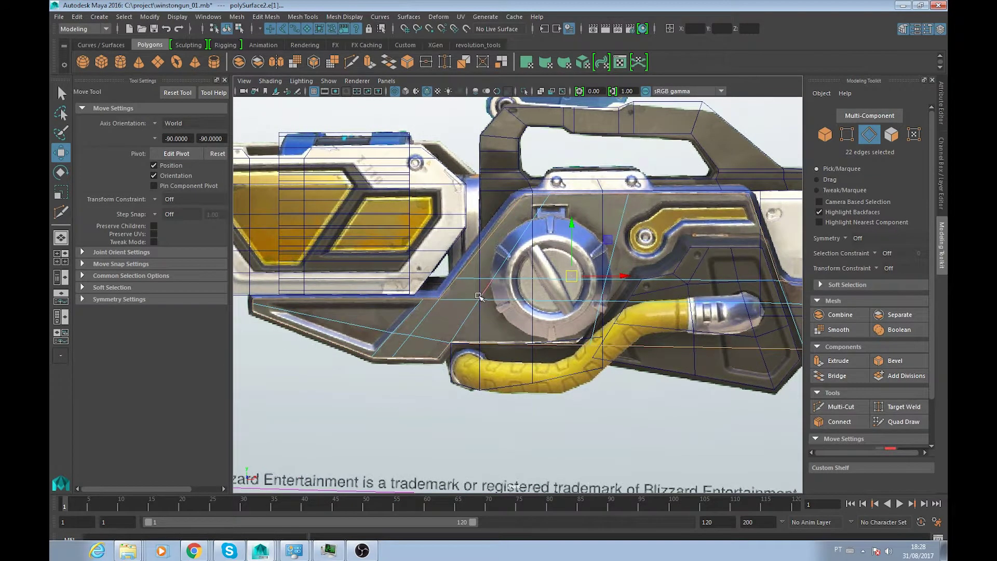
{"action": "middle_click_drag", "start_coordinate": [478, 297], "coordinate": [491, 276], "text": "alt"}
{"action": "key", "text": "ctrl+e"}
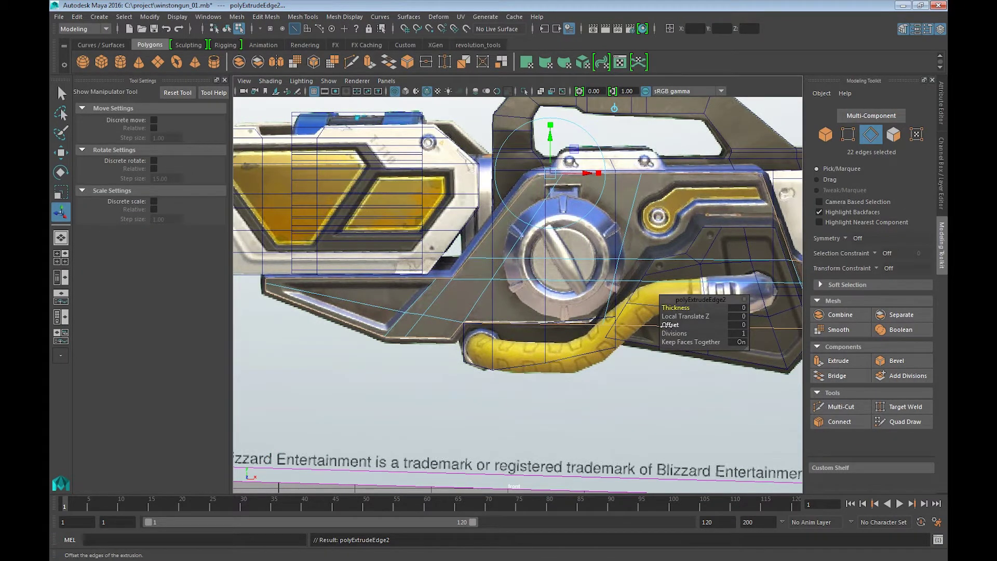
{"action": "left_click_drag", "start_coordinate": [670, 324], "coordinate": [671, 323]}
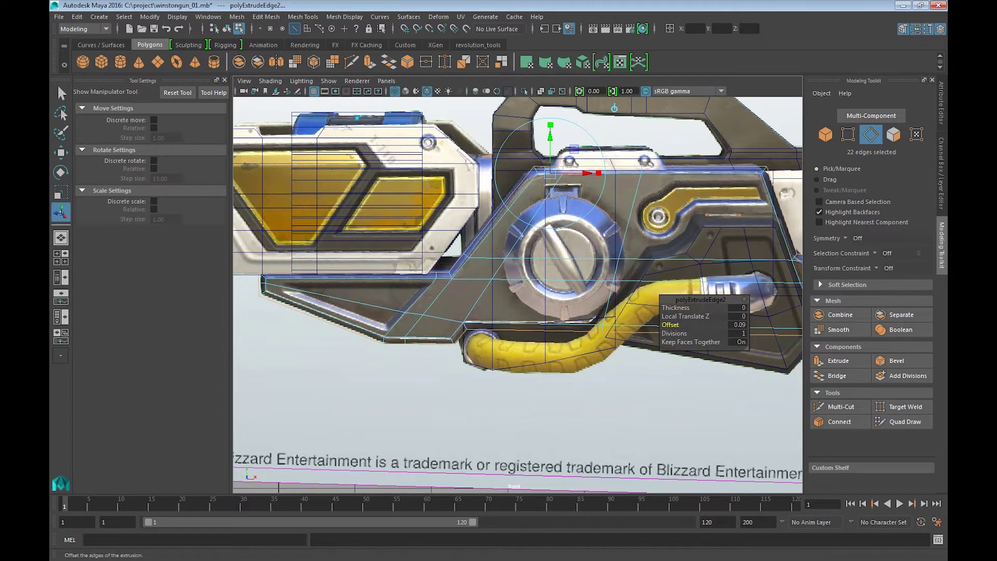
- Select a vertex at the panel's top corner, ready to move it
{"action": "scroll", "coordinate": [674, 322], "scroll_direction": "up", "scroll_amount": 2}
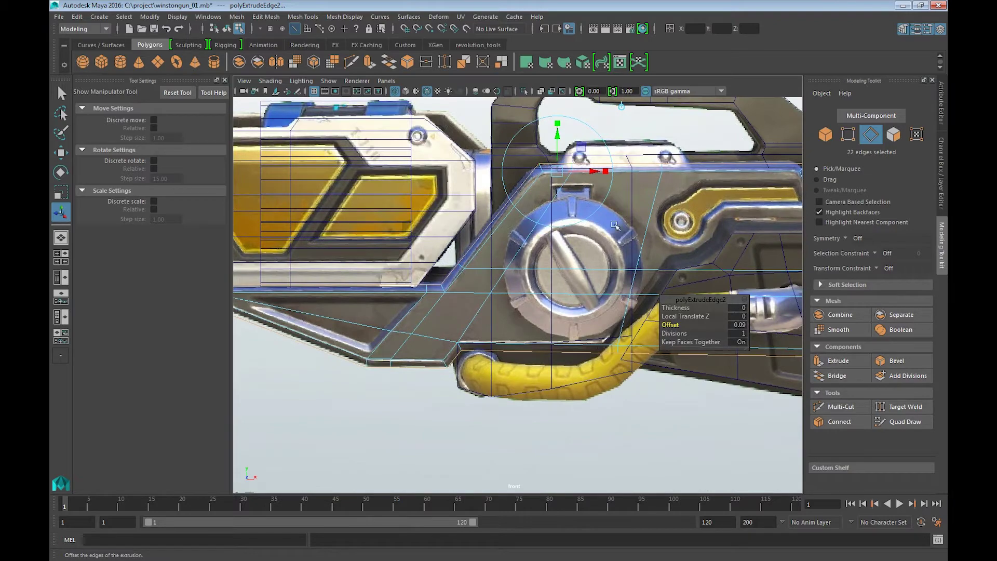
{"action": "middle_click_drag", "start_coordinate": [673, 322], "coordinate": [423, 215], "text": "alt"}
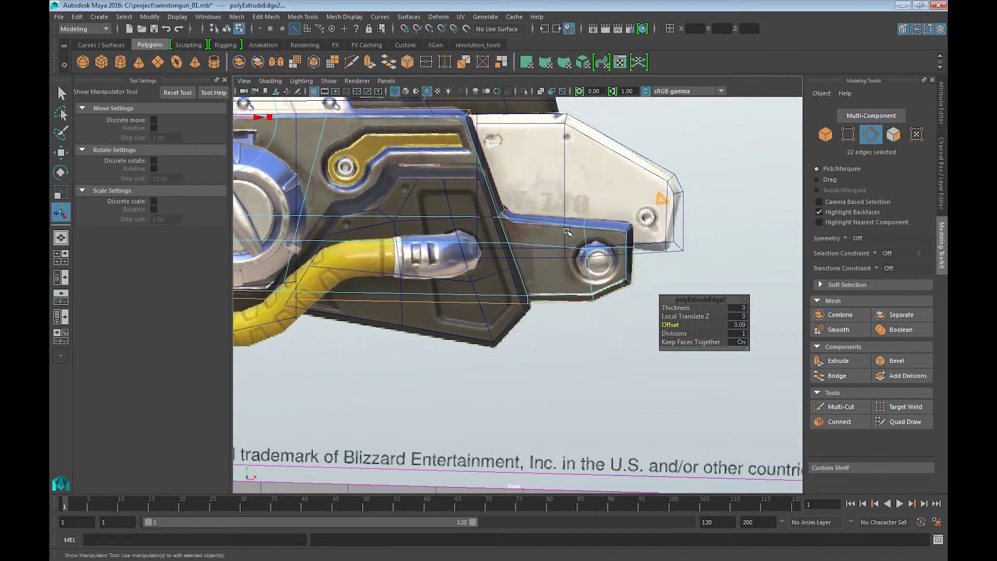
{"action": "mouse_move", "coordinate": [239, 130]}
{"action": "middle_mouse_down", "text": "alt"}
{"action": "mouse_move", "coordinate": [363, 174]}
{"action": "mouse_move", "coordinate": [419, 162]}
{"action": "middle_mouse_up", "text": "alt"}
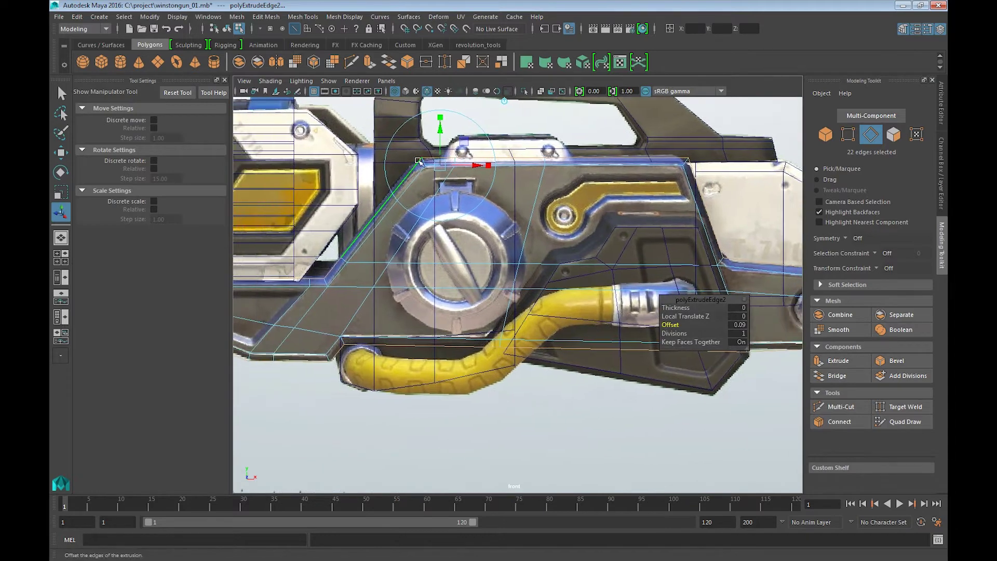
{"action": "key", "text": "F9"}
{"action": "left_click_drag", "start_coordinate": [431, 154], "coordinate": [408, 164]}
{"action": "key", "text": "w"}
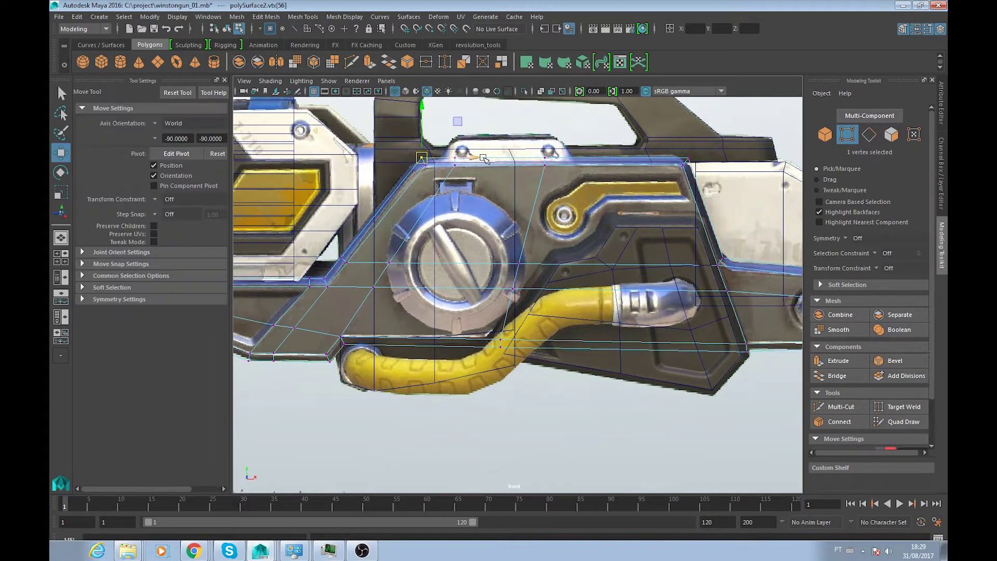
- Raise the three vertices along the panel's slanted upper-left corner, then pick one corner vertex
{"action": "left_click_drag", "start_coordinate": [467, 159], "coordinate": [468, 158]}
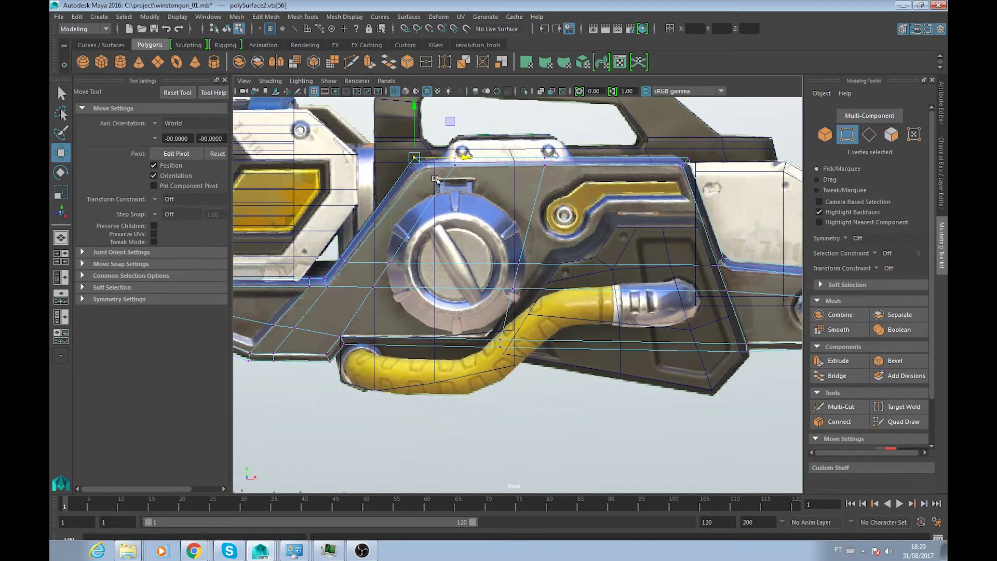
{"action": "middle_click_drag", "start_coordinate": [324, 257], "coordinate": [515, 216], "text": "alt"}
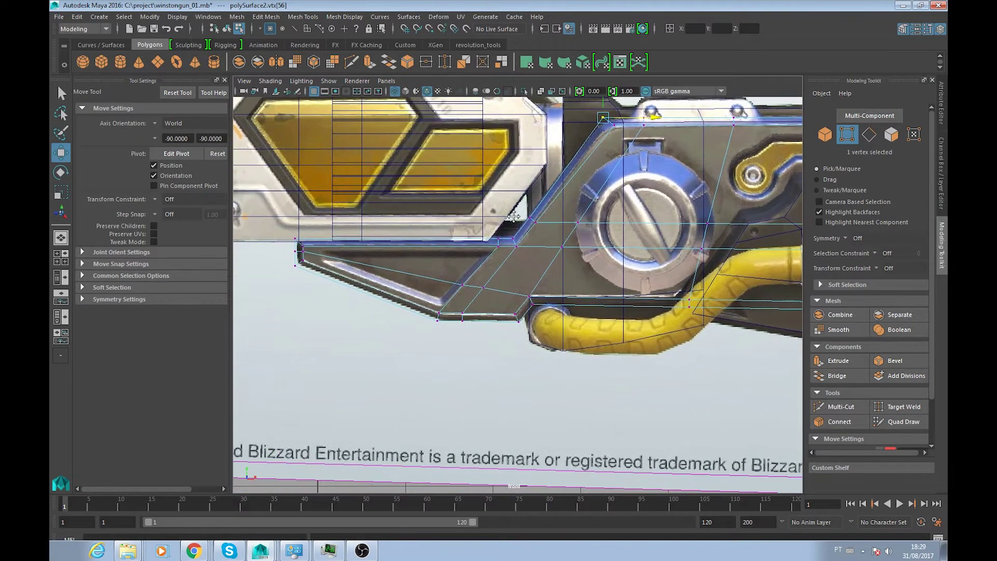
{"action": "left_click_drag", "start_coordinate": [523, 205], "coordinate": [282, 242]}
{"action": "left_click_drag", "start_coordinate": [403, 185], "coordinate": [404, 184]}
{"action": "left_click", "coordinate": [533, 209]}
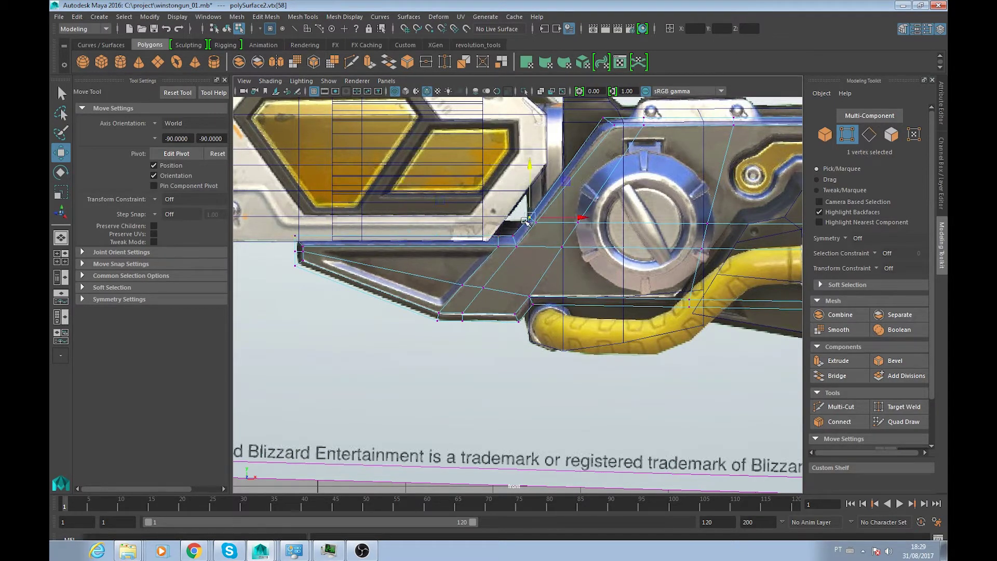
{"action": "middle_click_drag", "start_coordinate": [580, 216], "coordinate": [551, 234], "text": "alt"}
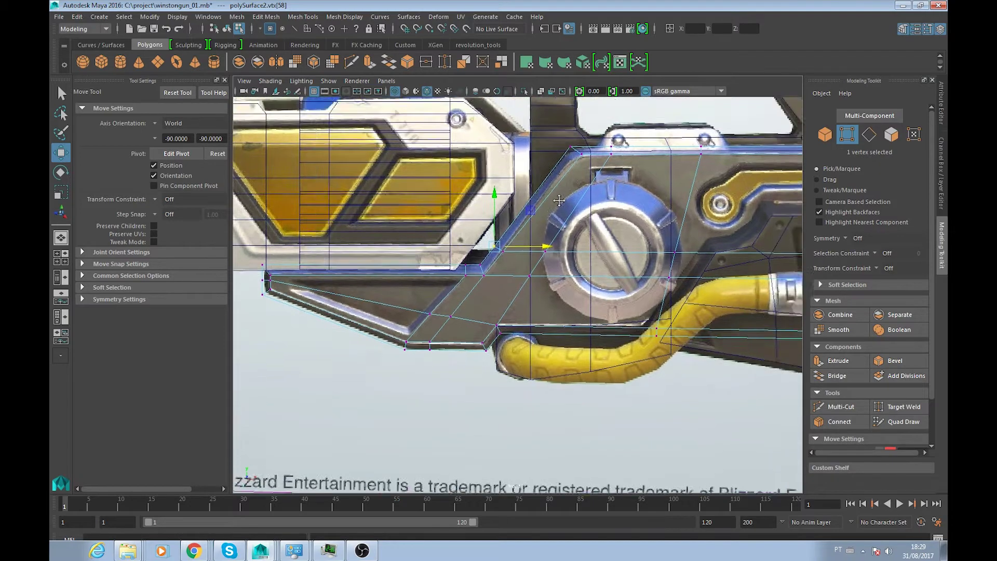
- Return to object mode, select the side panel mesh, and view the whole gun
{"action": "scroll", "coordinate": [519, 244], "scroll_direction": "up", "scroll_amount": 4}
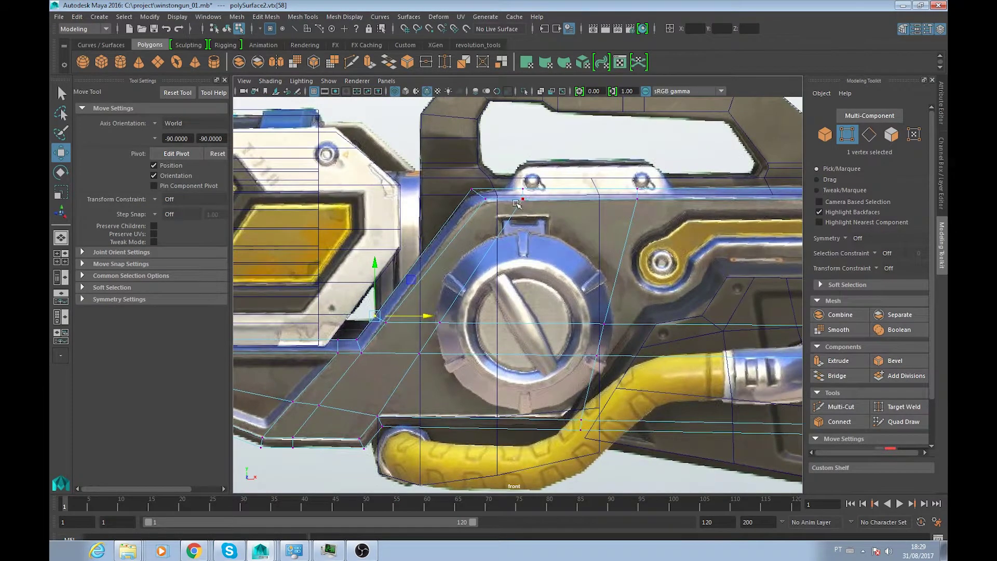
{"action": "key", "text": "F8"}
{"action": "middle_click_drag", "start_coordinate": [582, 248], "coordinate": [568, 264], "text": "alt"}
{"action": "left_click", "coordinate": [491, 224]}
{"action": "middle_click_drag", "start_coordinate": [491, 225], "coordinate": [504, 255], "text": "alt"}
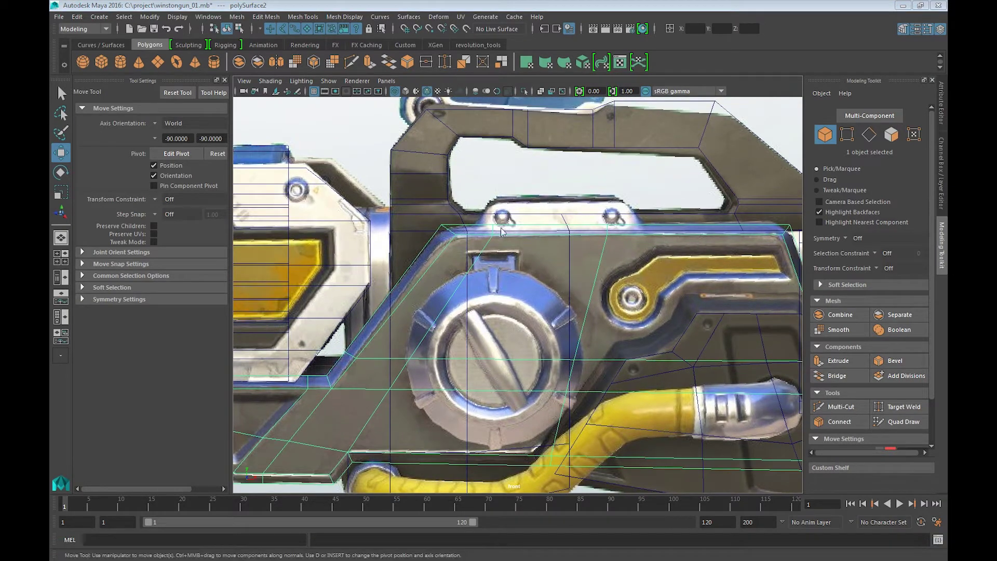
{"action": "scroll", "coordinate": [501, 231], "scroll_direction": "down", "scroll_amount": 8}
{"action": "mouse_move", "coordinate": [501, 232]}
{"action": "left_mouse_down", "text": "alt"}
{"action": "mouse_move", "coordinate": [680, 314]}
{"action": "mouse_move", "coordinate": [555, 306]}
{"action": "left_mouse_up", "text": "alt"}
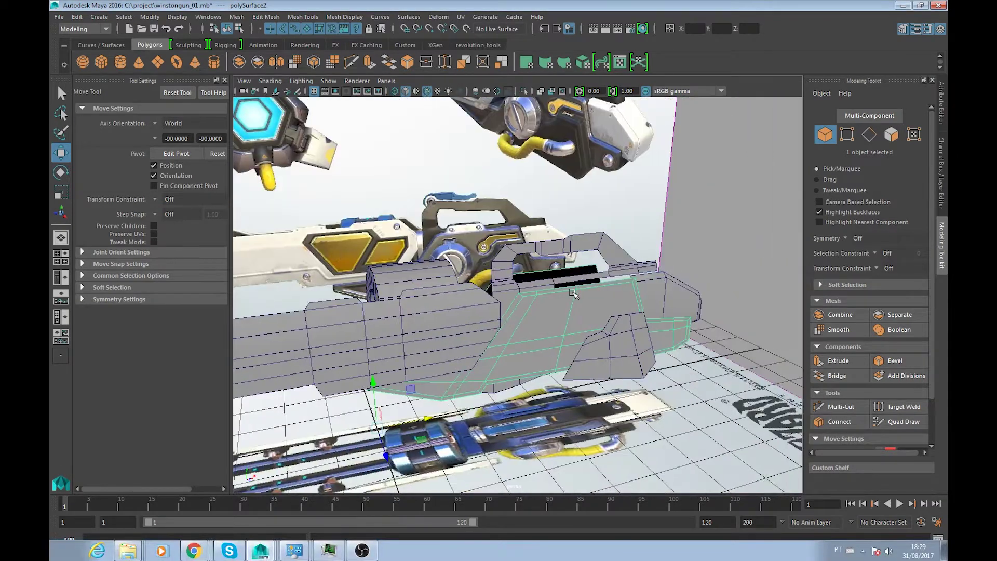
- Select the panel's 22-edge loop and pull it outward in the top view
{"action": "key", "text": "F10"}
{"action": "left_click", "coordinate": [556, 286]}
{"action": "double_click", "coordinate": [557, 287]}
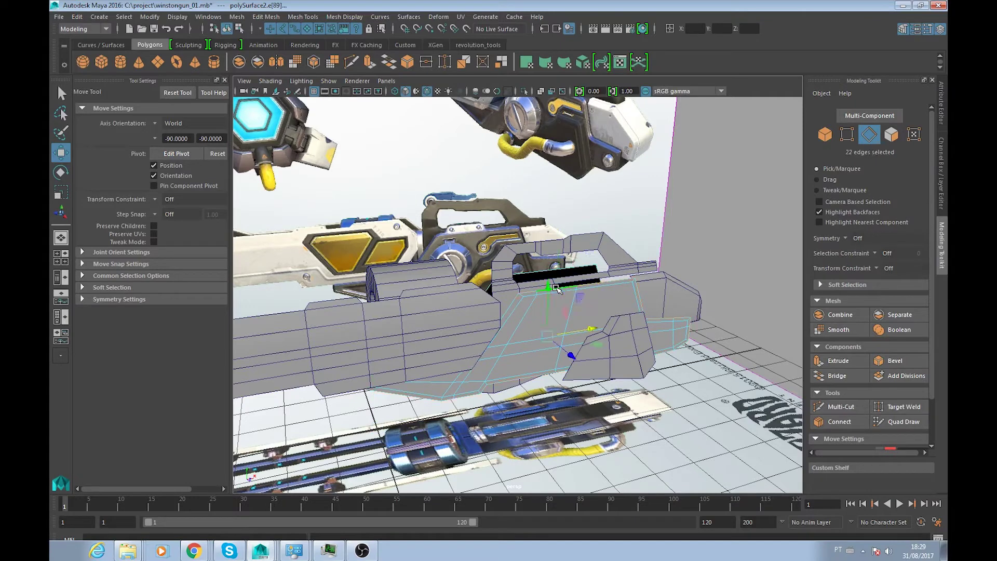
{"action": "left_click_drag", "start_coordinate": [557, 287], "coordinate": [522, 289]}
{"action": "middle_click_drag", "start_coordinate": [522, 289], "coordinate": [464, 335], "text": "alt"}
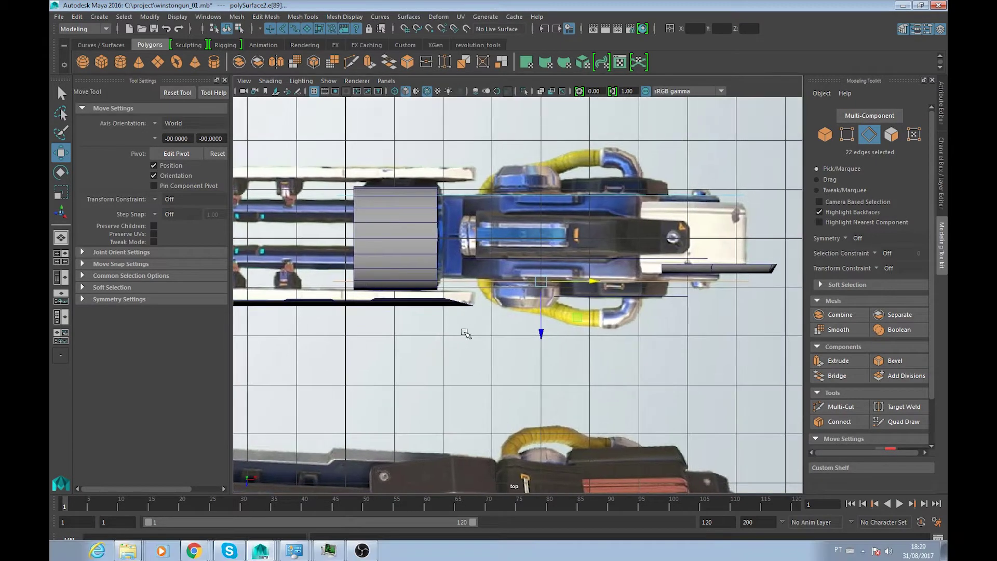
{"action": "right_click_drag", "start_coordinate": [537, 320], "coordinate": [576, 322], "text": "alt"}
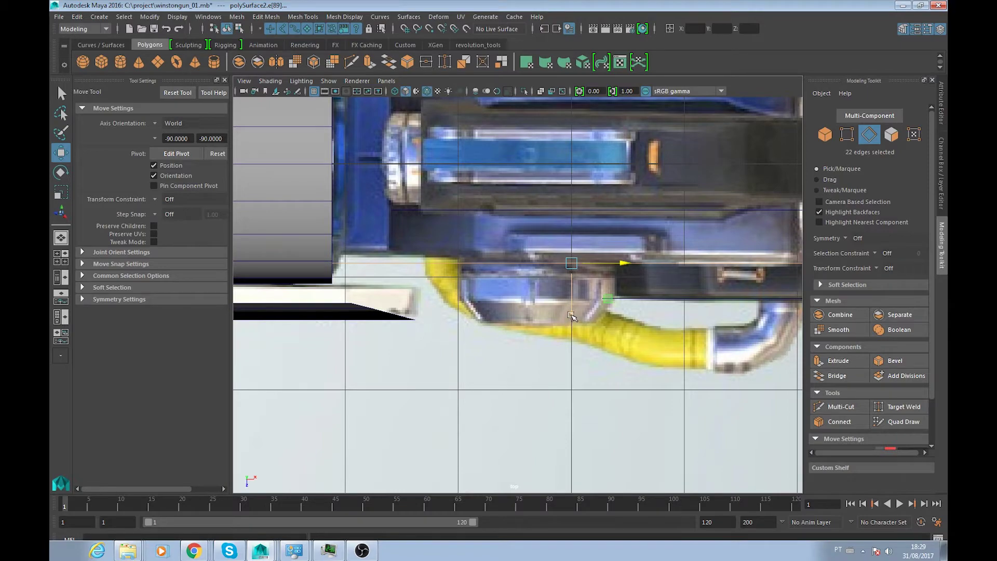
{"action": "left_click_drag", "start_coordinate": [572, 316], "coordinate": [576, 271]}
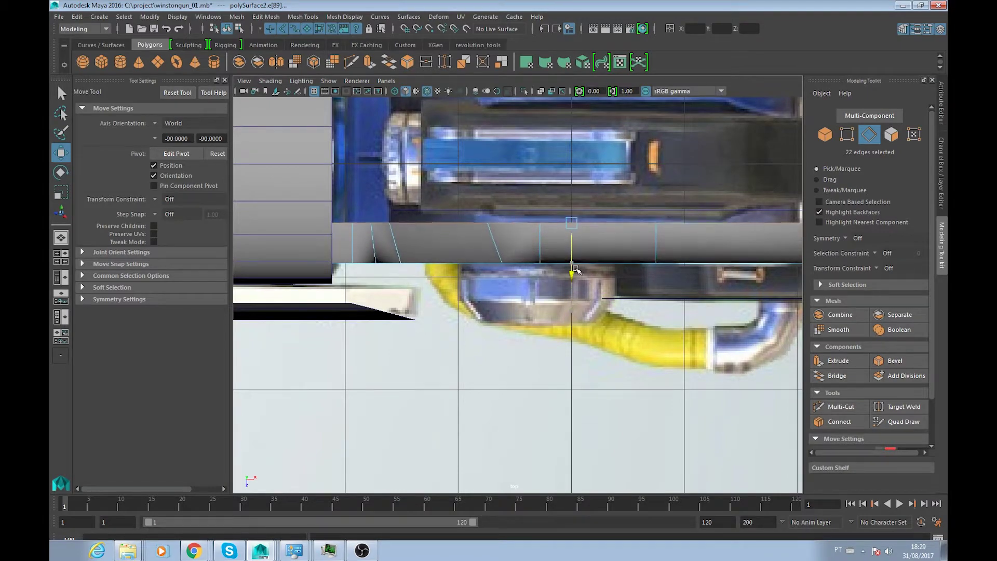
- Check the edge loop in perspective and front views with textures shown
{"action": "key", "text": "space"}
{"action": "key", "text": "space"}
{"action": "mouse_move", "coordinate": [550, 284]}
{"action": "left_mouse_down", "text": "alt"}
{"action": "mouse_move", "coordinate": [515, 297]}
{"action": "mouse_move", "coordinate": [498, 320]}
{"action": "left_mouse_up", "text": "alt"}
{"action": "key", "text": "space"}
{"action": "scroll", "coordinate": [498, 320], "scroll_direction": "down", "scroll_amount": 3}
{"action": "key", "text": "6"}
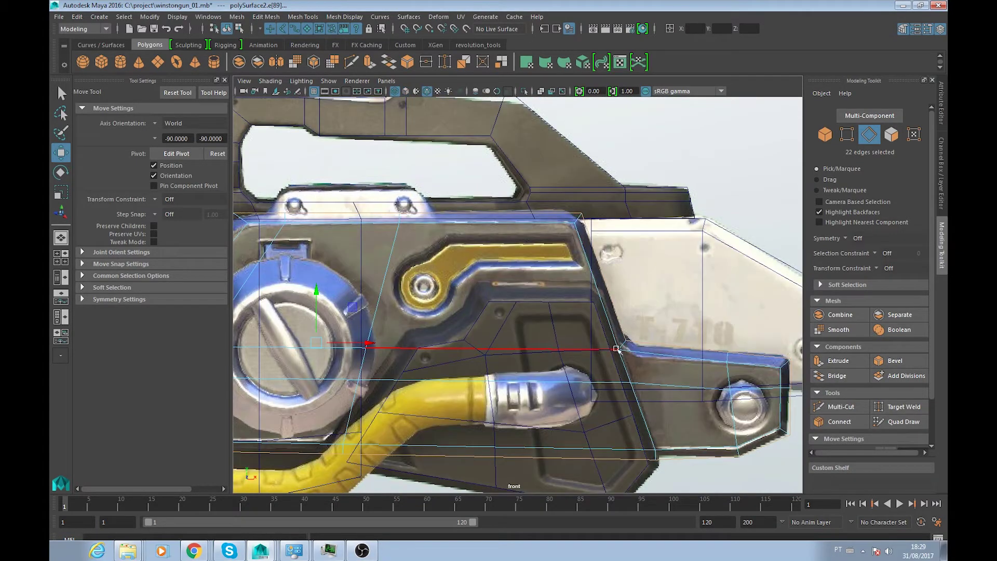
{"action": "scroll", "coordinate": [617, 349], "scroll_direction": "down", "scroll_amount": 2}
{"action": "middle_click_drag", "start_coordinate": [577, 348], "coordinate": [668, 340], "text": "alt"}
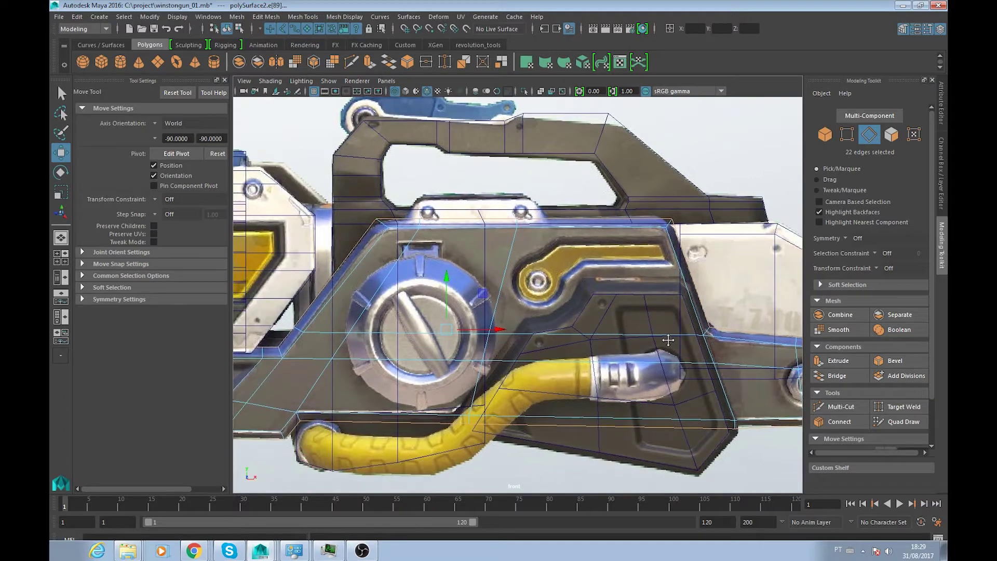
- Move the edge loop down to match the reference, then review it across views
{"action": "left_click_drag", "start_coordinate": [554, 318], "coordinate": [532, 304], "text": "alt"}
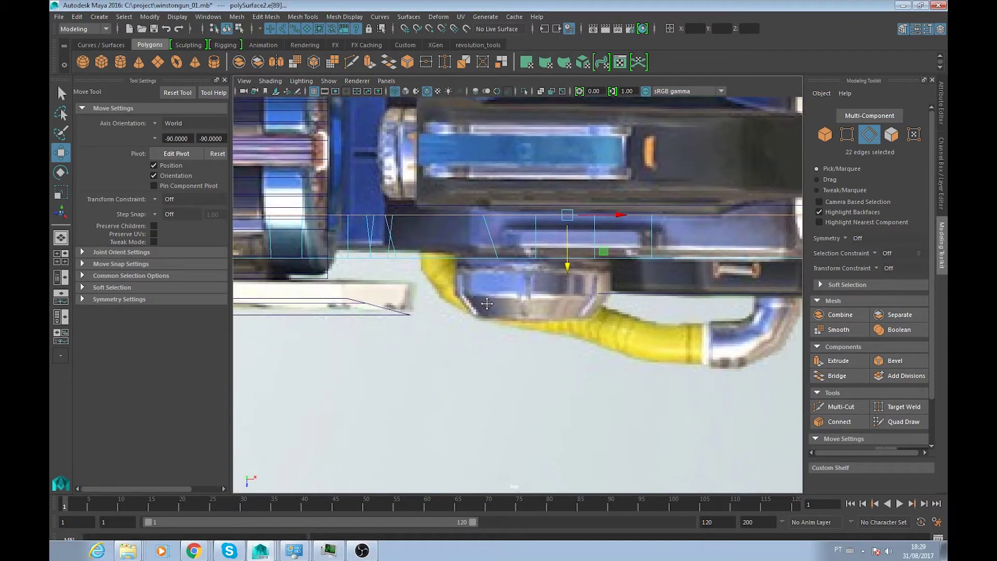
{"action": "left_click_drag", "start_coordinate": [568, 255], "coordinate": [569, 299]}
{"action": "key", "text": "space"}
{"action": "key", "text": "space"}
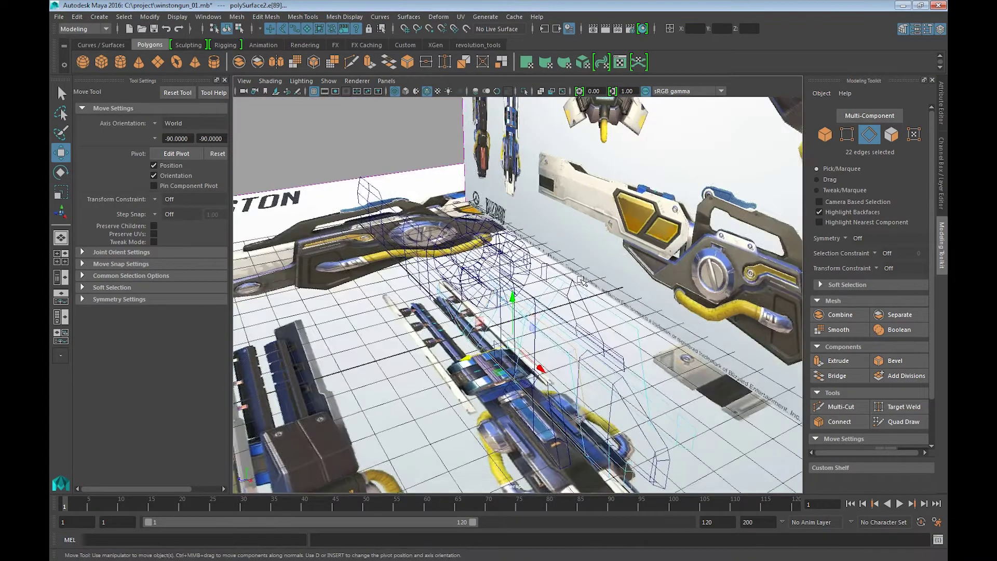
{"action": "key", "text": "space"}
{"action": "key", "text": "space"}
{"action": "scroll", "coordinate": [613, 293], "scroll_direction": "up", "scroll_amount": 3}
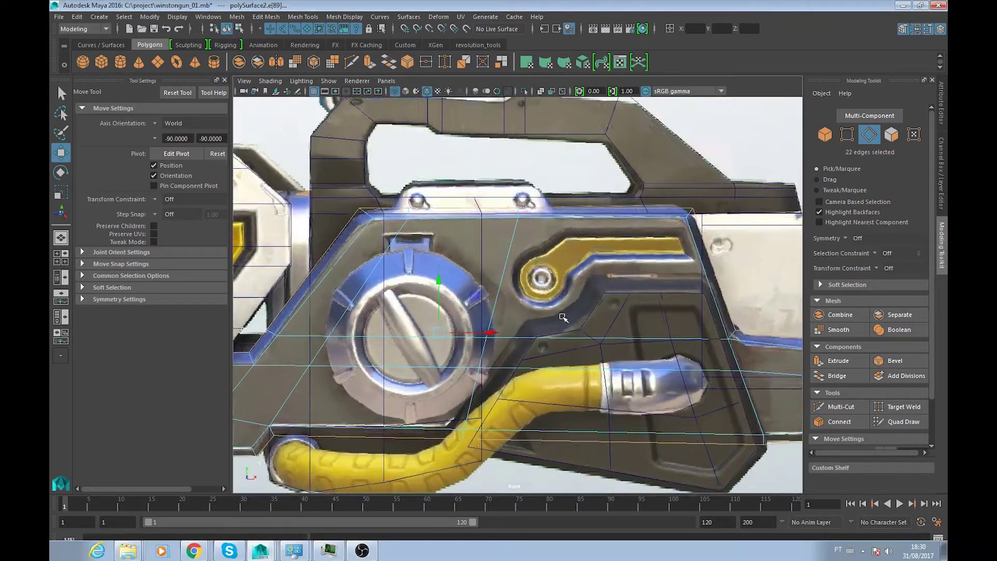
{"action": "scroll", "coordinate": [613, 293], "scroll_direction": "up", "scroll_amount": 2}
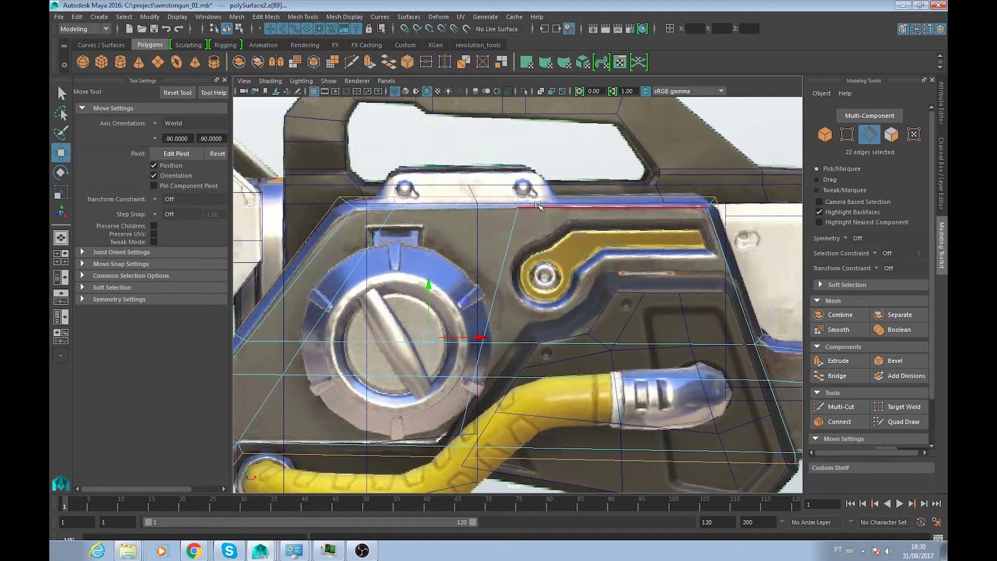
{"action": "key", "text": "space"}
{"action": "key", "text": "space"}
{"action": "mouse_move", "coordinate": [556, 201]}
{"action": "left_mouse_down", "text": "alt"}
{"action": "mouse_move", "coordinate": [602, 237]}
{"action": "mouse_move", "coordinate": [416, 330]}
{"action": "left_mouse_up", "text": "alt"}
{"action": "scroll", "coordinate": [416, 330], "scroll_direction": "up", "scroll_amount": 5}
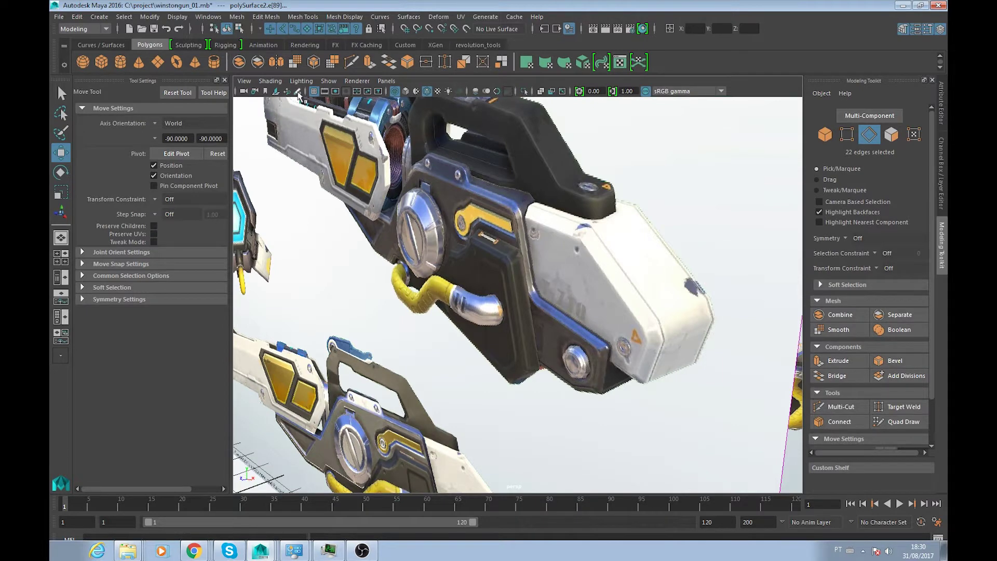
{"action": "left_click", "coordinate": [276, 91]}
{"action": "left_click", "coordinate": [530, 191]}
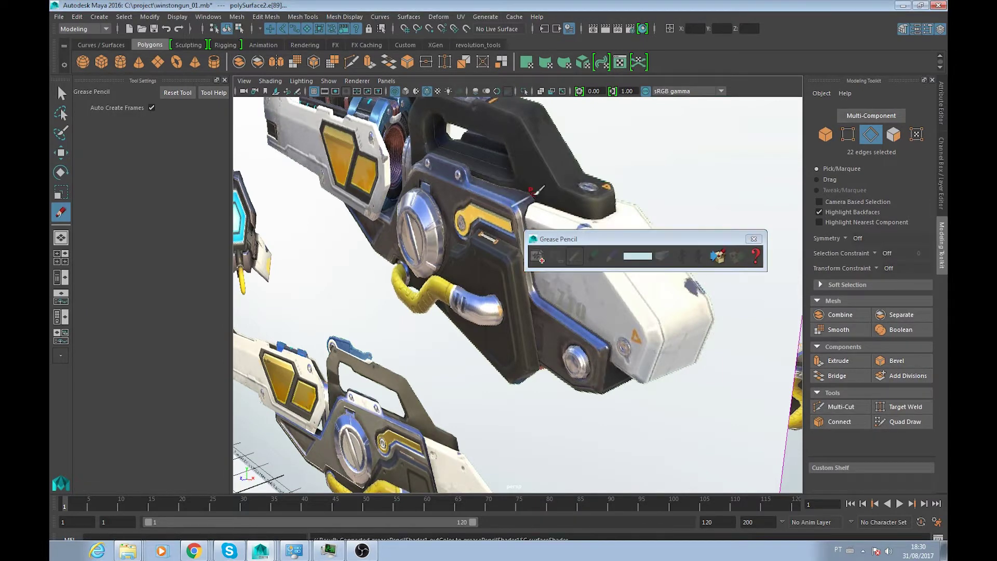
{"action": "left_click_drag", "start_coordinate": [471, 219], "coordinate": [474, 214]}
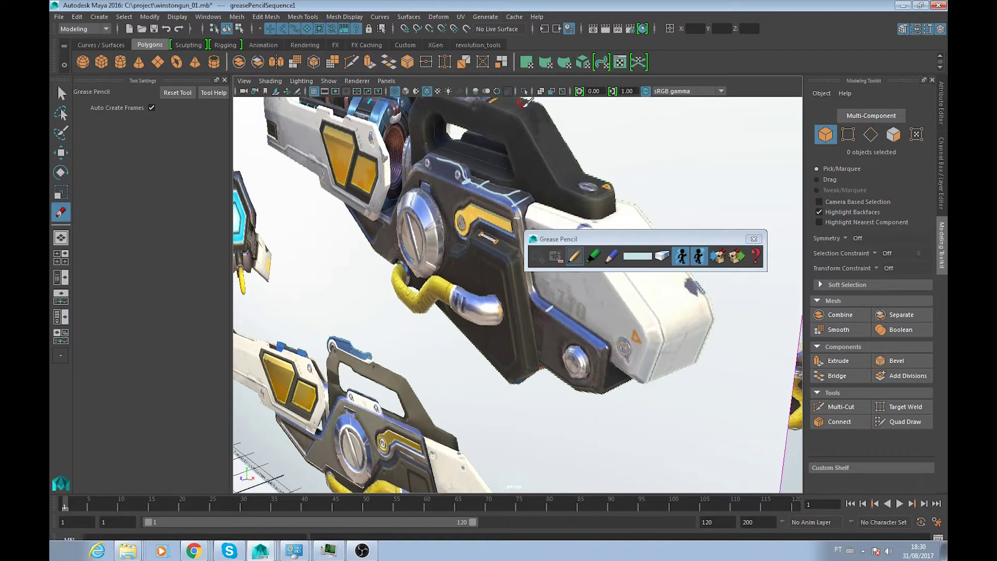
{"action": "left_click", "coordinate": [554, 259]}
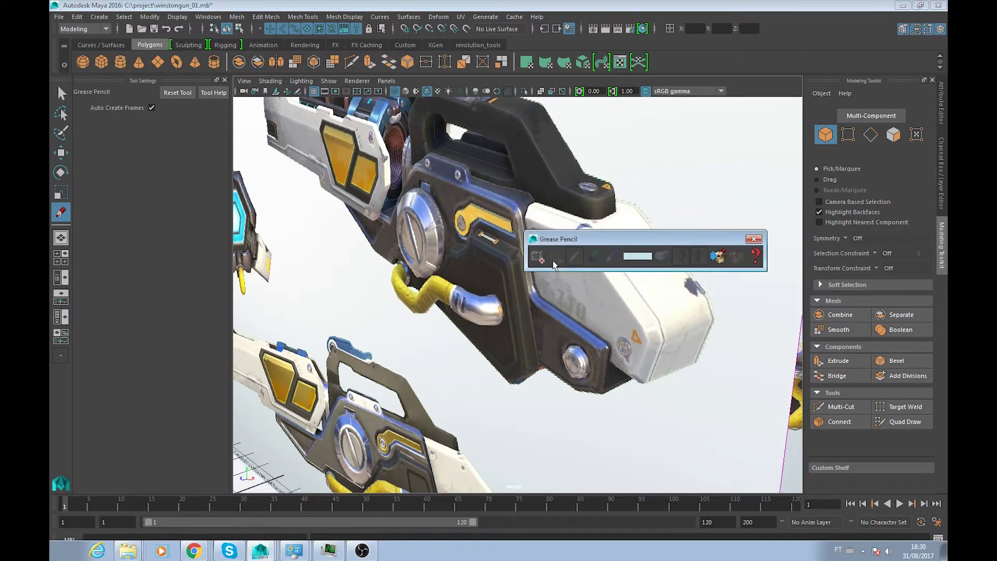
{"action": "left_click", "coordinate": [753, 239]}
{"action": "mouse_move", "coordinate": [571, 260]}
{"action": "left_mouse_down", "text": "alt"}
{"action": "mouse_move", "coordinate": [468, 291]}
{"action": "mouse_move", "coordinate": [425, 329]}
{"action": "left_mouse_up", "text": "alt"}
{"action": "key", "text": "w"}
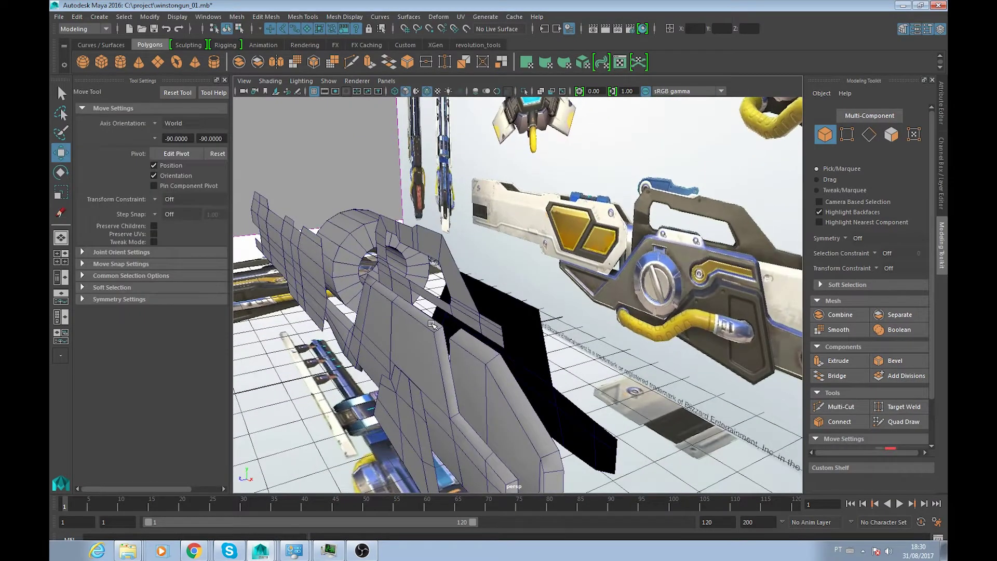
- Select the gun body in edge mode and frame its edge loop
{"action": "left_click", "coordinate": [430, 324]}
{"action": "key", "text": "F10"}
{"action": "double_click", "coordinate": [434, 326]}
{"action": "key", "text": "f"}
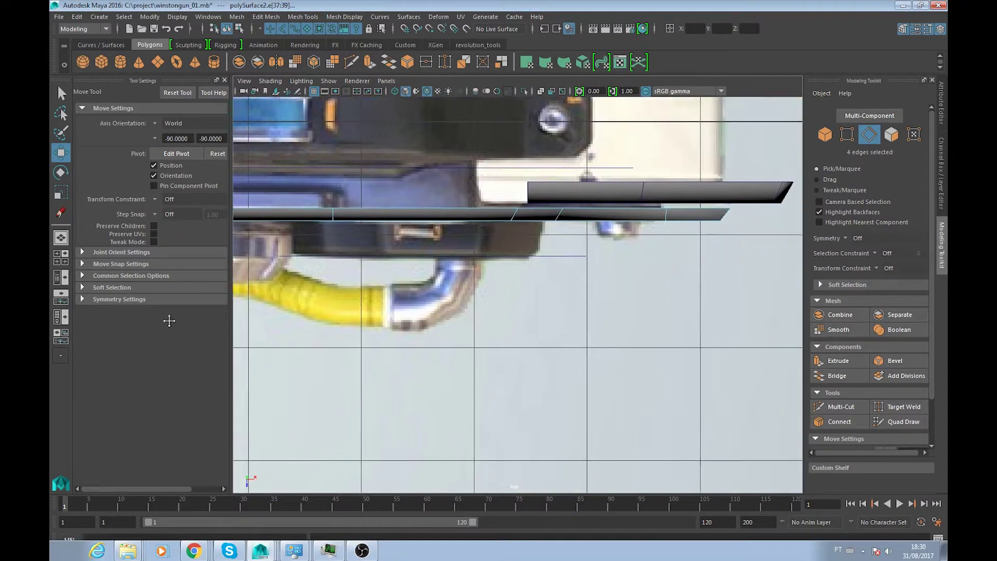
{"action": "middle_click_drag", "start_coordinate": [434, 310], "coordinate": [426, 337], "text": "alt"}
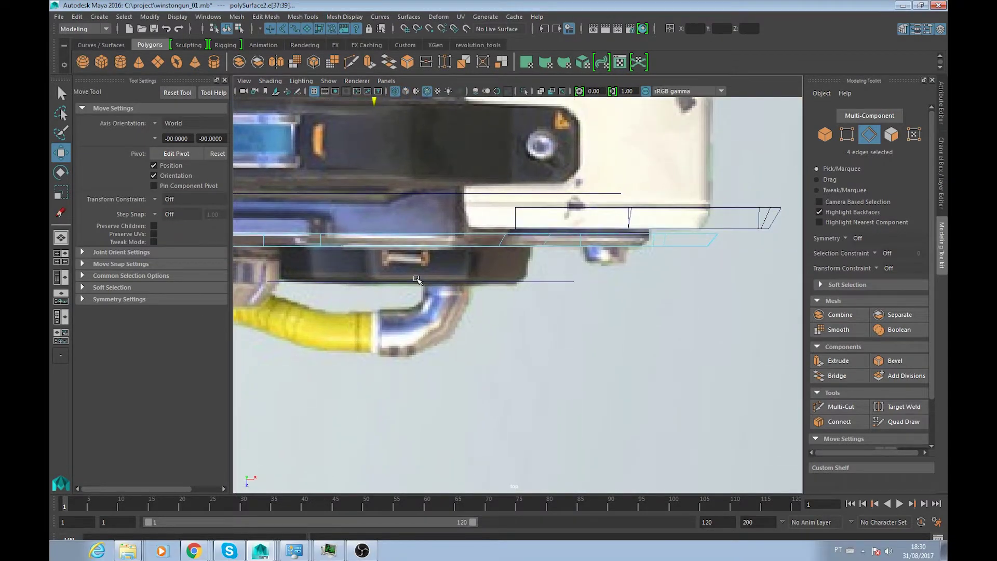
{"action": "middle_click_drag", "start_coordinate": [417, 281], "coordinate": [552, 272], "text": "alt"}
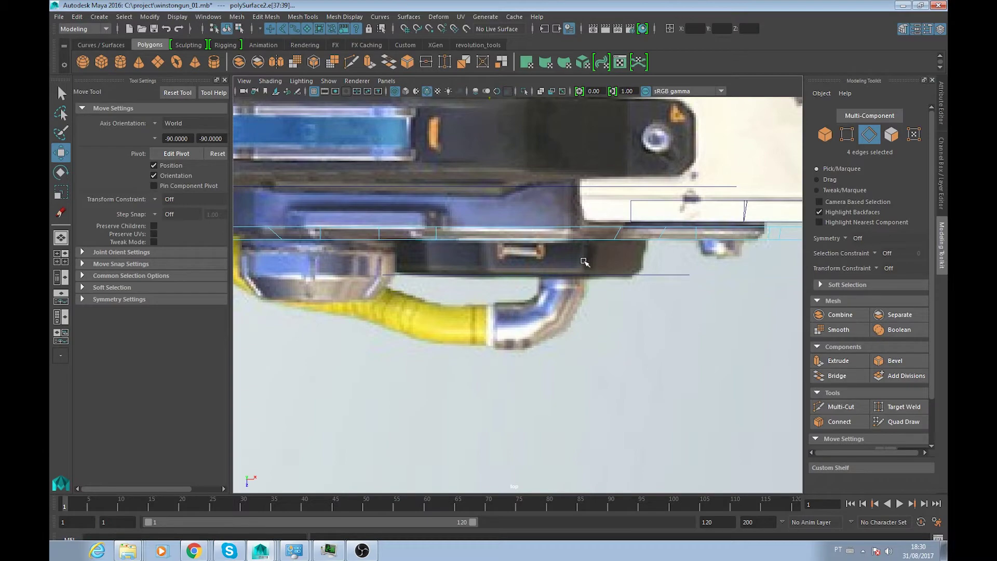
{"action": "left_click", "coordinate": [561, 224]}
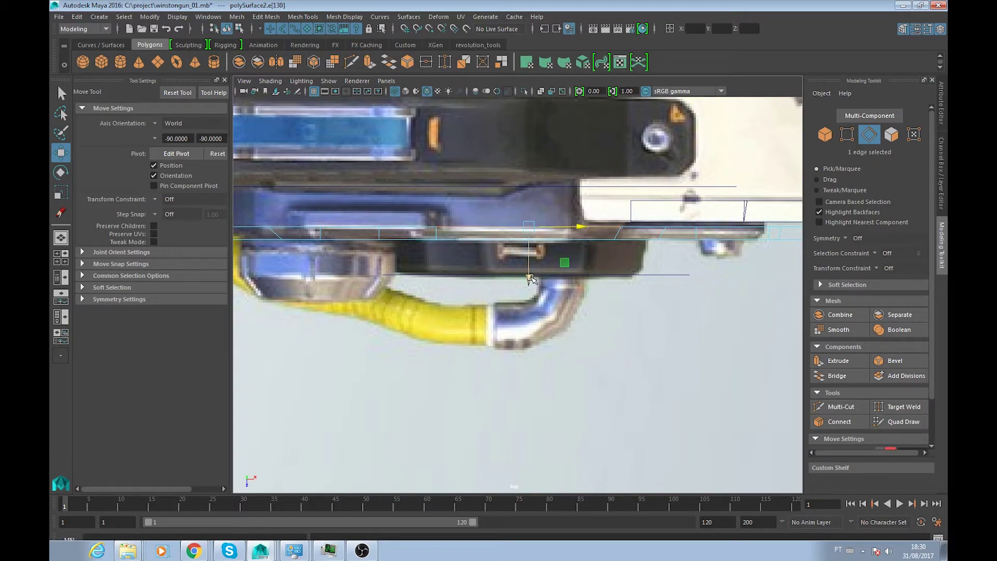
{"action": "mouse_move", "coordinate": [529, 277]}
{"action": "left_mouse_down", "text": "alt"}
{"action": "mouse_move", "coordinate": [553, 326]}
{"action": "mouse_move", "coordinate": [443, 342]}
{"action": "mouse_move", "coordinate": [495, 443]}
{"action": "mouse_move", "coordinate": [490, 428]}
{"action": "left_mouse_up", "text": "alt"}
- Reselect the full 22-edge loop and nudge it up slightly in the top view
{"action": "double_click", "coordinate": [443, 342]}
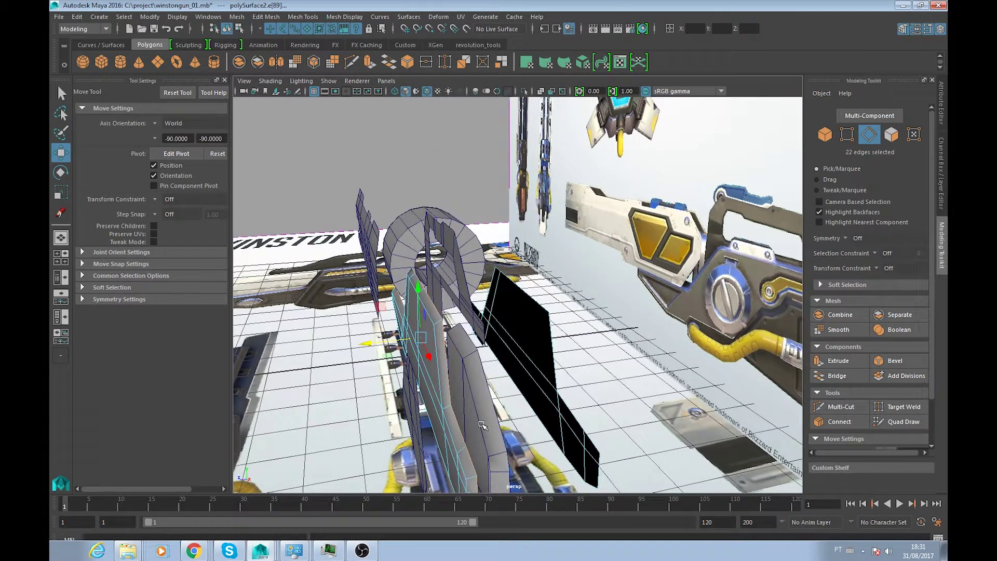
{"action": "key", "text": "space"}
{"action": "scroll", "coordinate": [468, 424], "scroll_direction": "up", "scroll_amount": 2}
{"action": "left_click_drag", "start_coordinate": [323, 284], "coordinate": [325, 276]}
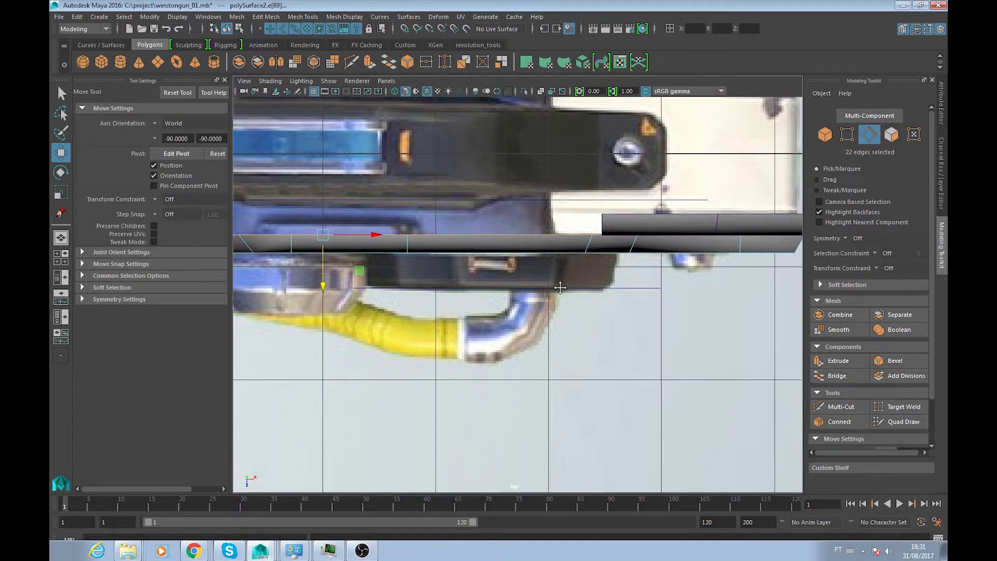
{"action": "key", "text": "space"}
{"action": "left_click_drag", "start_coordinate": [596, 274], "coordinate": [498, 335], "text": "alt"}
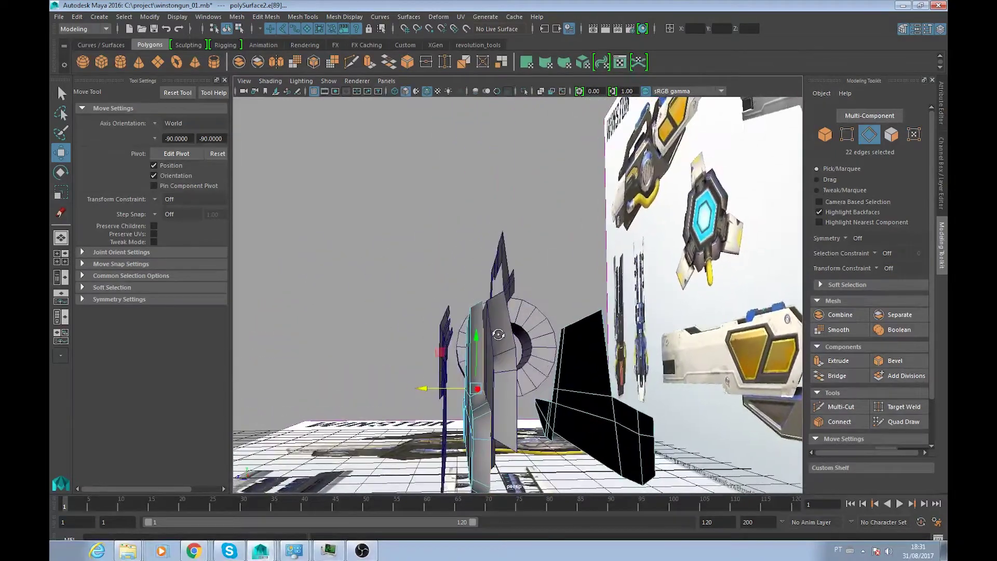
- Extrude the selected 22-edge loop with Ctrl+E and orbit to inspect the new faces
{"action": "left_click_drag", "start_coordinate": [455, 375], "coordinate": [505, 354], "text": "alt"}
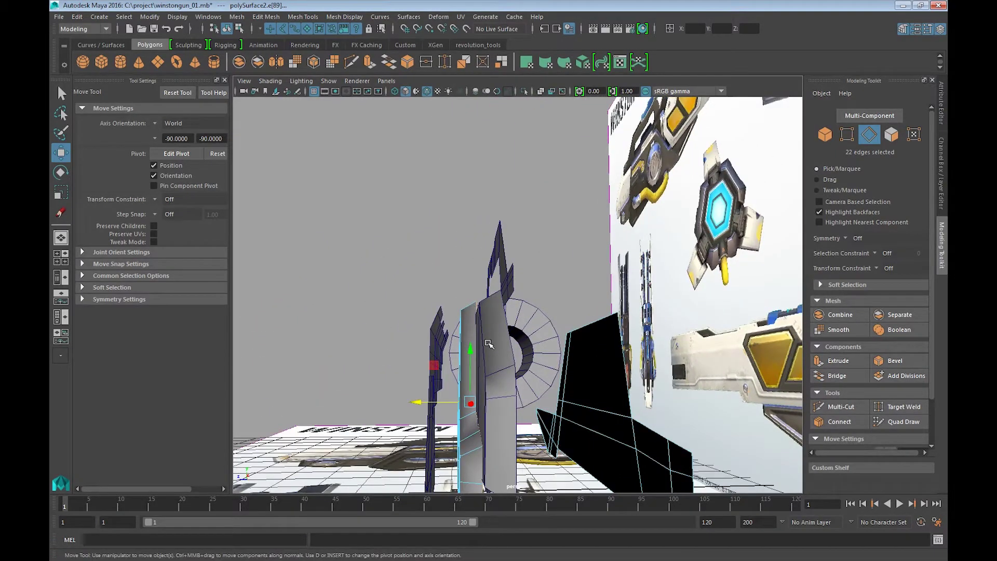
{"action": "key", "text": "ctrl+e"}
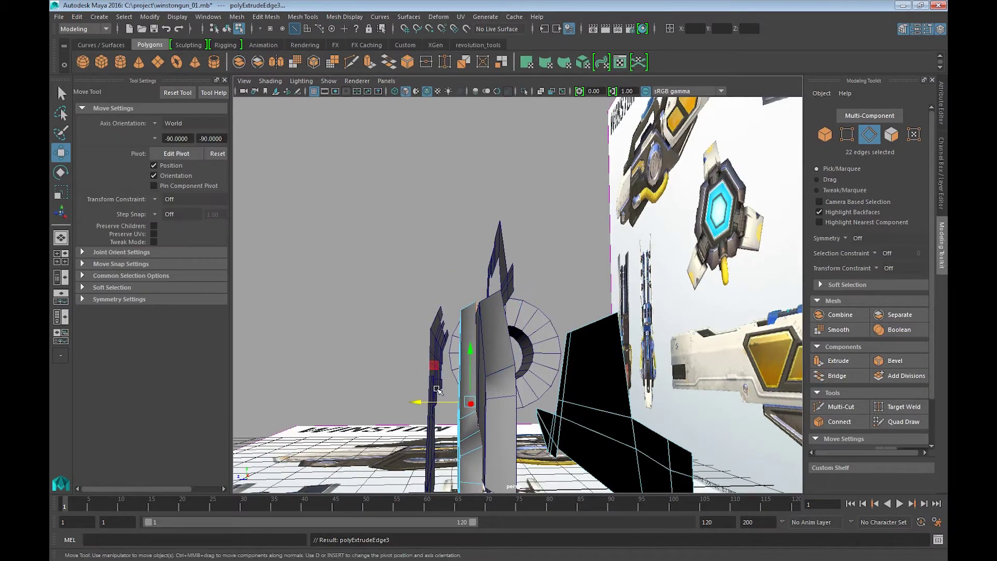
{"action": "mouse_move", "coordinate": [424, 406]}
{"action": "left_mouse_down", "text": "alt"}
{"action": "mouse_move", "coordinate": [441, 422]}
{"action": "mouse_move", "coordinate": [452, 298]}
{"action": "left_mouse_up", "text": "alt"}
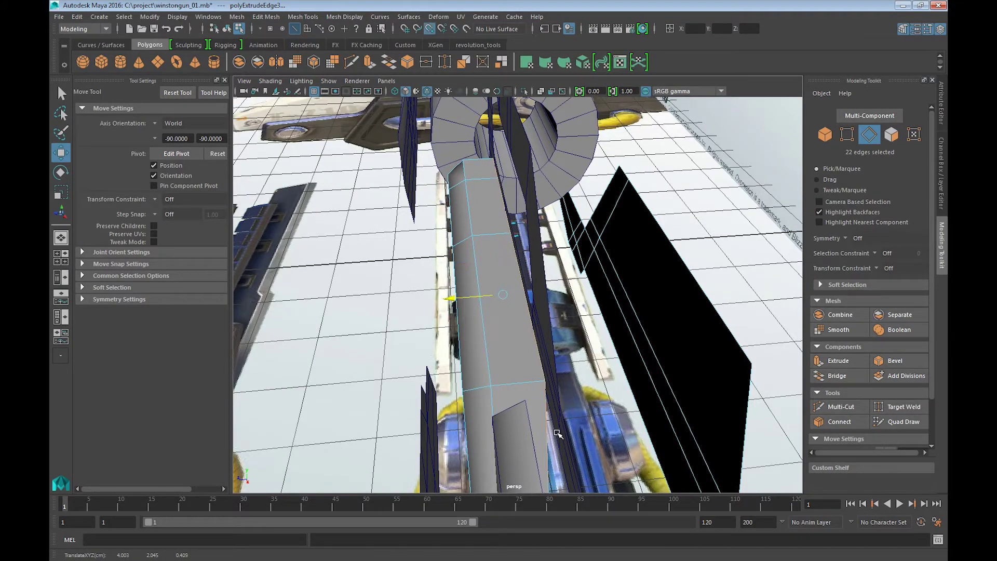
{"action": "mouse_move", "coordinate": [558, 441]}
{"action": "left_mouse_down", "text": "alt"}
{"action": "mouse_move", "coordinate": [601, 412]}
{"action": "mouse_move", "coordinate": [611, 418]}
{"action": "mouse_move", "coordinate": [530, 335]}
{"action": "left_mouse_up", "text": "alt"}
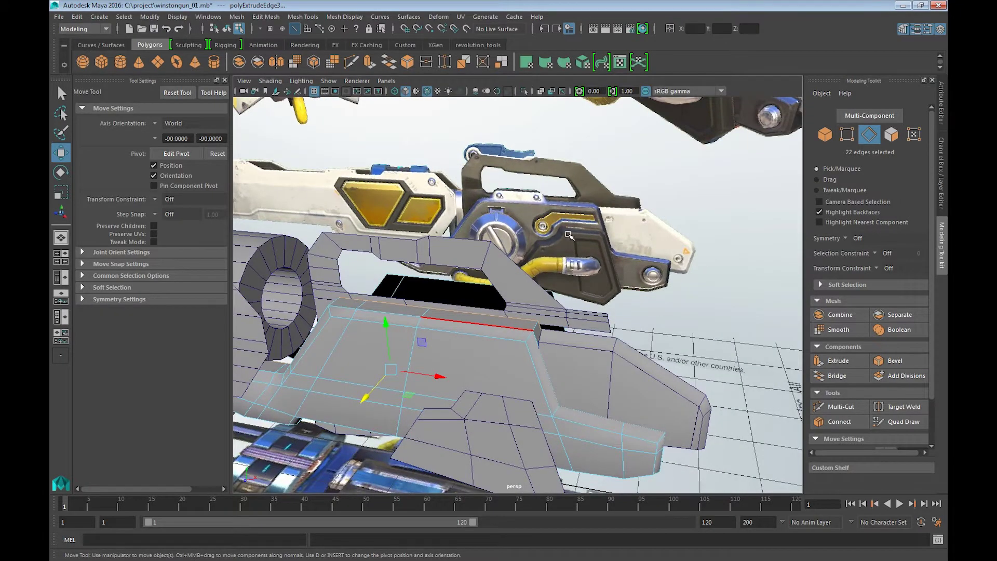
{"action": "key", "text": "F8"}
{"action": "left_click_drag", "start_coordinate": [569, 235], "coordinate": [535, 353], "text": "alt"}
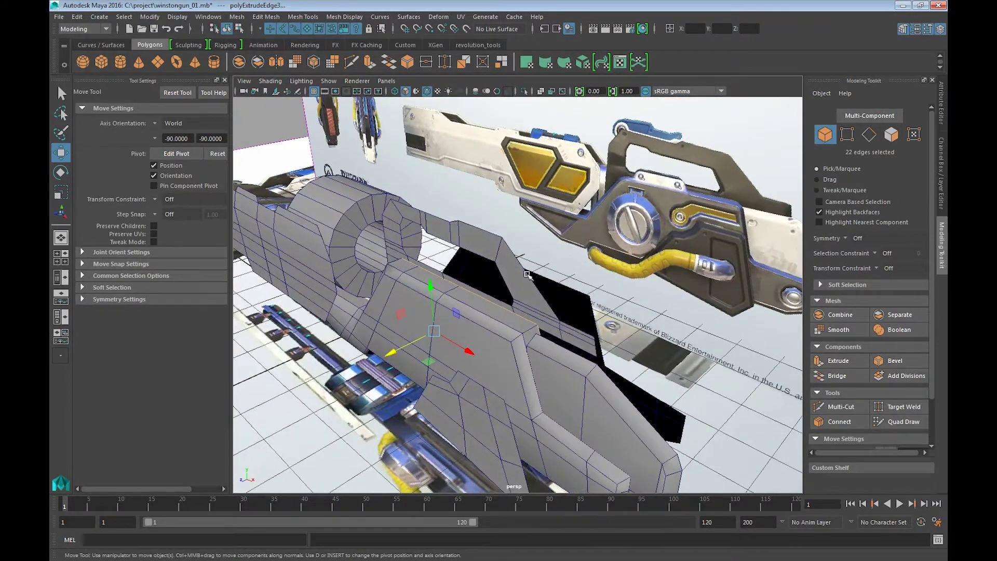
{"action": "key", "text": "F8"}
{"action": "left_click", "coordinate": [531, 340]}
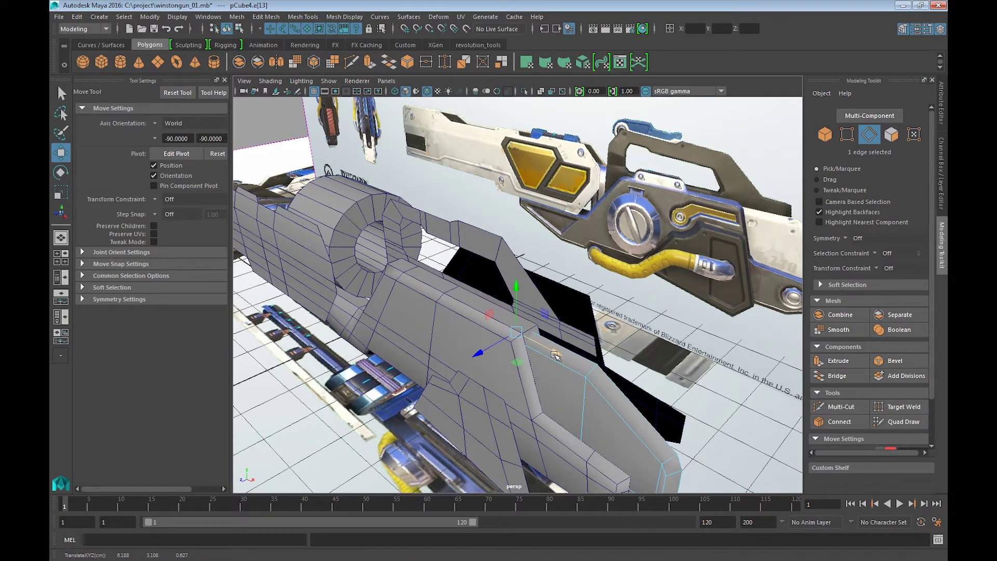
{"action": "mouse_move", "coordinate": [583, 268]}
{"action": "left_mouse_down", "text": "alt"}
{"action": "mouse_move", "coordinate": [520, 333]}
{"action": "mouse_move", "coordinate": [482, 396]}
{"action": "mouse_move", "coordinate": [577, 348]}
{"action": "mouse_move", "coordinate": [620, 349]}
{"action": "mouse_move", "coordinate": [547, 389]}
{"action": "mouse_move", "coordinate": [538, 376]}
{"action": "left_mouse_up", "text": "alt"}
{"action": "key", "text": "F8"}
{"action": "left_click", "coordinate": [576, 348]}
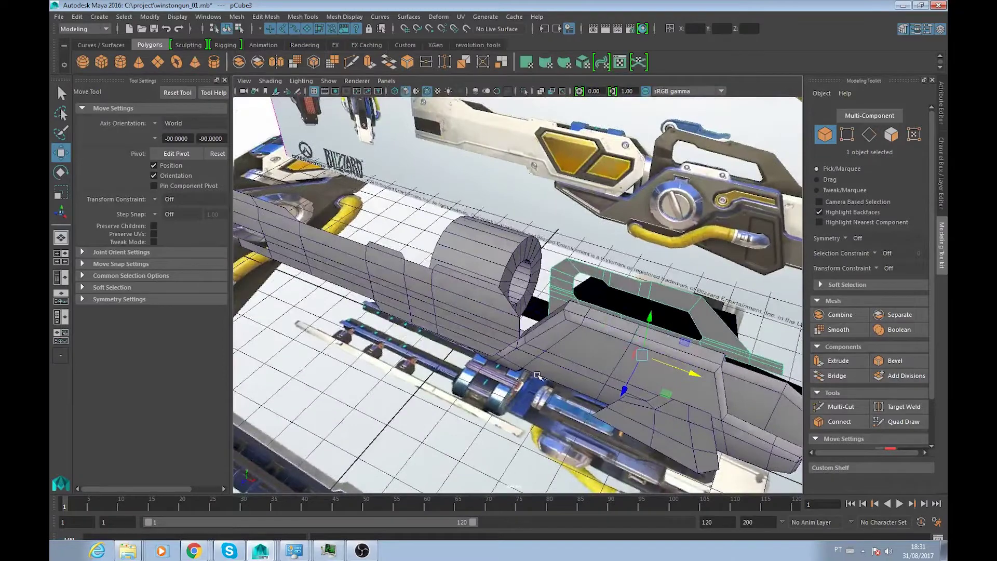
- Survey the cube piece against the gun reference in top view, then return to perspective
{"action": "scroll", "coordinate": [539, 375], "scroll_direction": "down", "scroll_amount": 3}
{"action": "scroll", "coordinate": [539, 375], "scroll_direction": "up", "scroll_amount": 3}
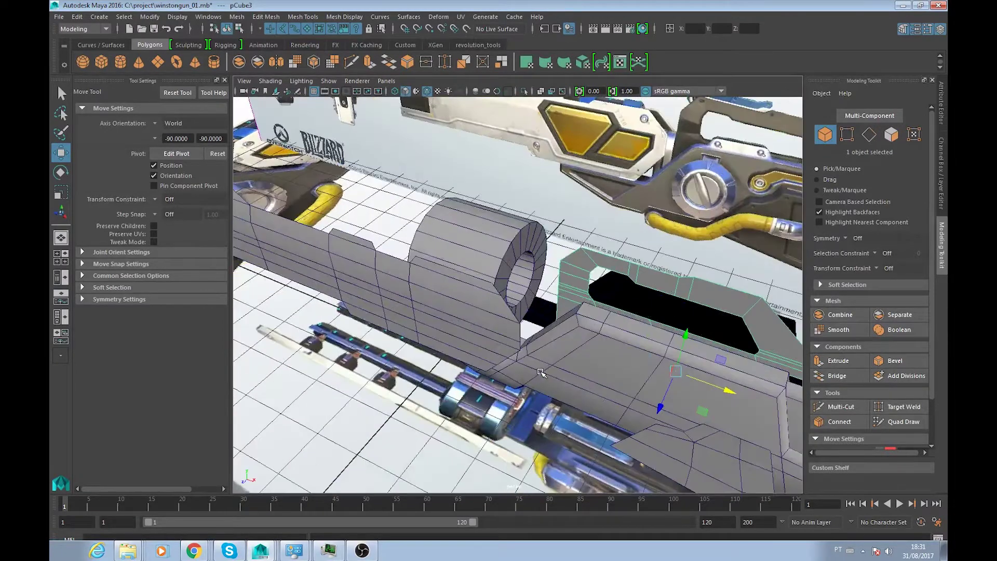
{"action": "left_click_drag", "start_coordinate": [539, 375], "coordinate": [495, 378]}
{"action": "middle_click_drag", "start_coordinate": [495, 377], "coordinate": [639, 345], "text": "alt"}
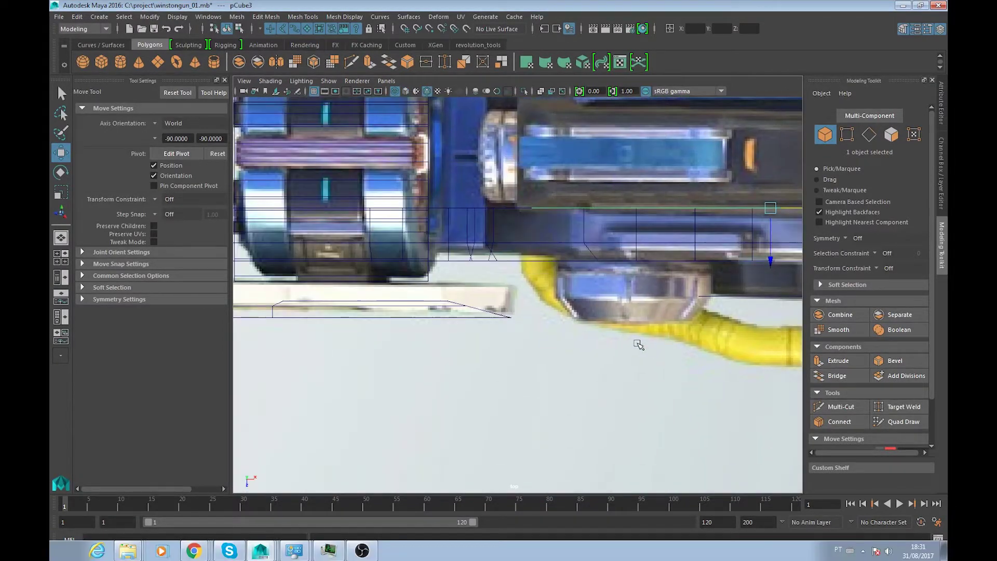
{"action": "middle_click_drag", "start_coordinate": [610, 303], "coordinate": [568, 258], "text": "alt"}
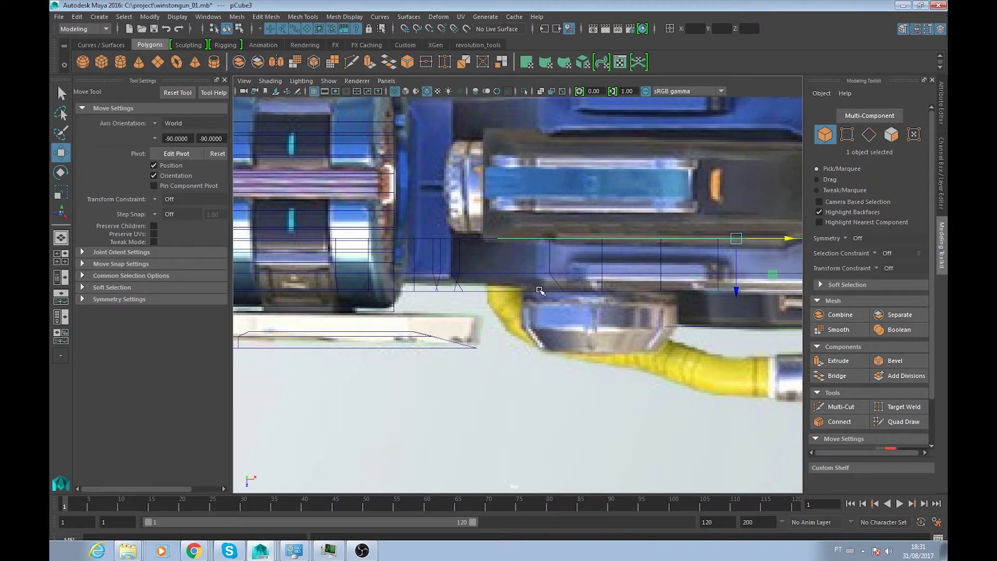
{"action": "middle_click_drag", "start_coordinate": [540, 291], "coordinate": [574, 289], "text": "alt"}
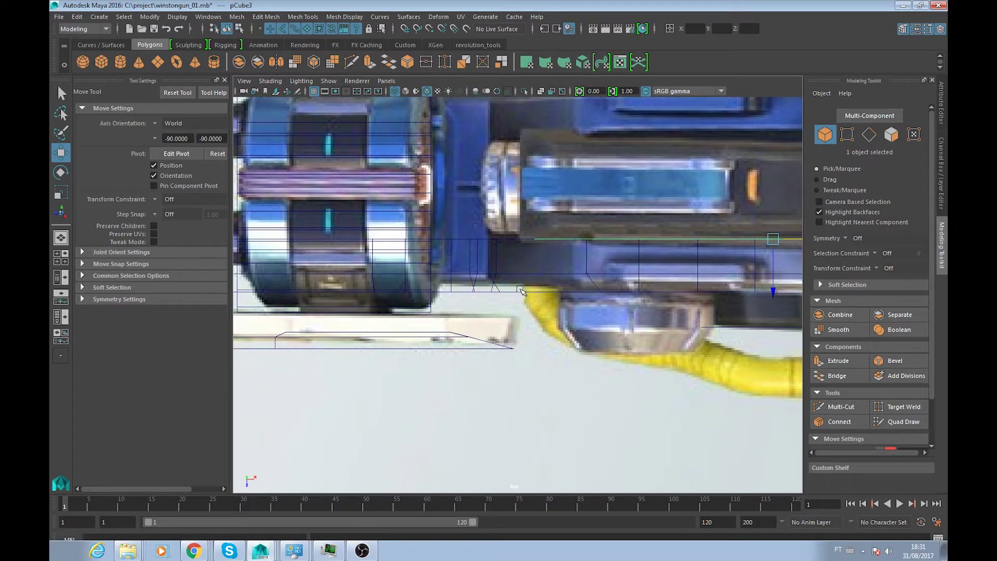
{"action": "scroll", "coordinate": [521, 290], "scroll_direction": "down", "scroll_amount": 2}
{"action": "scroll", "coordinate": [509, 322], "scroll_direction": "down", "scroll_amount": 3}
{"action": "scroll", "coordinate": [496, 359], "scroll_direction": "down", "scroll_amount": 3}
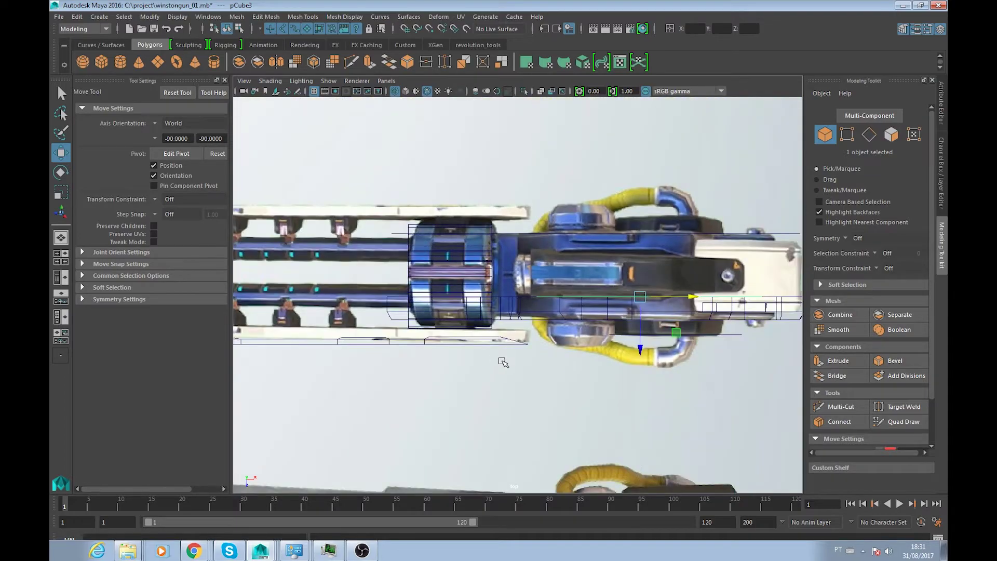
{"action": "key", "text": "space"}
{"action": "key", "text": "space"}
{"action": "mouse_move", "coordinate": [504, 362]}
{"action": "left_mouse_down", "text": "alt"}
{"action": "mouse_move", "coordinate": [688, 398]}
{"action": "mouse_move", "coordinate": [540, 376]}
{"action": "left_mouse_up", "text": "alt"}
- Select a group of faces on the gun body, then clear the selection
{"action": "left_click", "coordinate": [544, 367]}
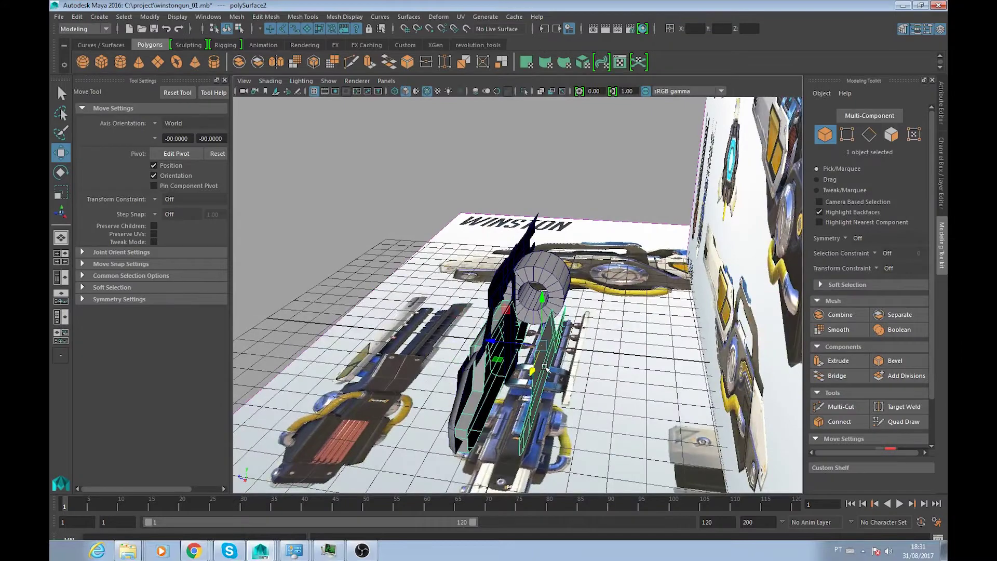
{"action": "key", "text": "F11"}
{"action": "mouse_move", "coordinate": [551, 291]}
{"action": "left_mouse_down", "text": "alt"}
{"action": "mouse_move", "coordinate": [615, 309]}
{"action": "mouse_move", "coordinate": [556, 456]}
{"action": "left_mouse_up", "text": "alt"}
{"action": "left_click", "coordinate": [564, 447]}
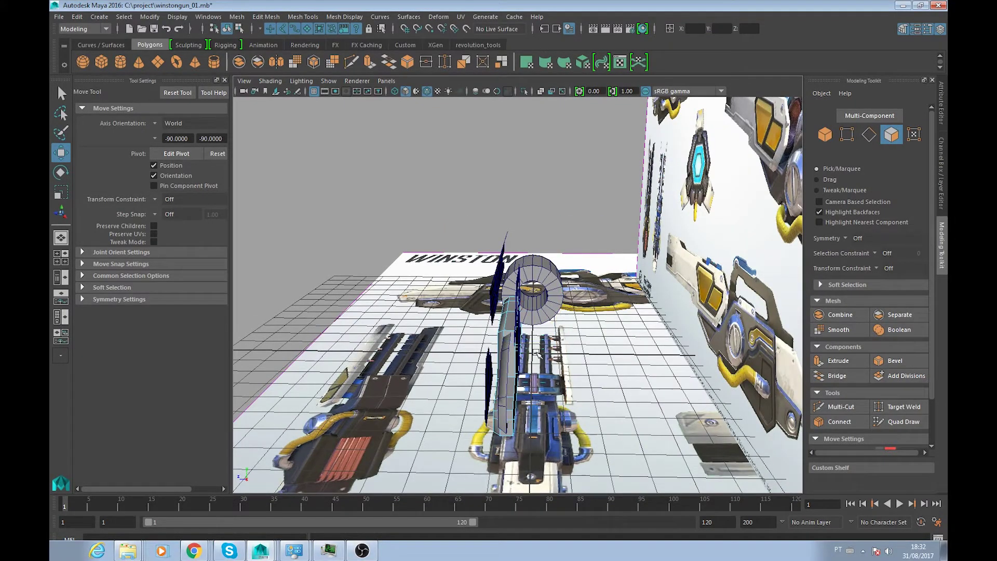
{"action": "mouse_move", "coordinate": [541, 348]}
{"action": "left_mouse_down", "text": "alt"}
{"action": "mouse_move", "coordinate": [643, 356]}
{"action": "mouse_move", "coordinate": [644, 337]}
{"action": "left_mouse_up", "text": "alt"}
- Nudge the small box block slightly to match the reference, then select the long flat part
{"action": "left_click", "coordinate": [636, 322]}
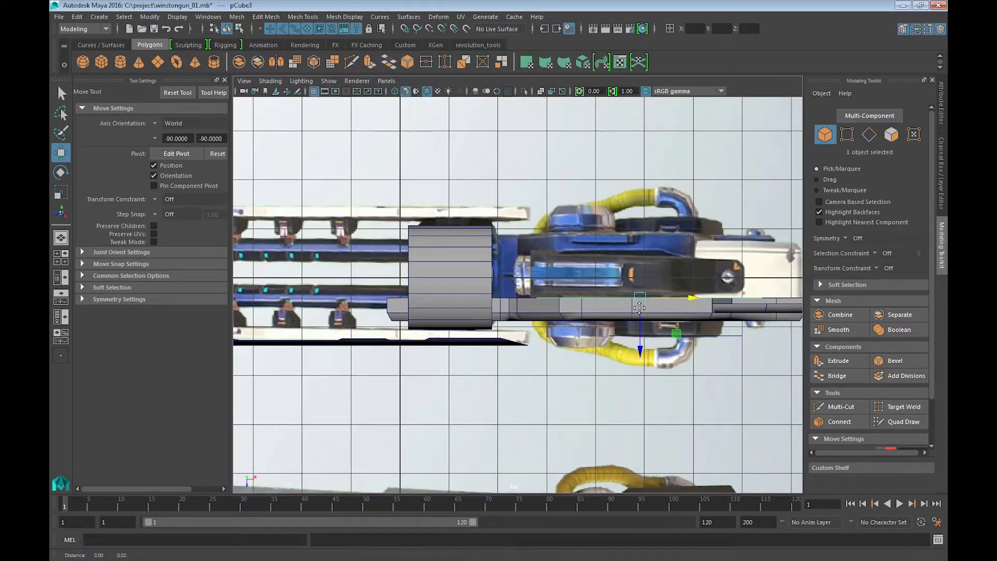
{"action": "middle_click_drag", "start_coordinate": [640, 308], "coordinate": [590, 329], "text": "alt"}
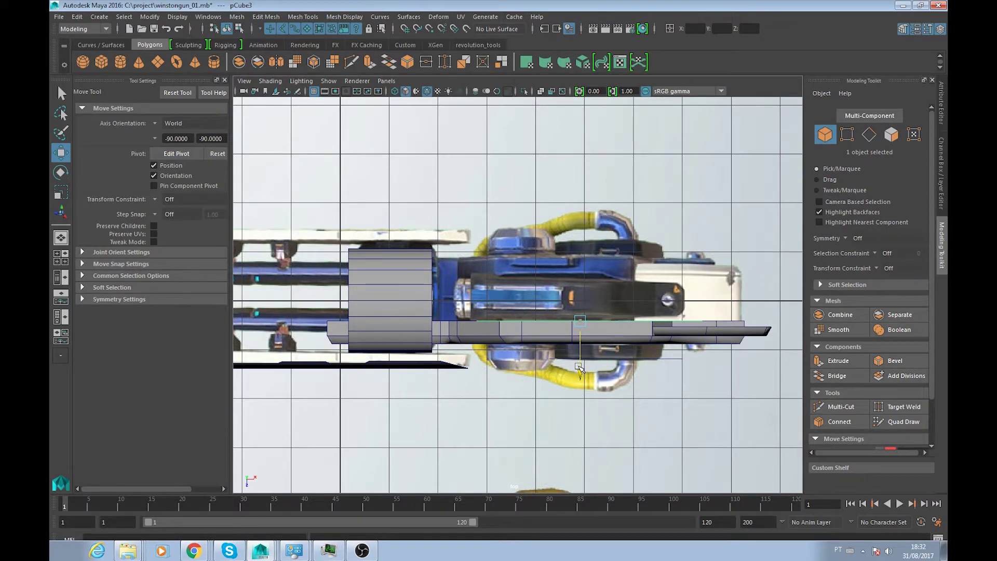
{"action": "left_click_drag", "start_coordinate": [579, 366], "coordinate": [580, 361]}
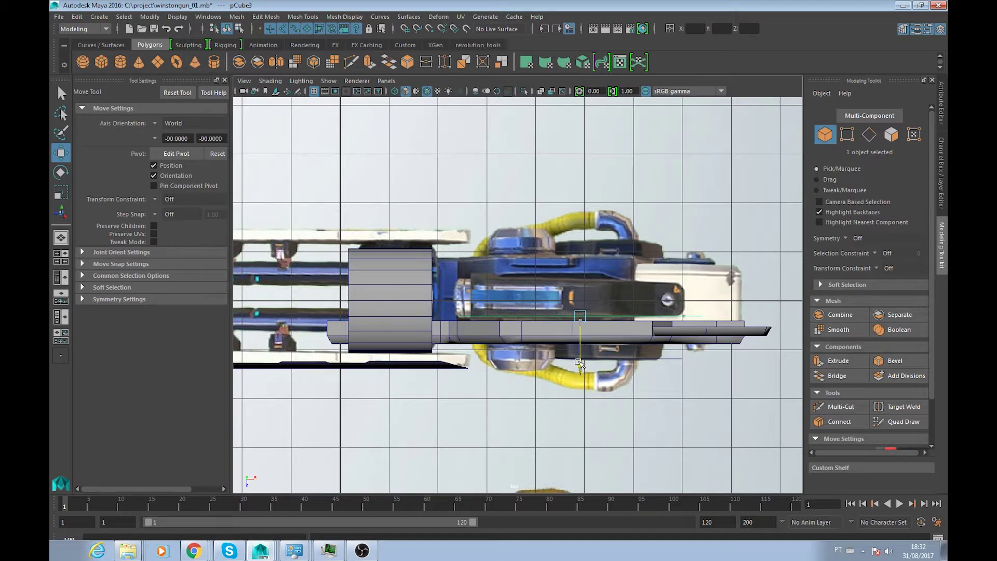
{"action": "left_click", "coordinate": [692, 323]}
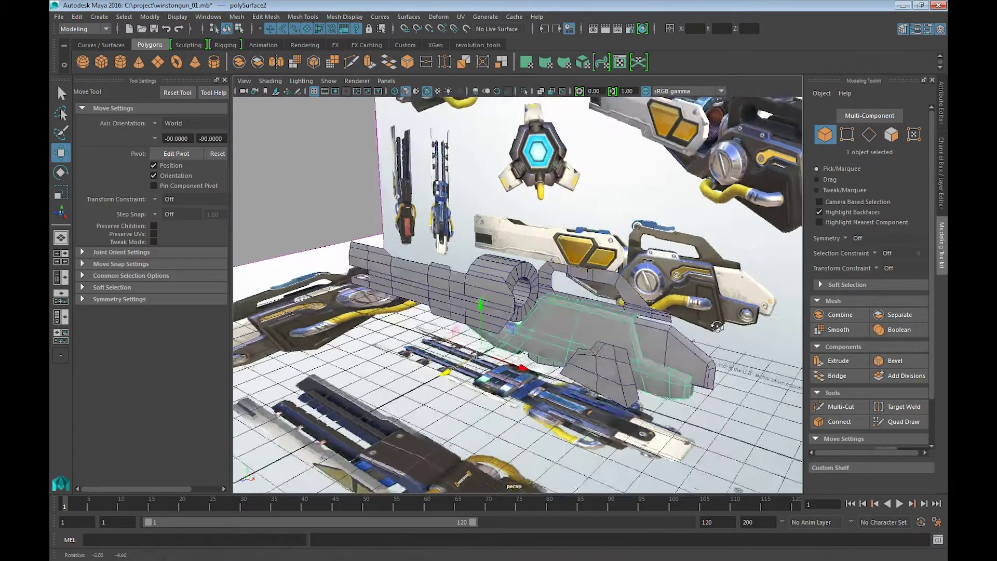
{"action": "mouse_move", "coordinate": [707, 374]}
{"action": "left_mouse_down", "text": "alt"}
{"action": "mouse_move", "coordinate": [665, 375]}
{"action": "mouse_move", "coordinate": [581, 349]}
{"action": "left_mouse_up", "text": "alt"}
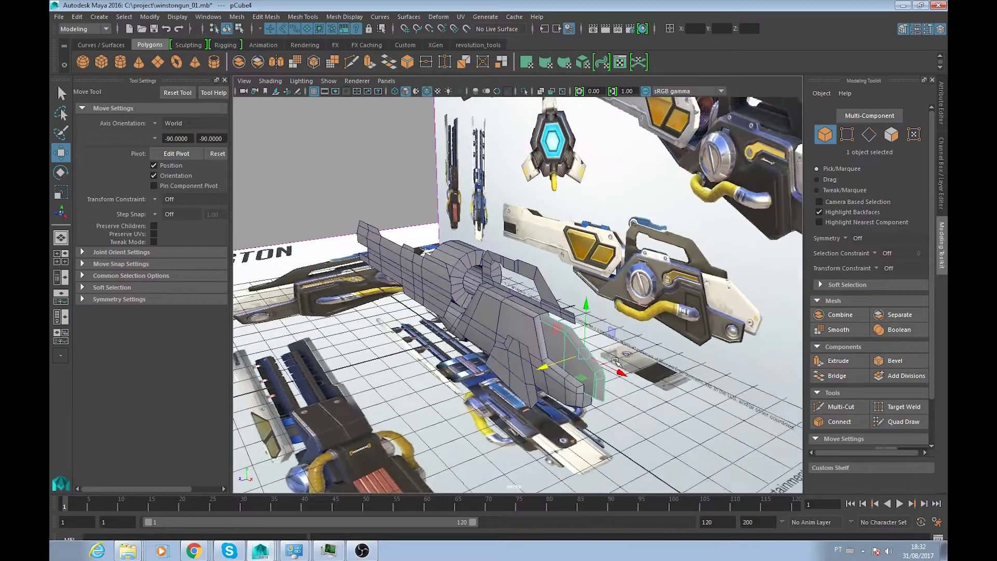
- Extrude the flat block's end edges and raise the new strip to fit the reference
{"action": "key", "text": "F10"}
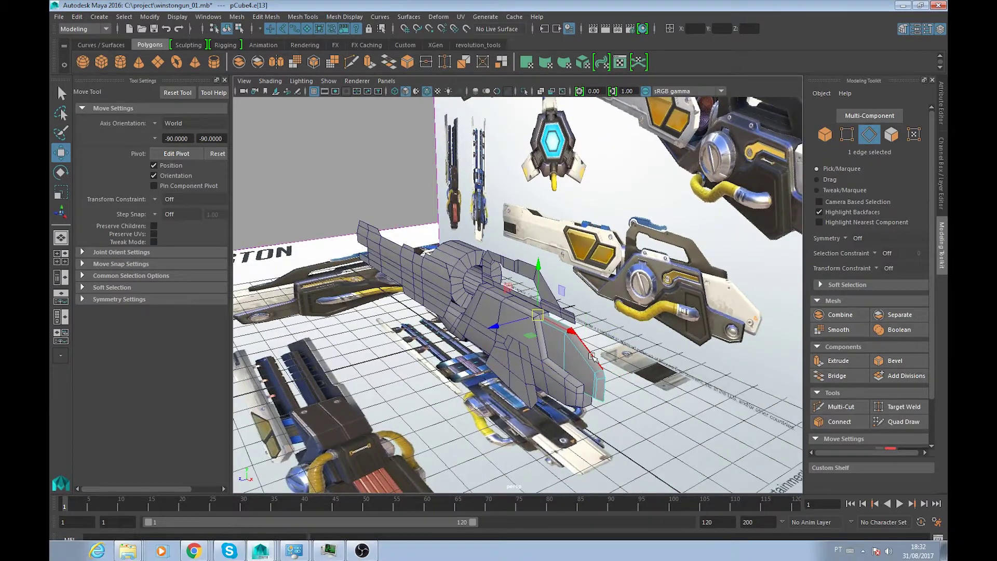
{"action": "key", "text": "space"}
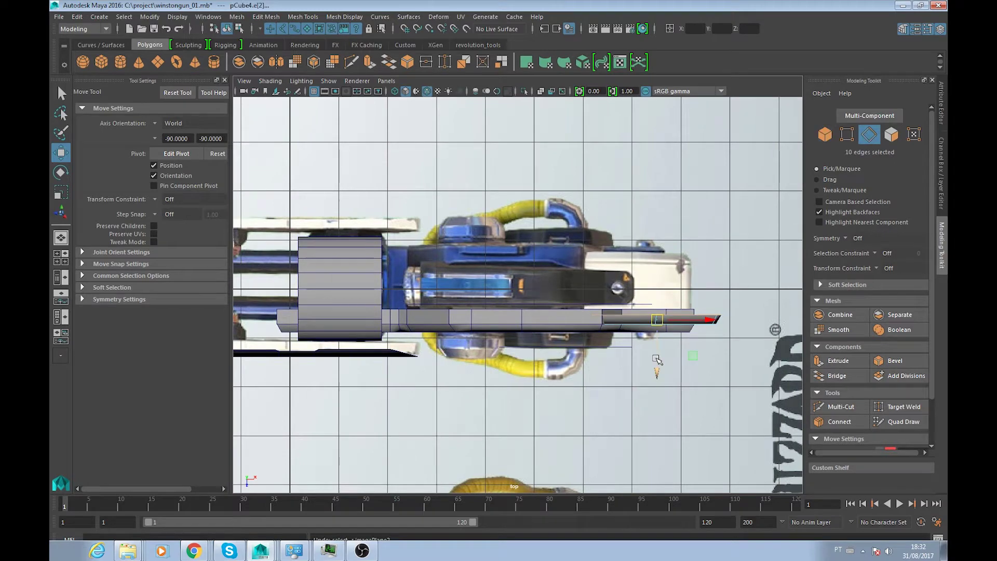
{"action": "right_click_drag", "start_coordinate": [677, 352], "coordinate": [661, 350], "text": "shift"}
{"action": "scroll", "coordinate": [663, 358], "scroll_direction": "up", "scroll_amount": 3}
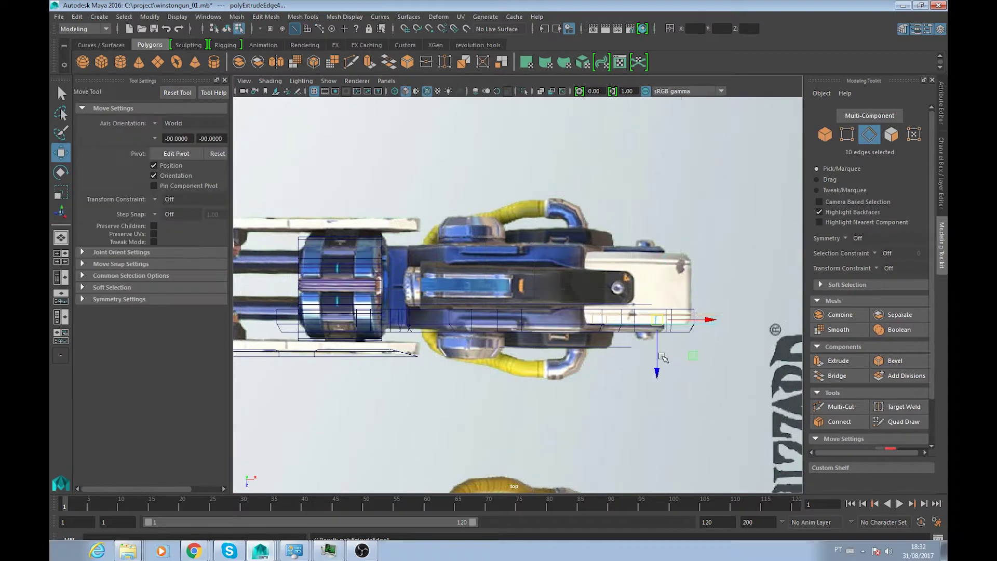
{"action": "left_click_drag", "start_coordinate": [692, 363], "coordinate": [699, 359]}
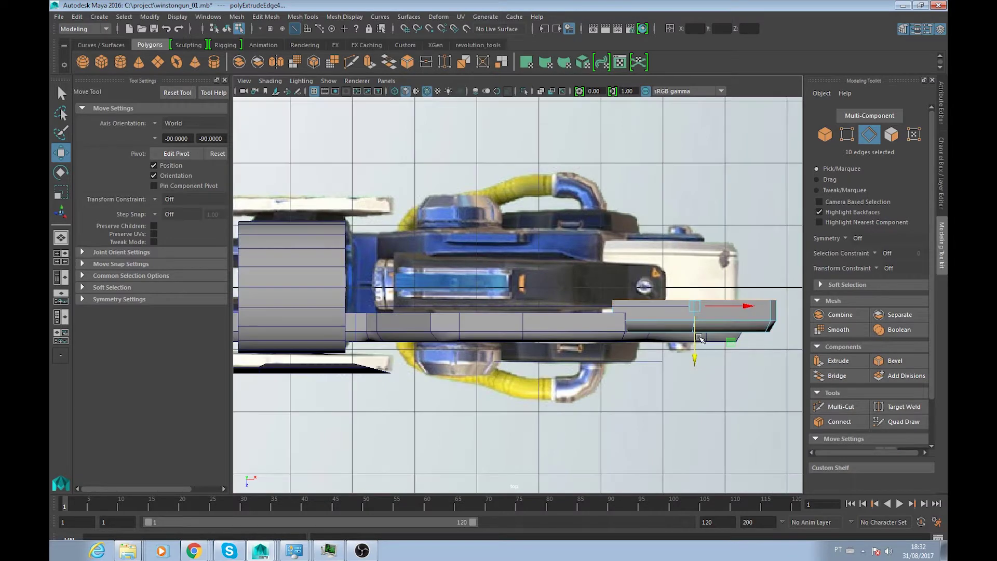
{"action": "middle_click_drag", "start_coordinate": [660, 288], "coordinate": [665, 284]}
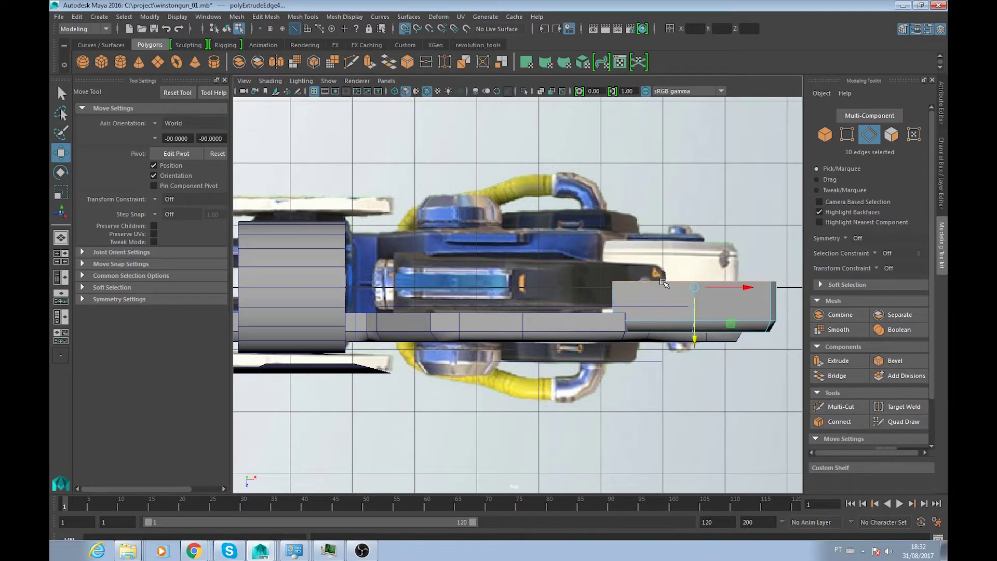
{"action": "left_click_drag", "start_coordinate": [701, 338], "coordinate": [703, 346]}
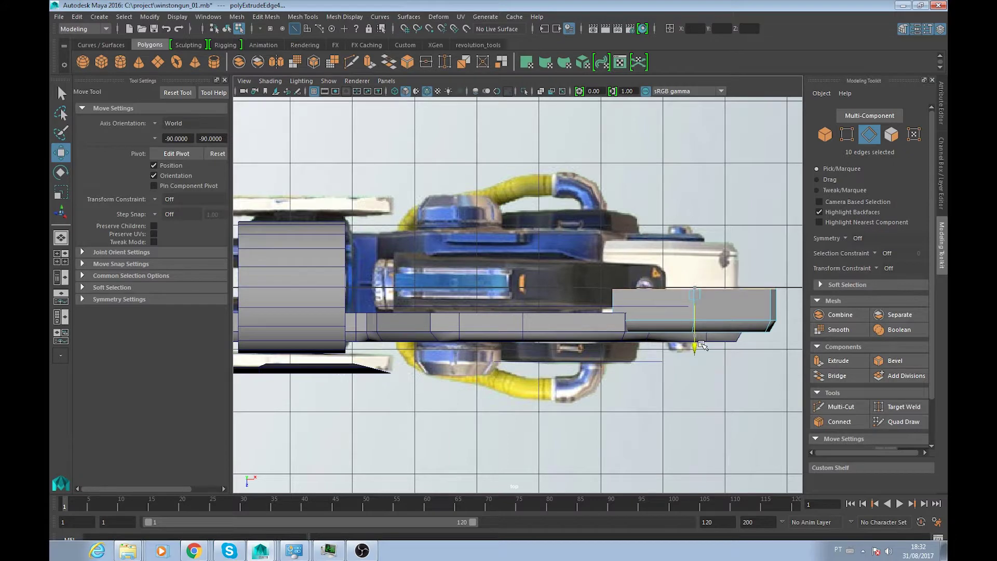
- Snap the strip's pivot to its top edge and align that edge with the reference
{"action": "key", "text": "d"}
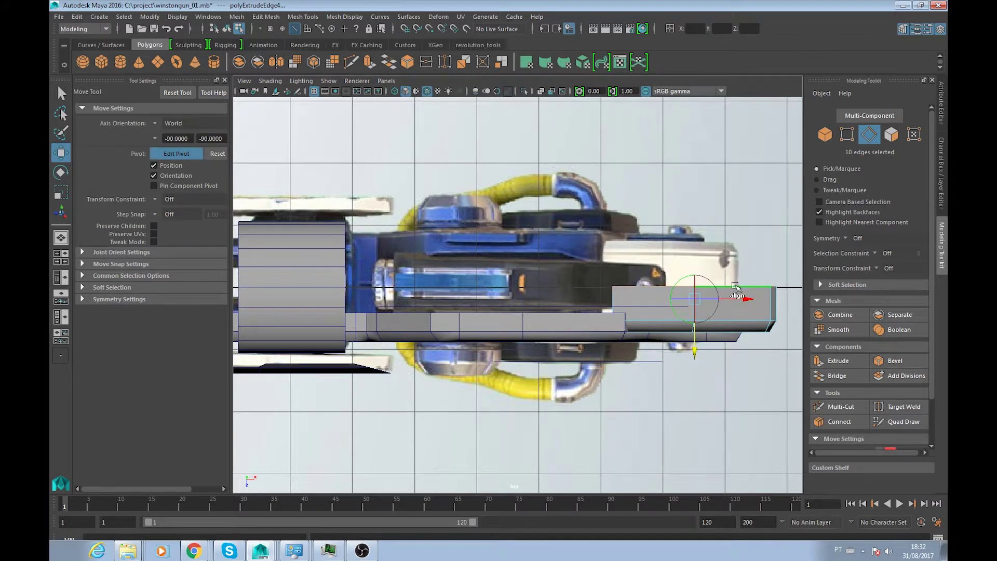
{"action": "left_click", "coordinate": [765, 290]}
{"action": "key", "text": "d"}
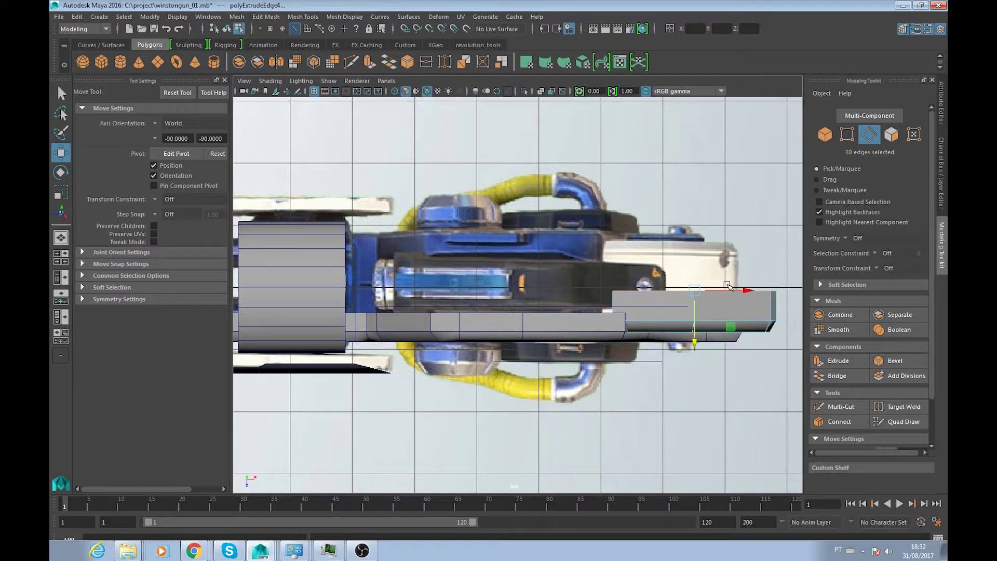
{"action": "left_click_drag", "start_coordinate": [727, 286], "coordinate": [657, 296]}
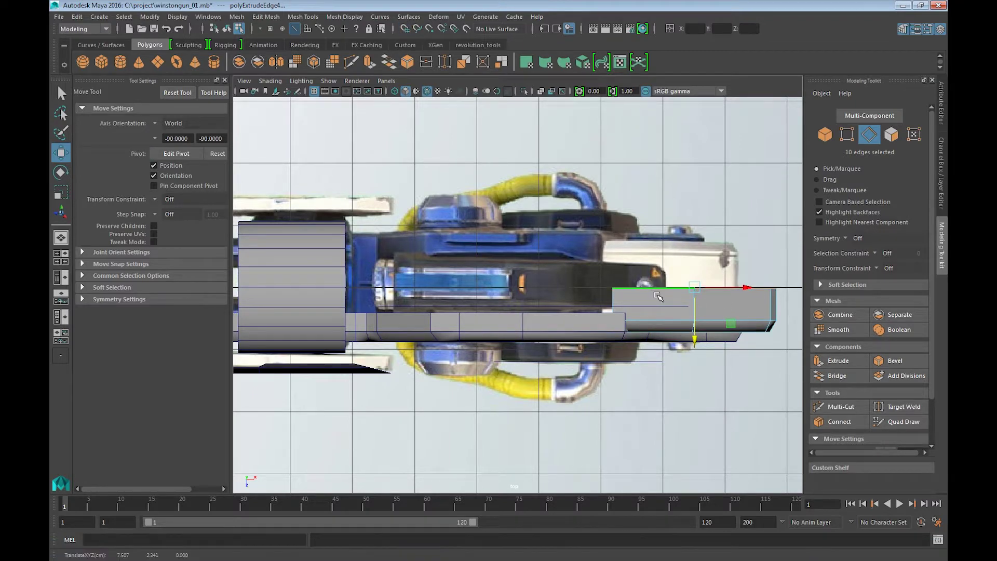
{"action": "key", "text": "F8"}
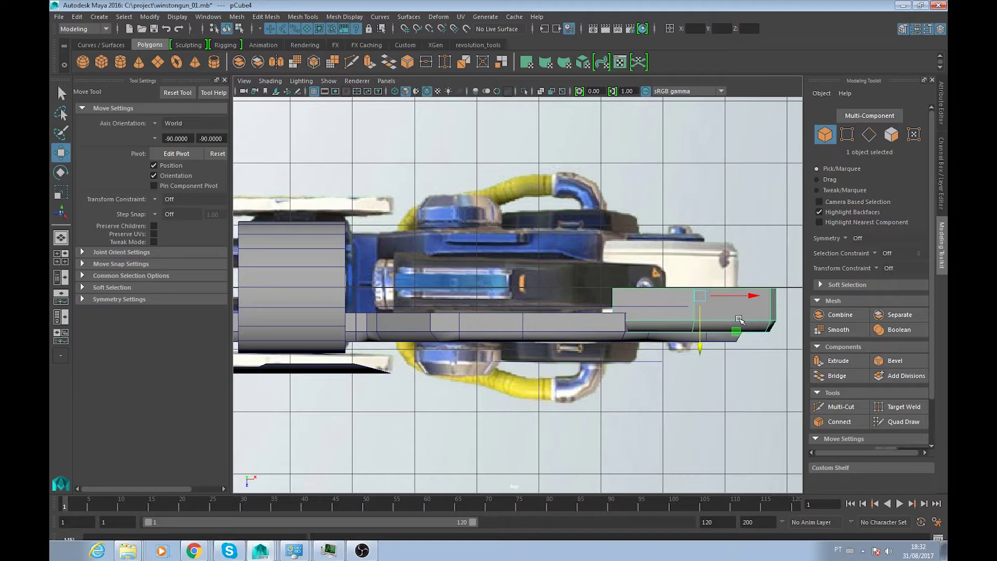
{"action": "mouse_move", "coordinate": [739, 319]}
{"action": "left_mouse_down", "text": "alt"}
{"action": "mouse_move", "coordinate": [659, 319]}
{"action": "mouse_move", "coordinate": [680, 318]}
{"action": "mouse_move", "coordinate": [588, 342]}
{"action": "left_mouse_up", "text": "alt"}
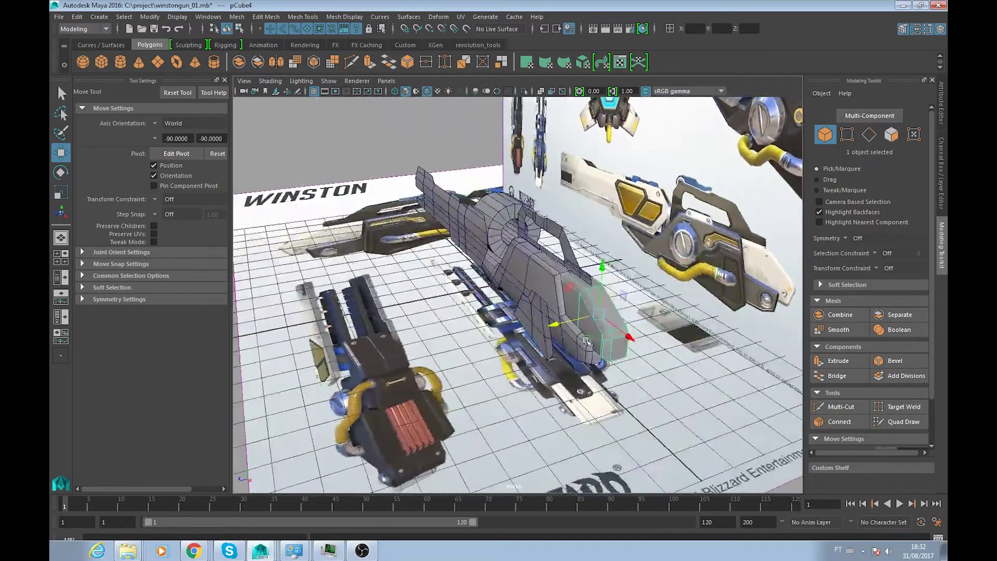
- Fine-tune an edge loop on the long flat part along Y in top view, then activate Multi-Cut
{"action": "scroll", "coordinate": [587, 338], "scroll_direction": "up", "scroll_amount": 2}
{"action": "key", "text": "space"}
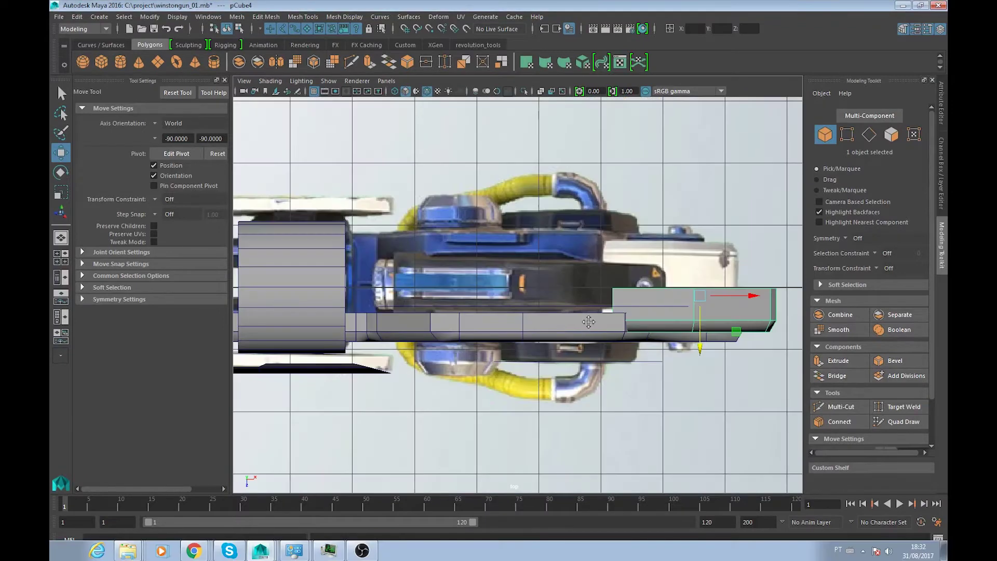
{"action": "middle_click_drag", "start_coordinate": [592, 322], "coordinate": [582, 318], "text": "alt"}
{"action": "left_click", "coordinate": [580, 309]}
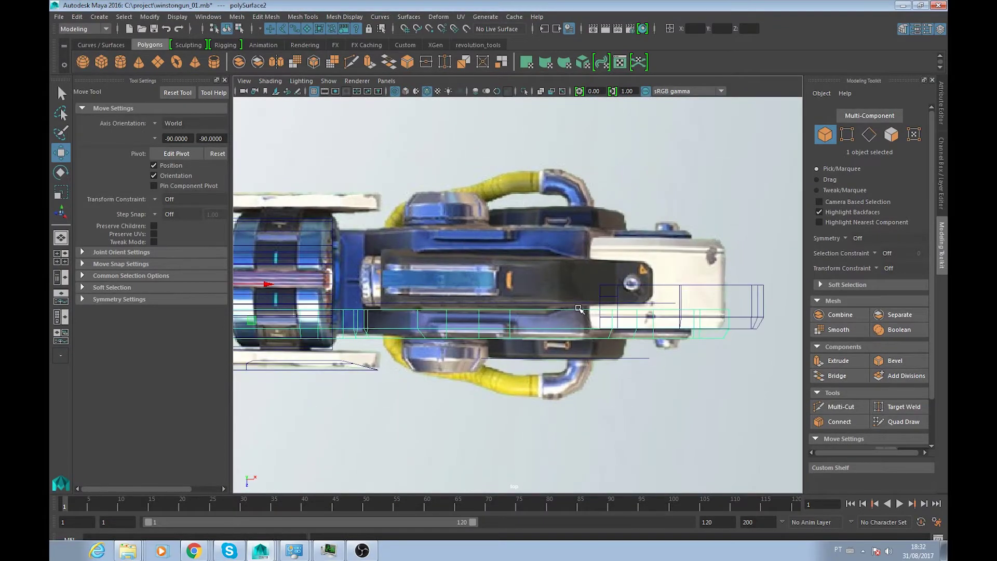
{"action": "key", "text": "F10"}
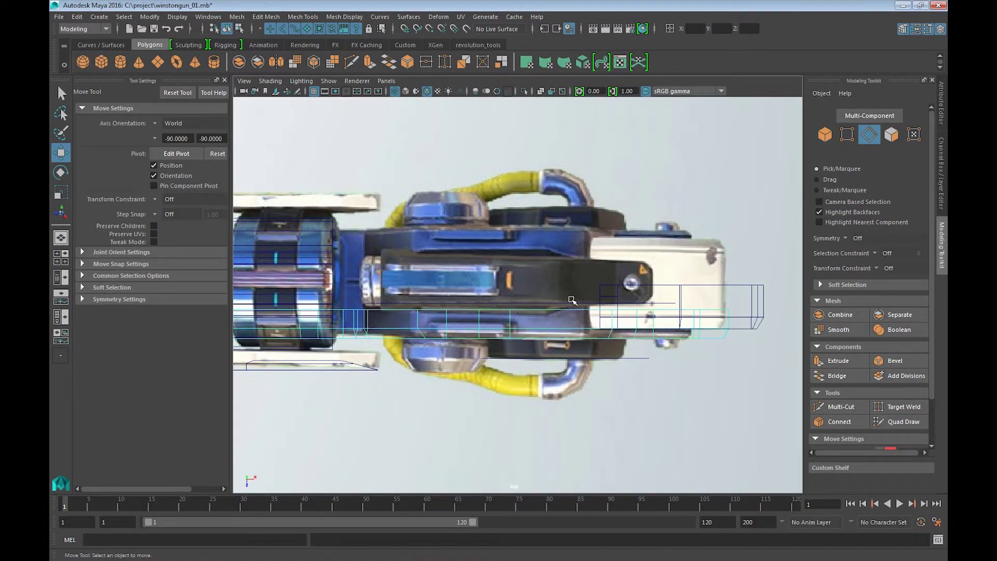
{"action": "double_click", "coordinate": [567, 310]}
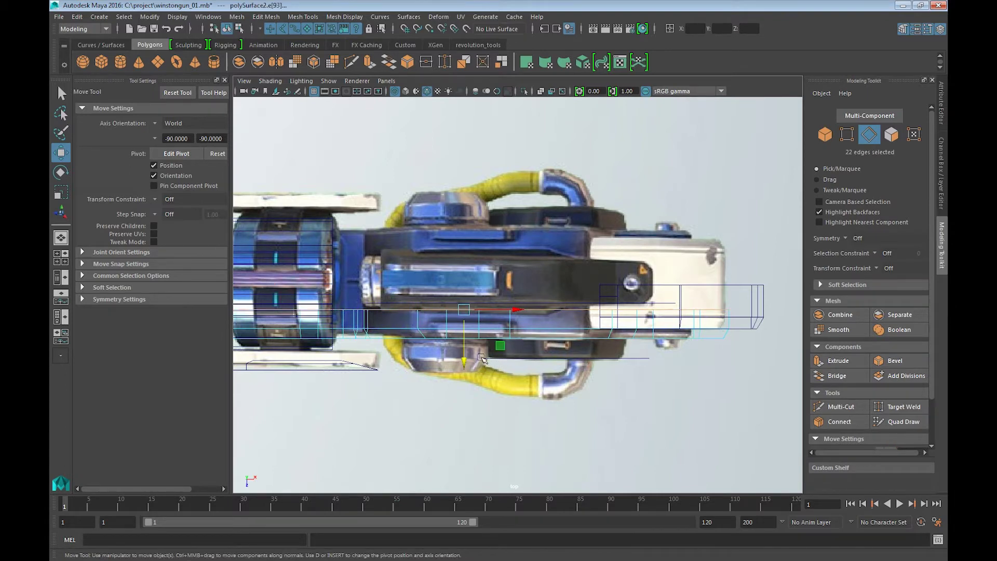
{"action": "left_click_drag", "start_coordinate": [469, 362], "coordinate": [469, 358]}
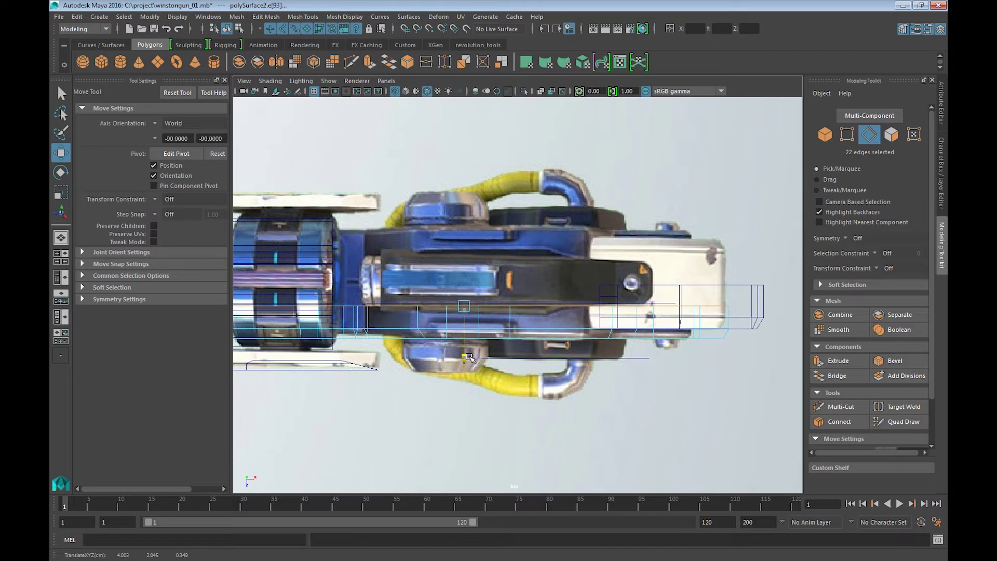
{"action": "left_click_drag", "start_coordinate": [469, 358], "coordinate": [475, 367]}
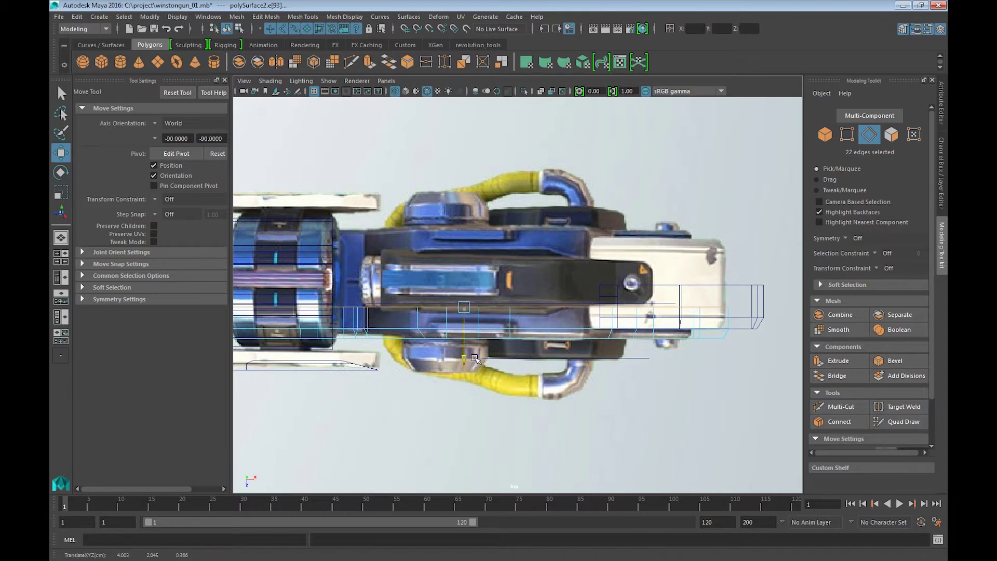
{"action": "left_click_drag", "start_coordinate": [474, 366], "coordinate": [477, 367]}
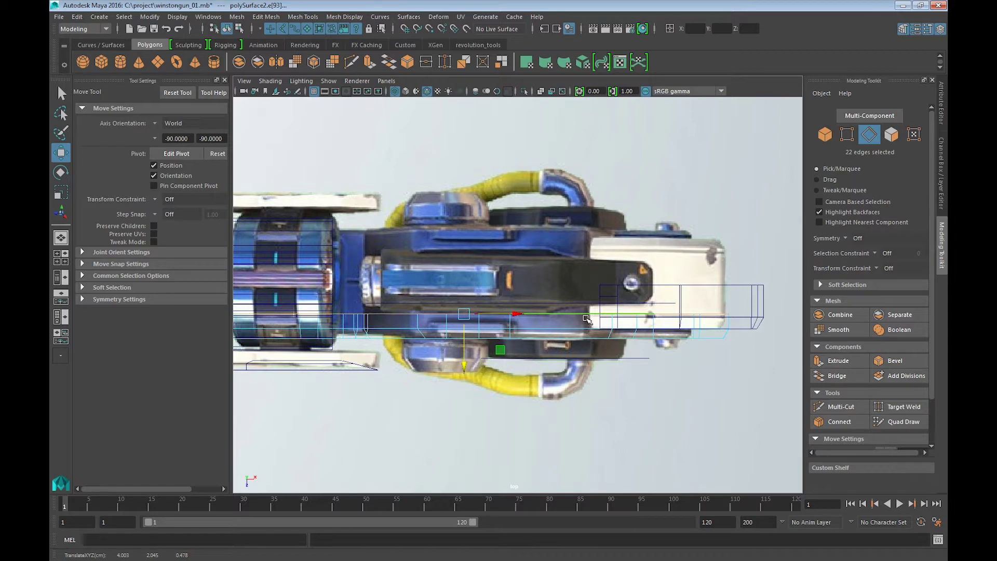
{"action": "key", "text": "ctrl+shift+x"}
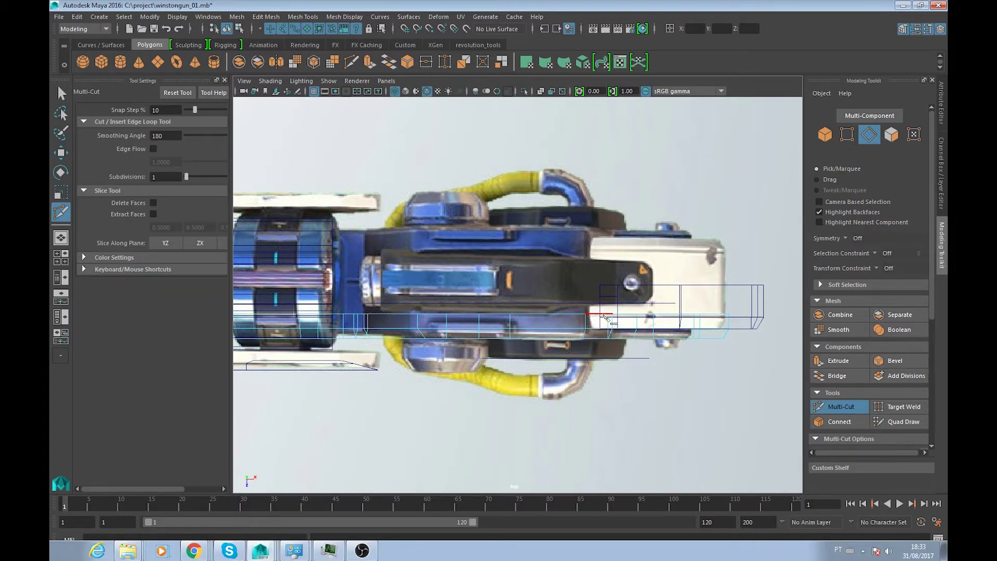
- Select half of the strip's edge loop, raise it in wireframe, then undo the move
{"action": "key", "text": "w"}
{"action": "left_click", "coordinate": [597, 316]}
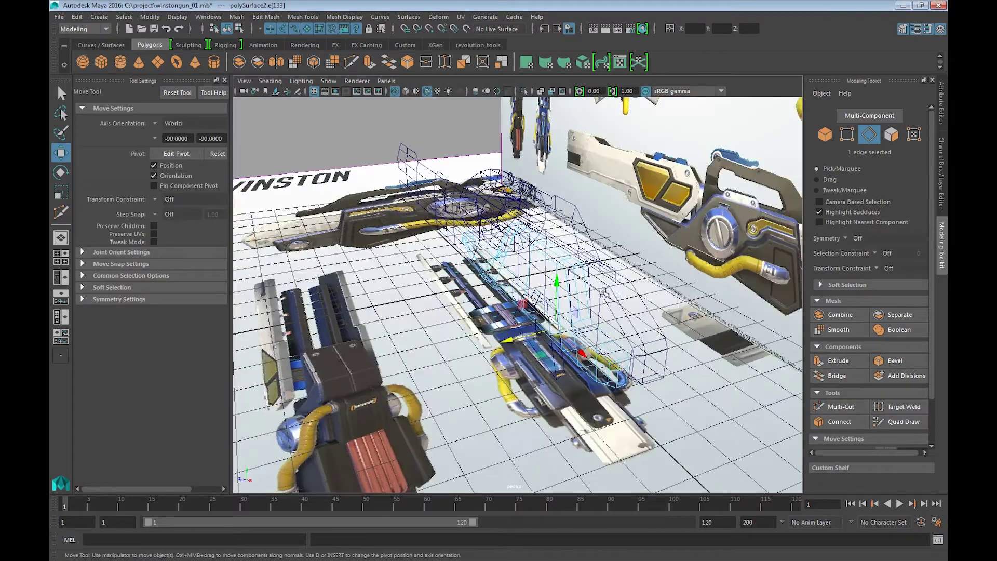
{"action": "left_click_drag", "start_coordinate": [603, 318], "coordinate": [594, 281], "text": "alt"}
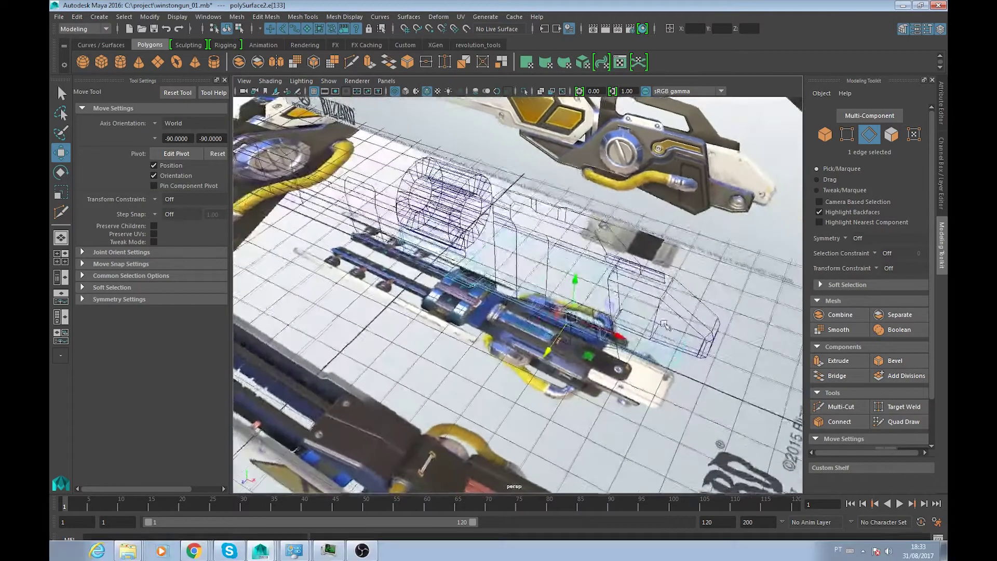
{"action": "double_click", "coordinate": [594, 281]}
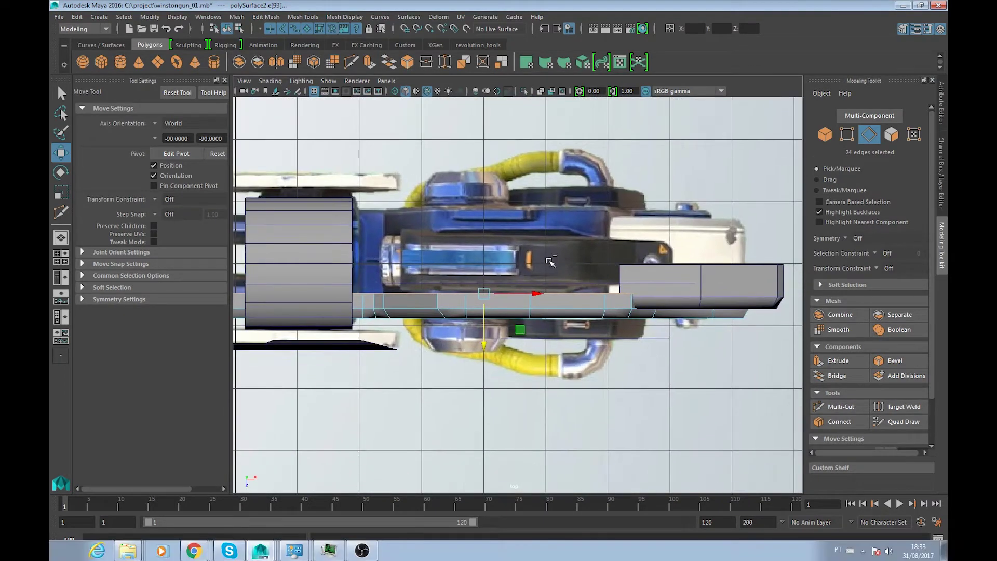
{"action": "left_click_drag", "start_coordinate": [548, 271], "coordinate": [328, 412], "text": "ctrl"}
{"action": "key", "text": "4"}
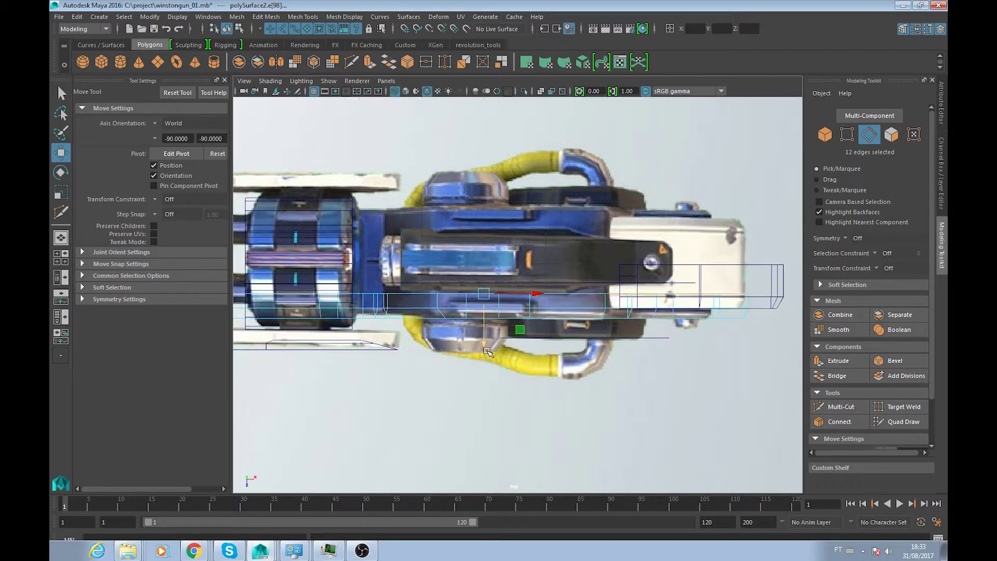
{"action": "left_click_drag", "start_coordinate": [481, 346], "coordinate": [487, 339]}
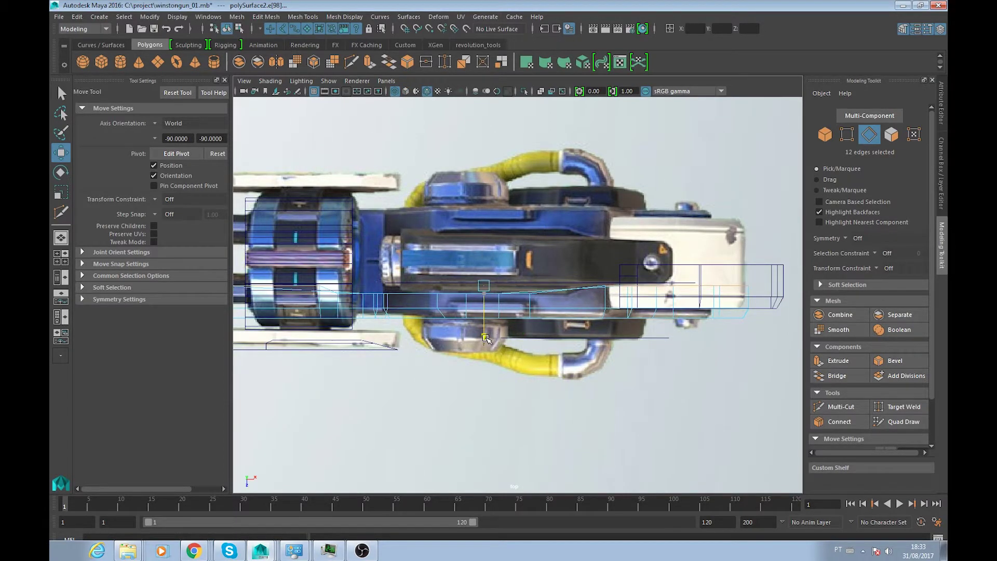
{"action": "key", "text": "ctrl+z"}
{"action": "key", "text": "ctrl+z"}
- Slide the selected strip edges along X, then narrow the edge selection
{"action": "left_click_drag", "start_coordinate": [592, 306], "coordinate": [630, 308]}
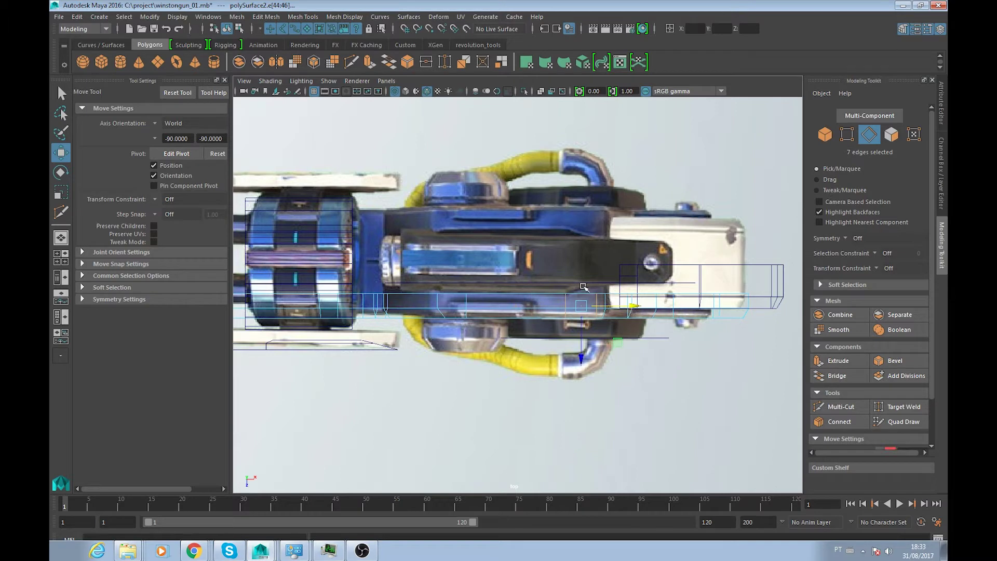
{"action": "double_click", "coordinate": [568, 299]}
{"action": "key", "text": "ctrl+z"}
{"action": "key", "text": "ctrl+z"}
{"action": "key", "text": "ctrl+z"}
{"action": "key", "text": "ctrl+z"}
{"action": "key", "text": "ctrl+z"}
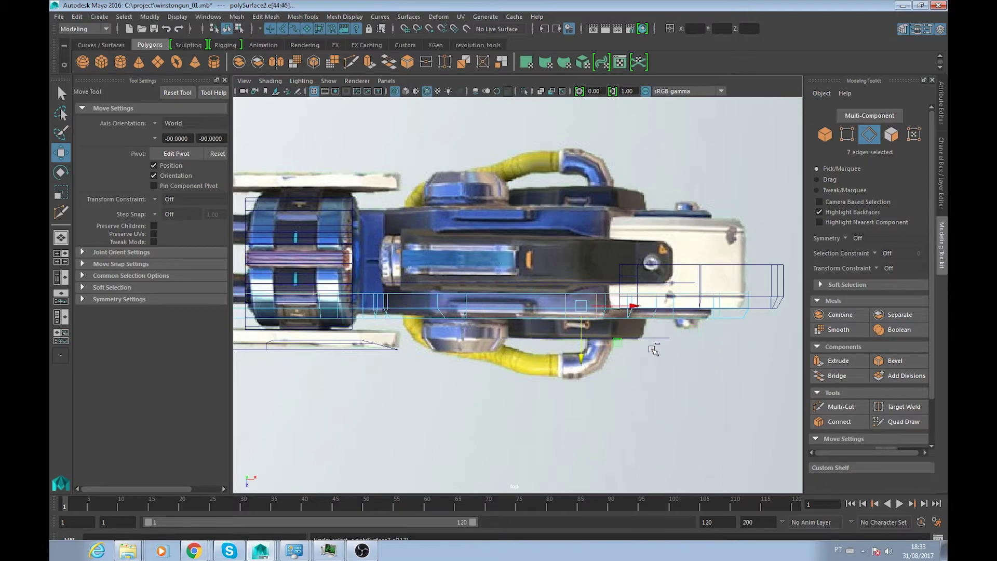
{"action": "key", "text": "ctrl+z"}
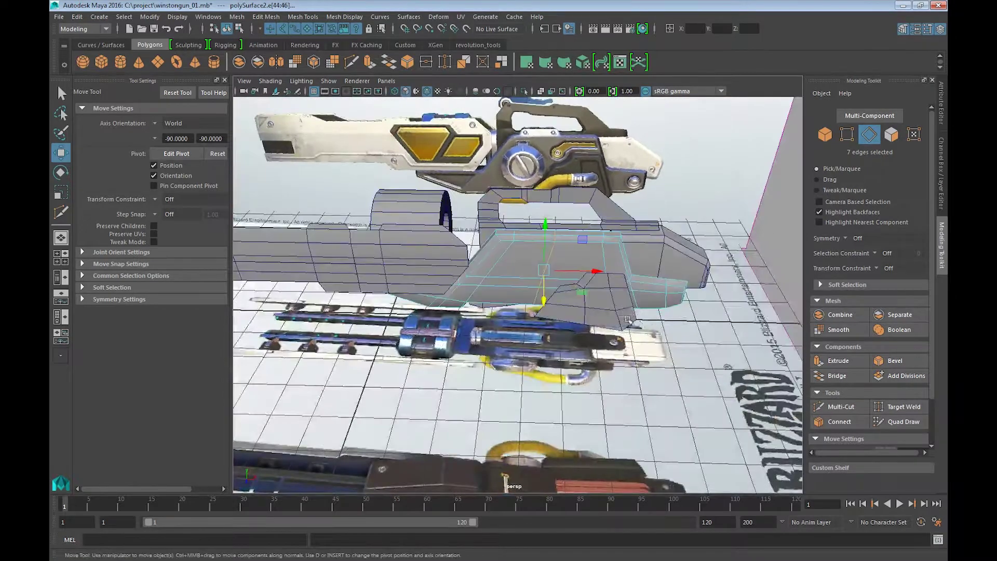
- Cut a new edge loop across the lower strip with Multi-Cut
{"action": "scroll", "coordinate": [558, 279], "scroll_direction": "up", "scroll_amount": 2}
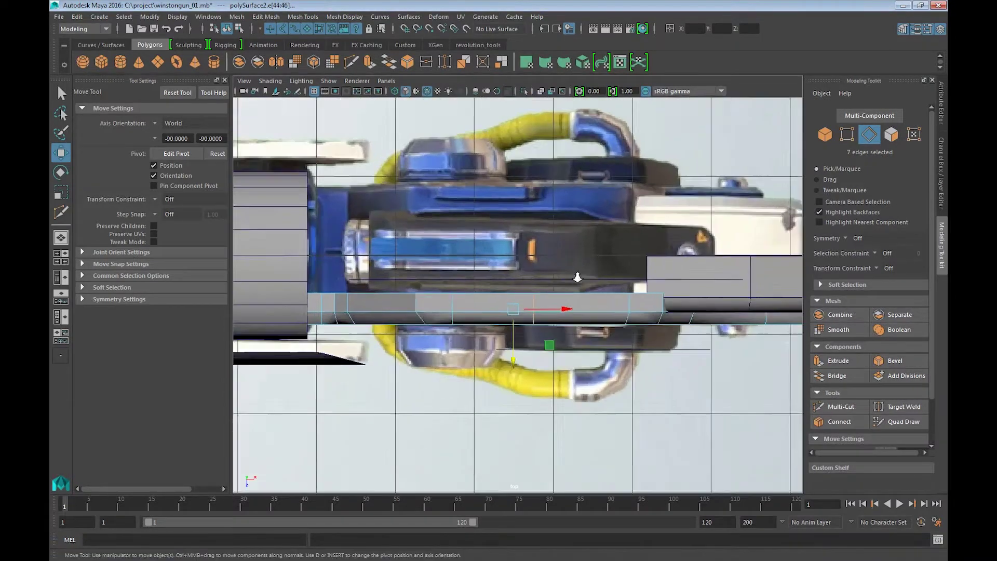
{"action": "scroll", "coordinate": [576, 277], "scroll_direction": "up", "scroll_amount": 2}
{"action": "right_click_drag", "start_coordinate": [593, 297], "coordinate": [590, 308], "text": "shift"}
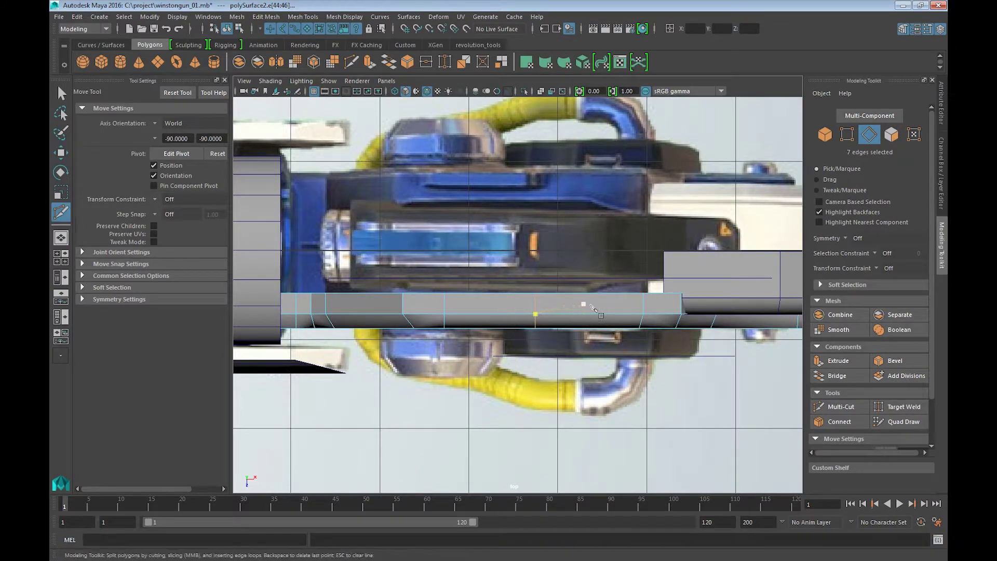
{"action": "left_click", "coordinate": [588, 309], "text": "ctrl"}
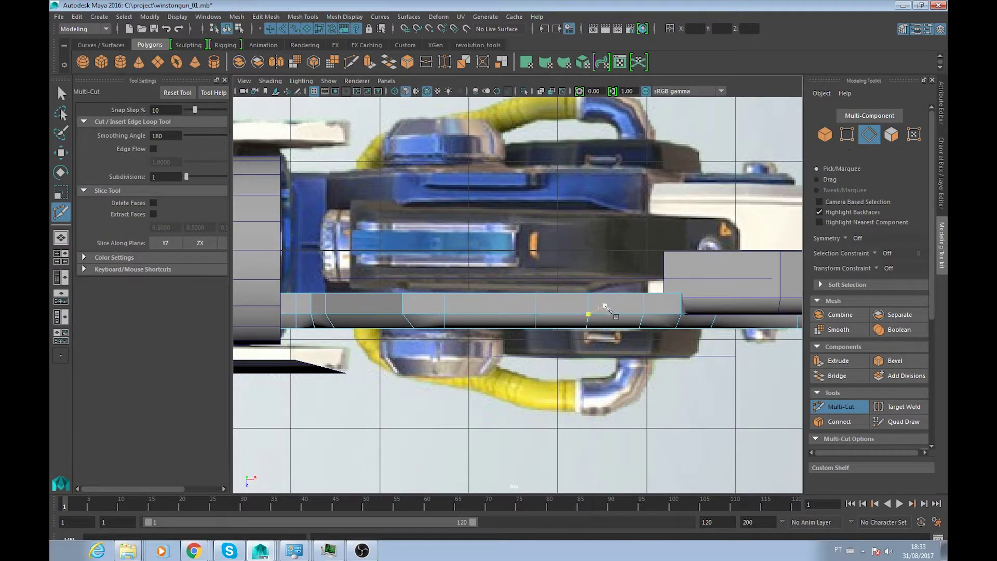
{"action": "key", "text": "w"}
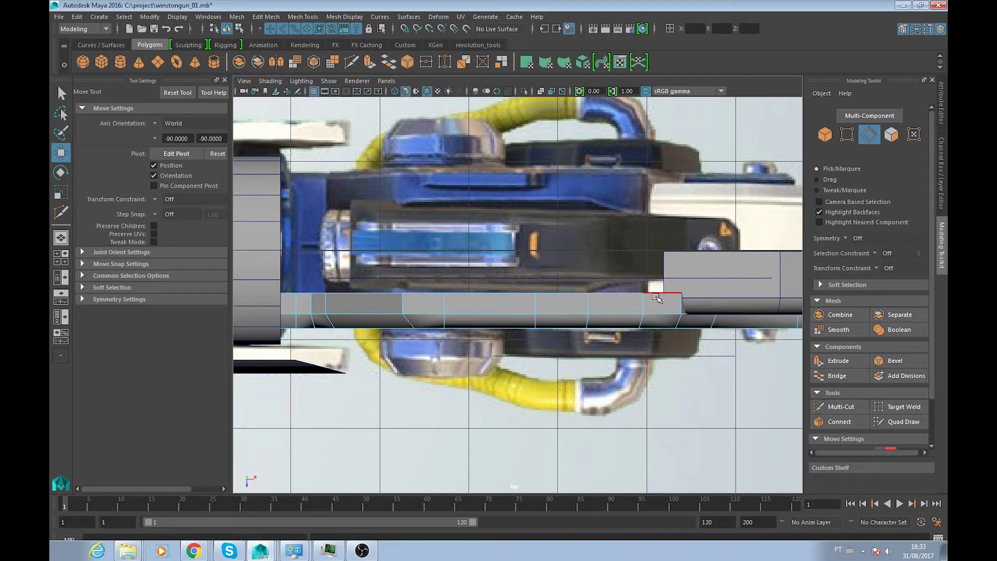
- Select the strip's rear nine top edges and raise them into a slope
{"action": "double_click", "coordinate": [657, 295]}
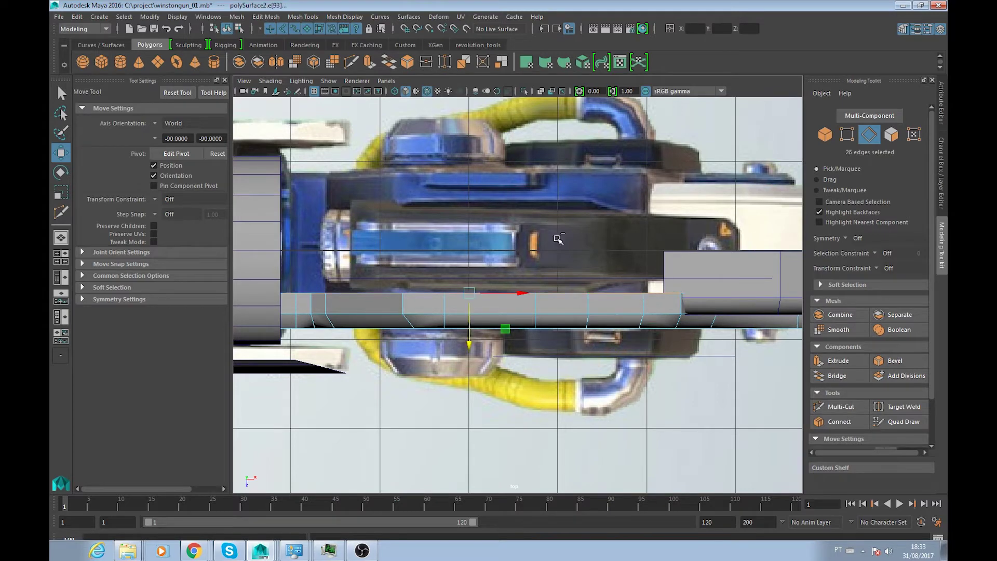
{"action": "scroll", "coordinate": [555, 251], "scroll_direction": "down", "scroll_amount": 3}
{"action": "left_click_drag", "start_coordinate": [261, 356], "coordinate": [232, 291], "text": "ctrl"}
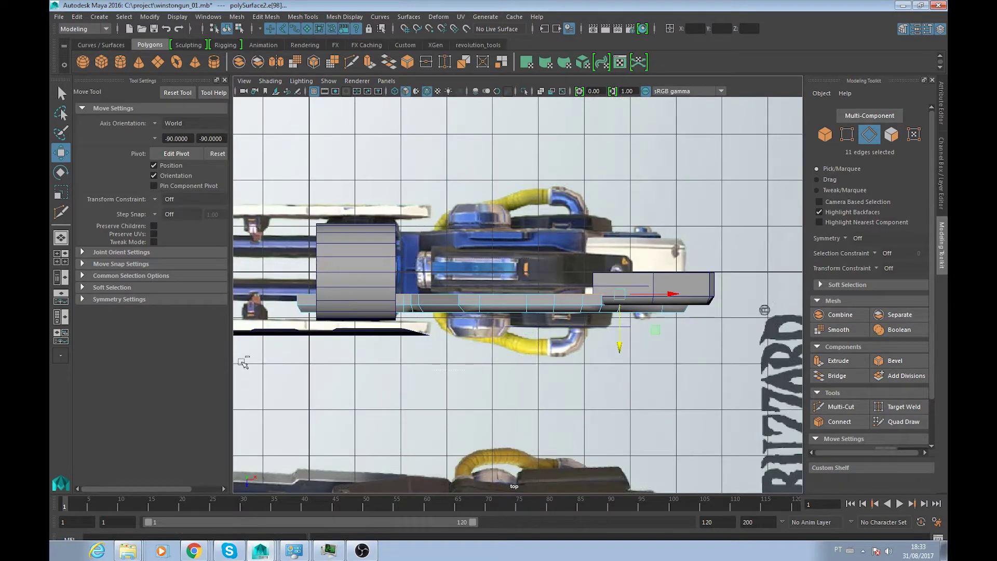
{"action": "scroll", "coordinate": [642, 372], "scroll_direction": "up", "scroll_amount": 3}
{"action": "left_click_drag", "start_coordinate": [605, 285], "coordinate": [560, 342], "text": "ctrl"}
{"action": "left_click_drag", "start_coordinate": [709, 345], "coordinate": [709, 339]}
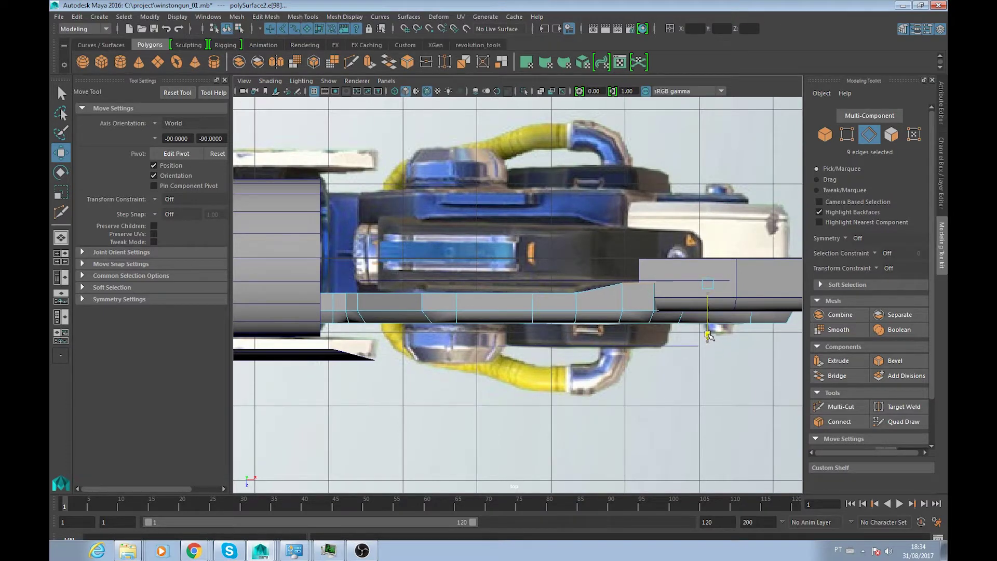
- Toggle X-ray to compare with the reference, then view the reshaped blockout in perspective
{"action": "scroll", "coordinate": [613, 360], "scroll_direction": "up", "scroll_amount": 2}
{"action": "key", "text": "alt+x"}
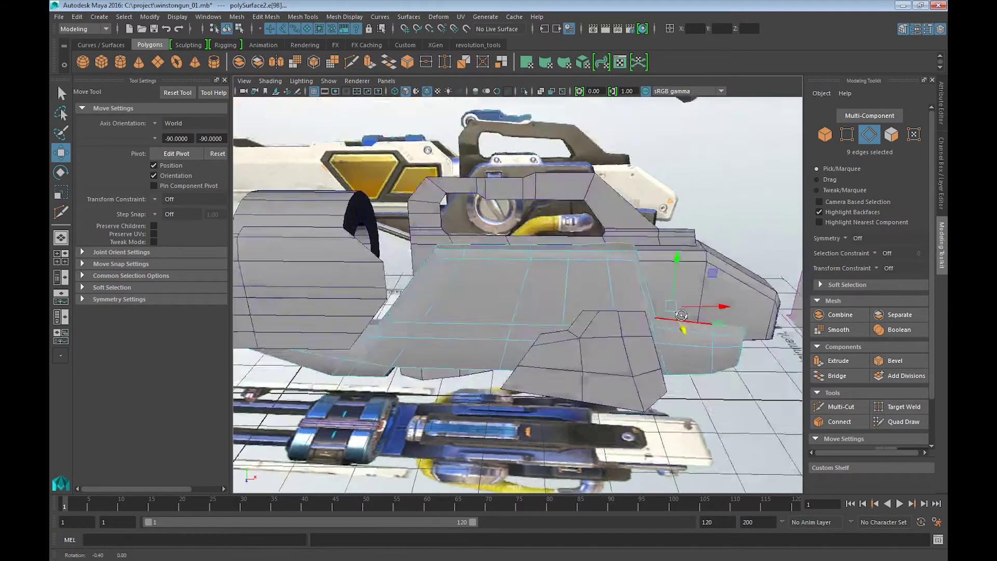
{"action": "mouse_move", "coordinate": [650, 291]}
{"action": "left_mouse_down", "text": "alt"}
{"action": "mouse_move", "coordinate": [604, 258]}
{"action": "mouse_move", "coordinate": [576, 292]}
{"action": "left_mouse_up", "text": "alt"}
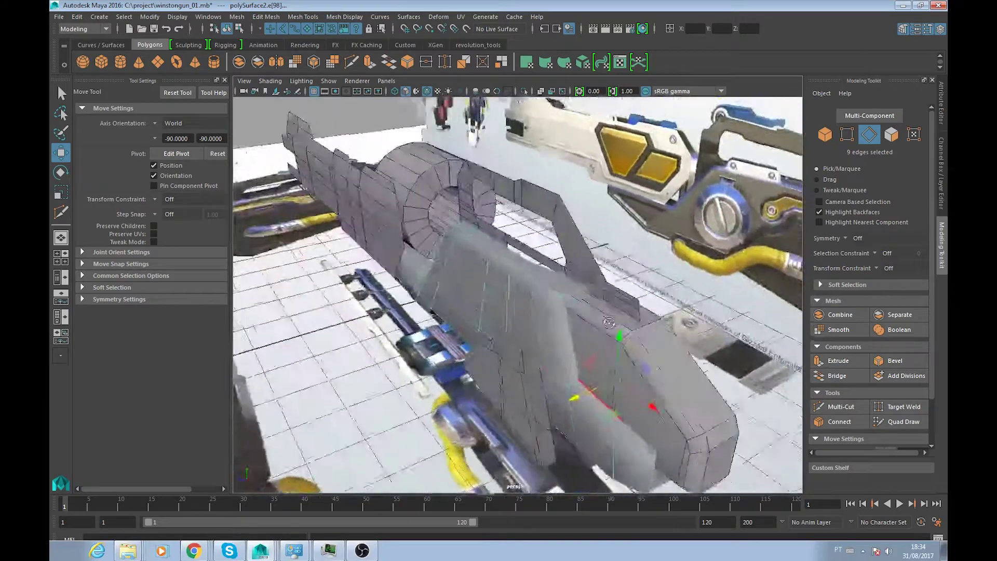
{"action": "right_click_drag", "start_coordinate": [576, 292], "coordinate": [612, 268]}
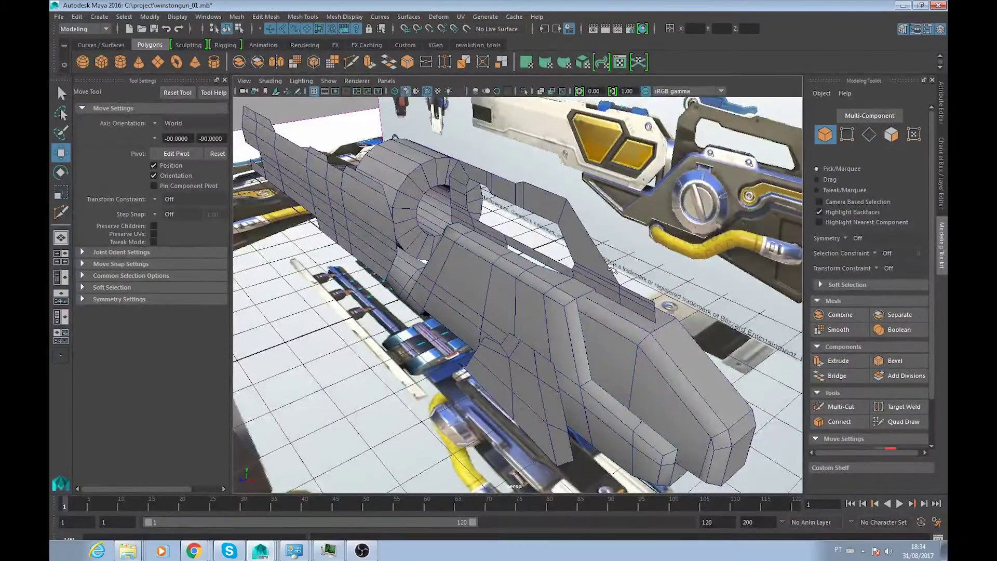
{"action": "left_click_drag", "start_coordinate": [641, 277], "coordinate": [612, 301], "text": "alt"}
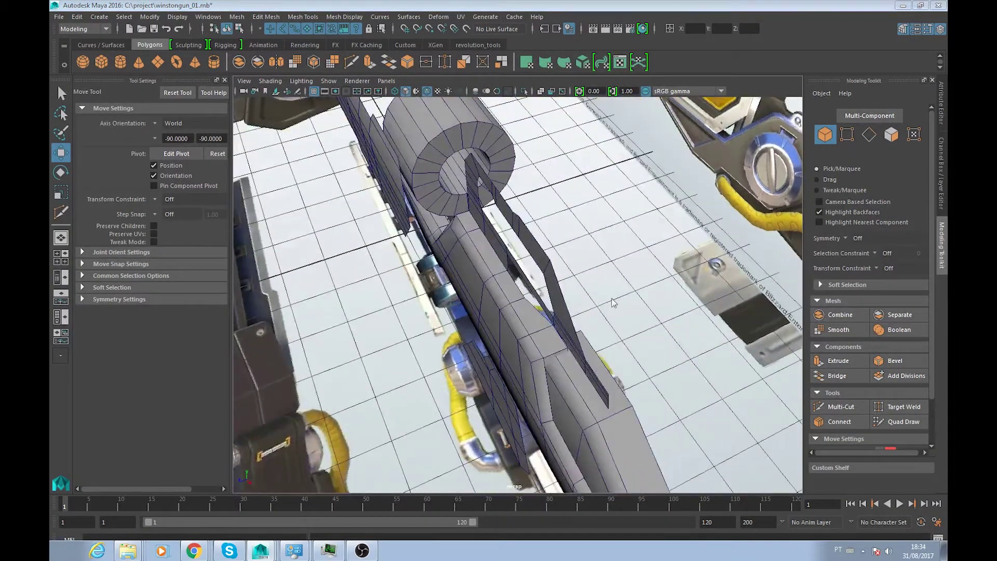
{"action": "key", "text": "space"}
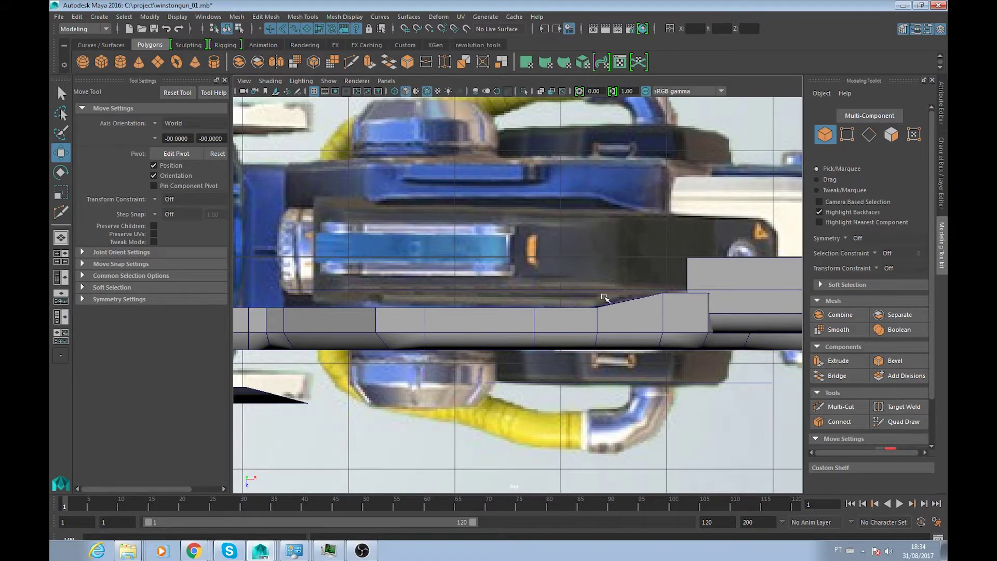
{"action": "scroll", "coordinate": [566, 307], "scroll_direction": "down", "scroll_amount": 5}
{"action": "scroll", "coordinate": [545, 395], "scroll_direction": "up", "scroll_amount": 3}
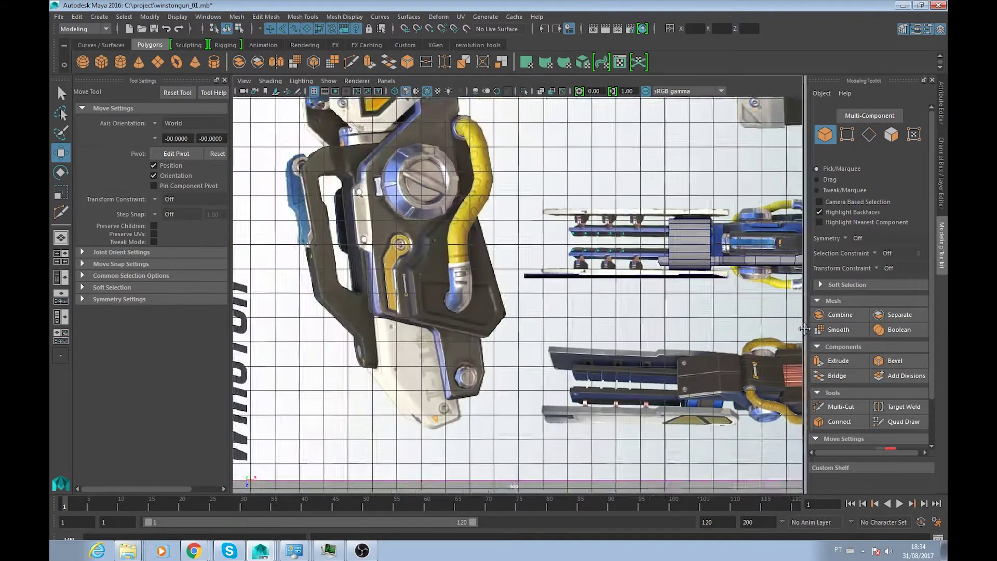
{"action": "scroll", "coordinate": [571, 364], "scroll_direction": "up", "scroll_amount": 2}
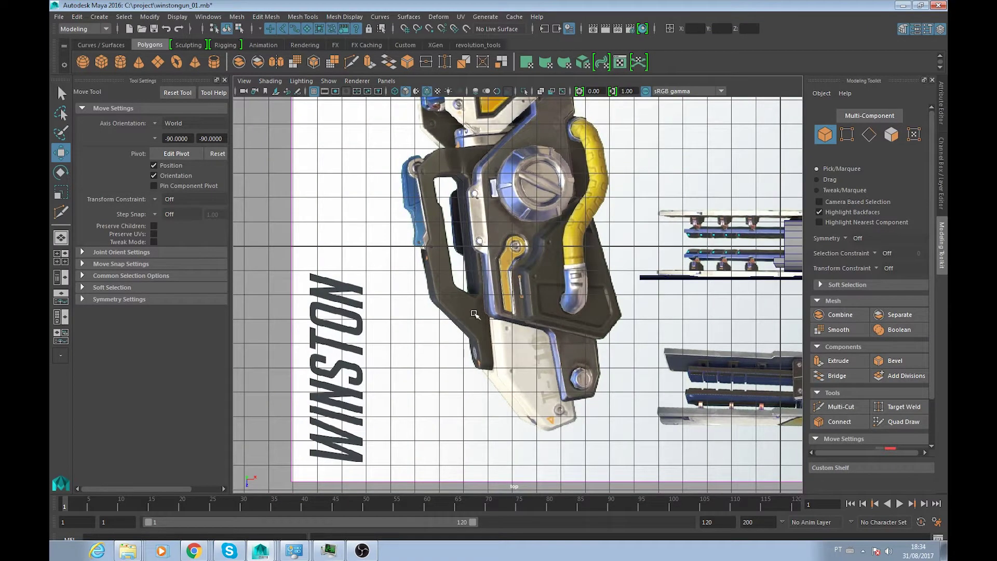
{"action": "middle_click_drag", "start_coordinate": [514, 290], "coordinate": [402, 370], "text": "alt"}
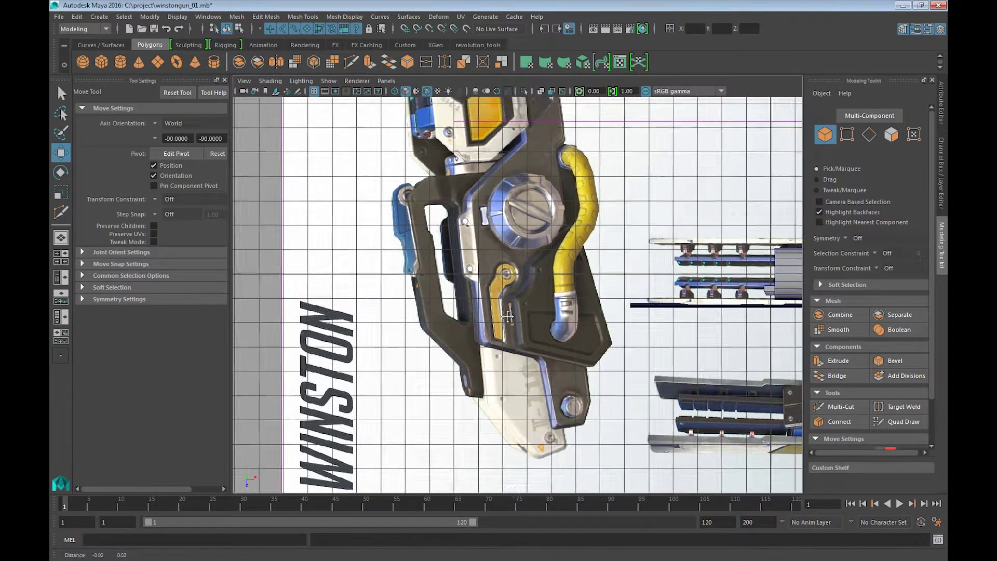
{"action": "scroll", "coordinate": [402, 370], "scroll_direction": "down", "scroll_amount": 3}
{"action": "scroll", "coordinate": [561, 400], "scroll_direction": "up", "scroll_amount": 2}
{"action": "scroll", "coordinate": [654, 427], "scroll_direction": "up", "scroll_amount": 1}
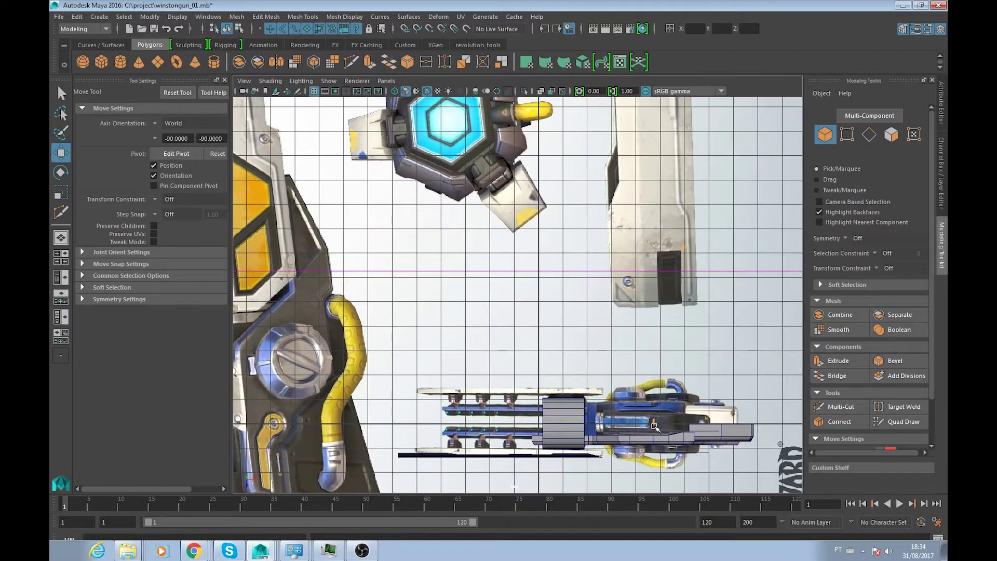
{"action": "mouse_move", "coordinate": [665, 431]}
{"action": "left_mouse_down", "text": "alt"}
{"action": "mouse_move", "coordinate": [594, 416]}
{"action": "mouse_move", "coordinate": [726, 347]}
{"action": "mouse_move", "coordinate": [541, 292]}
{"action": "left_mouse_up", "text": "alt"}
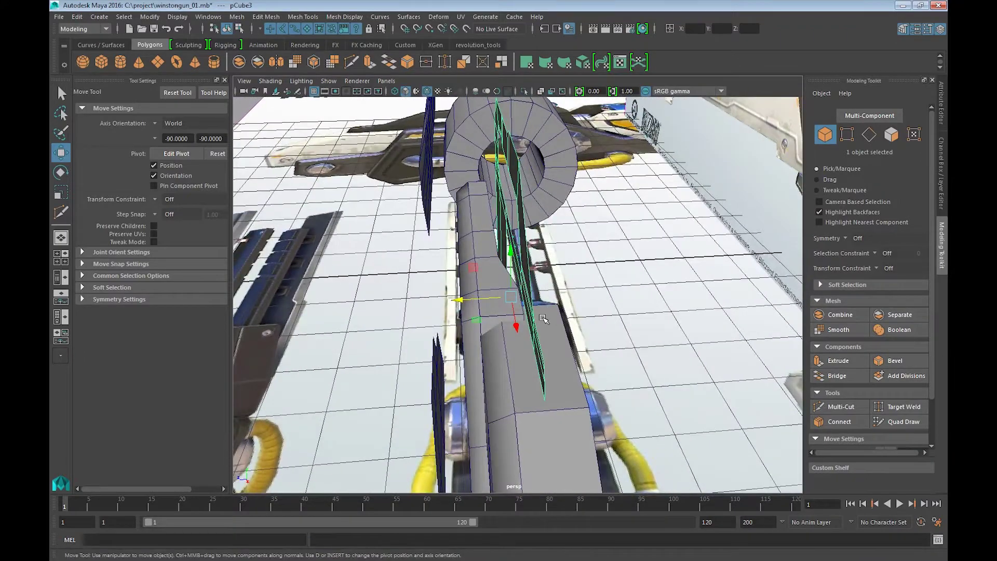
- Extrude the bracket plate into a thick block and delete the selected extruded faces
{"action": "right_click_drag", "start_coordinate": [544, 318], "coordinate": [676, 307], "text": "shift"}
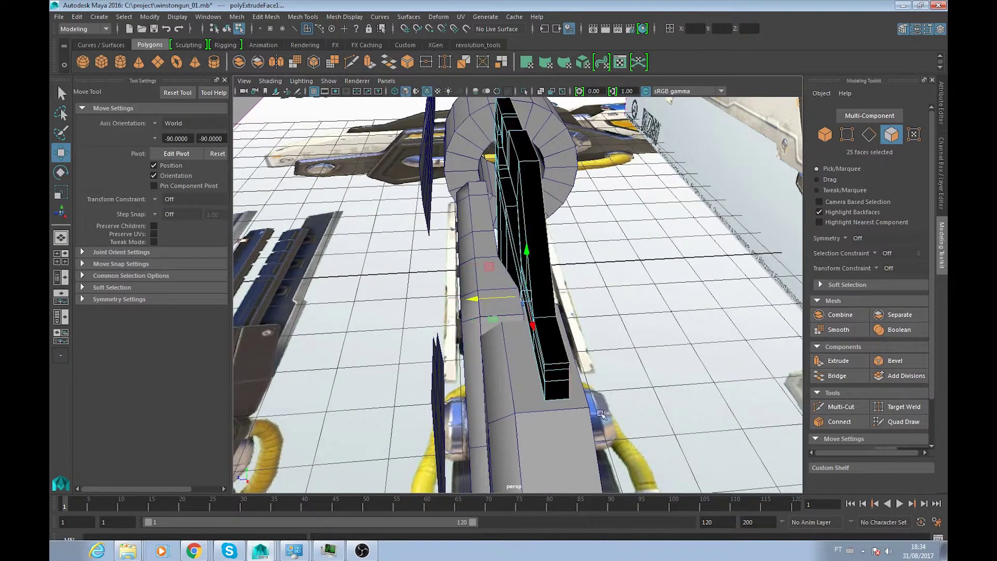
{"action": "middle_click_drag", "start_coordinate": [604, 414], "coordinate": [590, 407]}
{"action": "left_click_drag", "start_coordinate": [631, 383], "coordinate": [592, 372], "text": "alt"}
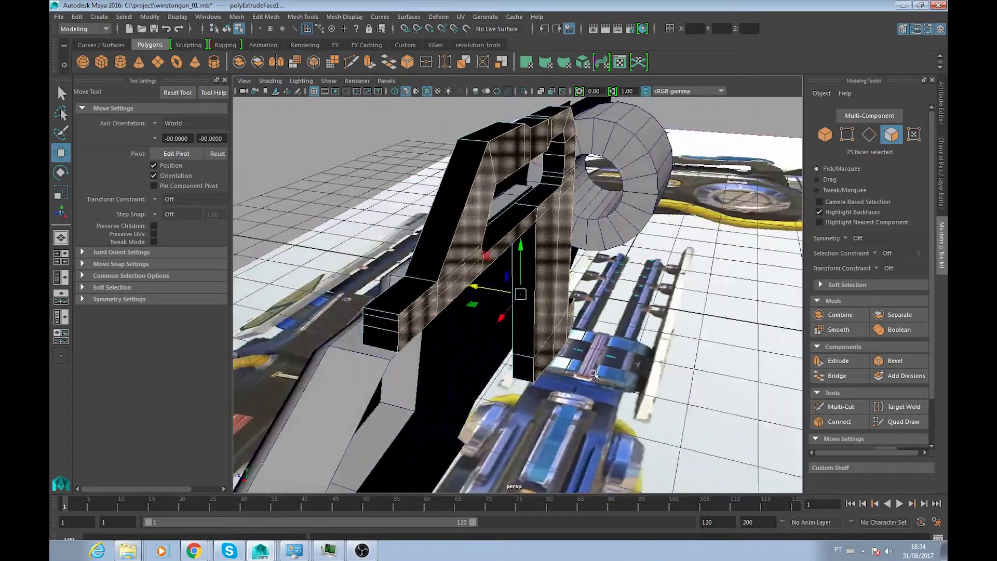
{"action": "key", "text": "Delete"}
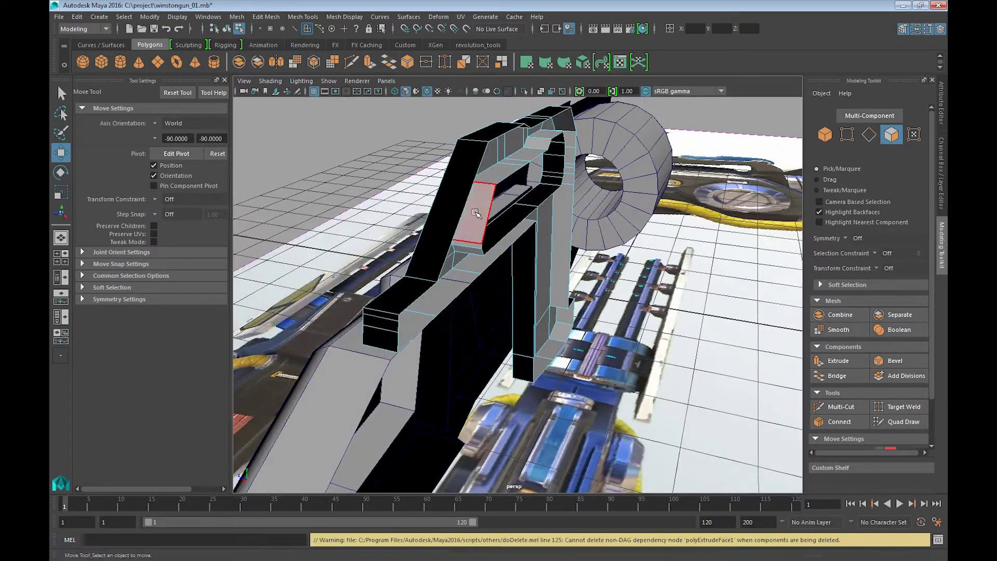
- Reverse the bracket object's inverted normals via Mesh Display > Reverse
{"action": "key", "text": "F8"}
{"action": "mouse_move", "coordinate": [508, 218]}
{"action": "left_mouse_down", "text": "alt"}
{"action": "mouse_move", "coordinate": [604, 249]}
{"action": "mouse_move", "coordinate": [623, 222]}
{"action": "left_mouse_up", "text": "alt"}
{"action": "left_click", "coordinate": [623, 223]}
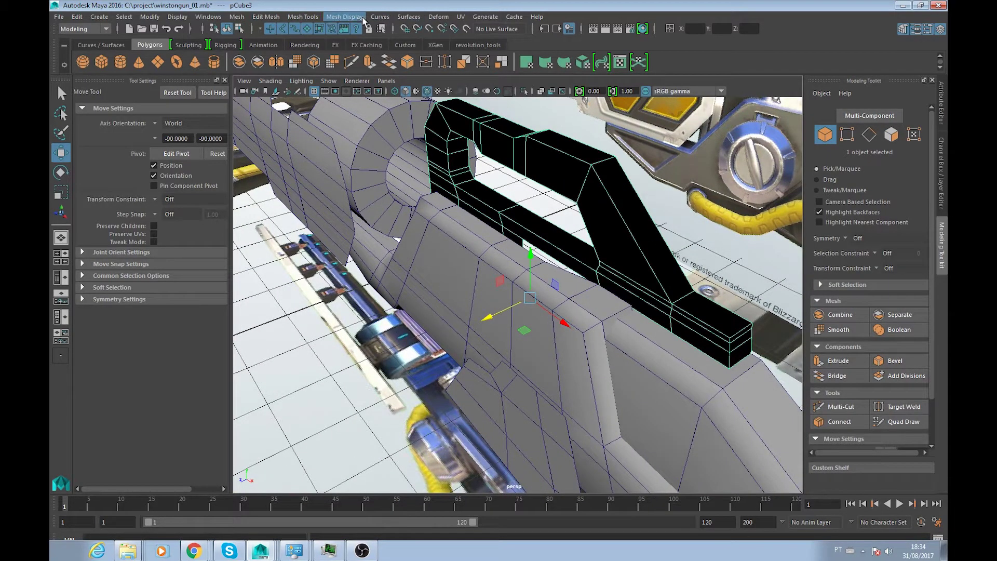
{"action": "left_click", "coordinate": [344, 17]}
{"action": "left_click", "coordinate": [361, 67]}
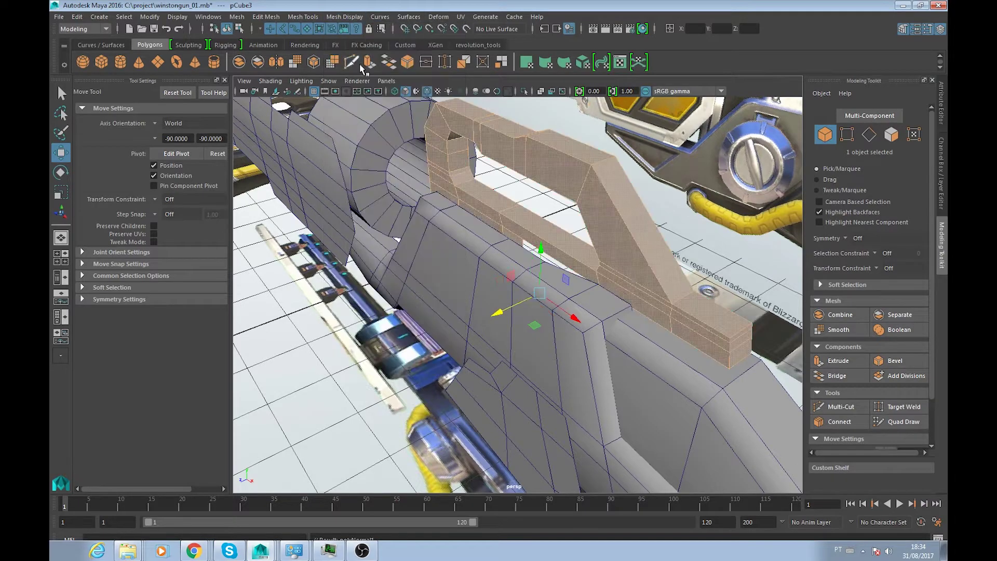
{"action": "left_click", "coordinate": [622, 257]}
{"action": "left_click_drag", "start_coordinate": [622, 257], "coordinate": [559, 235], "text": "alt"}
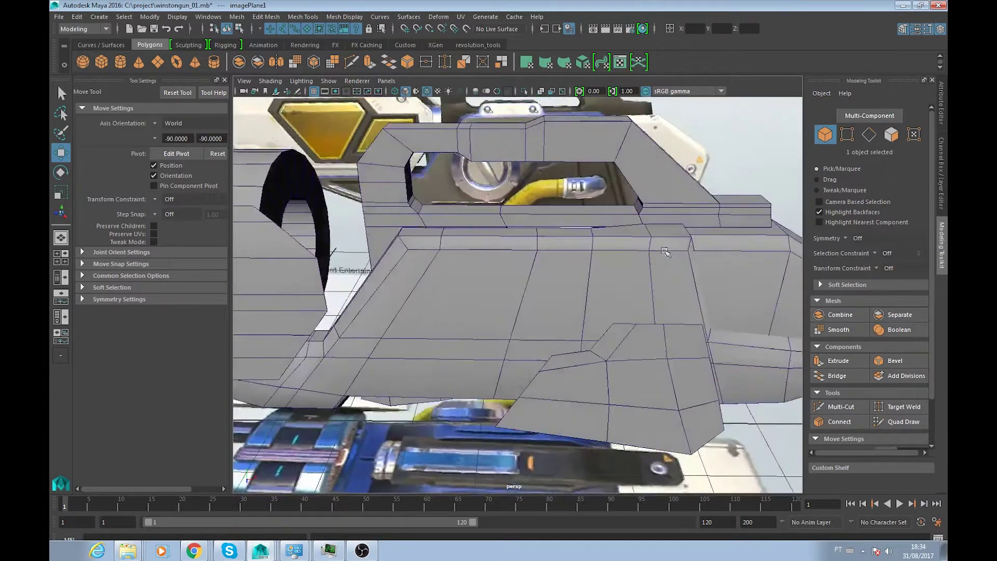
- Insert a Multi-Cut edge loop near the base of the grey handle piece
{"action": "key", "text": "f"}
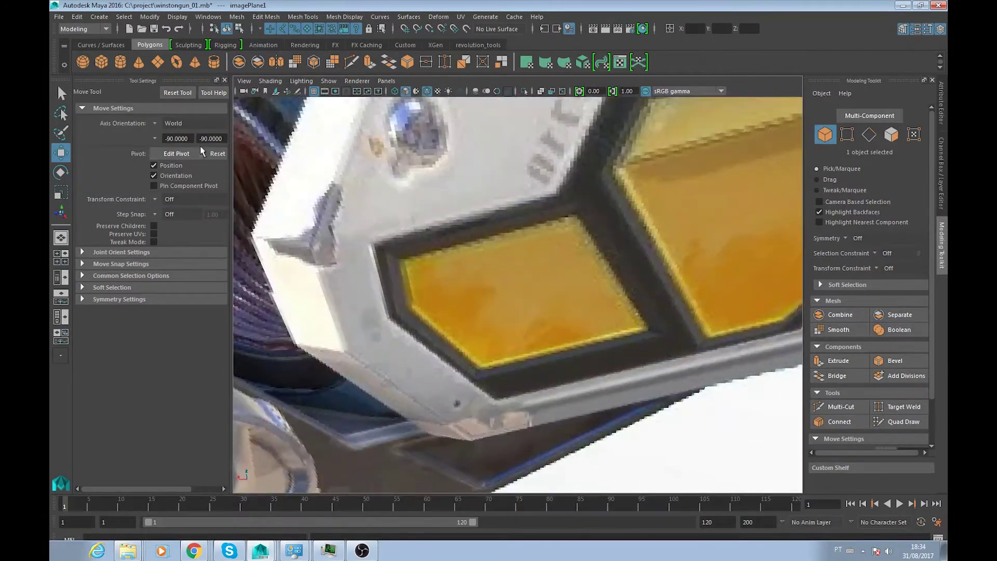
{"action": "mouse_move", "coordinate": [281, 157]}
{"action": "left_mouse_down", "text": "alt"}
{"action": "mouse_move", "coordinate": [575, 295]}
{"action": "mouse_move", "coordinate": [491, 238]}
{"action": "mouse_move", "coordinate": [470, 307]}
{"action": "mouse_move", "coordinate": [587, 254]}
{"action": "left_mouse_up", "text": "alt"}
{"action": "mouse_move", "coordinate": [514, 259]}
{"action": "left_mouse_down", "text": "alt"}
{"action": "mouse_move", "coordinate": [526, 318]}
{"action": "mouse_move", "coordinate": [484, 351]}
{"action": "left_mouse_up", "text": "alt"}
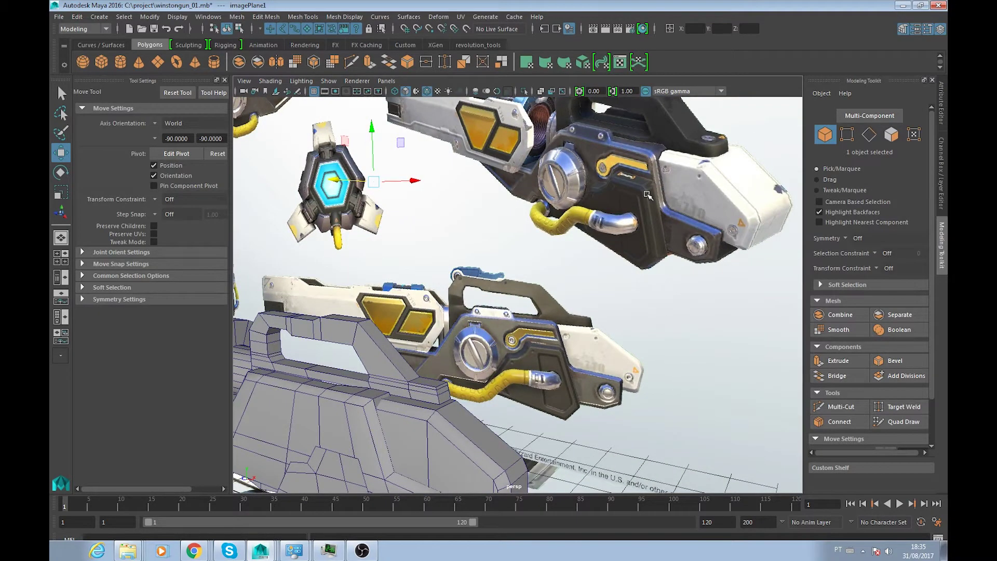
{"action": "mouse_move", "coordinate": [682, 269]}
{"action": "left_mouse_down", "text": "alt"}
{"action": "mouse_move", "coordinate": [501, 284]}
{"action": "mouse_move", "coordinate": [554, 270]}
{"action": "mouse_move", "coordinate": [537, 357]}
{"action": "mouse_move", "coordinate": [596, 383]}
{"action": "mouse_move", "coordinate": [643, 342]}
{"action": "mouse_move", "coordinate": [623, 346]}
{"action": "left_mouse_up", "text": "alt"}
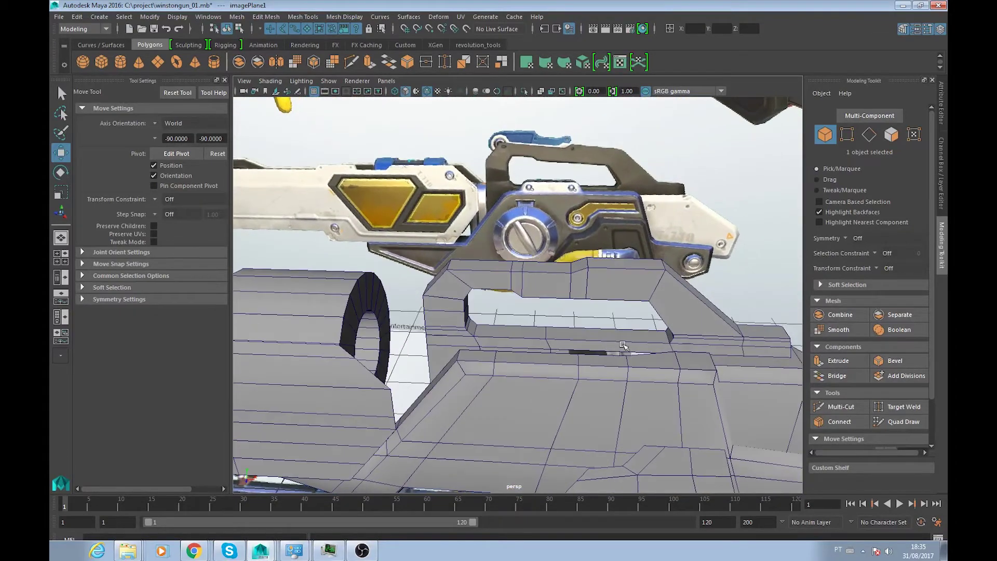
{"action": "key", "text": "ctrl+shift+x"}
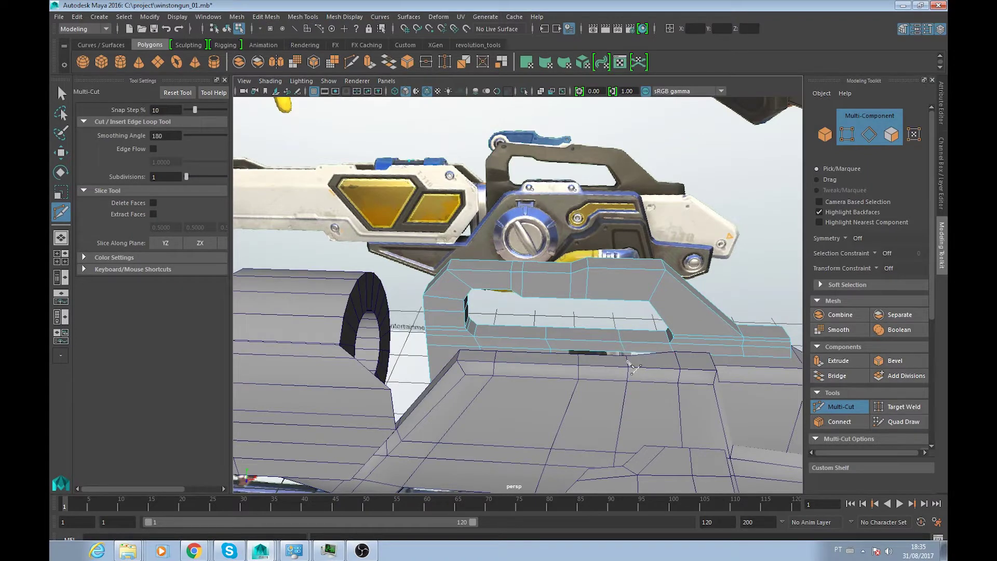
{"action": "key", "text": "w"}
{"action": "mouse_move", "coordinate": [630, 345]}
{"action": "left_mouse_down", "text": "alt"}
{"action": "mouse_move", "coordinate": [604, 344]}
{"action": "mouse_move", "coordinate": [618, 296]}
{"action": "mouse_move", "coordinate": [460, 351]}
{"action": "left_mouse_up", "text": "alt"}
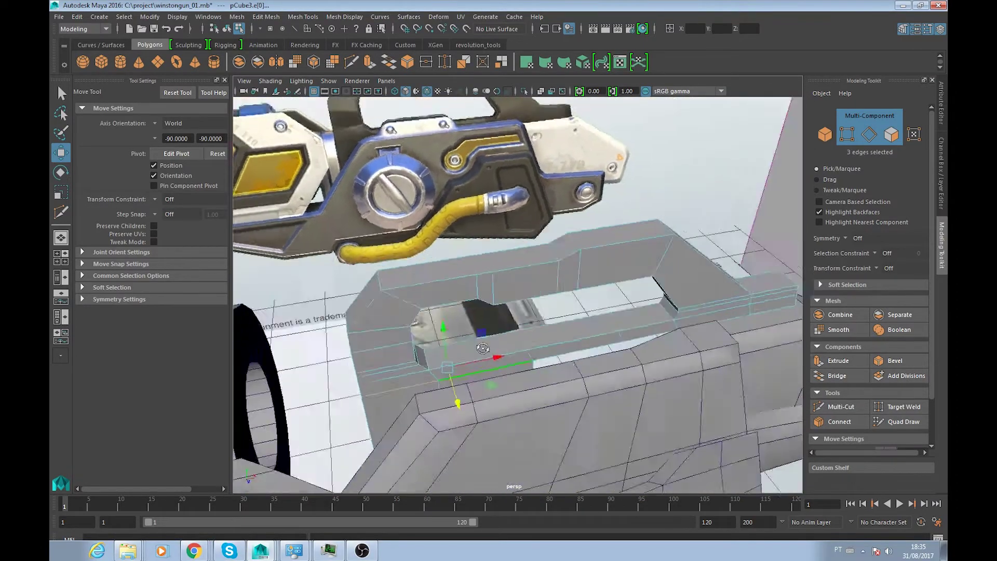
{"action": "mouse_move", "coordinate": [420, 349]}
{"action": "left_mouse_down", "text": "alt"}
{"action": "mouse_move", "coordinate": [585, 391]}
{"action": "mouse_move", "coordinate": [677, 435]}
{"action": "mouse_move", "coordinate": [480, 358]}
{"action": "mouse_move", "coordinate": [553, 331]}
{"action": "mouse_move", "coordinate": [515, 318]}
{"action": "left_mouse_up", "text": "alt"}
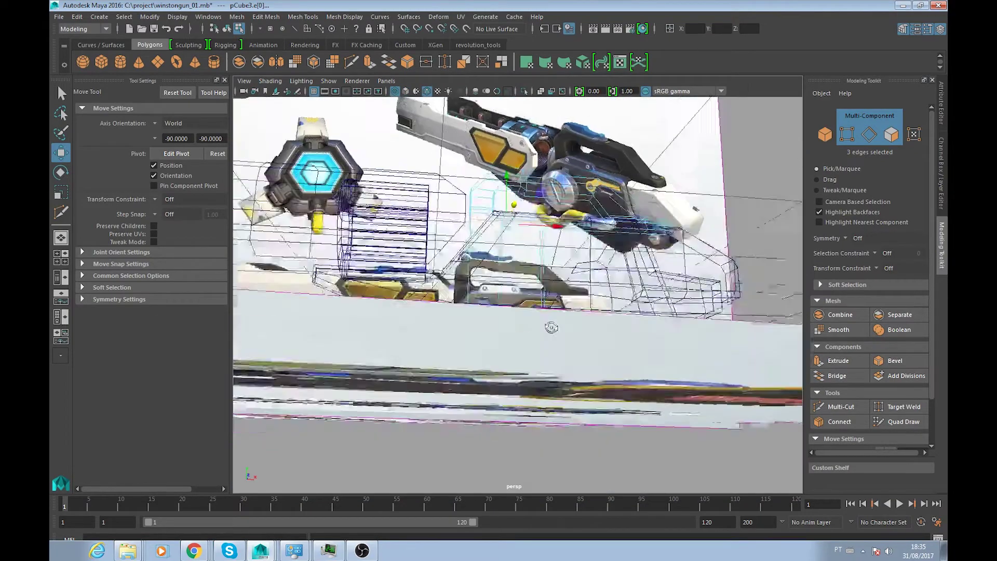
- Marquee-select the vertices down the handle's side in vertex mode
{"action": "key", "text": "F9"}
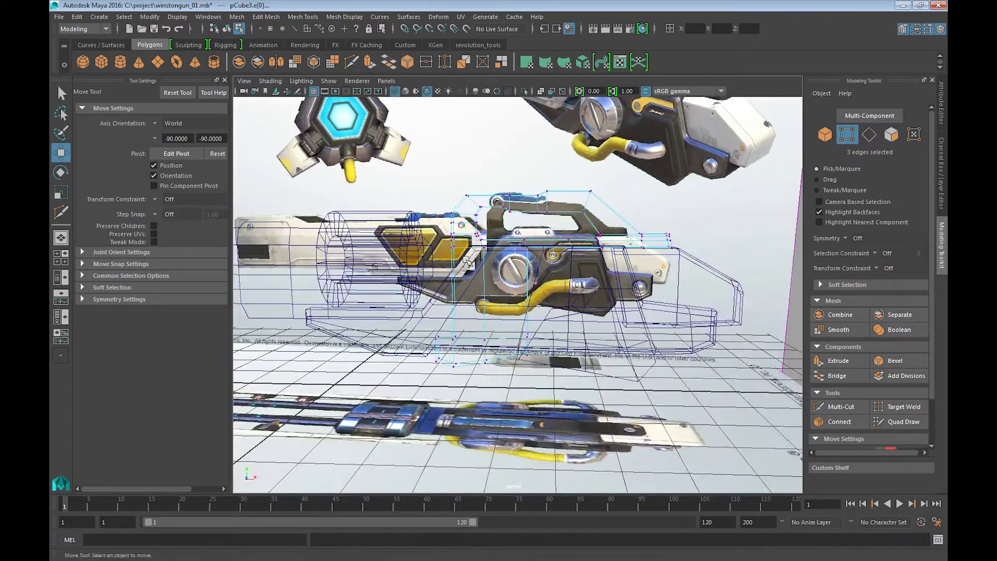
{"action": "mouse_move", "coordinate": [422, 403]}
{"action": "left_mouse_down"}
{"action": "mouse_move", "coordinate": [508, 265]}
{"action": "mouse_move", "coordinate": [553, 254]}
{"action": "mouse_move", "coordinate": [378, 308]}
{"action": "left_mouse_up"}
{"action": "mouse_move", "coordinate": [378, 309]}
{"action": "left_mouse_down", "text": "alt"}
{"action": "mouse_move", "coordinate": [598, 289]}
{"action": "mouse_move", "coordinate": [628, 269]}
{"action": "left_mouse_up", "text": "alt"}
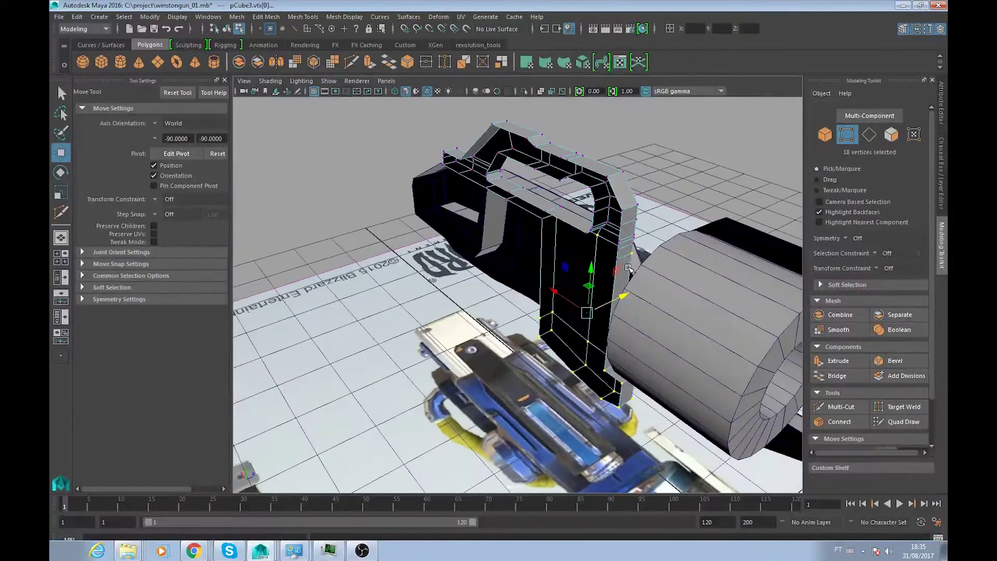
- Orbit down onto the handle and select the twelve lower-piece vertices for scaling
{"action": "left_click_drag", "start_coordinate": [558, 242], "coordinate": [544, 356], "text": "alt"}
{"action": "mouse_move", "coordinate": [582, 438]}
{"action": "left_mouse_down", "text": "alt"}
{"action": "mouse_move", "coordinate": [589, 391]}
{"action": "mouse_move", "coordinate": [555, 353]}
{"action": "mouse_move", "coordinate": [498, 339]}
{"action": "left_mouse_up", "text": "alt"}
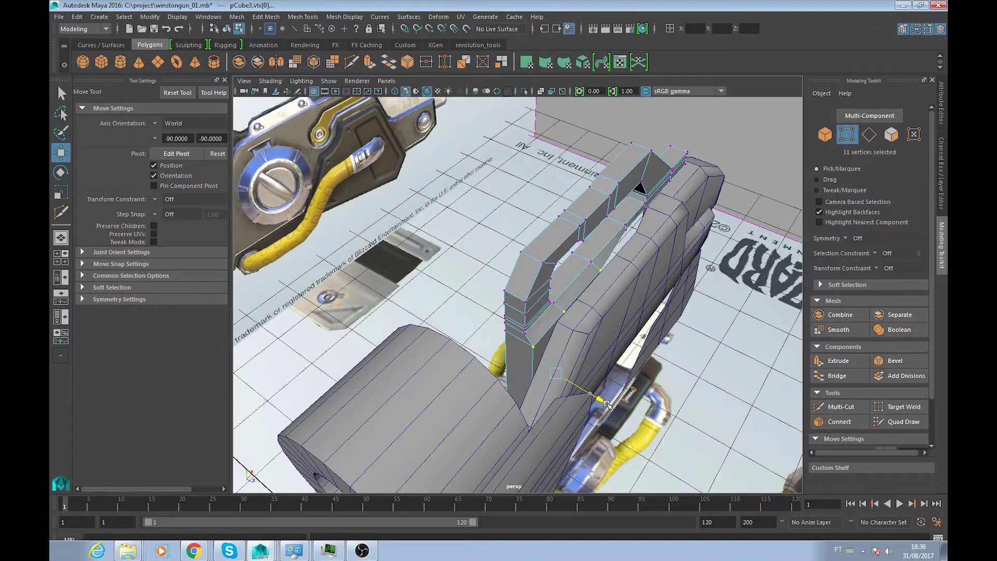
{"action": "left_click_drag", "start_coordinate": [600, 340], "coordinate": [622, 301], "text": "alt"}
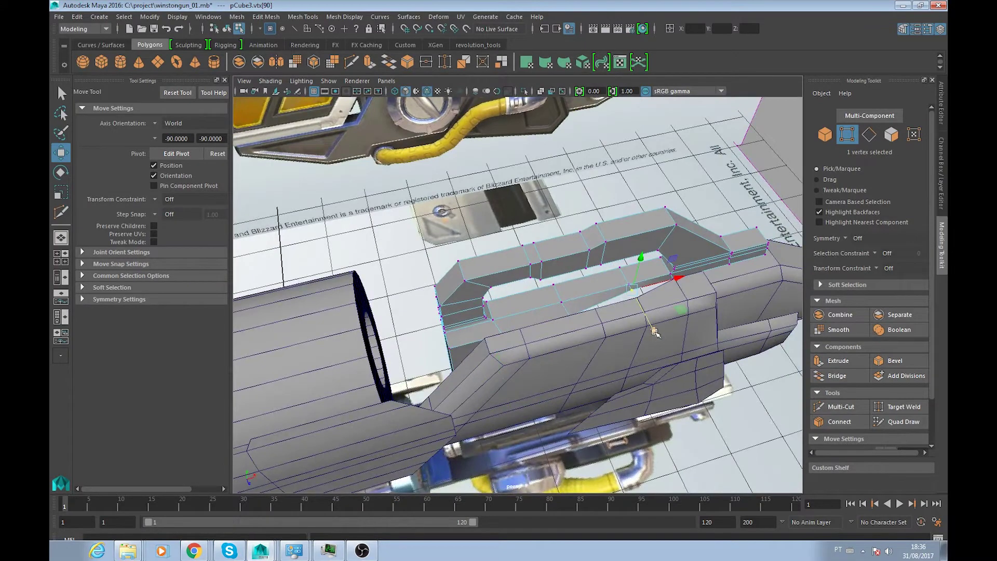
{"action": "left_click_drag", "start_coordinate": [664, 342], "coordinate": [651, 325], "text": "alt"}
{"action": "scroll", "coordinate": [644, 332], "scroll_direction": "up", "scroll_amount": 2}
{"action": "scroll", "coordinate": [665, 234], "scroll_direction": "up", "scroll_amount": 2}
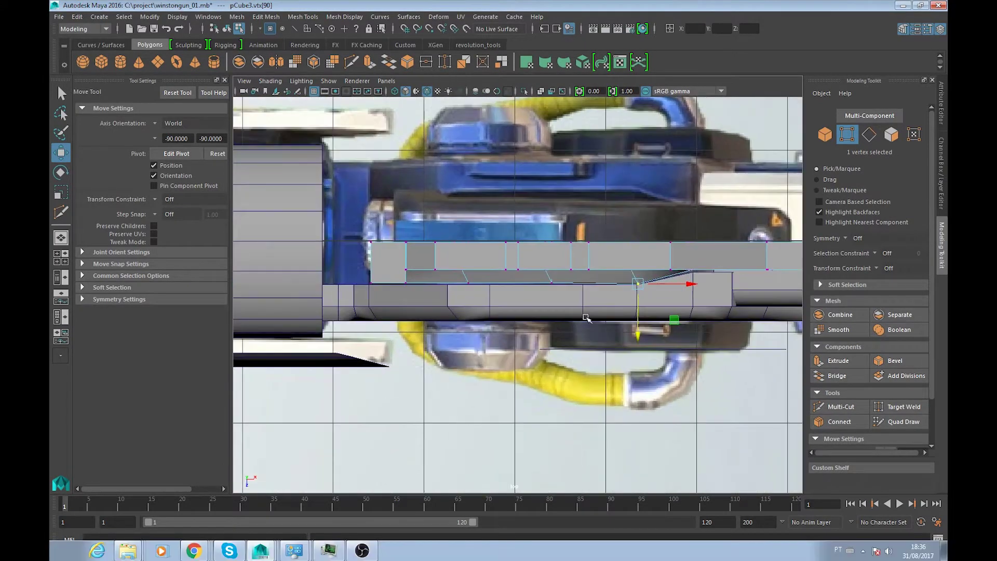
{"action": "scroll", "coordinate": [696, 260], "scroll_direction": "up", "scroll_amount": 2}
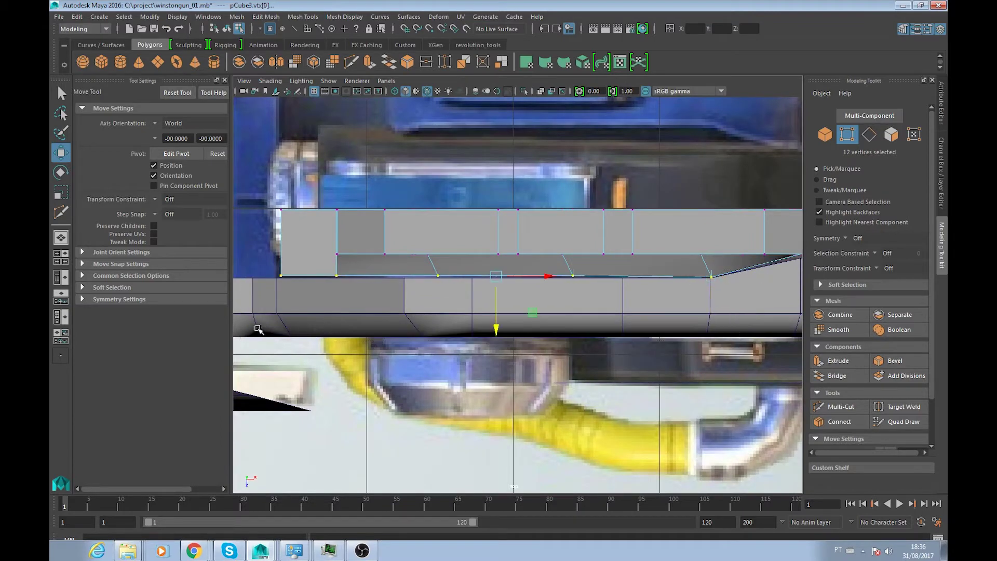
{"action": "left_click", "coordinate": [407, 330]}
{"action": "mouse_move", "coordinate": [464, 315]}
{"action": "left_mouse_down"}
{"action": "mouse_move", "coordinate": [462, 267]}
{"action": "mouse_move", "coordinate": [615, 285]}
{"action": "mouse_move", "coordinate": [635, 261]}
{"action": "mouse_move", "coordinate": [410, 312]}
{"action": "left_mouse_up"}
{"action": "key", "text": "r"}
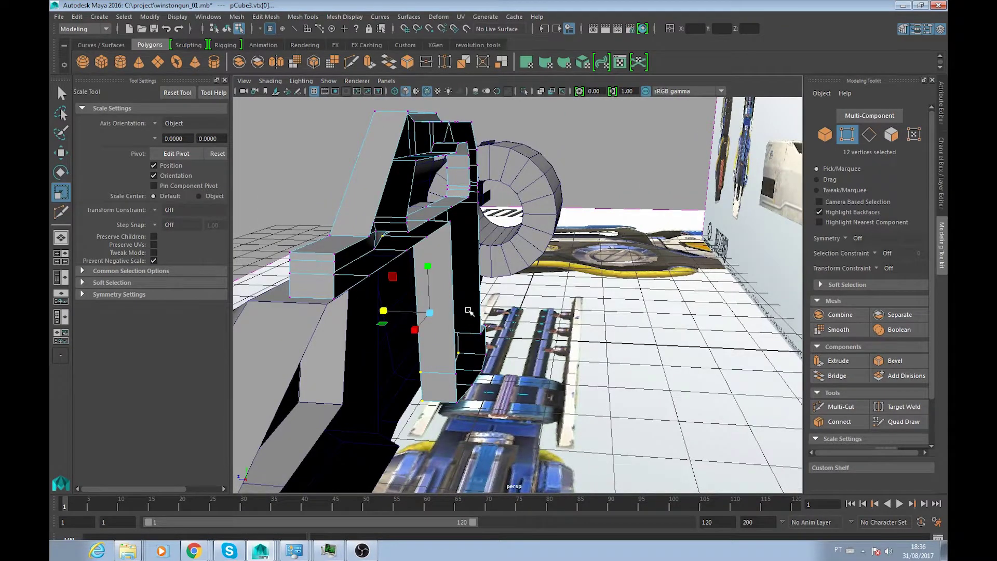
- Frame the selected handle vertices and check them in perspective with the move tool
{"action": "key", "text": "f"}
{"action": "key", "text": "w"}
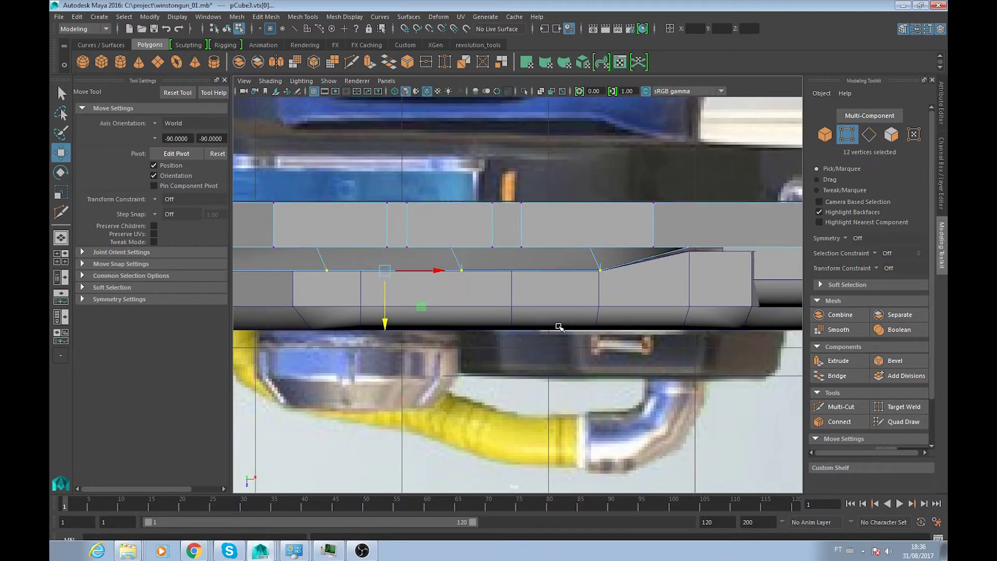
{"action": "mouse_move", "coordinate": [555, 322]}
{"action": "left_mouse_down", "text": "alt"}
{"action": "mouse_move", "coordinate": [603, 328]}
{"action": "mouse_move", "coordinate": [576, 320]}
{"action": "mouse_move", "coordinate": [531, 386]}
{"action": "mouse_move", "coordinate": [585, 361]}
{"action": "mouse_move", "coordinate": [519, 364]}
{"action": "left_mouse_up", "text": "alt"}
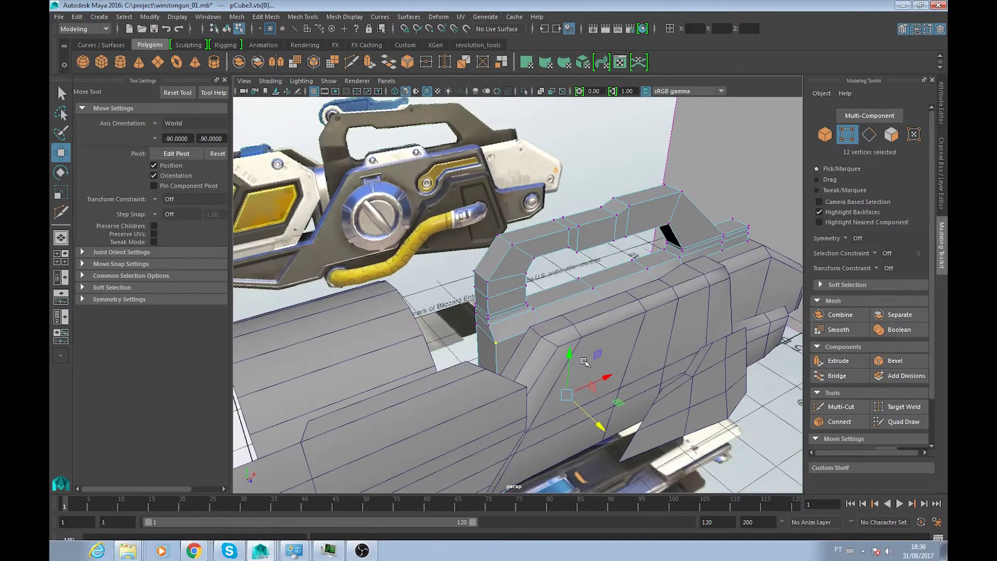
{"action": "scroll", "coordinate": [488, 367], "scroll_direction": "up", "scroll_amount": 3}
{"action": "scroll", "coordinate": [571, 363], "scroll_direction": "down", "scroll_amount": 5}
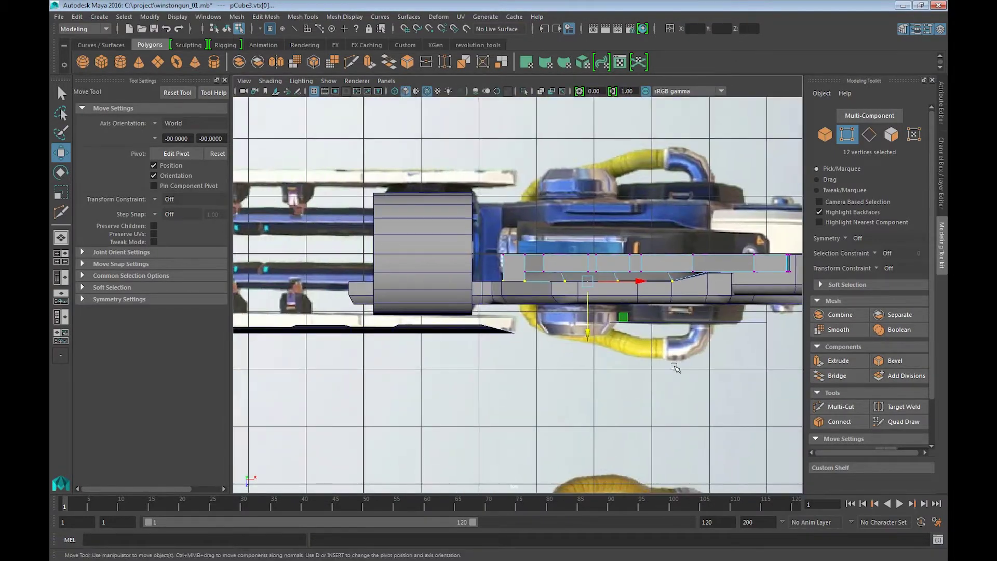
{"action": "scroll", "coordinate": [590, 357], "scroll_direction": "up", "scroll_amount": 2}
{"action": "scroll", "coordinate": [581, 334], "scroll_direction": "up", "scroll_amount": 2}
- Pan along the top view to check the handle base against the reference
{"action": "middle_click_drag", "start_coordinate": [527, 252], "coordinate": [513, 254], "text": "alt"}
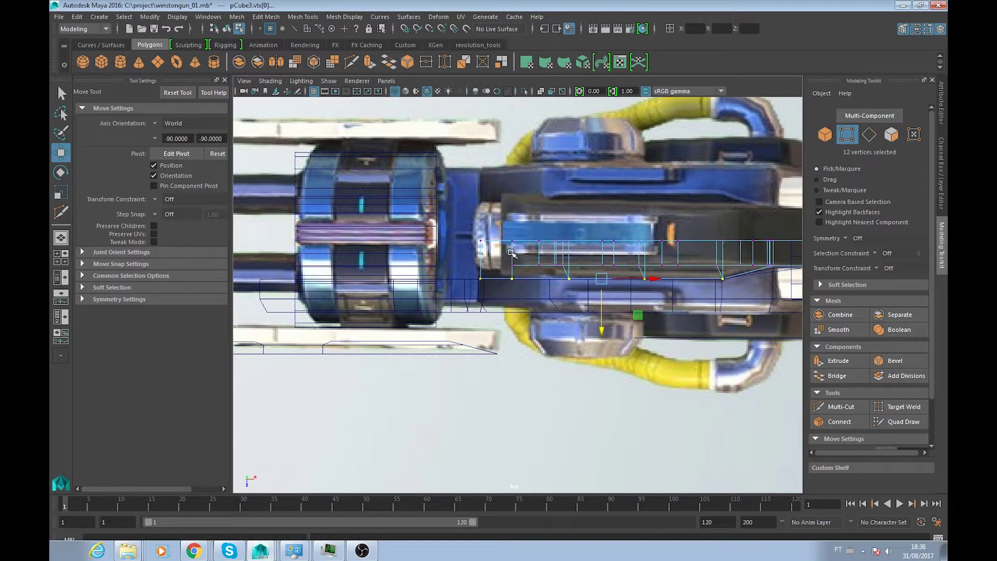
{"action": "left_click_drag", "start_coordinate": [510, 253], "coordinate": [501, 288], "text": "alt"}
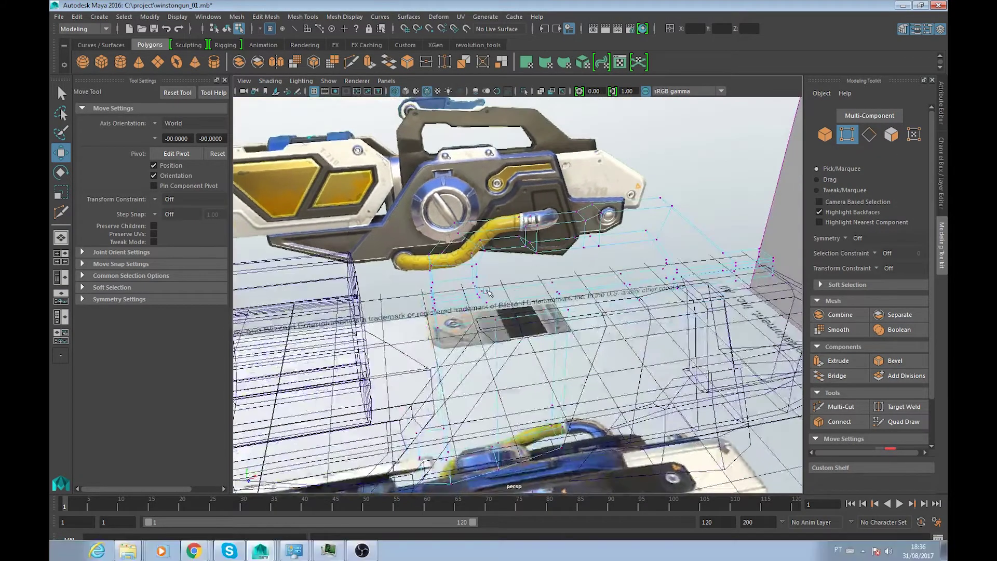
{"action": "mouse_move", "coordinate": [425, 327]}
{"action": "left_mouse_down"}
{"action": "mouse_move", "coordinate": [410, 324]}
{"action": "mouse_move", "coordinate": [434, 310]}
{"action": "left_mouse_up"}
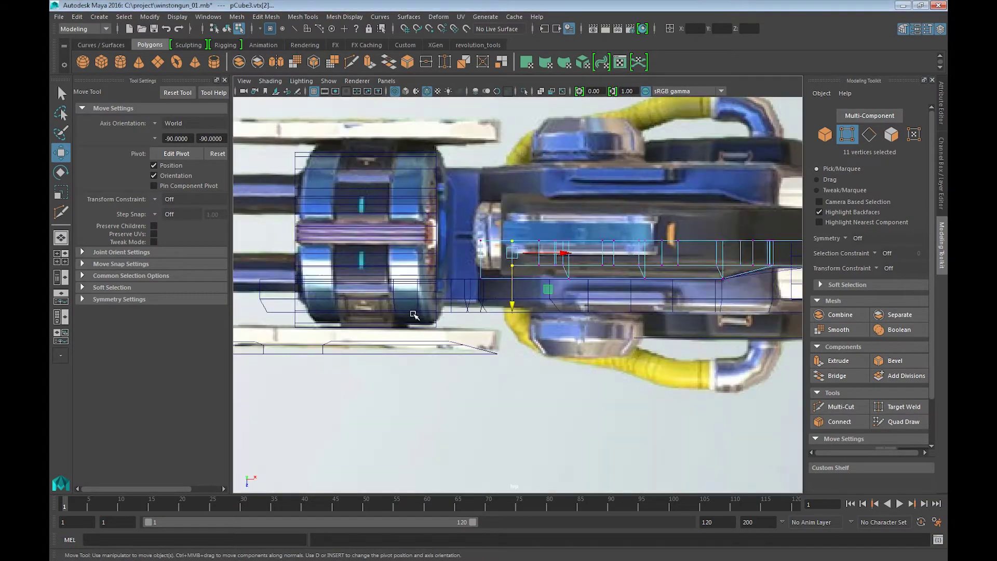
{"action": "right_click_drag", "start_coordinate": [467, 302], "coordinate": [542, 259], "text": "alt"}
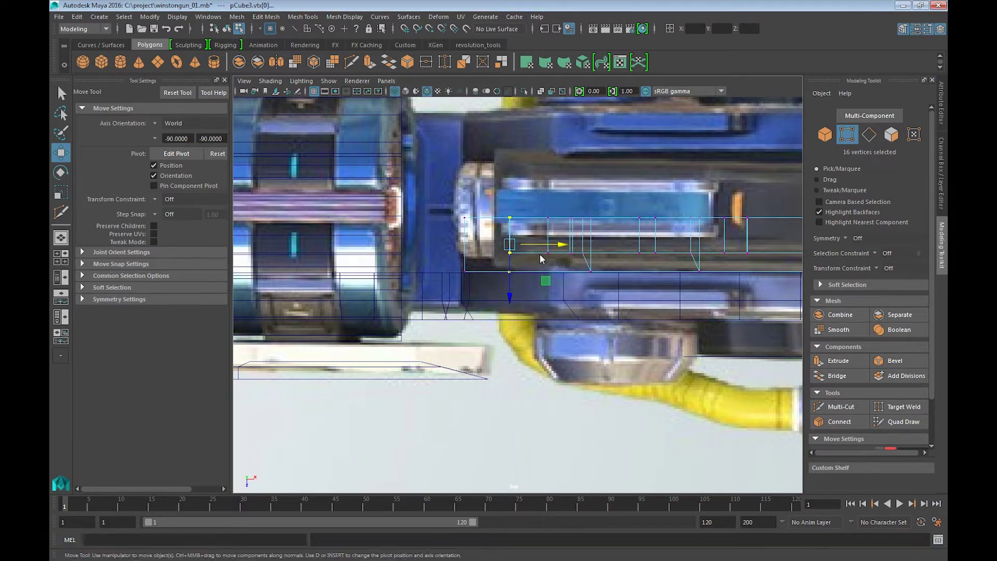
{"action": "middle_click_drag", "start_coordinate": [654, 270], "coordinate": [572, 259], "text": "alt"}
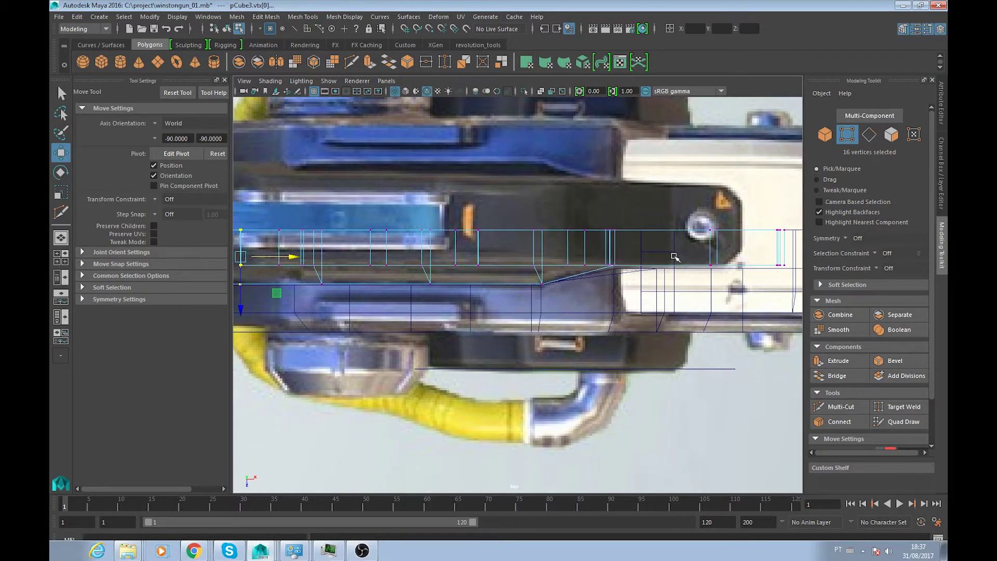
{"action": "middle_click_drag", "start_coordinate": [675, 257], "coordinate": [624, 287], "text": "alt"}
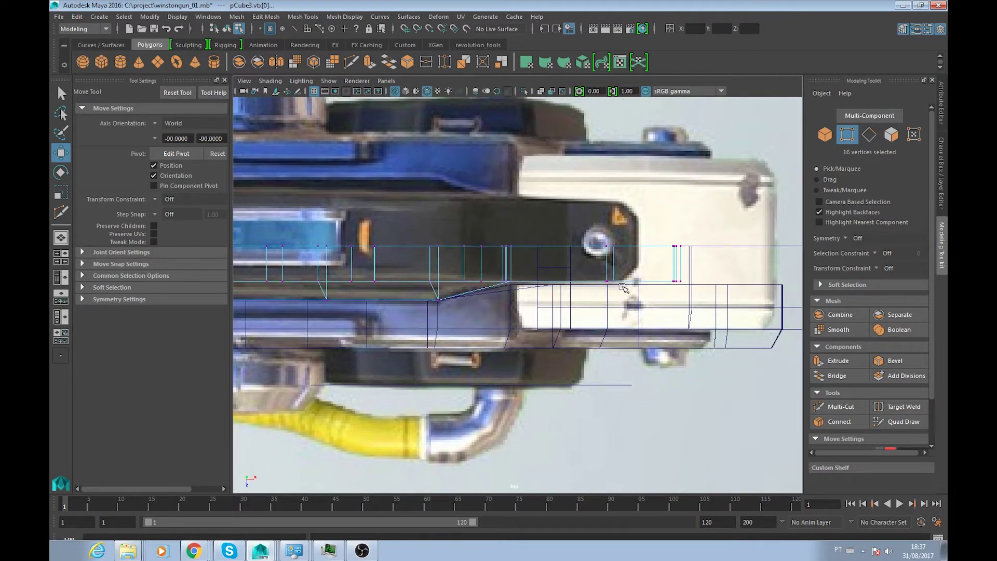
{"action": "mouse_move", "coordinate": [623, 285]}
{"action": "left_mouse_down", "text": "alt"}
{"action": "mouse_move", "coordinate": [589, 281]}
{"action": "mouse_move", "coordinate": [514, 329]}
{"action": "left_mouse_up", "text": "alt"}
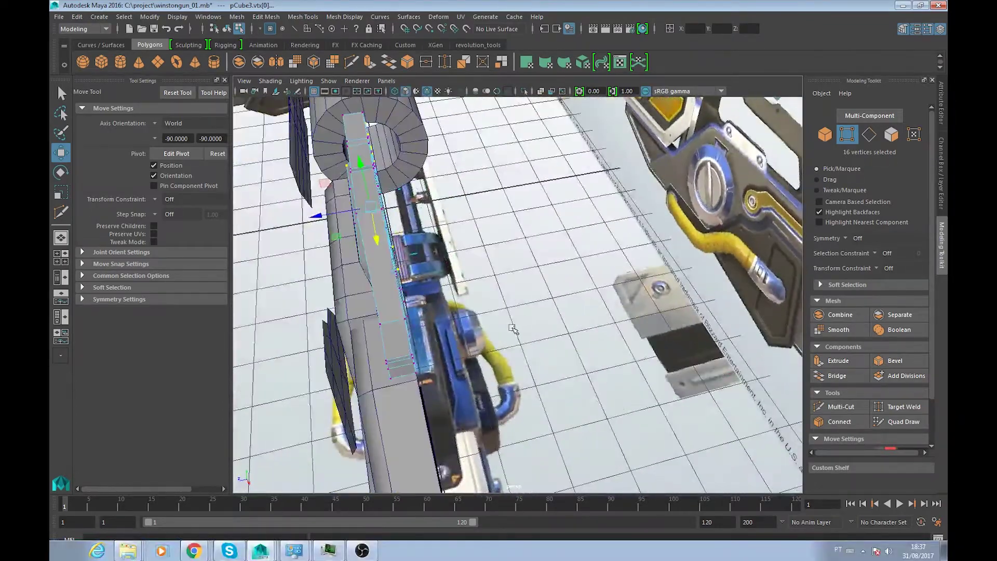
- In wireframe, compare the handle edges against the top, side and front references
{"action": "left_click_drag", "start_coordinate": [426, 356], "coordinate": [572, 333], "text": "alt"}
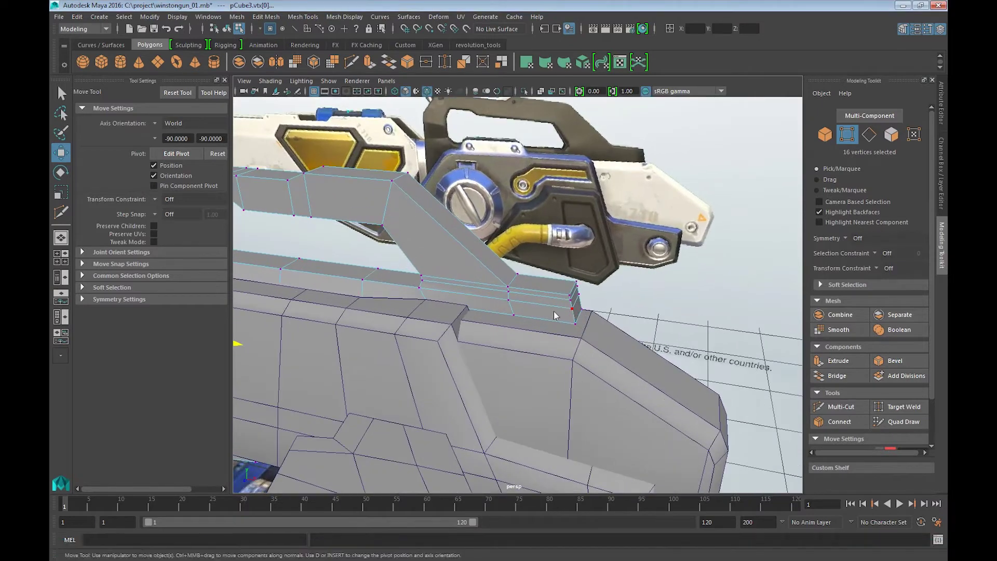
{"action": "key", "text": "space"}
{"action": "key", "text": "4"}
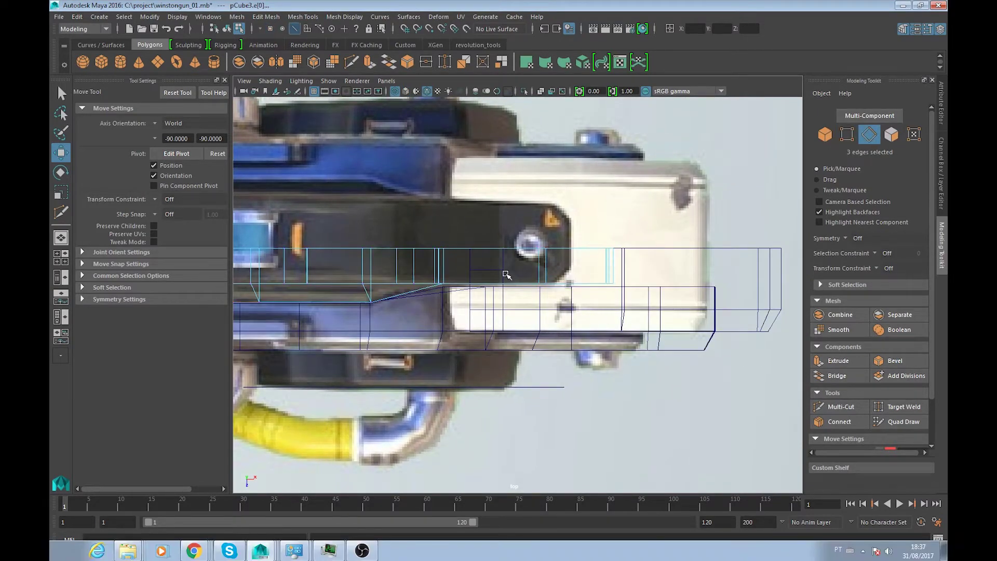
{"action": "key", "text": "space"}
{"action": "key", "text": "space"}
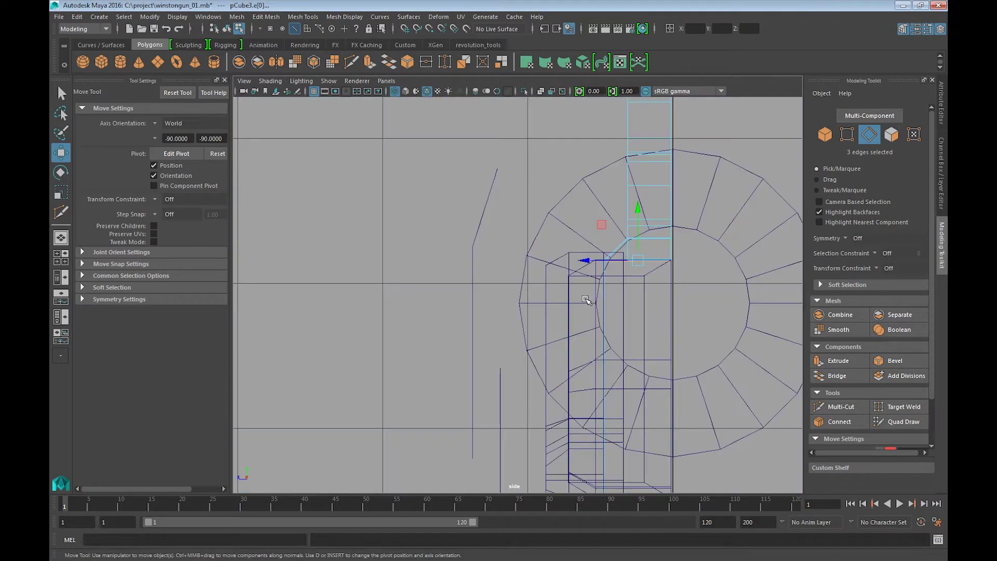
{"action": "key", "text": "space"}
{"action": "key", "text": "space"}
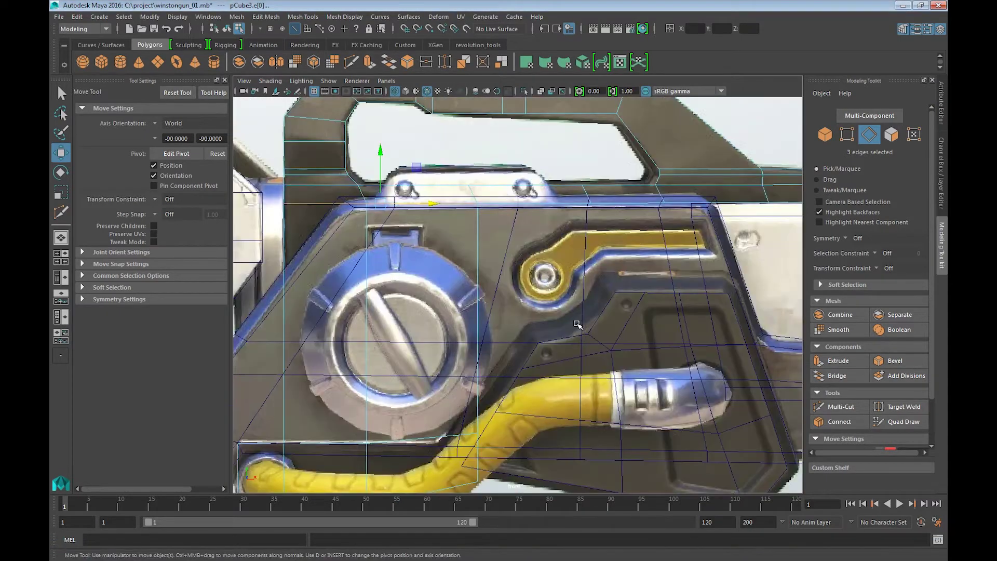
{"action": "middle_click_drag", "start_coordinate": [472, 344], "coordinate": [395, 322], "text": "alt"}
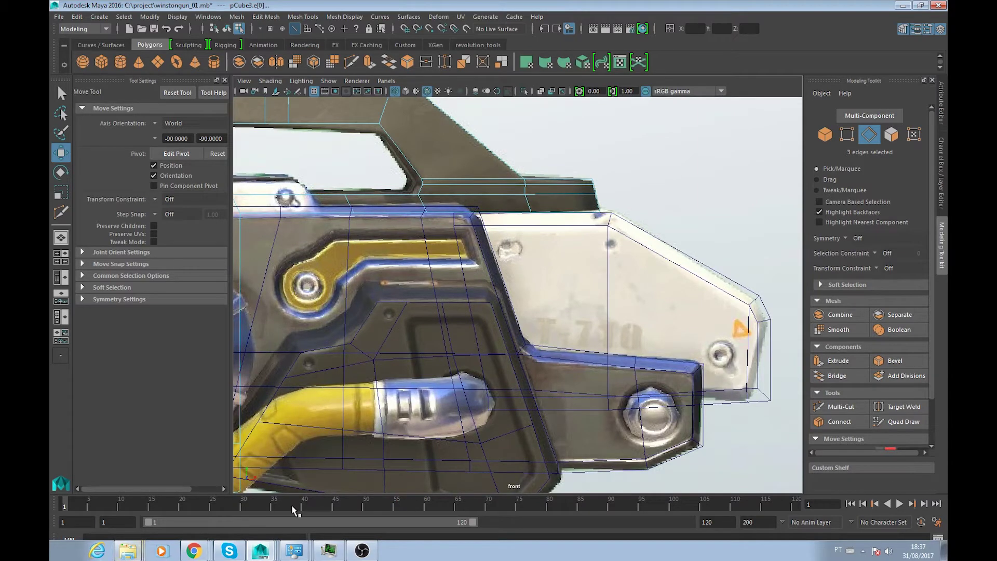
{"action": "scroll", "coordinate": [531, 332], "scroll_direction": "up", "scroll_amount": 2}
{"action": "scroll", "coordinate": [568, 345], "scroll_direction": "up", "scroll_amount": 2}
{"action": "middle_click_drag", "start_coordinate": [532, 327], "coordinate": [748, 331], "text": "alt"}
{"action": "middle_click_drag", "start_coordinate": [511, 323], "coordinate": [550, 304], "text": "alt"}
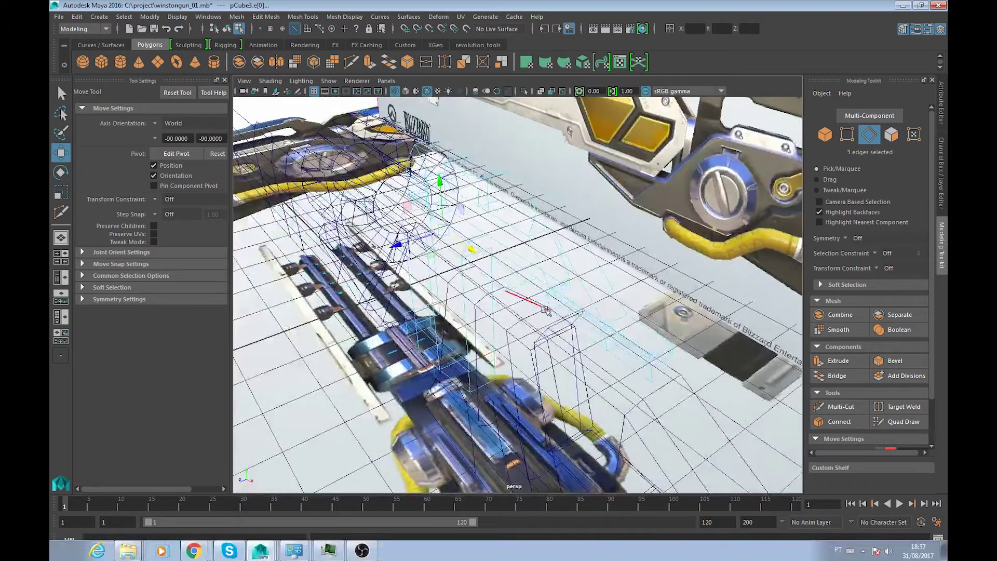
- Return to shaded display and start Multi-Cut on the handle
{"action": "key", "text": "5"}
{"action": "scroll", "coordinate": [644, 342], "scroll_direction": "up", "scroll_amount": 2}
{"action": "scroll", "coordinate": [653, 365], "scroll_direction": "up", "scroll_amount": 2}
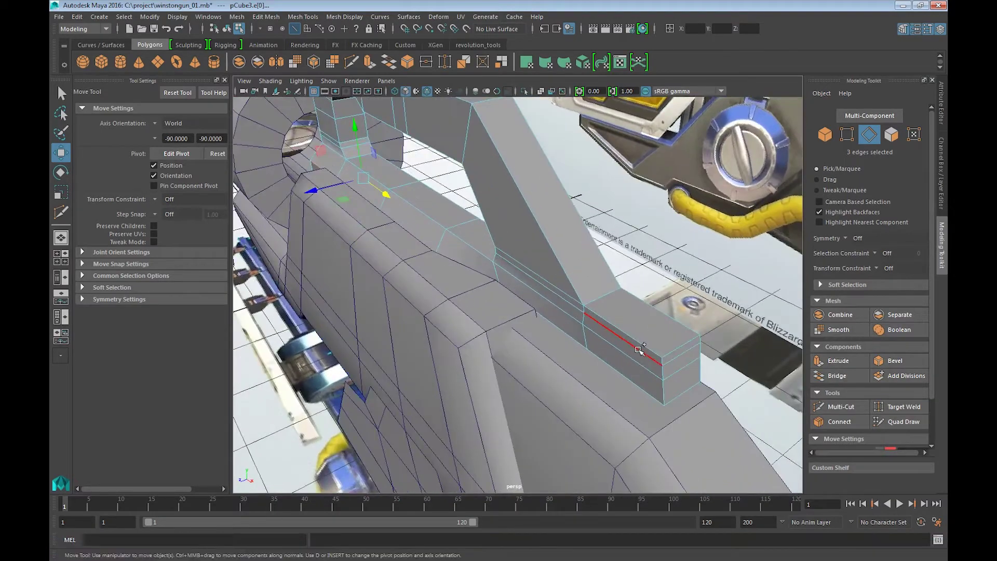
{"action": "right_click_drag", "start_coordinate": [641, 349], "coordinate": [598, 350], "text": "shift"}
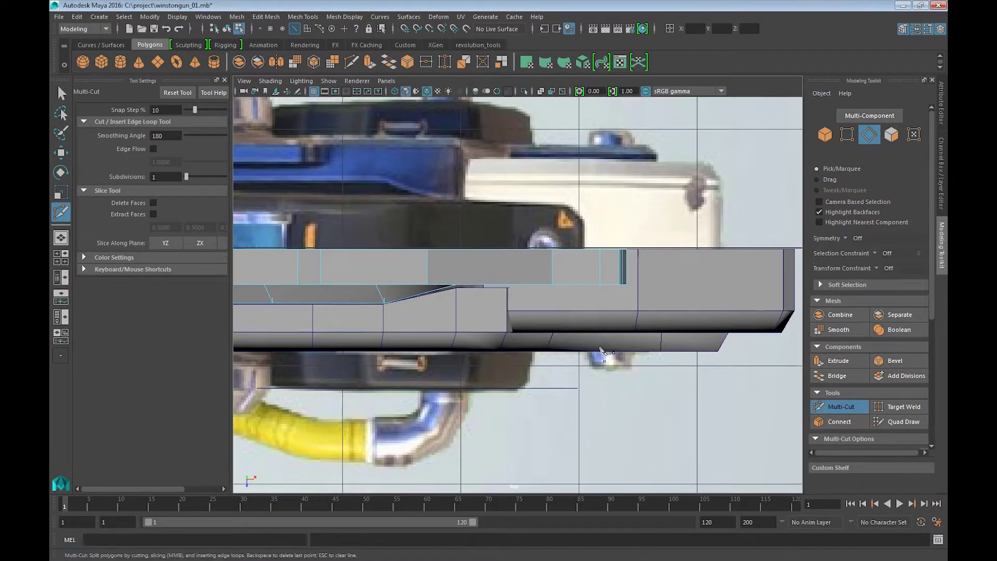
- Raise the four vertices of the new cut to slant the body's upper notch
{"action": "scroll", "coordinate": [570, 330], "scroll_direction": "up", "scroll_amount": 2}
{"action": "scroll", "coordinate": [570, 331], "scroll_direction": "up", "scroll_amount": 4}
{"action": "key", "text": "5"}
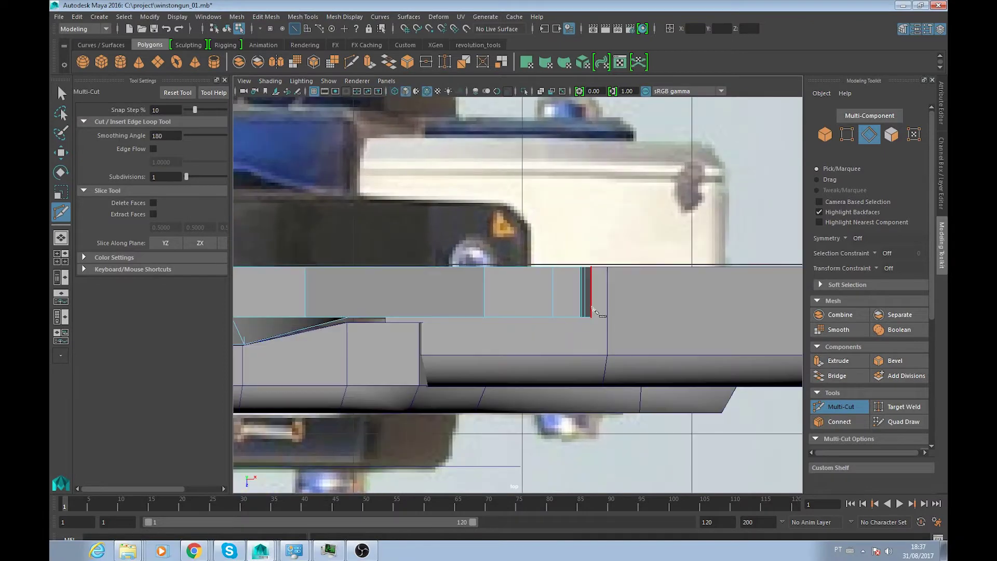
{"action": "key", "text": "w"}
{"action": "left_click", "coordinate": [580, 309]}
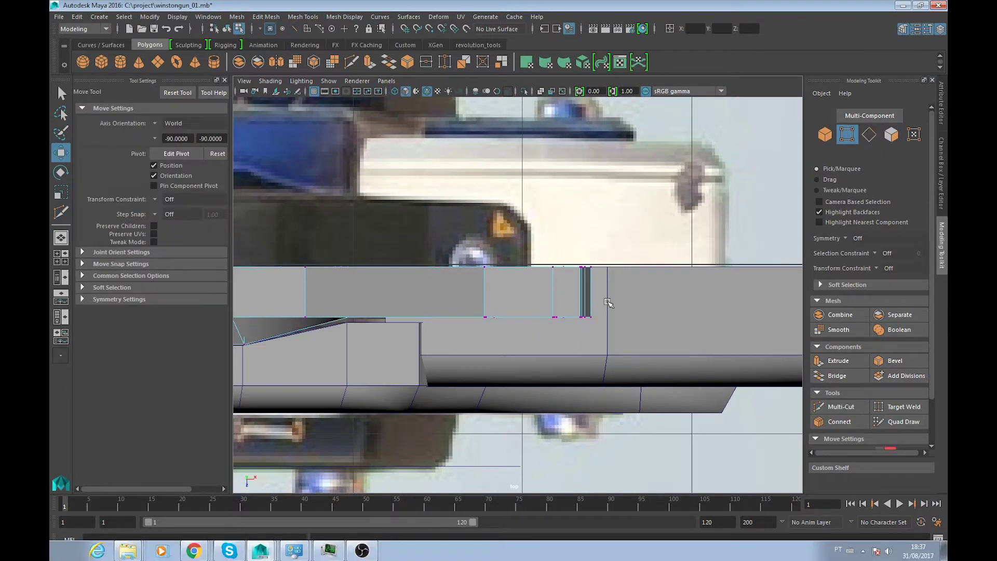
{"action": "left_click_drag", "start_coordinate": [570, 337], "coordinate": [575, 337]}
{"action": "key", "text": "4"}
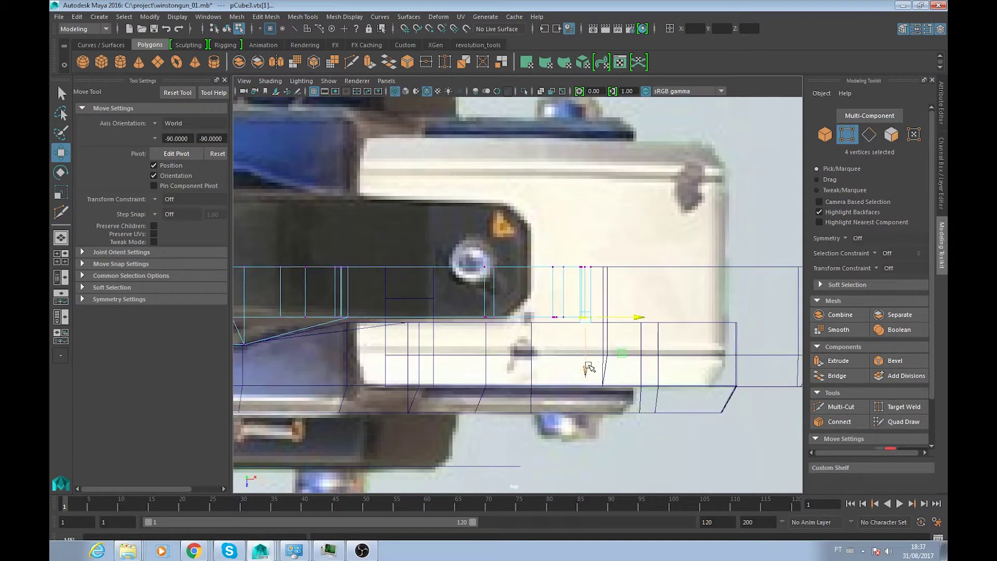
{"action": "left_click_drag", "start_coordinate": [585, 373], "coordinate": [586, 358]}
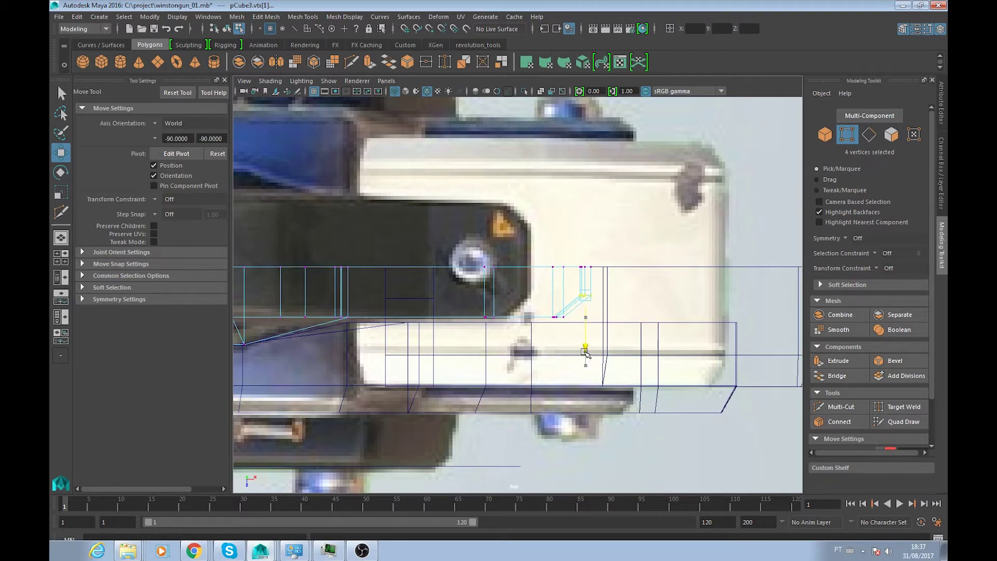
- Check the notch against the reference by toggling wireframe and shaded display
{"action": "key", "text": "5"}
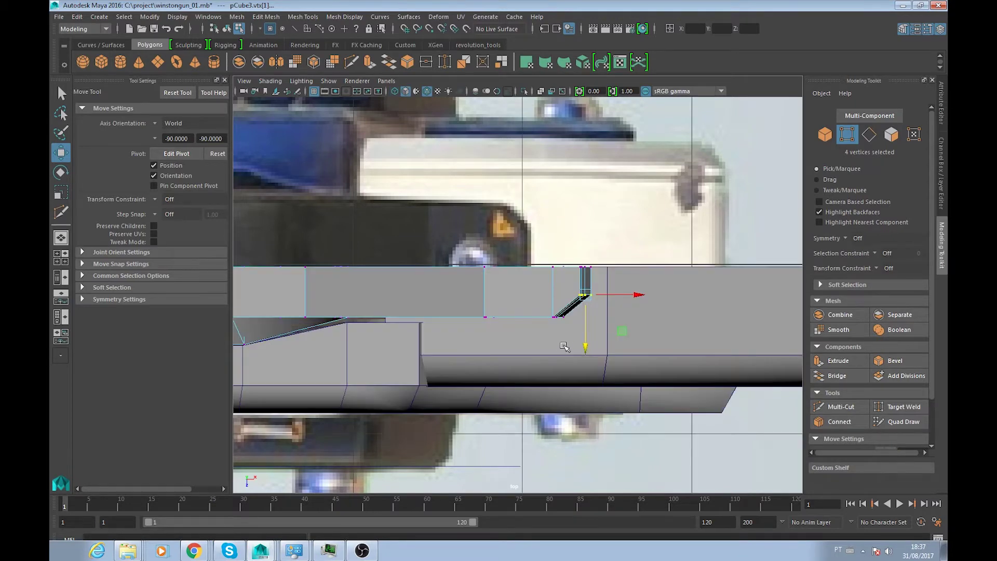
{"action": "middle_click_drag", "start_coordinate": [568, 348], "coordinate": [629, 341], "text": "alt"}
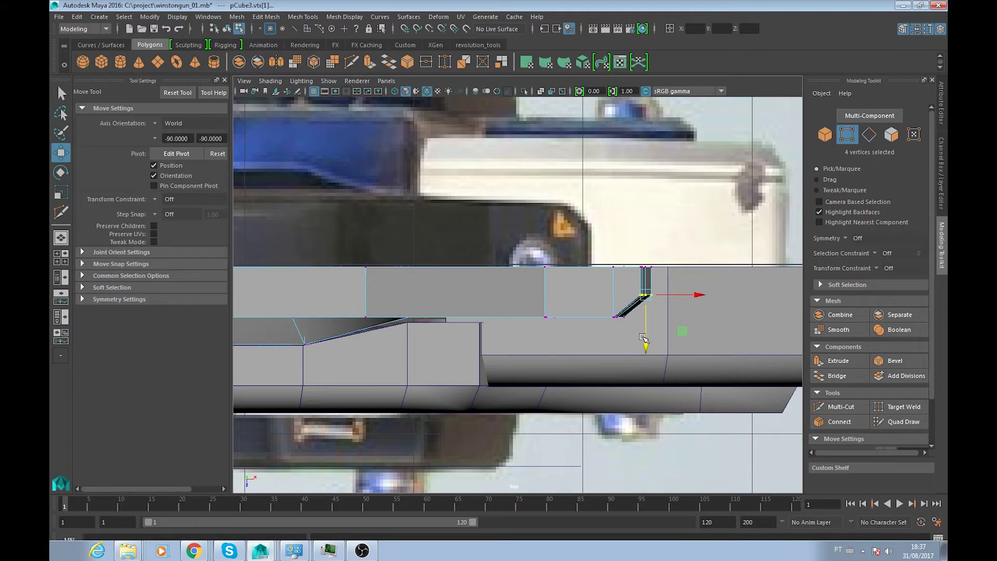
{"action": "key", "text": "4"}
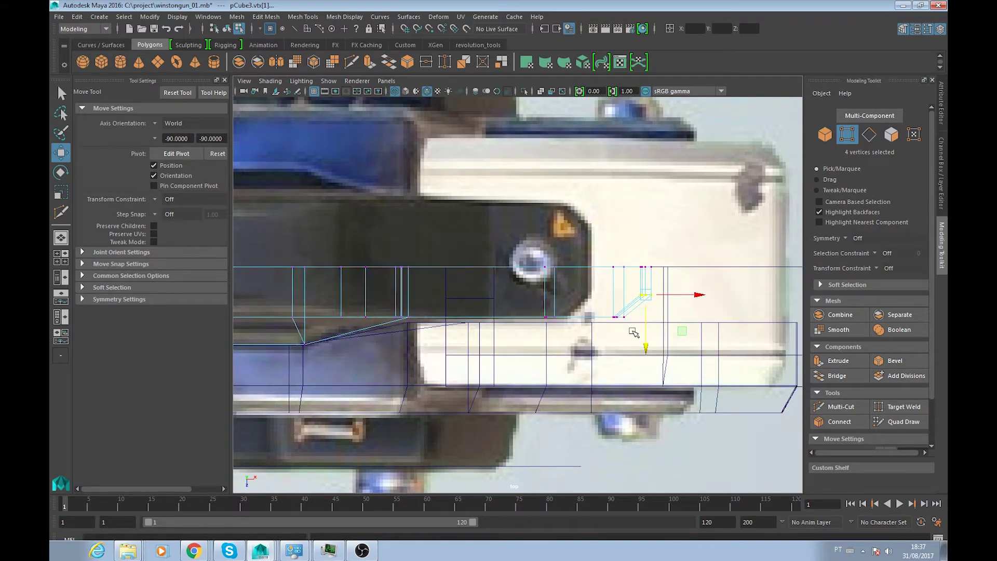
{"action": "key", "text": "5"}
- Return to perspective in object mode and select the pipe cylinder
{"action": "key", "text": "space"}
{"action": "left_click_drag", "start_coordinate": [630, 338], "coordinate": [662, 326], "text": "alt"}
{"action": "key", "text": "F8"}
{"action": "mouse_move", "coordinate": [658, 280]}
{"action": "left_mouse_down", "text": "alt"}
{"action": "mouse_move", "coordinate": [577, 274]}
{"action": "mouse_move", "coordinate": [437, 352]}
{"action": "mouse_move", "coordinate": [605, 387]}
{"action": "mouse_move", "coordinate": [631, 379]}
{"action": "mouse_move", "coordinate": [635, 402]}
{"action": "mouse_move", "coordinate": [470, 407]}
{"action": "mouse_move", "coordinate": [520, 391]}
{"action": "left_mouse_up", "text": "alt"}
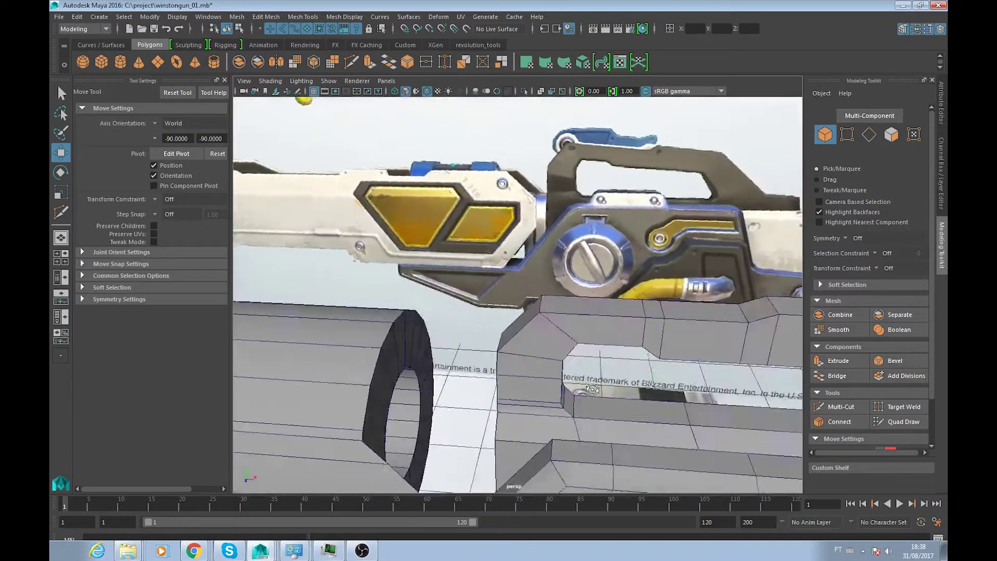
{"action": "left_click", "coordinate": [418, 384]}
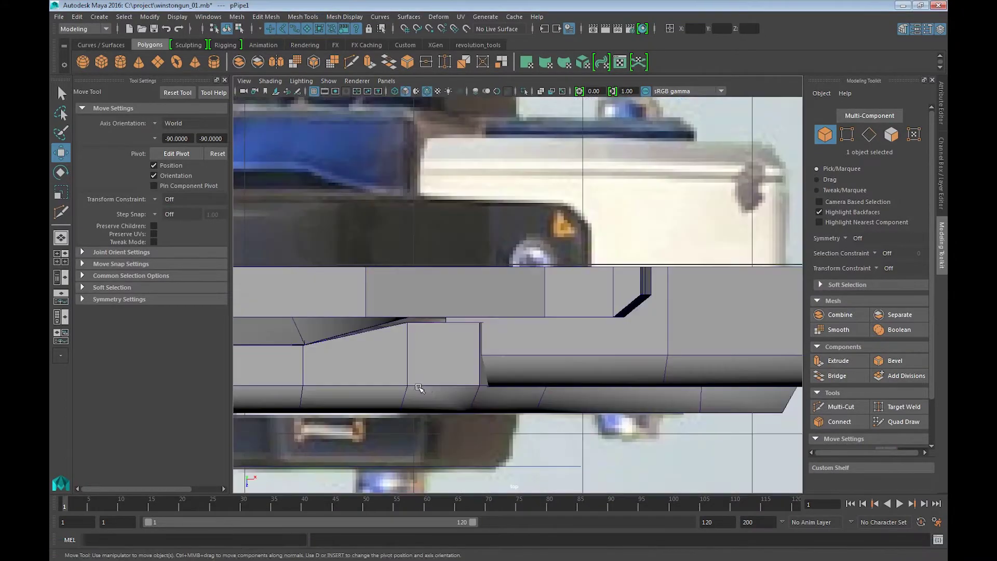
- Slide the pipe cylinder right along the barrel and shrink it uniformly
{"action": "scroll", "coordinate": [525, 352], "scroll_direction": "up", "scroll_amount": 1}
{"action": "scroll", "coordinate": [457, 291], "scroll_direction": "up", "scroll_amount": 2}
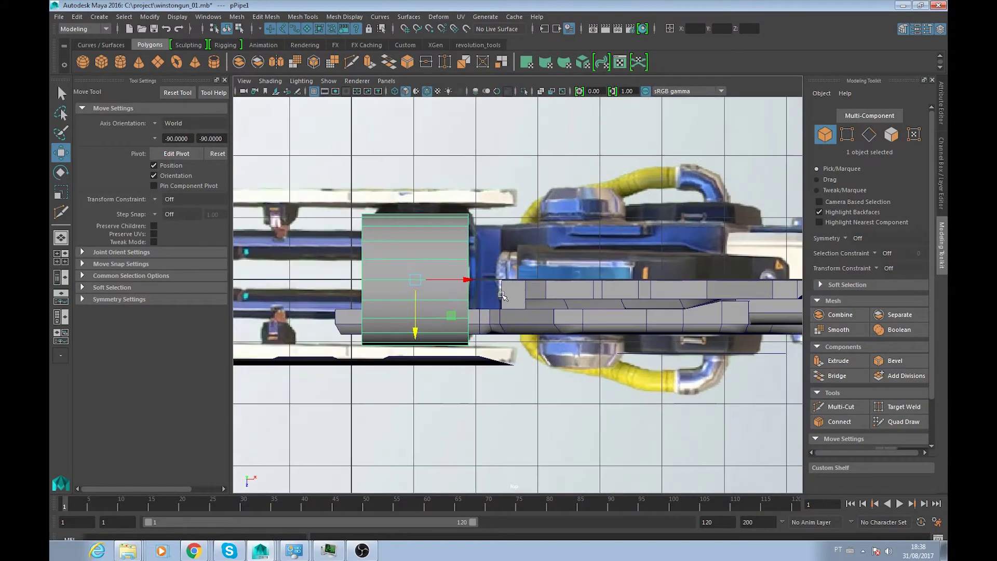
{"action": "scroll", "coordinate": [492, 279], "scroll_direction": "up", "scroll_amount": 2}
{"action": "left_click_drag", "start_coordinate": [430, 276], "coordinate": [549, 281]}
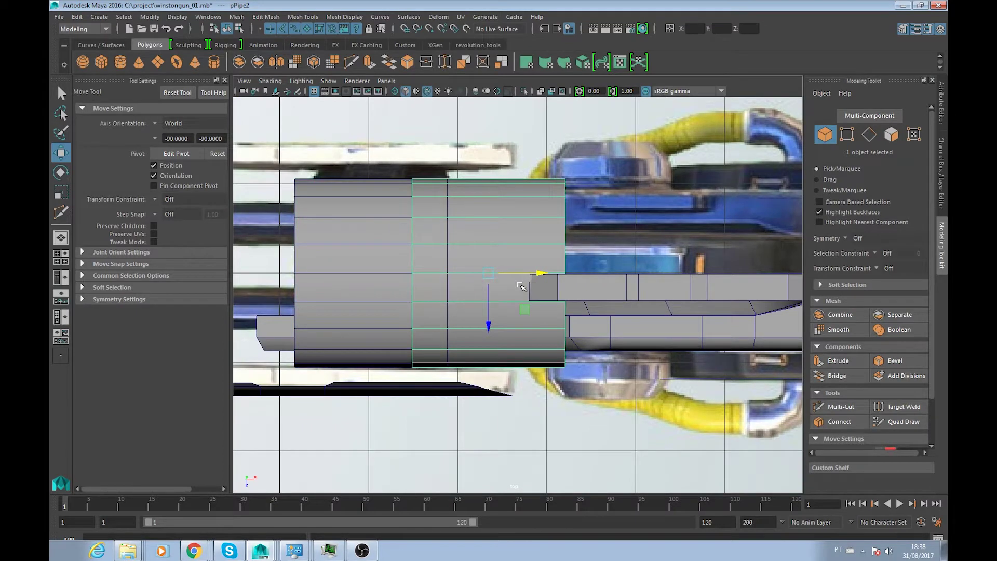
{"action": "scroll", "coordinate": [521, 286], "scroll_direction": "up", "scroll_amount": 1}
{"action": "key", "text": "r"}
{"action": "scroll", "coordinate": [476, 273], "scroll_direction": "up", "scroll_amount": 2}
{"action": "scroll", "coordinate": [471, 257], "scroll_direction": "up", "scroll_amount": 2}
{"action": "left_click_drag", "start_coordinate": [470, 257], "coordinate": [295, 286]}
- Narrow the pipe and position it on the reference connector
{"action": "key", "text": "w"}
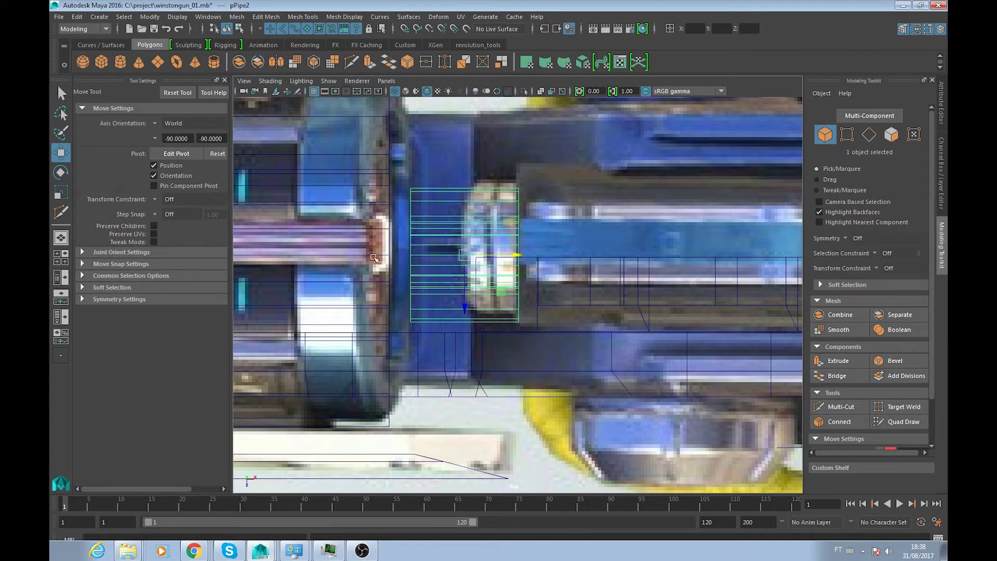
{"action": "left_click_drag", "start_coordinate": [517, 256], "coordinate": [528, 255]}
{"action": "key", "text": "r"}
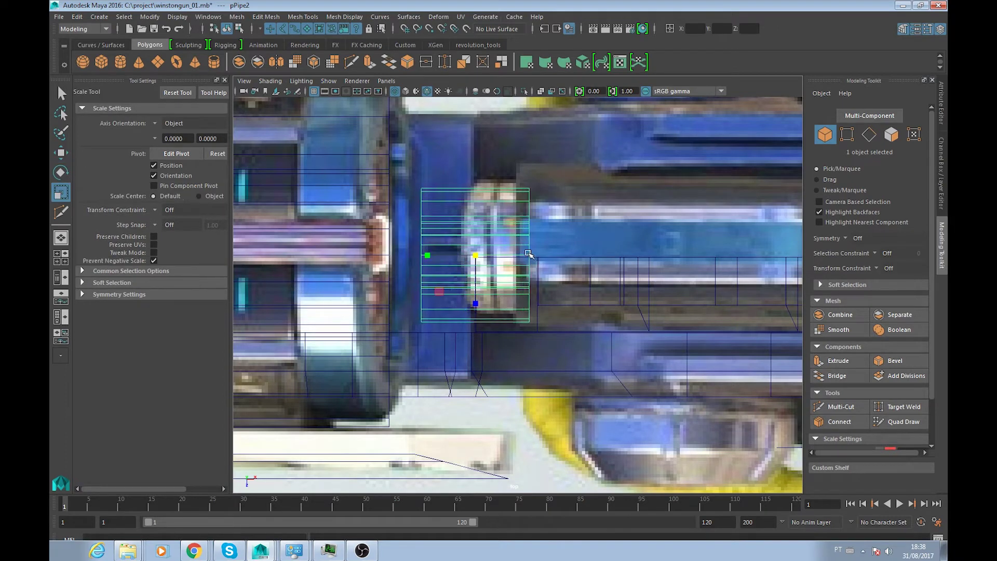
{"action": "left_click_drag", "start_coordinate": [424, 257], "coordinate": [445, 254]}
{"action": "key", "text": "w"}
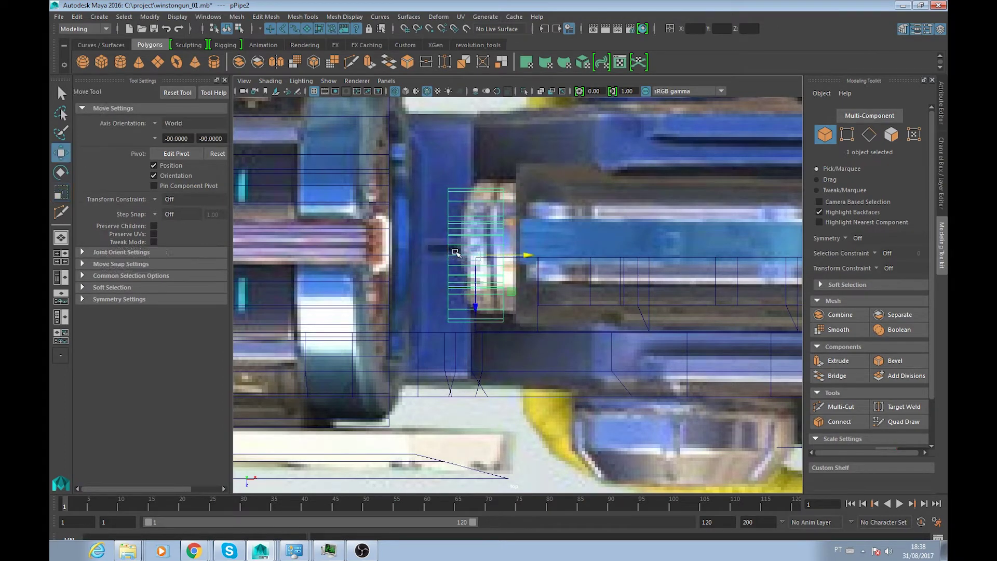
{"action": "left_click_drag", "start_coordinate": [534, 255], "coordinate": [567, 258]}
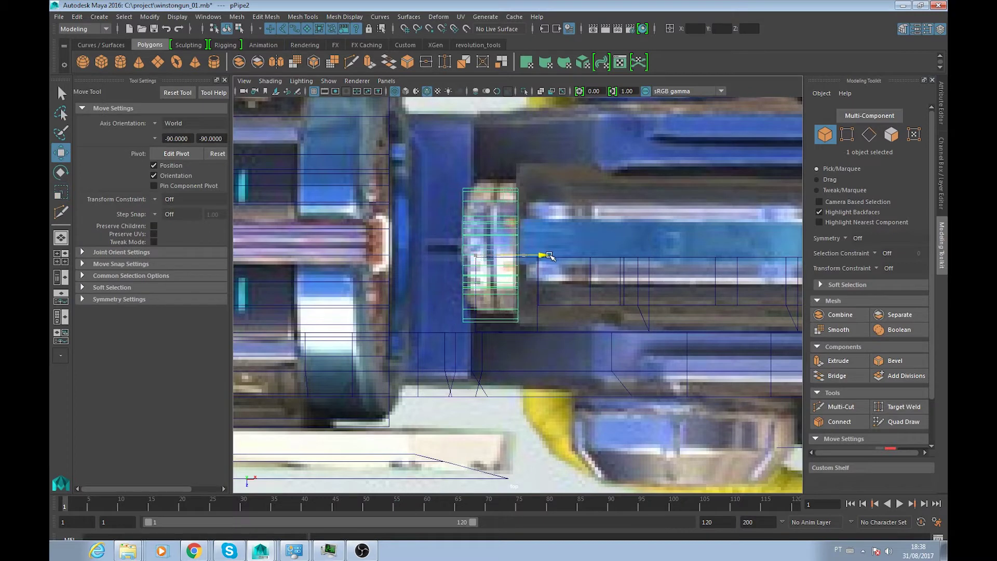
{"action": "key", "text": "r"}
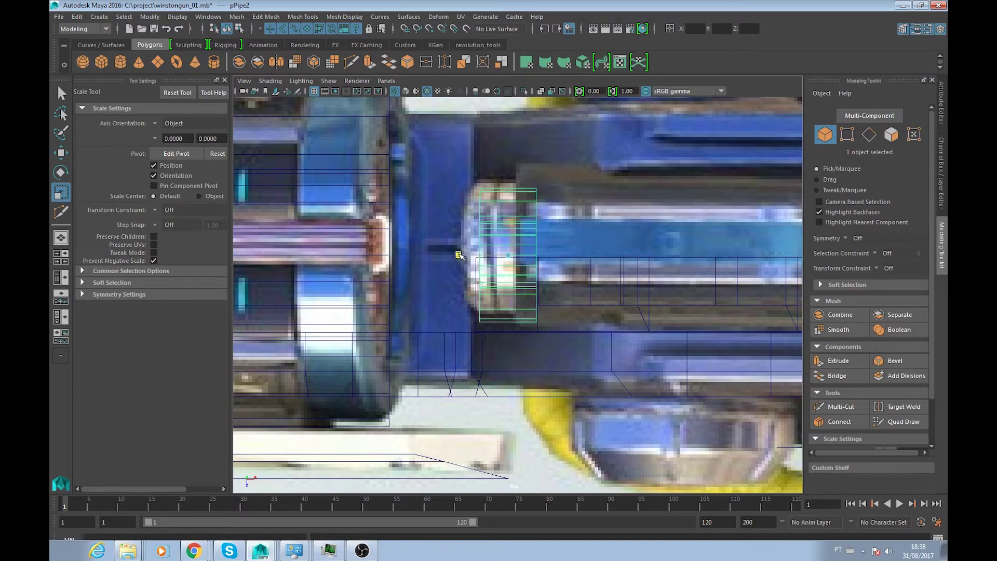
{"action": "key", "text": "w"}
{"action": "mouse_move", "coordinate": [567, 258]}
{"action": "left_mouse_down"}
{"action": "mouse_move", "coordinate": [498, 259]}
{"action": "mouse_move", "coordinate": [597, 276]}
{"action": "left_mouse_up"}
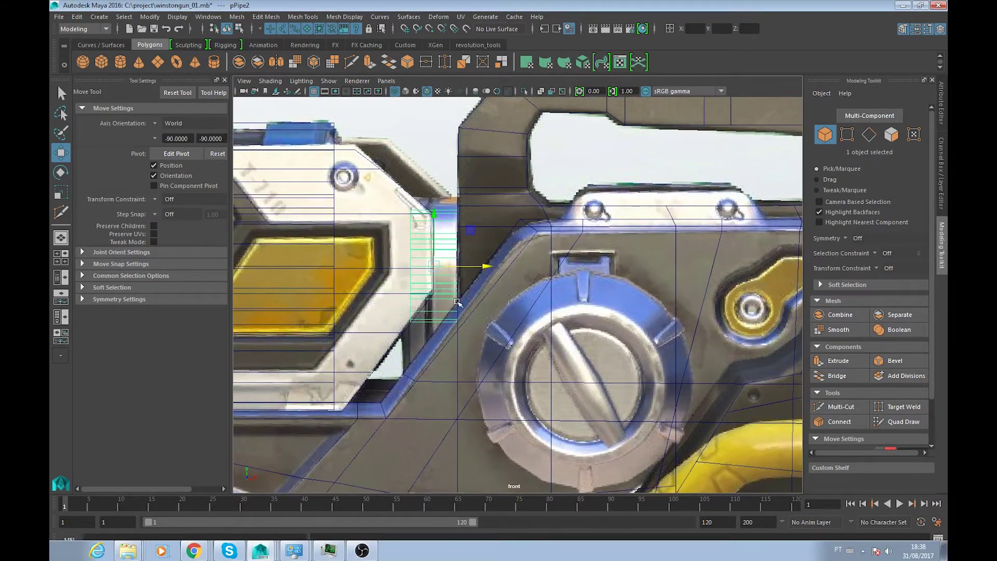
- Pan and zoom across the reference sheet to the gun's round cap area
{"action": "scroll", "coordinate": [457, 302], "scroll_direction": "down", "scroll_amount": 1}
{"action": "scroll", "coordinate": [456, 306], "scroll_direction": "down", "scroll_amount": 3}
{"action": "middle_click_drag", "start_coordinate": [453, 311], "coordinate": [394, 376], "text": "alt"}
{"action": "middle_click_drag", "start_coordinate": [390, 329], "coordinate": [671, 352], "text": "alt"}
{"action": "scroll", "coordinate": [668, 351], "scroll_direction": "up", "scroll_amount": 2}
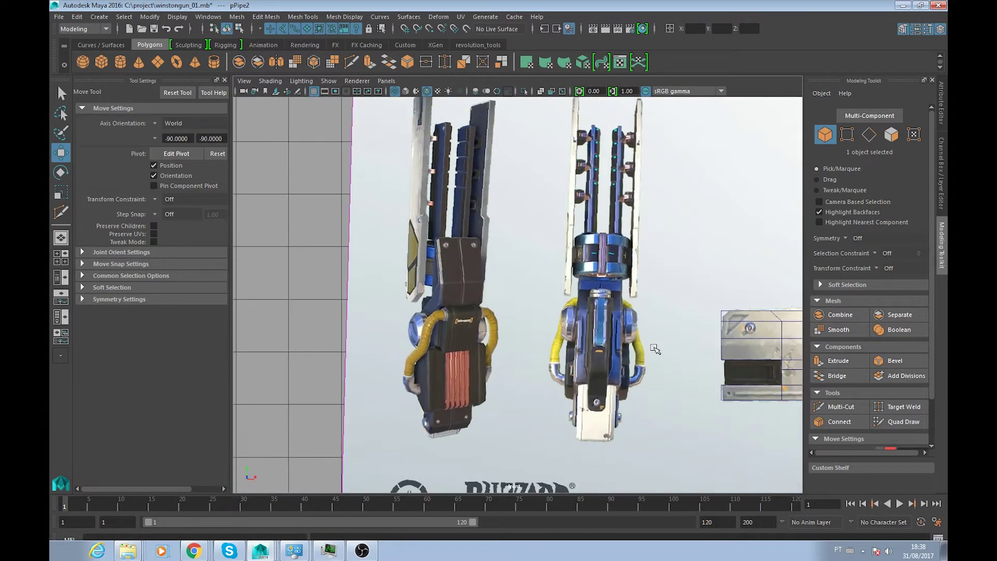
{"action": "scroll", "coordinate": [660, 349], "scroll_direction": "up", "scroll_amount": 2}
{"action": "scroll", "coordinate": [608, 343], "scroll_direction": "up", "scroll_amount": 1}
{"action": "scroll", "coordinate": [598, 341], "scroll_direction": "up", "scroll_amount": 2}
{"action": "scroll", "coordinate": [587, 340], "scroll_direction": "up", "scroll_amount": 1}
{"action": "scroll", "coordinate": [575, 338], "scroll_direction": "down", "scroll_amount": 5}
{"action": "scroll", "coordinate": [575, 338], "scroll_direction": "up", "scroll_amount": 3}
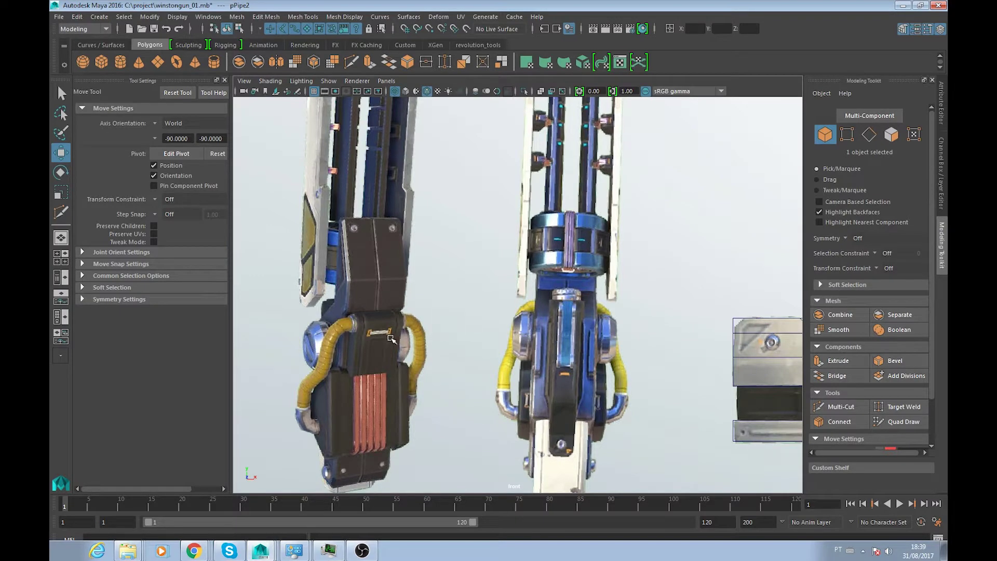
{"action": "middle_click_drag", "start_coordinate": [398, 338], "coordinate": [412, 325], "text": "alt"}
{"action": "middle_click_drag", "start_coordinate": [640, 326], "coordinate": [307, 269], "text": "alt"}
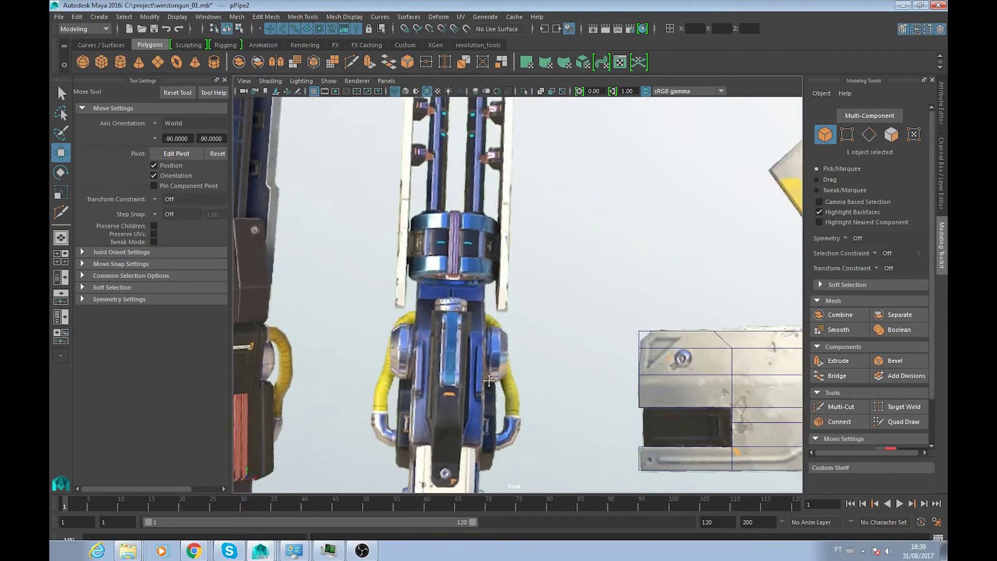
{"action": "middle_click_drag", "start_coordinate": [606, 304], "coordinate": [478, 309], "text": "alt"}
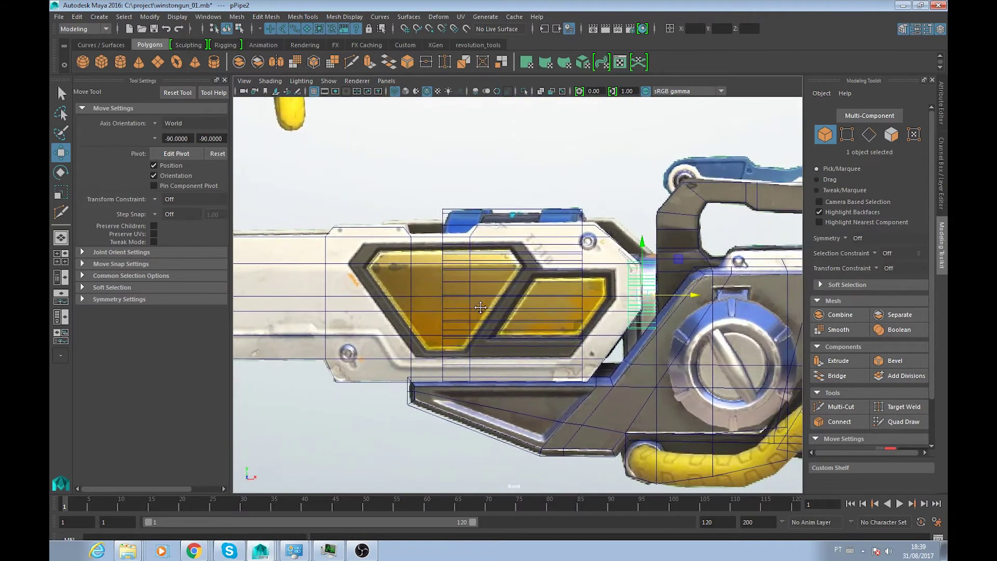
{"action": "middle_click_drag", "start_coordinate": [667, 358], "coordinate": [587, 335], "text": "alt"}
- Enlarge and lower the pipe to match the connector in the front reference
{"action": "key", "text": "r"}
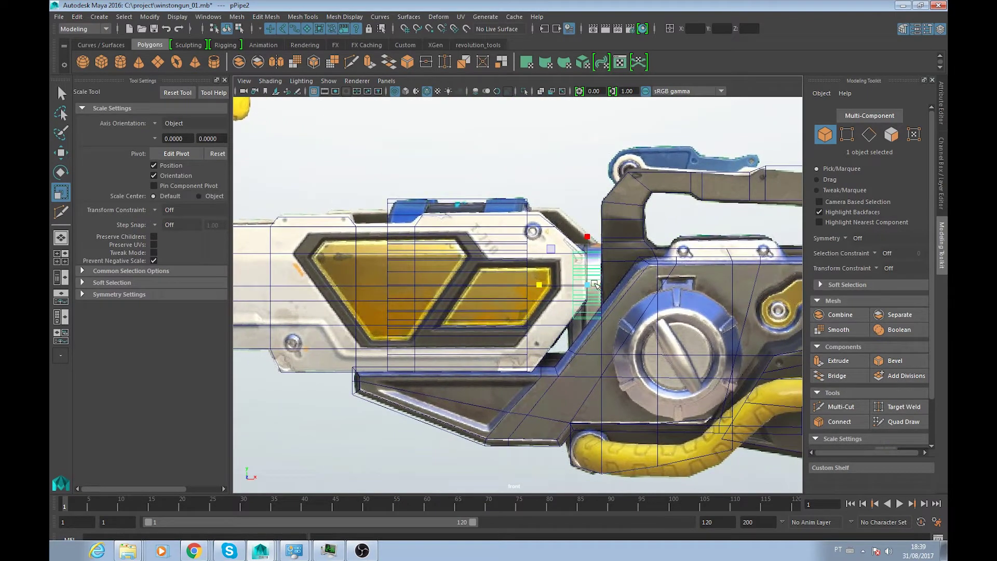
{"action": "middle_click_drag", "start_coordinate": [550, 250], "coordinate": [546, 243]}
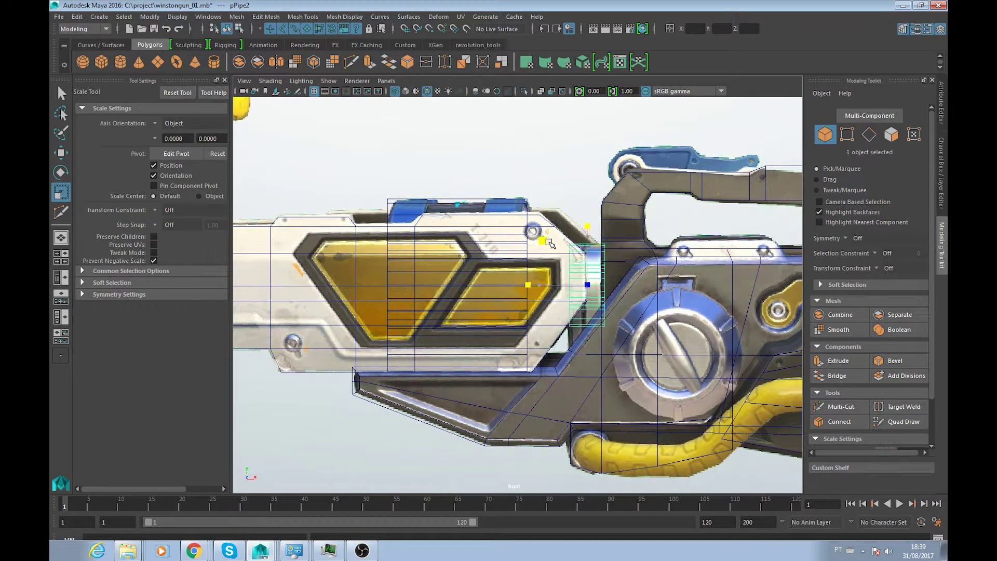
{"action": "key", "text": "w"}
{"action": "middle_click_drag", "start_coordinate": [596, 239], "coordinate": [594, 247]}
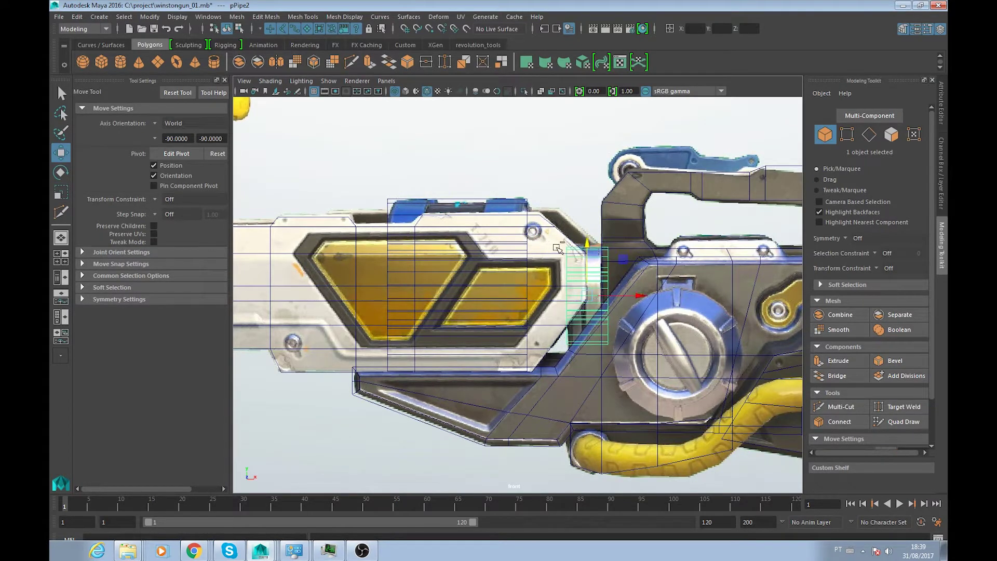
{"action": "key", "text": "r"}
{"action": "middle_click_drag", "start_coordinate": [552, 260], "coordinate": [545, 255]}
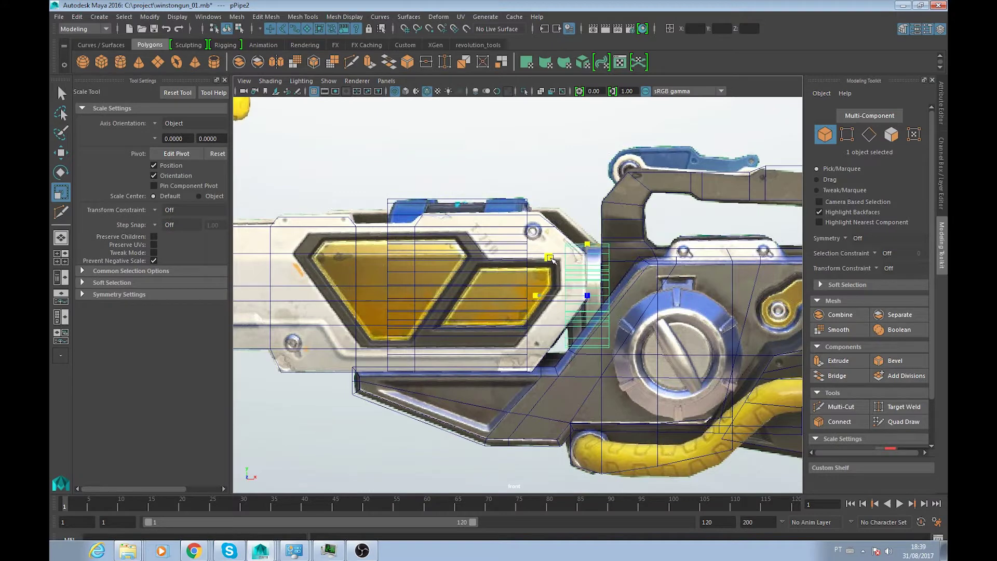
{"action": "key", "text": "w"}
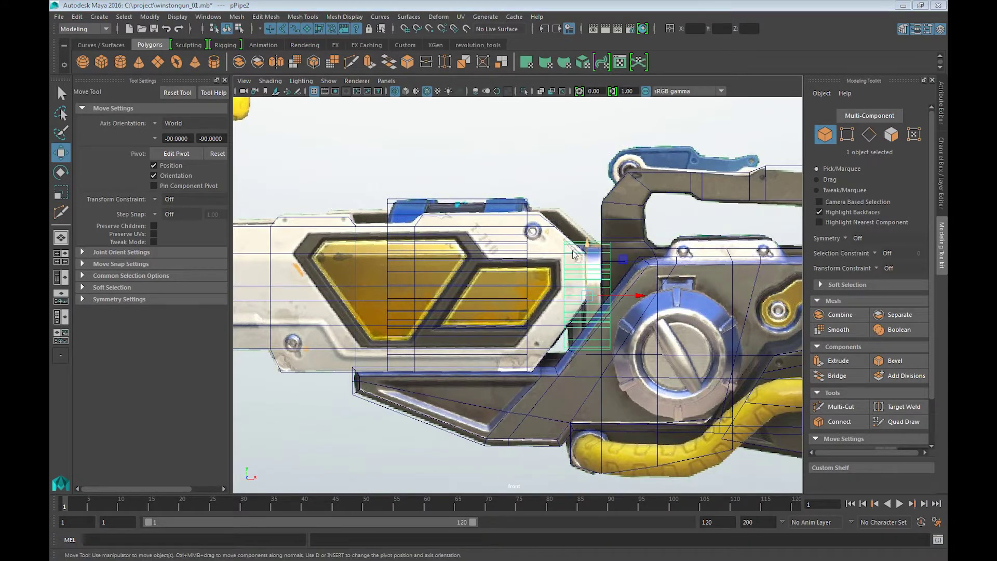
{"action": "left_click_drag", "start_coordinate": [590, 248], "coordinate": [590, 274]}
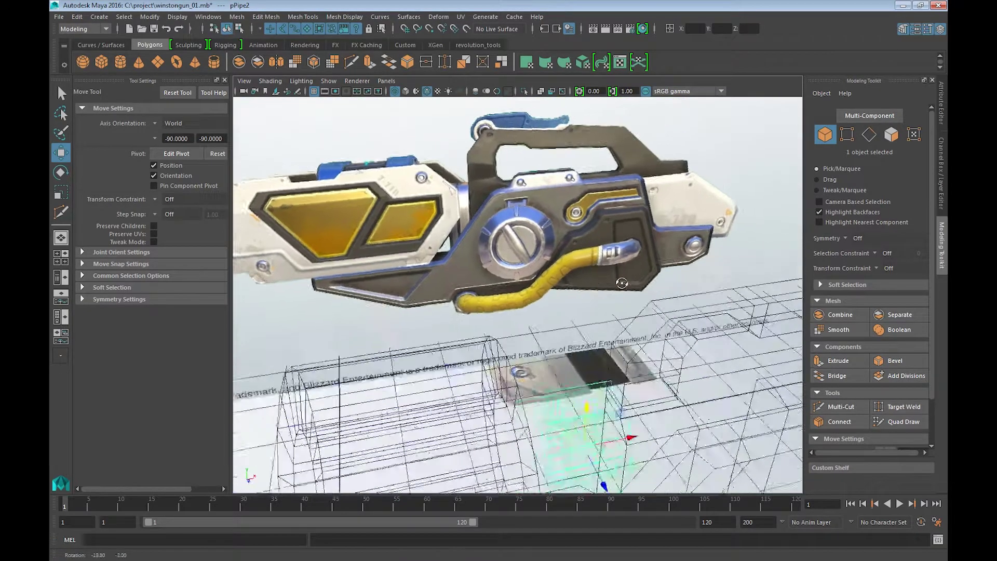
- Select the side panel piece polySurface1 and switch to textured shading so the front reference image shows
{"action": "mouse_move", "coordinate": [521, 330]}
{"action": "left_mouse_down", "text": "alt"}
{"action": "mouse_move", "coordinate": [490, 302]}
{"action": "mouse_move", "coordinate": [638, 393]}
{"action": "mouse_move", "coordinate": [502, 393]}
{"action": "mouse_move", "coordinate": [514, 397]}
{"action": "left_mouse_up", "text": "alt"}
{"action": "key", "text": "alt+a"}
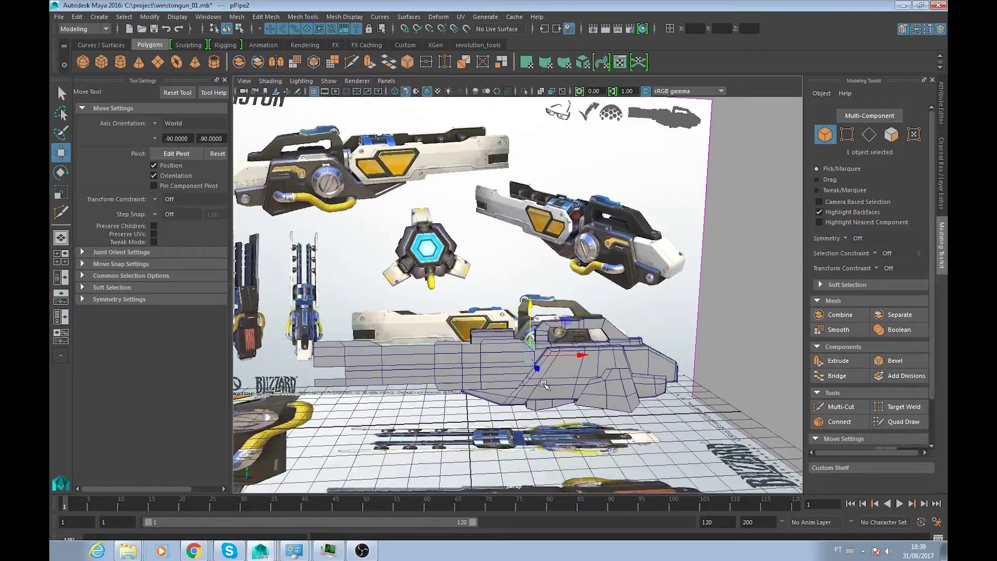
{"action": "key", "text": "space"}
{"action": "key", "text": "space"}
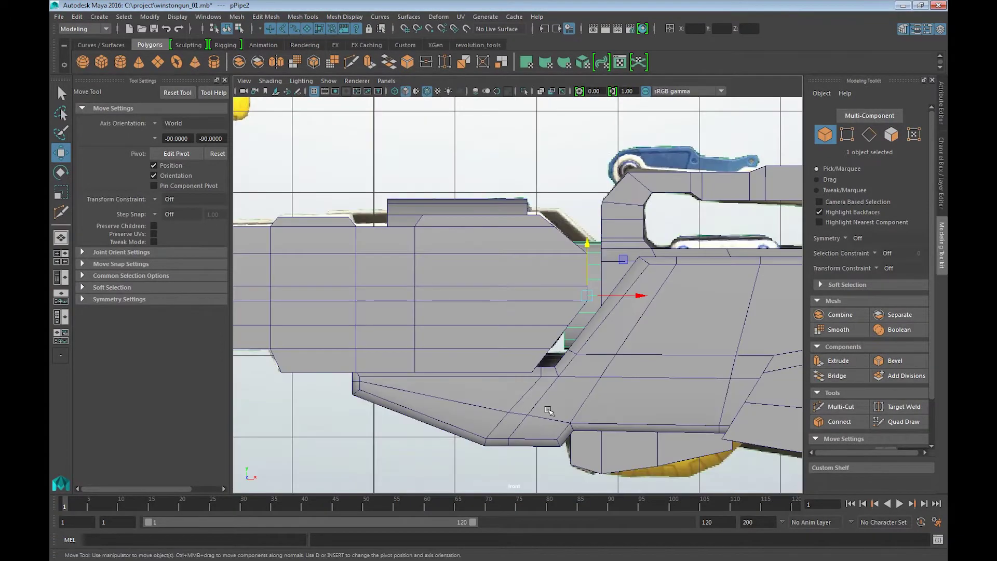
{"action": "middle_click_drag", "start_coordinate": [630, 358], "coordinate": [503, 381], "text": "alt"}
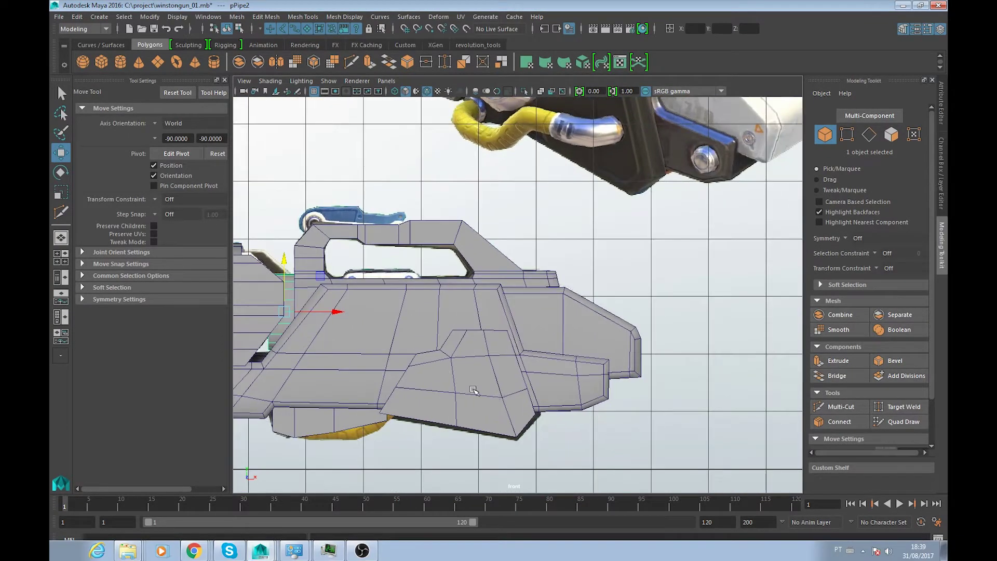
{"action": "left_click", "coordinate": [502, 385]}
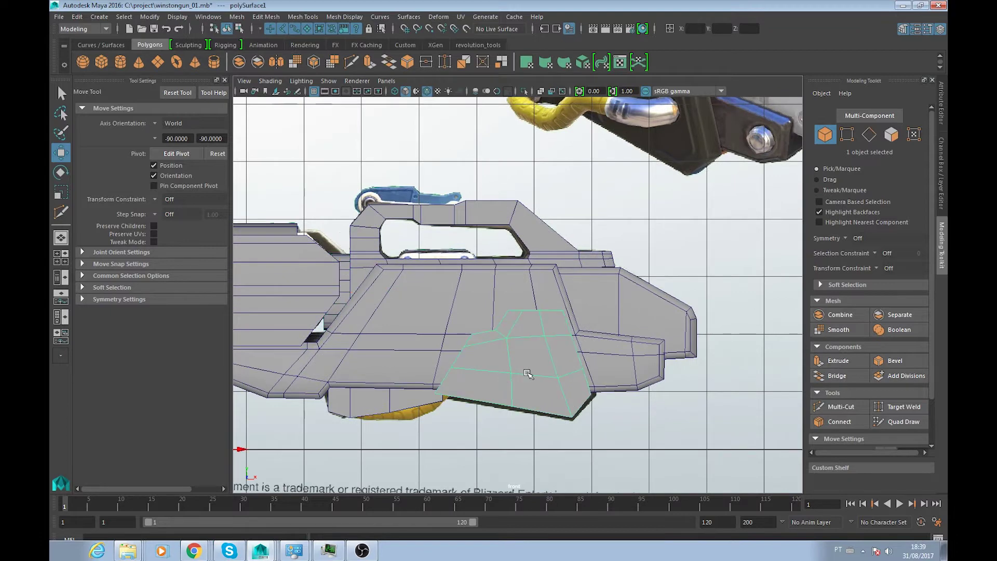
{"action": "key", "text": "6"}
{"action": "scroll", "coordinate": [498, 418], "scroll_direction": "up", "scroll_amount": 3}
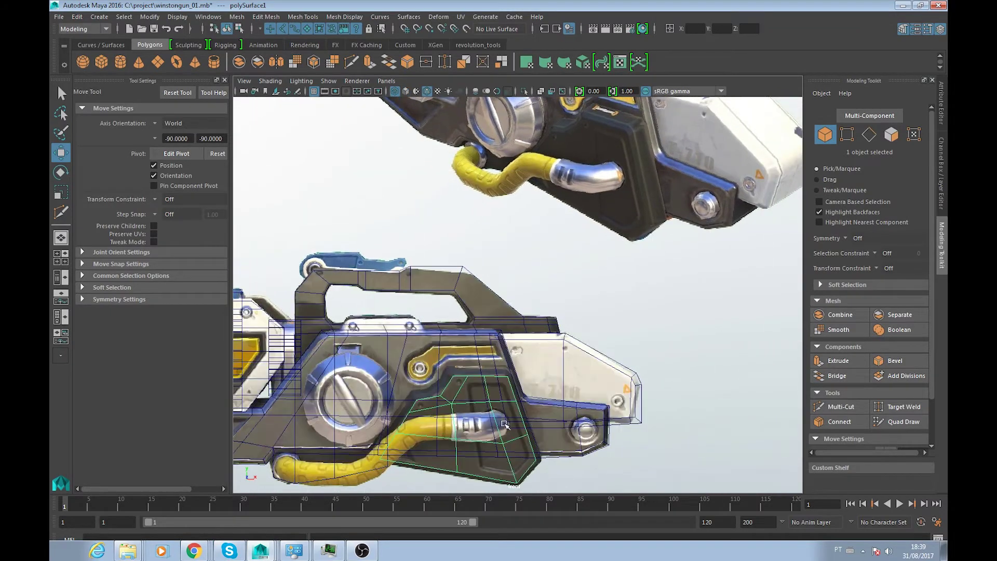
{"action": "scroll", "coordinate": [490, 310], "scroll_direction": "up", "scroll_amount": 2}
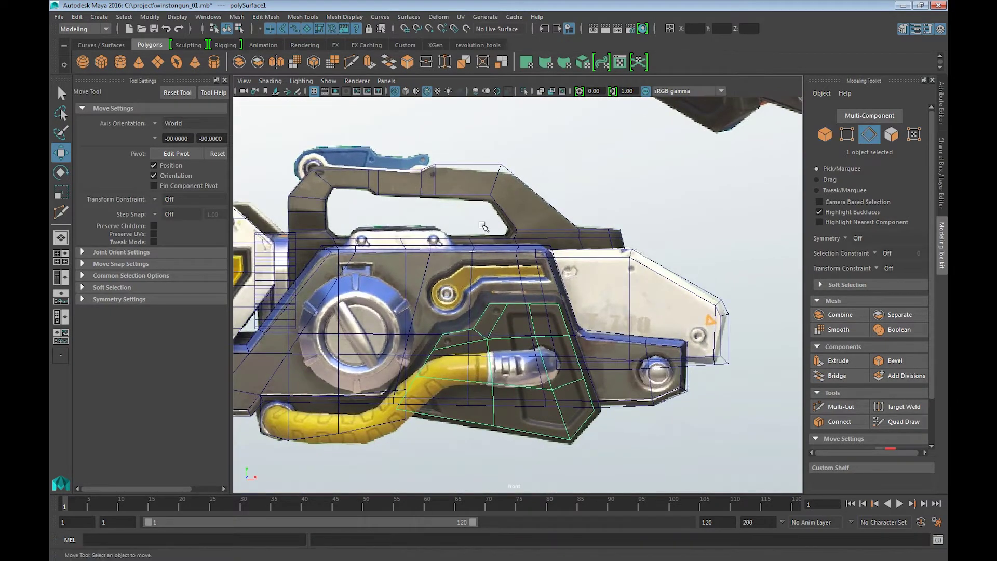
- Extrude the fourteen border edges around the hose area with an Offset of 0.06
{"action": "key", "text": "F10"}
{"action": "scroll", "coordinate": [484, 327], "scroll_direction": "up", "scroll_amount": 2}
{"action": "scroll", "coordinate": [487, 361], "scroll_direction": "up", "scroll_amount": 2}
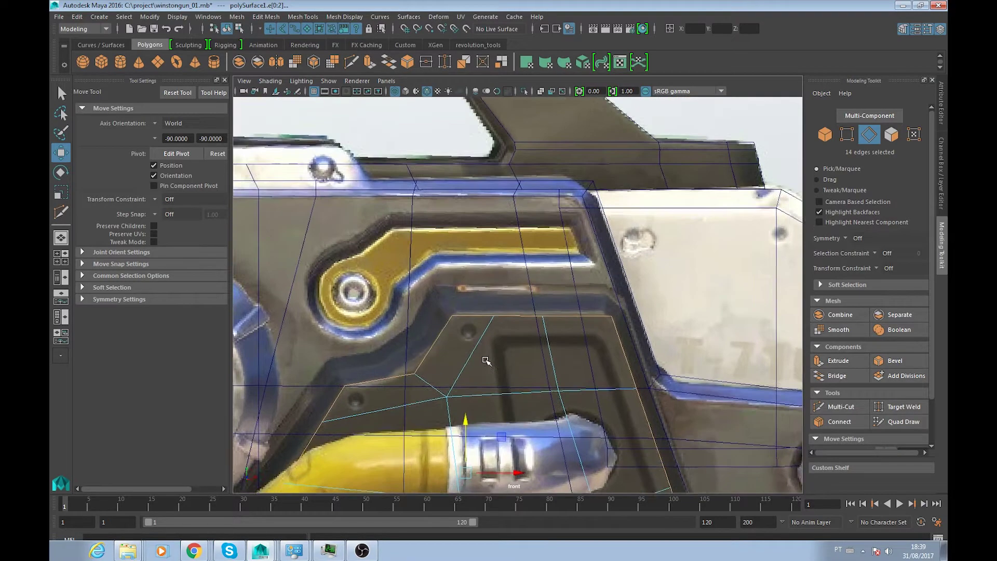
{"action": "middle_click_drag", "start_coordinate": [487, 360], "coordinate": [586, 317], "text": "alt"}
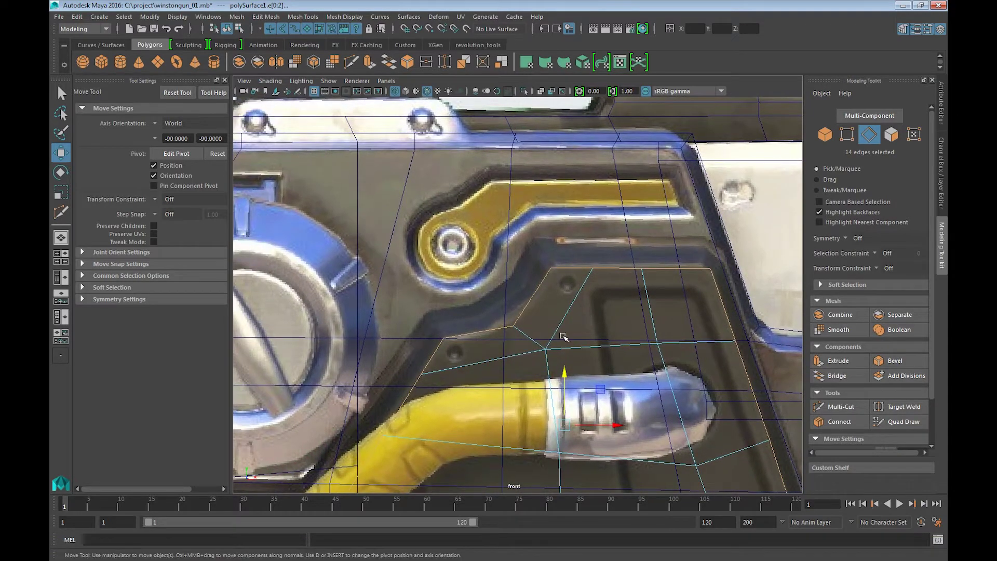
{"action": "key", "text": "ctrl+e"}
{"action": "left_click_drag", "start_coordinate": [665, 324], "coordinate": [679, 324]}
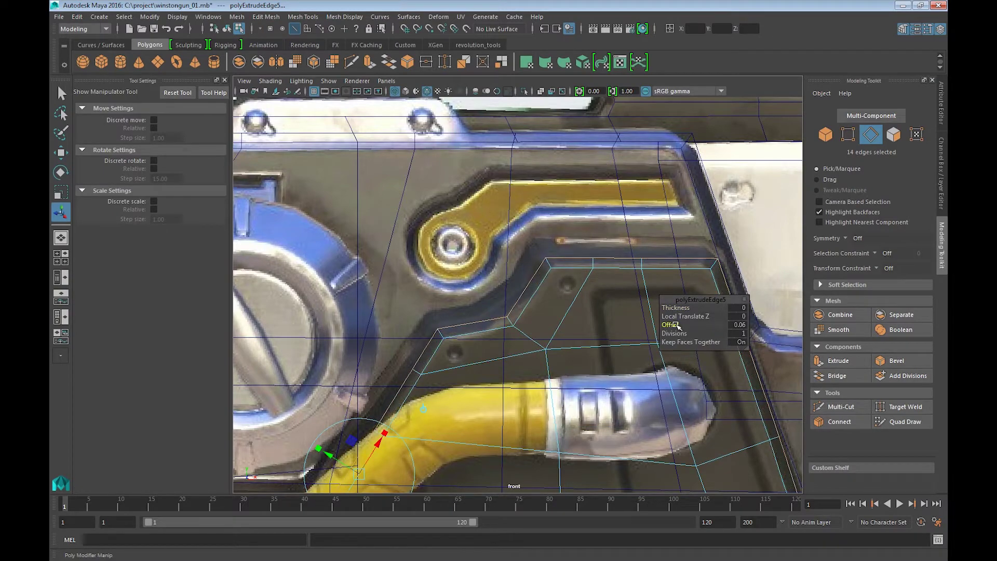
{"action": "middle_click_drag", "start_coordinate": [678, 325], "coordinate": [543, 223], "text": "alt"}
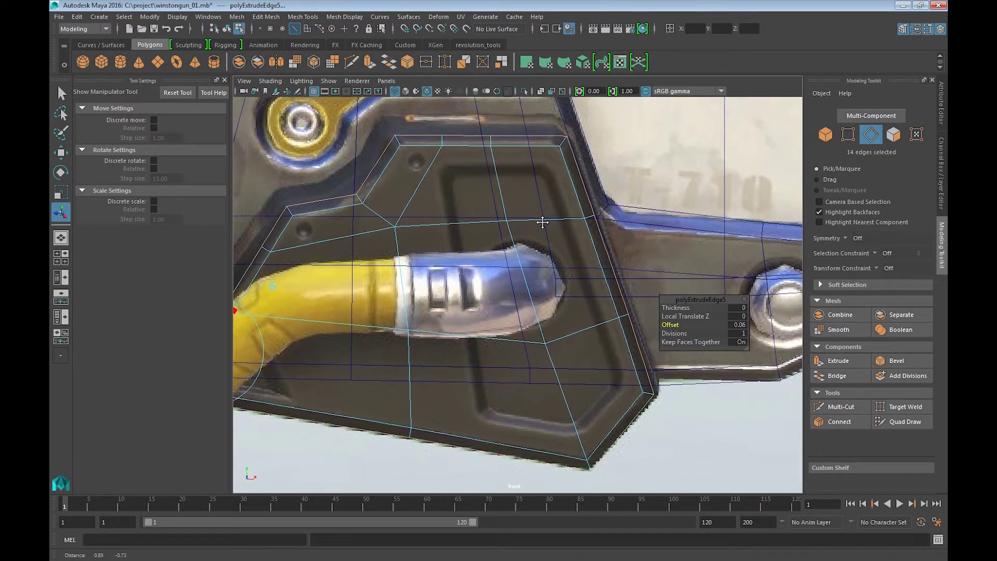
{"action": "middle_click_drag", "start_coordinate": [543, 222], "coordinate": [583, 314], "text": "alt"}
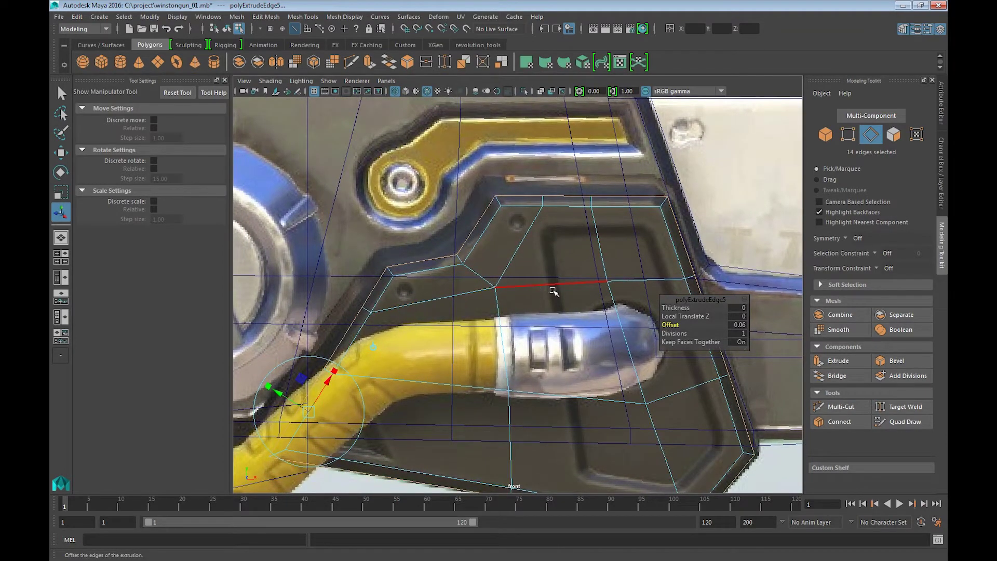
{"action": "key", "text": "w"}
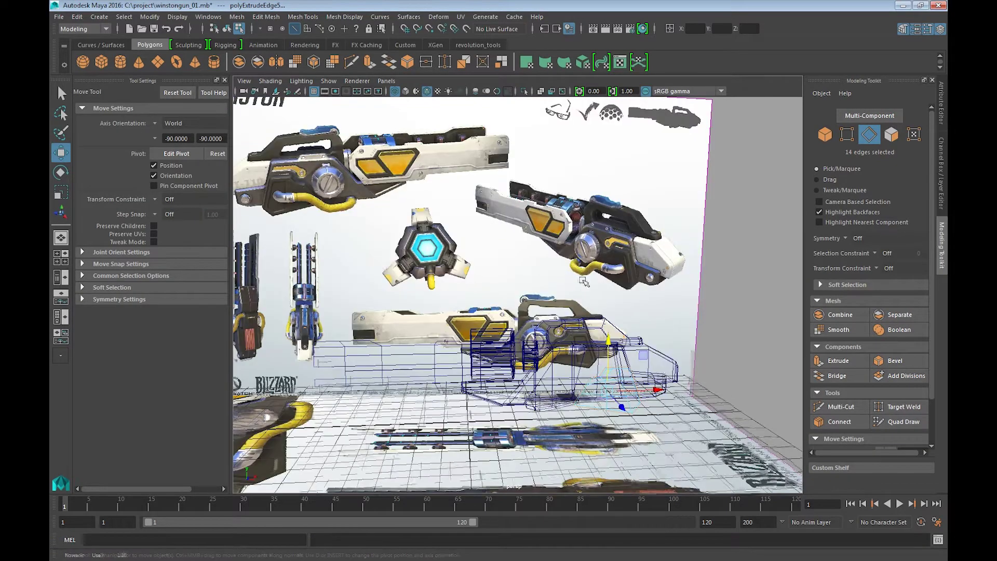
- Extrude the panel rim edges again and pull them out to give the panel depth
{"action": "key", "text": "f"}
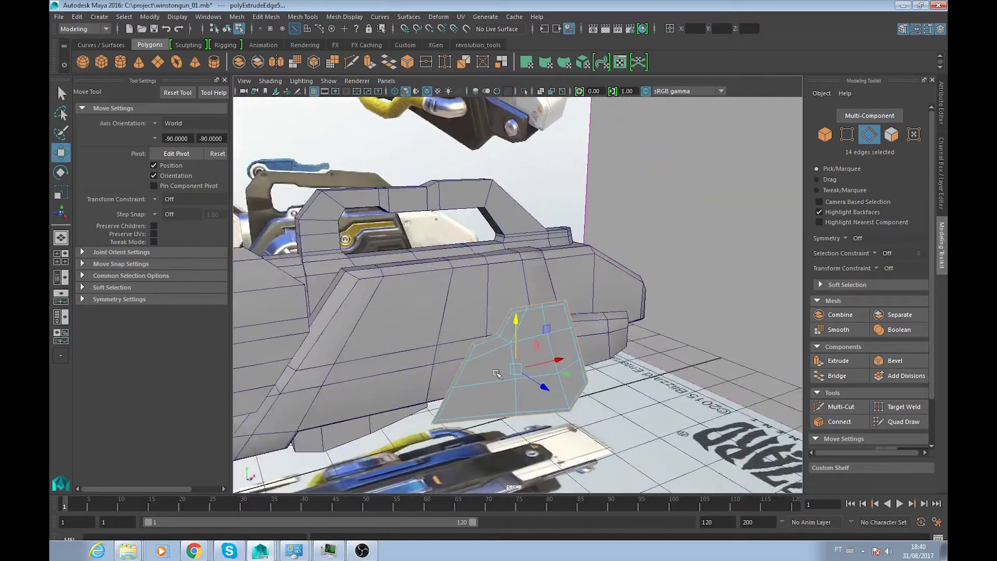
{"action": "left_click_drag", "start_coordinate": [545, 387], "coordinate": [569, 334]}
{"action": "key", "text": "ctrl+e"}
{"action": "left_click_drag", "start_coordinate": [630, 390], "coordinate": [518, 317]}
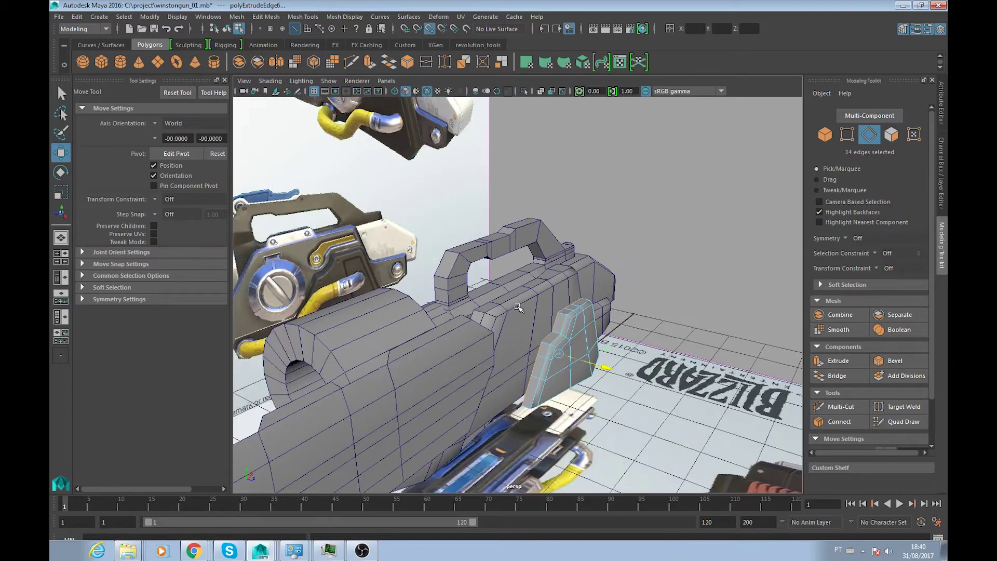
{"action": "mouse_move", "coordinate": [518, 307]}
{"action": "middle_mouse_down"}
{"action": "mouse_move", "coordinate": [545, 303]}
{"action": "mouse_move", "coordinate": [534, 295]}
{"action": "middle_mouse_up"}
{"action": "mouse_move", "coordinate": [542, 306]}
{"action": "left_mouse_down", "text": "alt"}
{"action": "mouse_move", "coordinate": [594, 415]}
{"action": "mouse_move", "coordinate": [638, 444]}
{"action": "left_mouse_up", "text": "alt"}
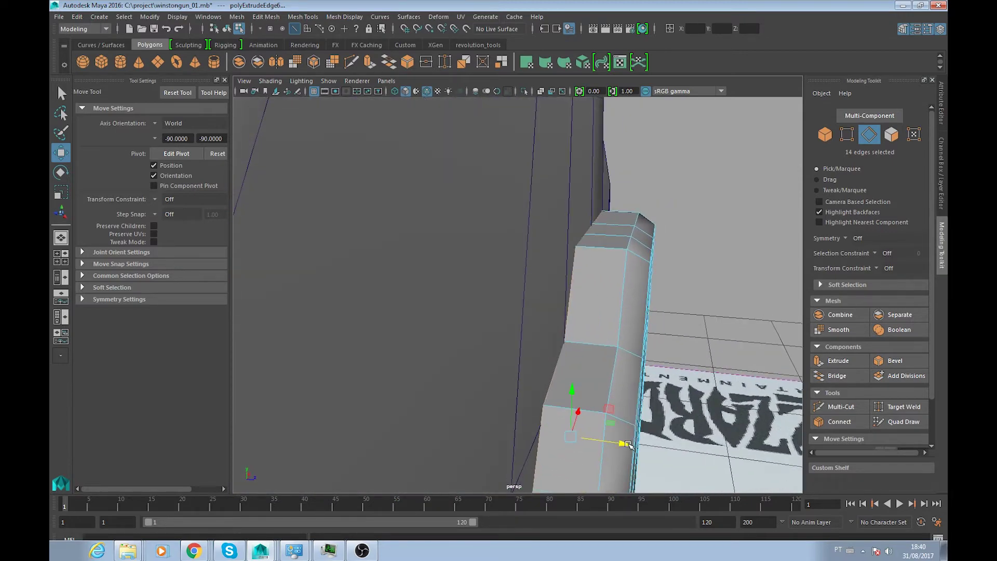
{"action": "left_click_drag", "start_coordinate": [629, 445], "coordinate": [591, 431], "text": "alt"}
- Check the panel in side and front views and select an edge loop near the dial and hose
{"action": "key", "text": "space"}
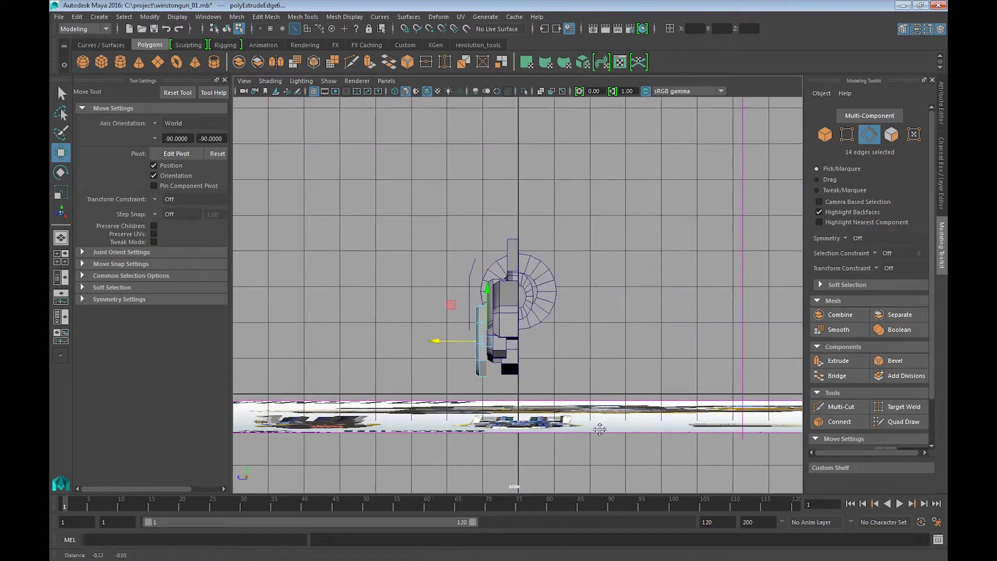
{"action": "key", "text": "f"}
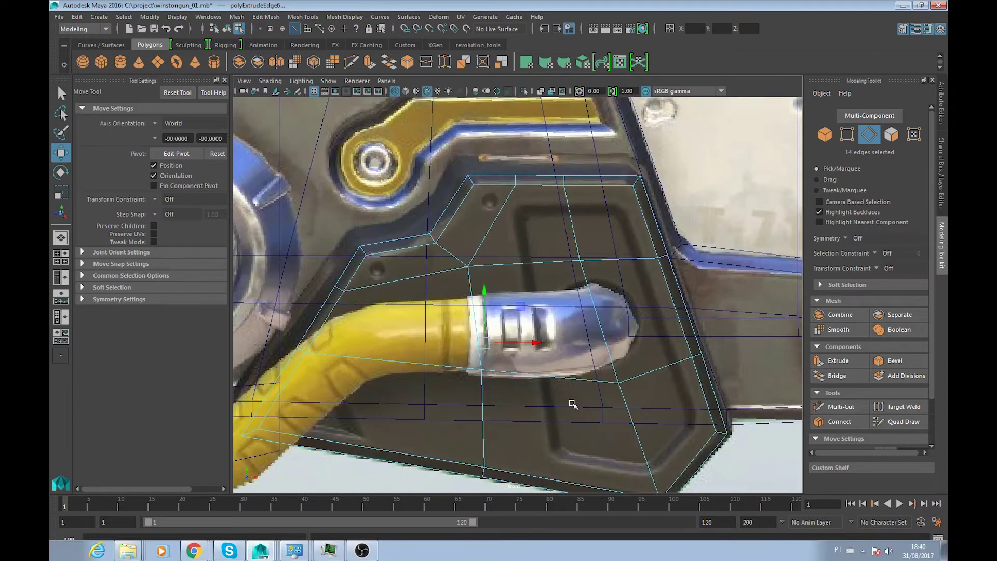
{"action": "mouse_move", "coordinate": [586, 408]}
{"action": "middle_mouse_down", "text": "alt"}
{"action": "mouse_move", "coordinate": [601, 401]}
{"action": "mouse_move", "coordinate": [584, 391]}
{"action": "mouse_move", "coordinate": [672, 374]}
{"action": "middle_mouse_up", "text": "alt"}
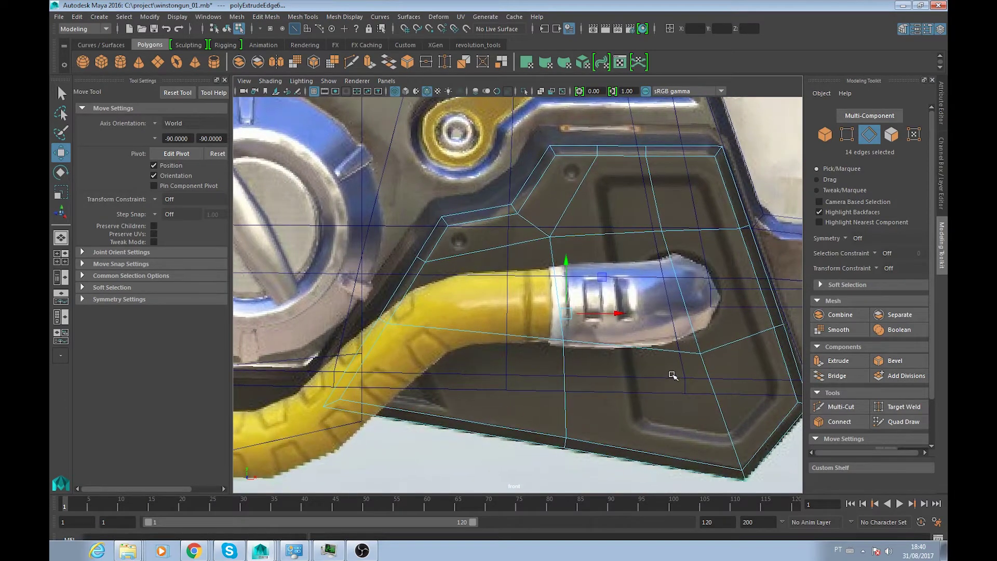
{"action": "double_click", "coordinate": [685, 387]}
{"action": "mouse_move", "coordinate": [695, 412]}
{"action": "middle_mouse_down", "text": "alt"}
{"action": "mouse_move", "coordinate": [617, 408]}
{"action": "mouse_move", "coordinate": [621, 475]}
{"action": "mouse_move", "coordinate": [628, 407]}
{"action": "mouse_move", "coordinate": [666, 389]}
{"action": "mouse_move", "coordinate": [780, 406]}
{"action": "mouse_move", "coordinate": [727, 419]}
{"action": "middle_mouse_up", "text": "alt"}
{"action": "scroll", "coordinate": [726, 419], "scroll_direction": "up", "scroll_amount": 3}
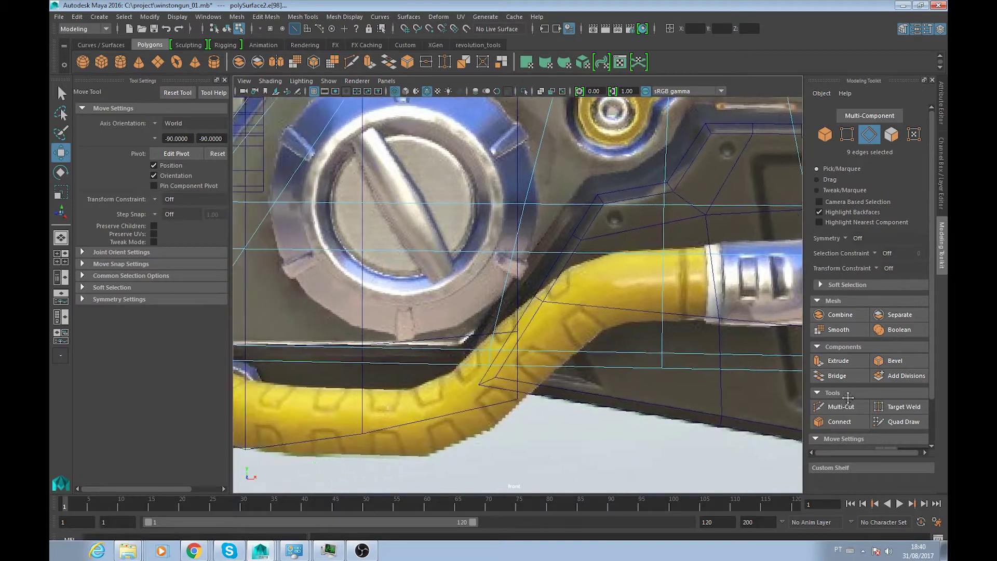
{"action": "middle_click_drag", "start_coordinate": [726, 419], "coordinate": [750, 424], "text": "alt"}
{"action": "scroll", "coordinate": [750, 424], "scroll_direction": "down", "scroll_amount": 3}
{"action": "scroll", "coordinate": [596, 439], "scroll_direction": "down", "scroll_amount": 2}
{"action": "scroll", "coordinate": [661, 429], "scroll_direction": "down", "scroll_amount": 1}
{"action": "scroll", "coordinate": [594, 463], "scroll_direction": "down", "scroll_amount": 1}
{"action": "scroll", "coordinate": [592, 456], "scroll_direction": "down", "scroll_amount": 3}
{"action": "scroll", "coordinate": [592, 456], "scroll_direction": "down", "scroll_amount": 3}
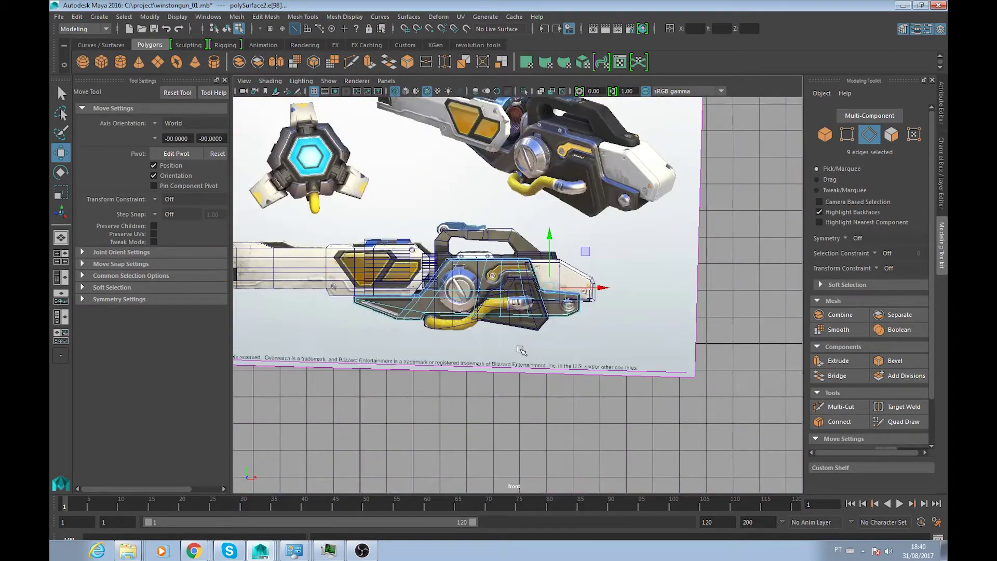
{"action": "mouse_move", "coordinate": [593, 456]}
{"action": "middle_mouse_down", "text": "alt"}
{"action": "mouse_move", "coordinate": [630, 438]}
{"action": "mouse_move", "coordinate": [646, 276]}
{"action": "middle_mouse_up", "text": "alt"}
{"action": "scroll", "coordinate": [630, 438], "scroll_direction": "up", "scroll_amount": 3}
{"action": "scroll", "coordinate": [543, 370], "scroll_direction": "up", "scroll_amount": 2}
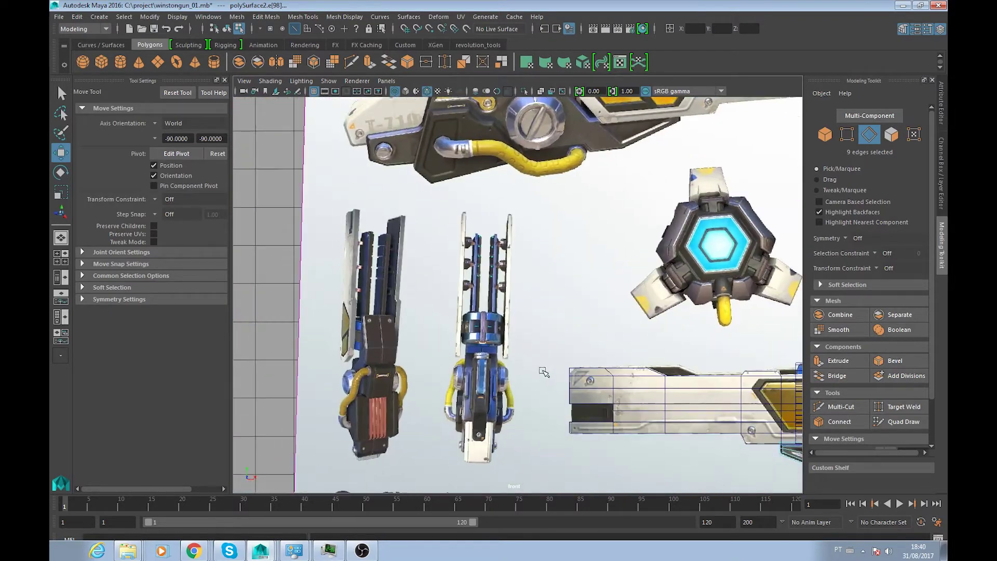
{"action": "scroll", "coordinate": [392, 385], "scroll_direction": "up", "scroll_amount": 2}
{"action": "middle_click_drag", "start_coordinate": [387, 393], "coordinate": [461, 363], "text": "alt"}
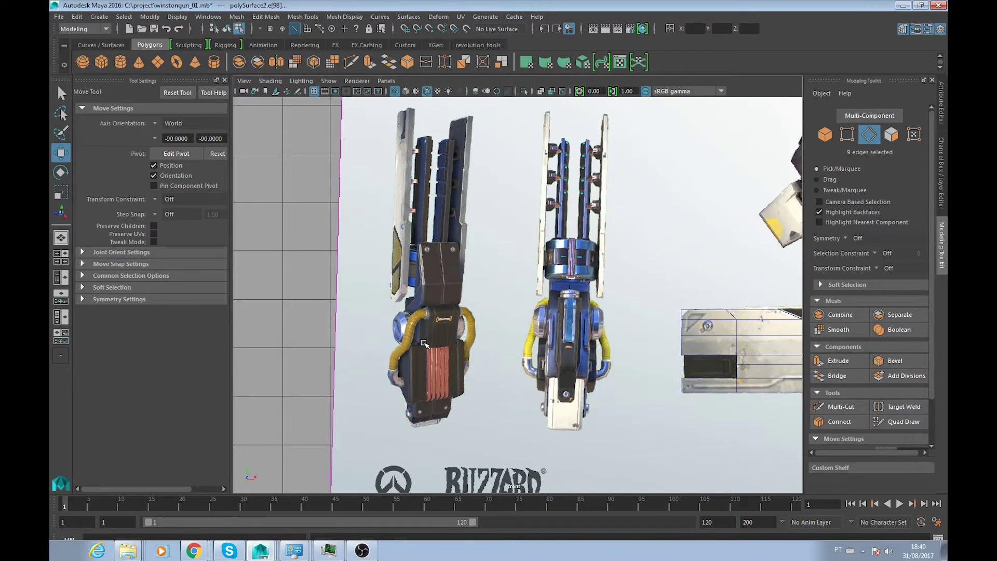
{"action": "scroll", "coordinate": [424, 344], "scroll_direction": "up", "scroll_amount": 2}
{"action": "scroll", "coordinate": [425, 344], "scroll_direction": "up", "scroll_amount": 2}
{"action": "scroll", "coordinate": [425, 344], "scroll_direction": "up", "scroll_amount": 2}
{"action": "scroll", "coordinate": [442, 277], "scroll_direction": "up", "scroll_amount": 1}
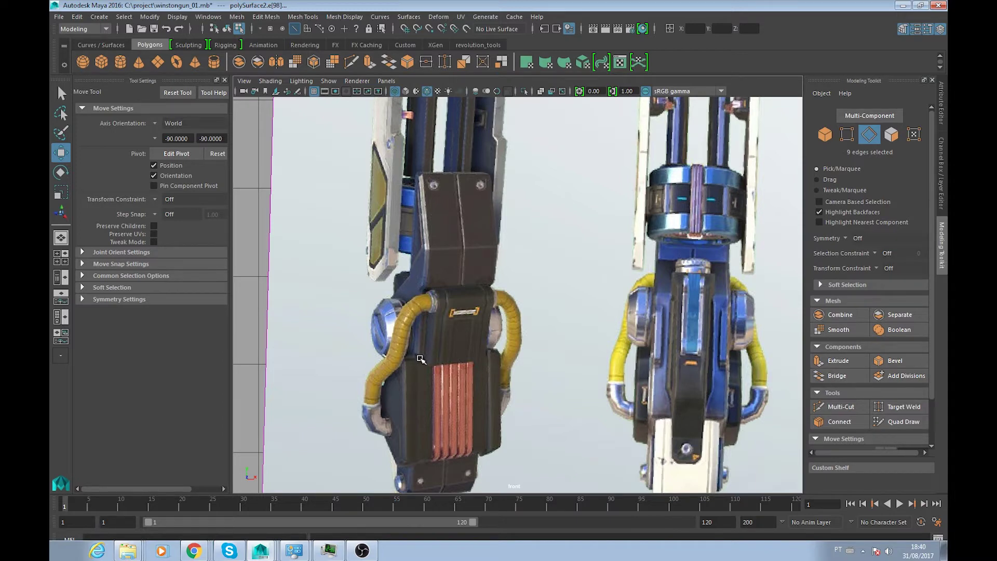
{"action": "mouse_move", "coordinate": [429, 399]}
{"action": "middle_mouse_down", "text": "alt"}
{"action": "mouse_move", "coordinate": [540, 338]}
{"action": "mouse_move", "coordinate": [568, 356]}
{"action": "mouse_move", "coordinate": [349, 329]}
{"action": "mouse_move", "coordinate": [752, 356]}
{"action": "mouse_move", "coordinate": [603, 350]}
{"action": "middle_mouse_up", "text": "alt"}
{"action": "scroll", "coordinate": [603, 350], "scroll_direction": "up", "scroll_amount": 3}
{"action": "scroll", "coordinate": [539, 327], "scroll_direction": "up", "scroll_amount": 2}
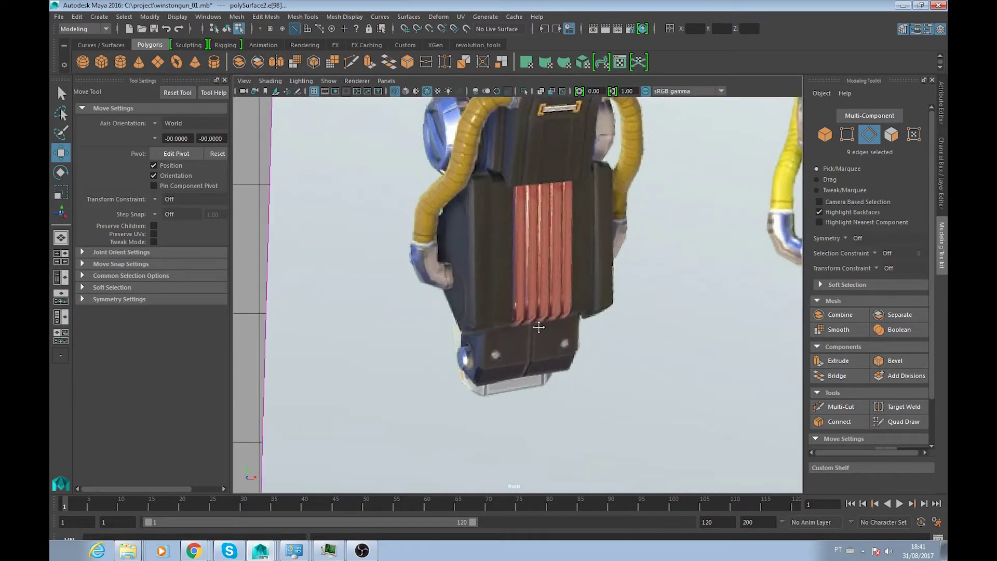
{"action": "middle_click_drag", "start_coordinate": [538, 327], "coordinate": [534, 368], "text": "alt"}
{"action": "middle_click_drag", "start_coordinate": [644, 374], "coordinate": [486, 356], "text": "alt"}
{"action": "scroll", "coordinate": [669, 365], "scroll_direction": "up", "scroll_amount": 2}
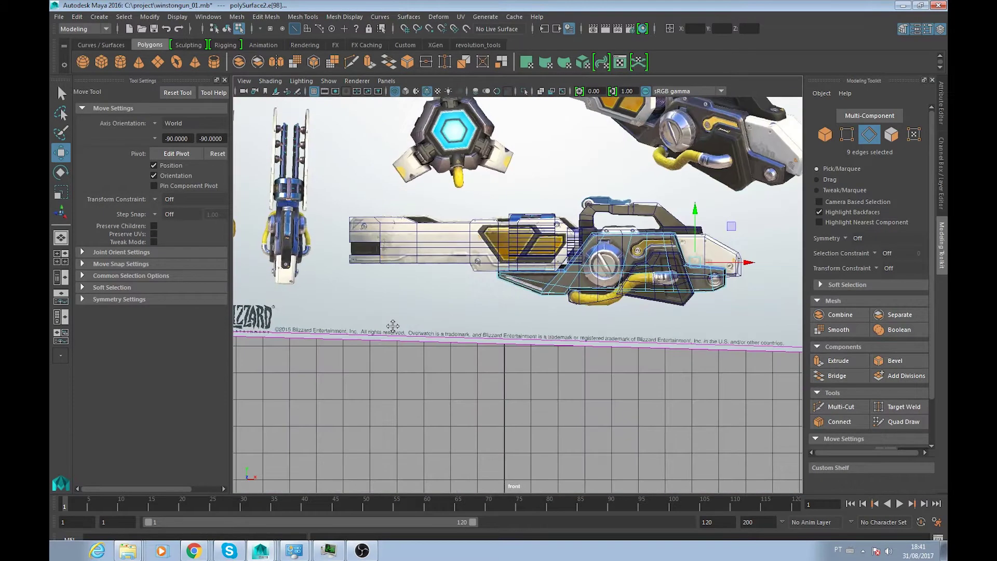
{"action": "mouse_move", "coordinate": [669, 366]}
{"action": "middle_mouse_down", "text": "alt"}
{"action": "mouse_move", "coordinate": [399, 318]}
{"action": "mouse_move", "coordinate": [534, 307]}
{"action": "middle_mouse_up", "text": "alt"}
{"action": "scroll", "coordinate": [387, 323], "scroll_direction": "up", "scroll_amount": 1}
{"action": "scroll", "coordinate": [387, 323], "scroll_direction": "down", "scroll_amount": 2}
{"action": "scroll", "coordinate": [520, 296], "scroll_direction": "up", "scroll_amount": 2}
{"action": "scroll", "coordinate": [416, 274], "scroll_direction": "up", "scroll_amount": 2}
{"action": "mouse_move", "coordinate": [415, 274]}
{"action": "middle_mouse_down", "text": "alt"}
{"action": "mouse_move", "coordinate": [598, 311]}
{"action": "mouse_move", "coordinate": [434, 308]}
{"action": "mouse_move", "coordinate": [422, 291]}
{"action": "middle_mouse_up", "text": "alt"}
{"action": "scroll", "coordinate": [408, 310], "scroll_direction": "down", "scroll_amount": 3}
{"action": "scroll", "coordinate": [459, 299], "scroll_direction": "up", "scroll_amount": 1}
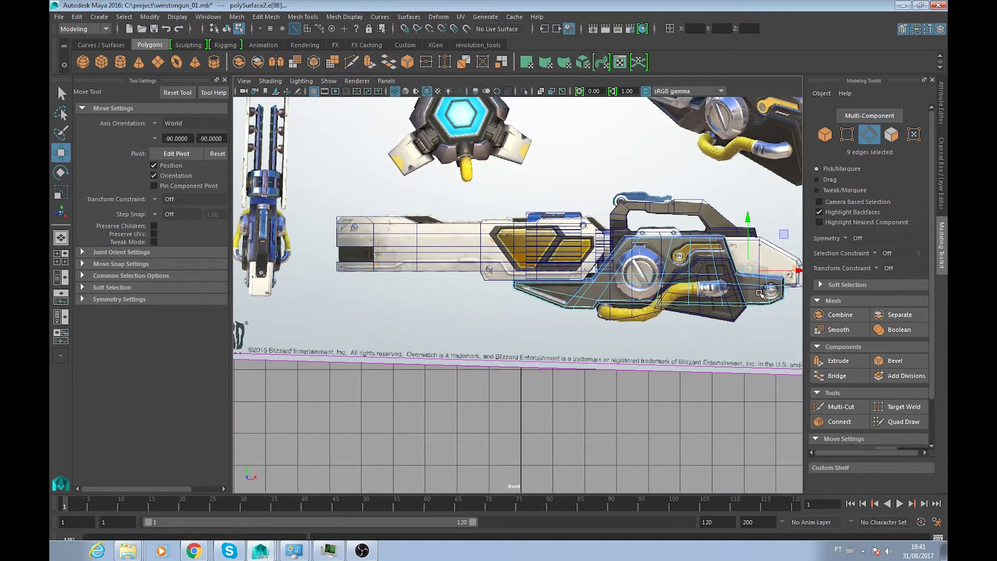
{"action": "middle_click_drag", "start_coordinate": [748, 295], "coordinate": [757, 294], "text": "alt"}
{"action": "scroll", "coordinate": [758, 294], "scroll_direction": "up", "scroll_amount": 2}
{"action": "middle_click_drag", "start_coordinate": [519, 291], "coordinate": [631, 323], "text": "alt"}
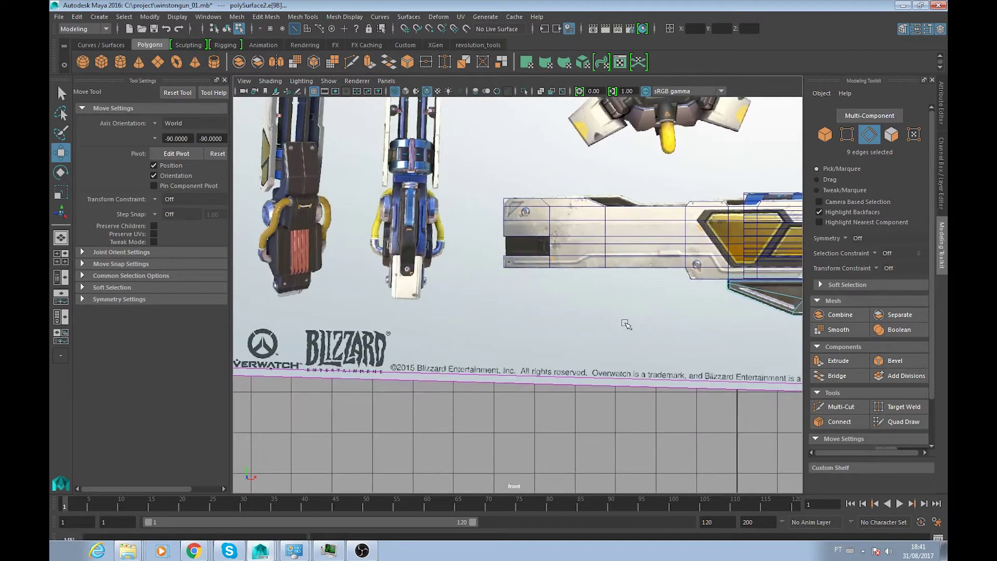
{"action": "scroll", "coordinate": [320, 236], "scroll_direction": "up", "scroll_amount": 2}
{"action": "middle_click_drag", "start_coordinate": [321, 237], "coordinate": [608, 286], "text": "alt"}
{"action": "scroll", "coordinate": [612, 389], "scroll_direction": "up", "scroll_amount": 2}
{"action": "scroll", "coordinate": [555, 383], "scroll_direction": "up", "scroll_amount": 2}
{"action": "scroll", "coordinate": [555, 383], "scroll_direction": "up", "scroll_amount": 2}
{"action": "scroll", "coordinate": [555, 382], "scroll_direction": "up", "scroll_amount": 1}
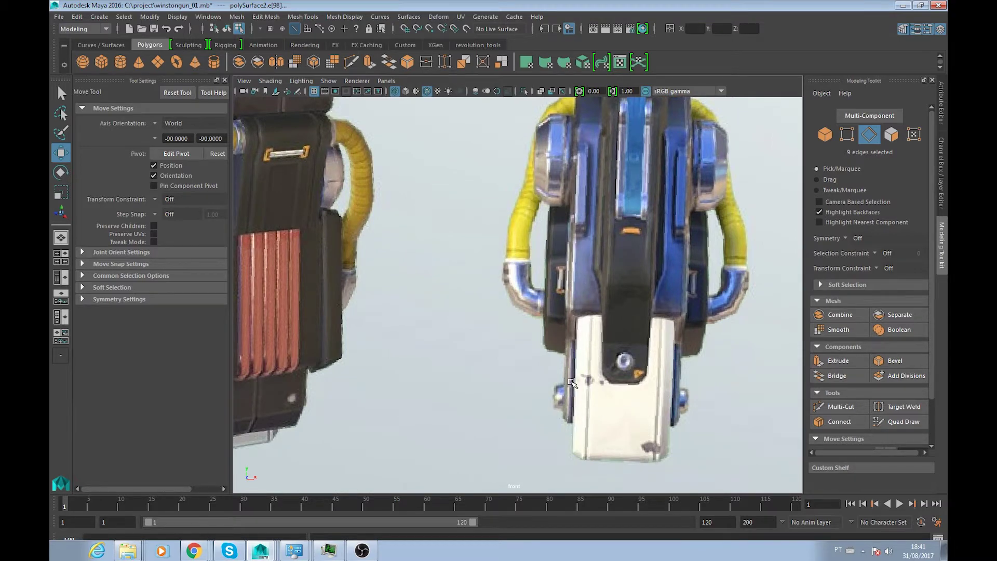
{"action": "scroll", "coordinate": [563, 263], "scroll_direction": "down", "scroll_amount": 1}
{"action": "scroll", "coordinate": [574, 244], "scroll_direction": "down", "scroll_amount": 3}
{"action": "scroll", "coordinate": [561, 279], "scroll_direction": "up", "scroll_amount": 2}
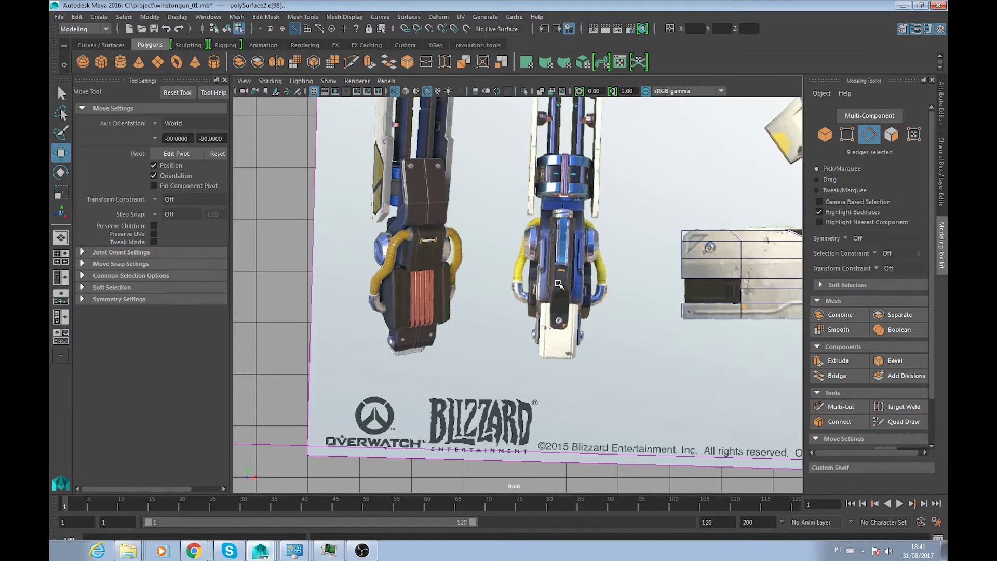
{"action": "scroll", "coordinate": [559, 284], "scroll_direction": "up", "scroll_amount": 2}
{"action": "middle_click_drag", "start_coordinate": [566, 214], "coordinate": [528, 318], "text": "alt"}
{"action": "middle_click_drag", "start_coordinate": [607, 350], "coordinate": [449, 330], "text": "alt"}
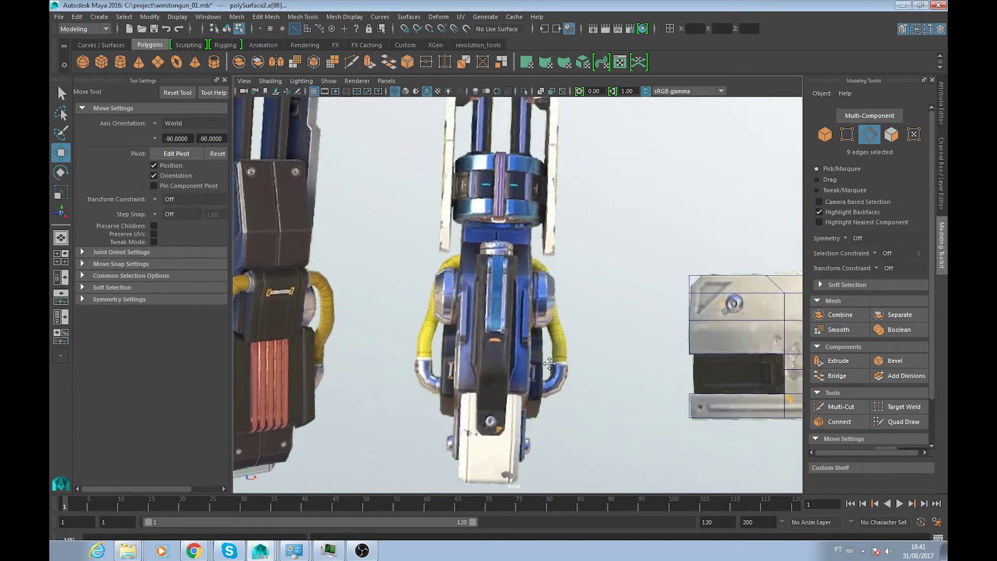
{"action": "middle_click_drag", "start_coordinate": [593, 339], "coordinate": [467, 333], "text": "alt"}
{"action": "mouse_move", "coordinate": [649, 338]}
{"action": "middle_mouse_down", "text": "alt"}
{"action": "mouse_move", "coordinate": [494, 342]}
{"action": "mouse_move", "coordinate": [509, 359]}
{"action": "middle_mouse_up", "text": "alt"}
{"action": "middle_click_drag", "start_coordinate": [623, 364], "coordinate": [483, 364], "text": "alt"}
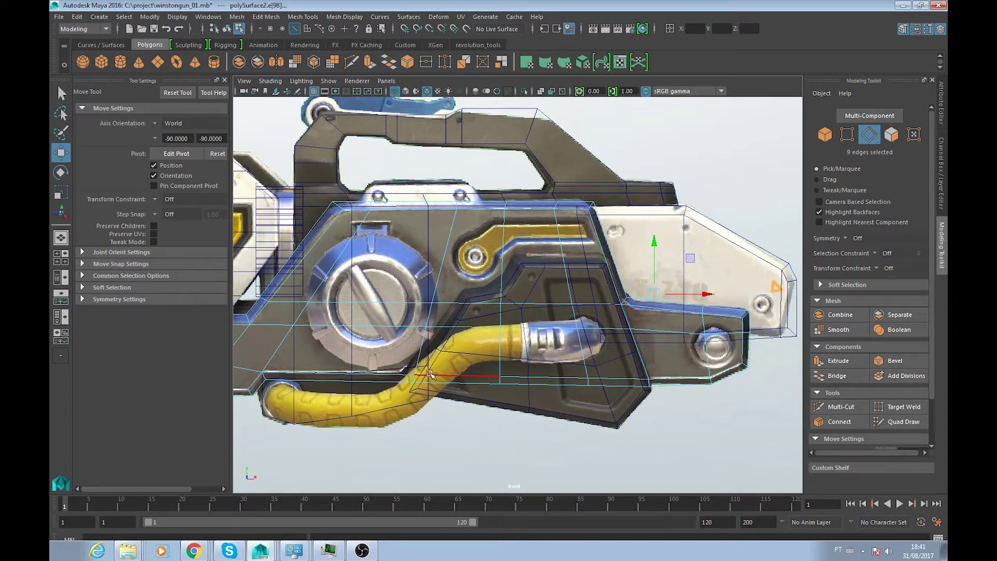
- Pan and zoom across the gun until the body fills the front view
{"action": "middle_click_drag", "start_coordinate": [438, 358], "coordinate": [625, 408], "text": "alt"}
{"action": "scroll", "coordinate": [405, 359], "scroll_direction": "up", "scroll_amount": 2}
{"action": "middle_click_drag", "start_coordinate": [406, 358], "coordinate": [524, 363], "text": "alt"}
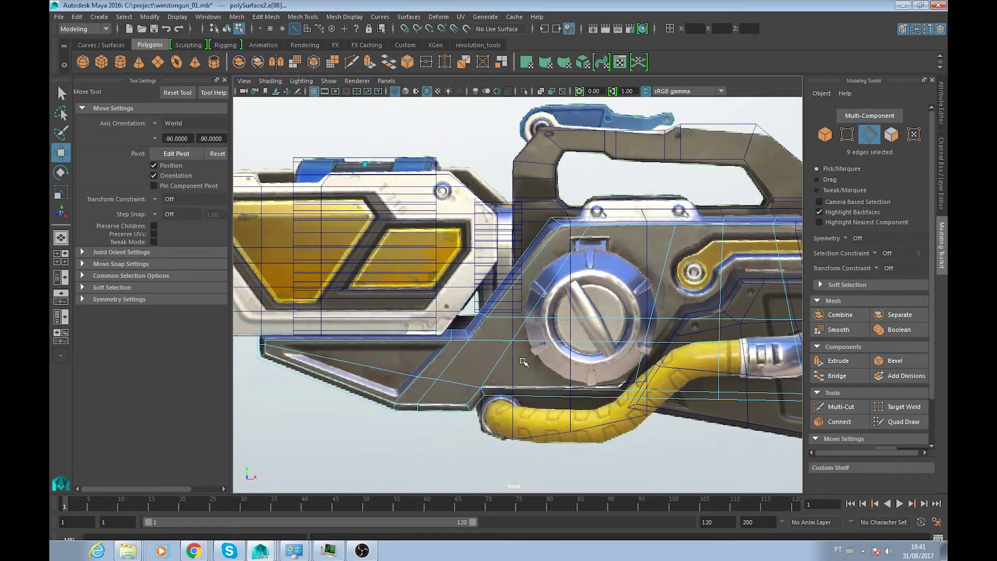
{"action": "middle_click_drag", "start_coordinate": [394, 362], "coordinate": [723, 390], "text": "alt"}
{"action": "middle_click_drag", "start_coordinate": [487, 352], "coordinate": [783, 361], "text": "alt"}
{"action": "mouse_move", "coordinate": [442, 325]}
{"action": "middle_mouse_down", "text": "alt"}
{"action": "mouse_move", "coordinate": [565, 328]}
{"action": "mouse_move", "coordinate": [622, 367]}
{"action": "middle_mouse_up", "text": "alt"}
{"action": "scroll", "coordinate": [561, 369], "scroll_direction": "down", "scroll_amount": 2}
{"action": "middle_click_drag", "start_coordinate": [561, 369], "coordinate": [408, 345], "text": "alt"}
{"action": "scroll", "coordinate": [408, 345], "scroll_direction": "up", "scroll_amount": 3}
{"action": "mouse_move", "coordinate": [468, 364]}
{"action": "middle_mouse_down", "text": "alt"}
{"action": "mouse_move", "coordinate": [702, 397]}
{"action": "mouse_move", "coordinate": [623, 338]}
{"action": "mouse_move", "coordinate": [728, 353]}
{"action": "mouse_move", "coordinate": [944, 360]}
{"action": "mouse_move", "coordinate": [467, 312]}
{"action": "mouse_move", "coordinate": [322, 447]}
{"action": "middle_mouse_up", "text": "alt"}
{"action": "scroll", "coordinate": [702, 397], "scroll_direction": "up", "scroll_amount": 2}
- Close in on the lower panel by the hose and select its bordering edge loop
{"action": "scroll", "coordinate": [312, 455], "scroll_direction": "up", "scroll_amount": 2}
{"action": "scroll", "coordinate": [312, 455], "scroll_direction": "down", "scroll_amount": 3}
{"action": "scroll", "coordinate": [467, 337], "scroll_direction": "up", "scroll_amount": 3}
{"action": "middle_click_drag", "start_coordinate": [467, 337], "coordinate": [478, 260], "text": "alt"}
{"action": "scroll", "coordinate": [479, 365], "scroll_direction": "up", "scroll_amount": 2}
{"action": "mouse_move", "coordinate": [479, 365]}
{"action": "middle_mouse_down", "text": "alt"}
{"action": "mouse_move", "coordinate": [468, 332]}
{"action": "mouse_move", "coordinate": [493, 260]}
{"action": "mouse_move", "coordinate": [325, 255]}
{"action": "middle_mouse_up", "text": "alt"}
{"action": "scroll", "coordinate": [468, 333], "scroll_direction": "up", "scroll_amount": 2}
{"action": "scroll", "coordinate": [492, 243], "scroll_direction": "up", "scroll_amount": 2}
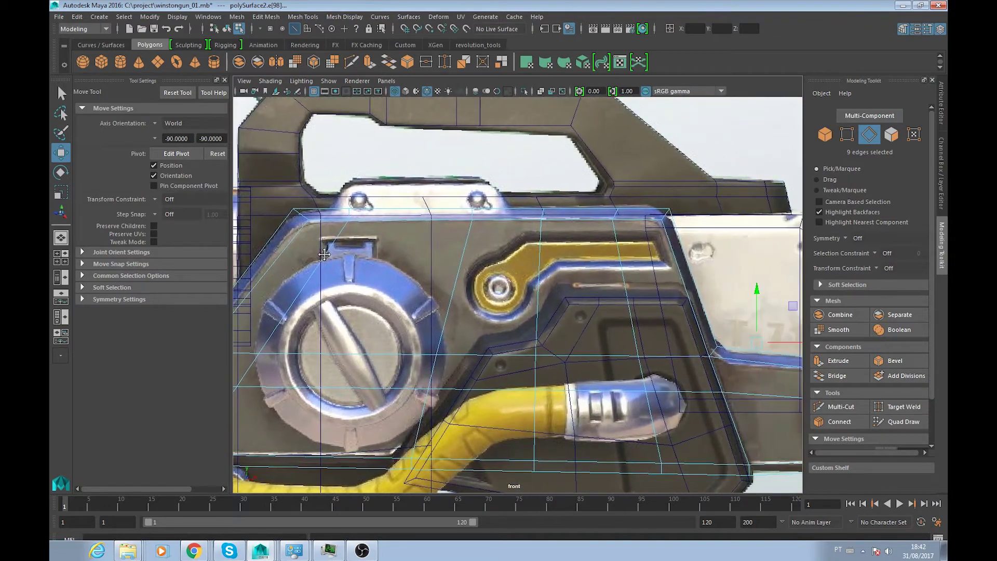
{"action": "middle_click_drag", "start_coordinate": [542, 288], "coordinate": [459, 261], "text": "alt"}
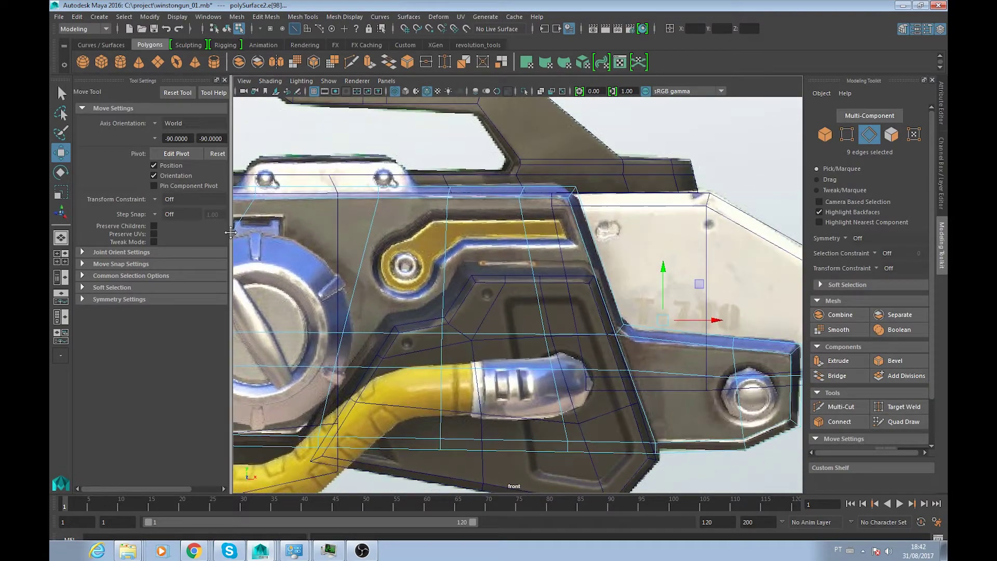
{"action": "double_click", "coordinate": [503, 276]}
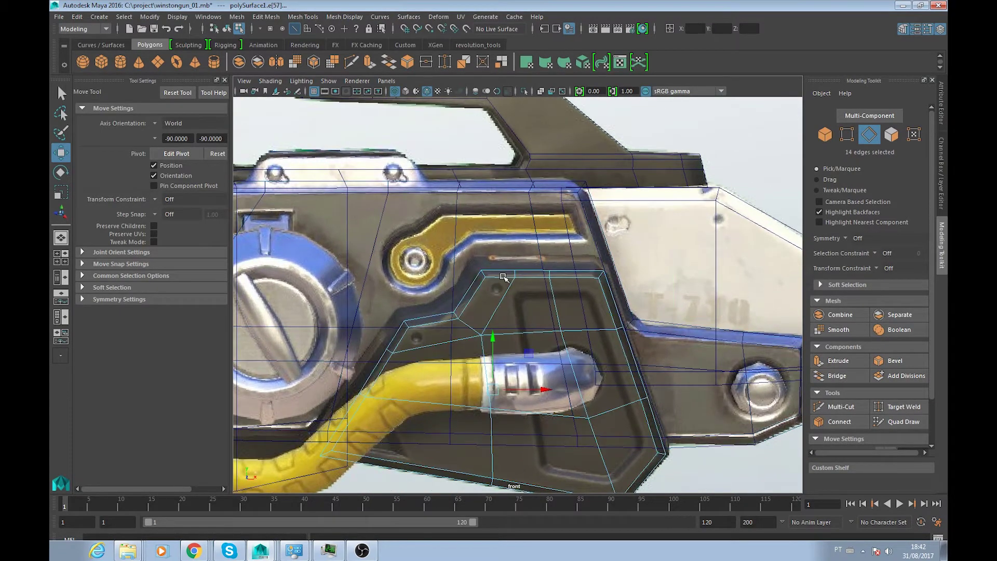
- Reselect the panel block's edge loop and reframe the front view with reference textures shown
{"action": "left_click", "coordinate": [488, 270], "text": "shift"}
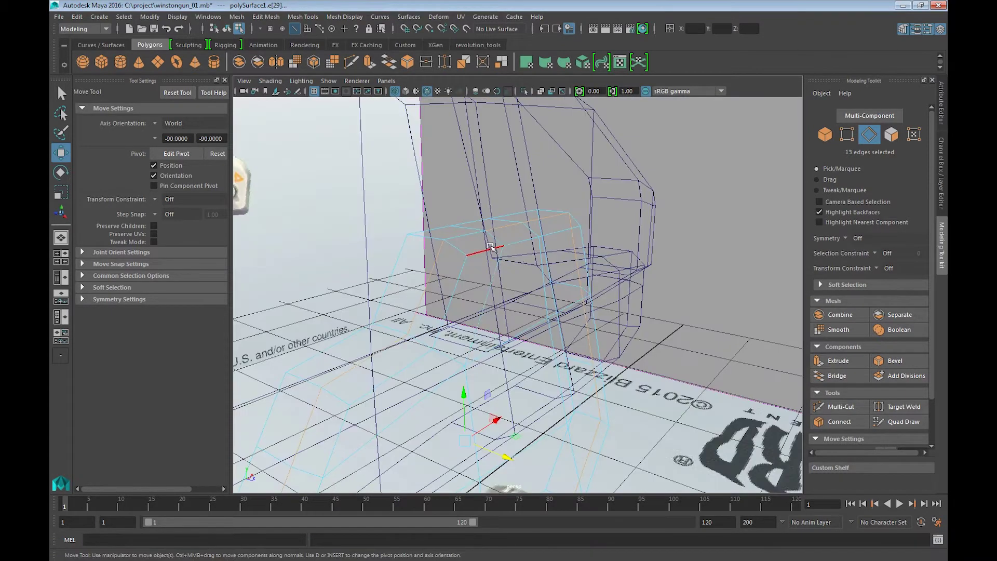
{"action": "left_click_drag", "start_coordinate": [467, 311], "coordinate": [597, 291], "text": "alt"}
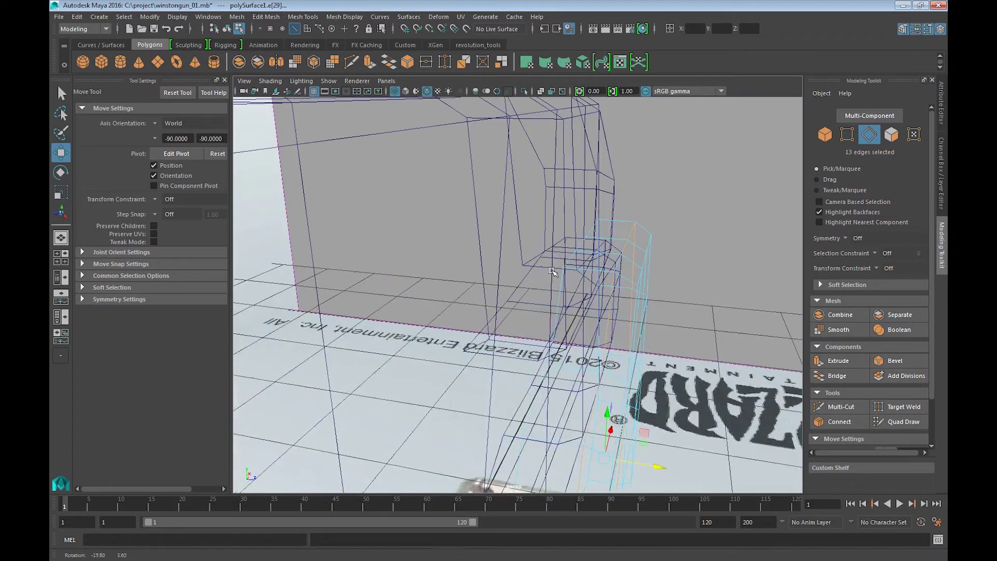
{"action": "scroll", "coordinate": [569, 256], "scroll_direction": "up", "scroll_amount": 5}
{"action": "left_click", "coordinate": [573, 256]}
{"action": "double_click", "coordinate": [573, 256]}
{"action": "mouse_move", "coordinate": [574, 255]}
{"action": "left_mouse_down"}
{"action": "mouse_move", "coordinate": [623, 264]}
{"action": "mouse_move", "coordinate": [623, 322]}
{"action": "left_mouse_up"}
{"action": "key", "text": "f"}
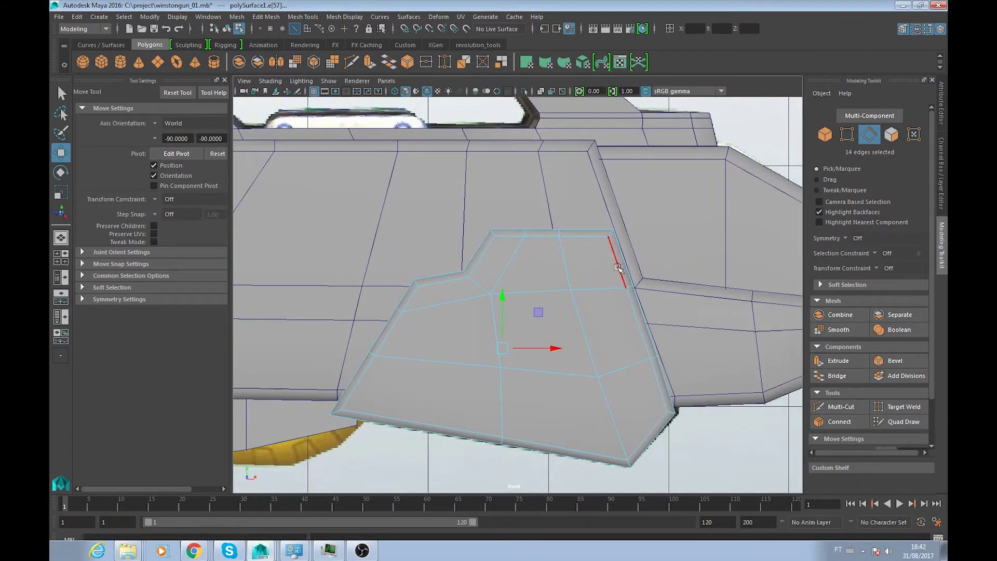
{"action": "key", "text": "6"}
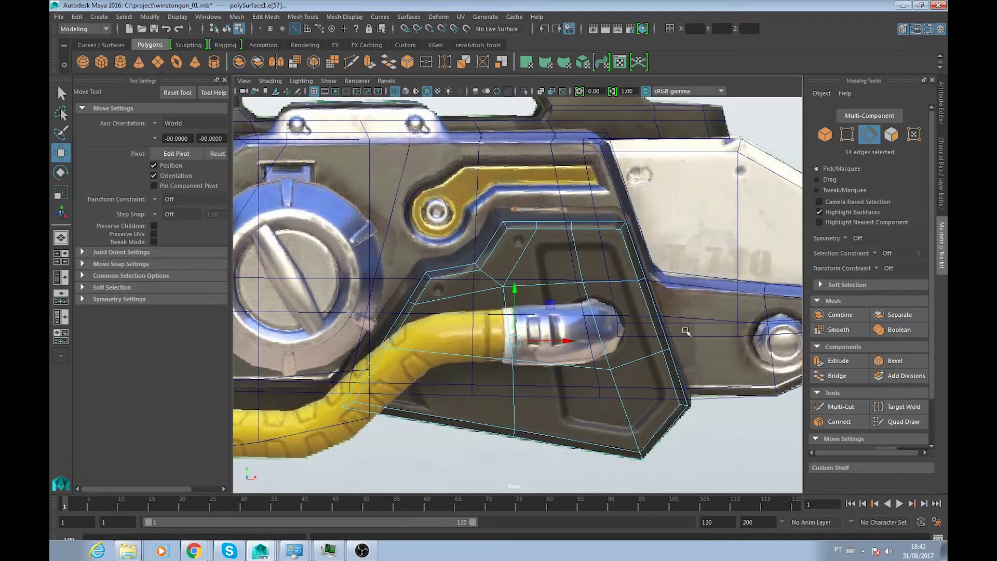
- Shift the raised block's inner edges up-left and scale them outward to fit the reference panel
{"action": "left_click_drag", "start_coordinate": [678, 274], "coordinate": [492, 532]}
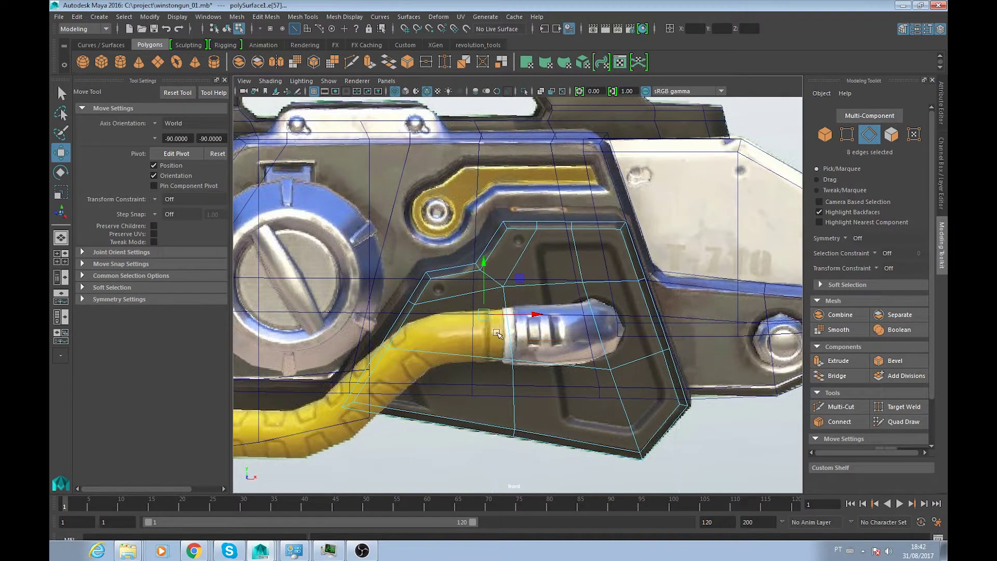
{"action": "left_click_drag", "start_coordinate": [487, 315], "coordinate": [478, 301]}
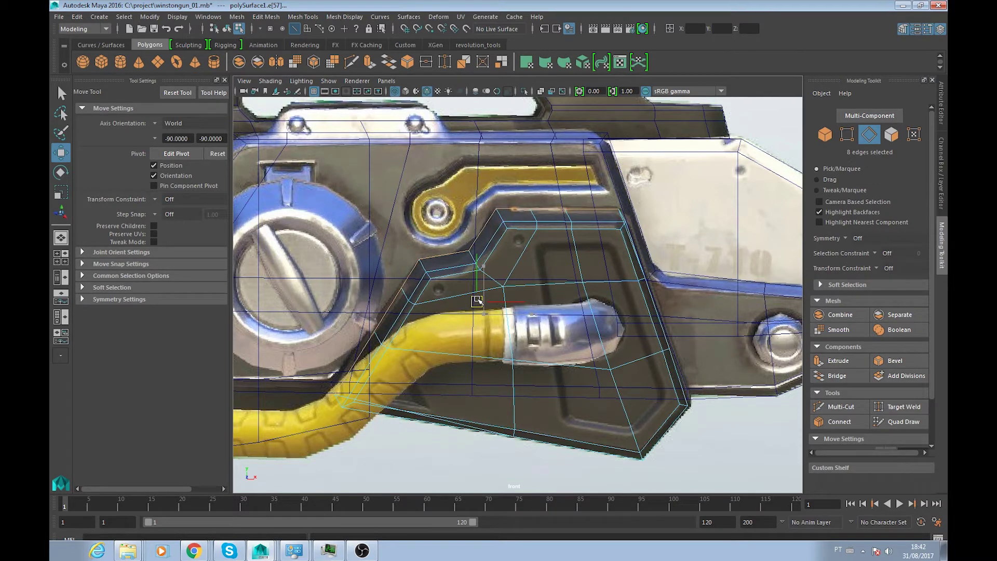
{"action": "key", "text": "ctrl+z"}
{"action": "key", "text": "r"}
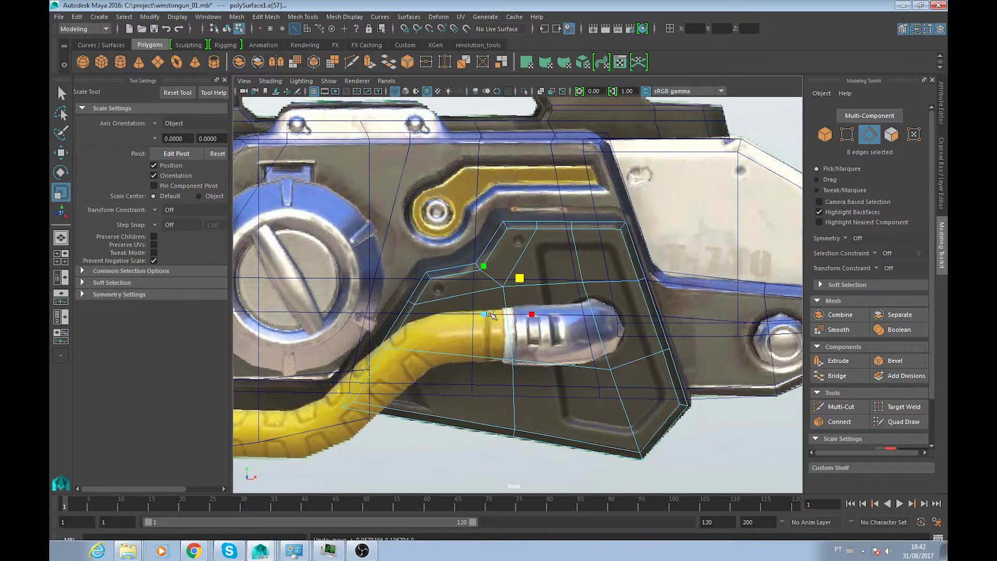
{"action": "mouse_move", "coordinate": [488, 312]}
{"action": "left_mouse_down"}
{"action": "mouse_move", "coordinate": [502, 312]}
{"action": "mouse_move", "coordinate": [492, 311]}
{"action": "left_mouse_up"}
{"action": "key", "text": "w"}
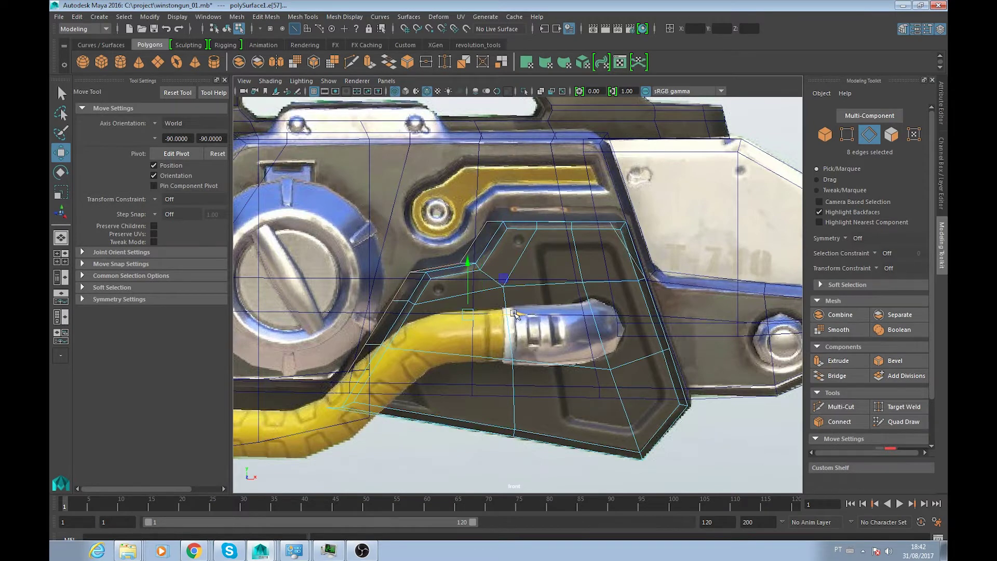
{"action": "left_click_drag", "start_coordinate": [470, 266], "coordinate": [477, 254]}
{"action": "left_click_drag", "start_coordinate": [523, 306], "coordinate": [530, 307]}
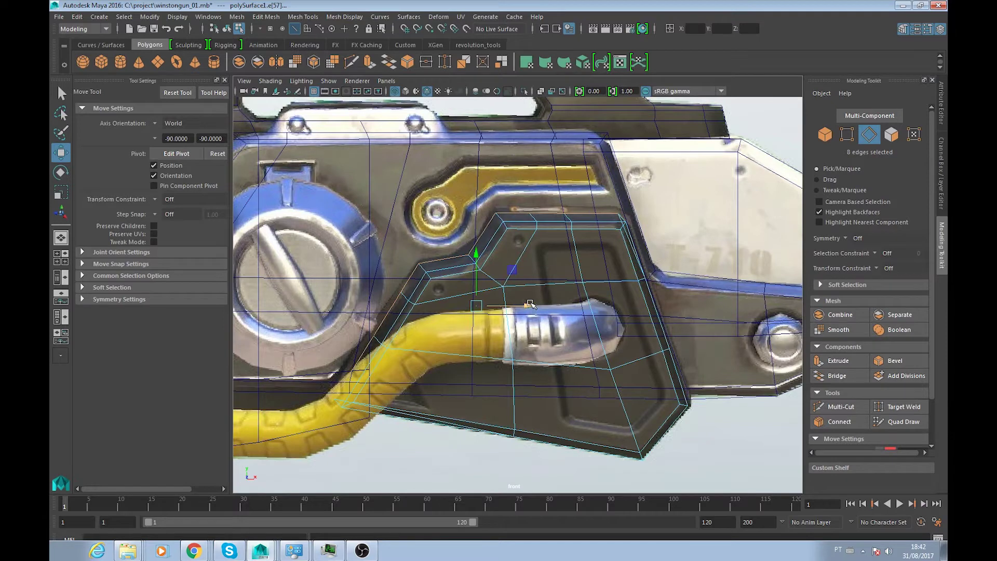
- Check the reshaped edges in shaded view, then frame the hose bend in vertex mode
{"action": "key", "text": "5"}
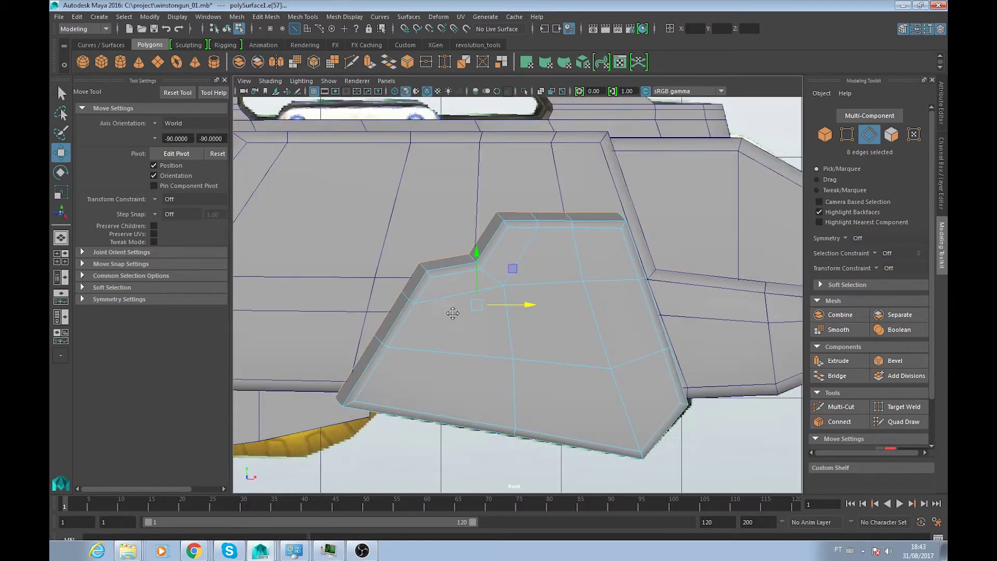
{"action": "scroll", "coordinate": [476, 312], "scroll_direction": "up", "scroll_amount": 3}
{"action": "key", "text": "6"}
{"action": "middle_click_drag", "start_coordinate": [426, 331], "coordinate": [485, 306], "text": "alt"}
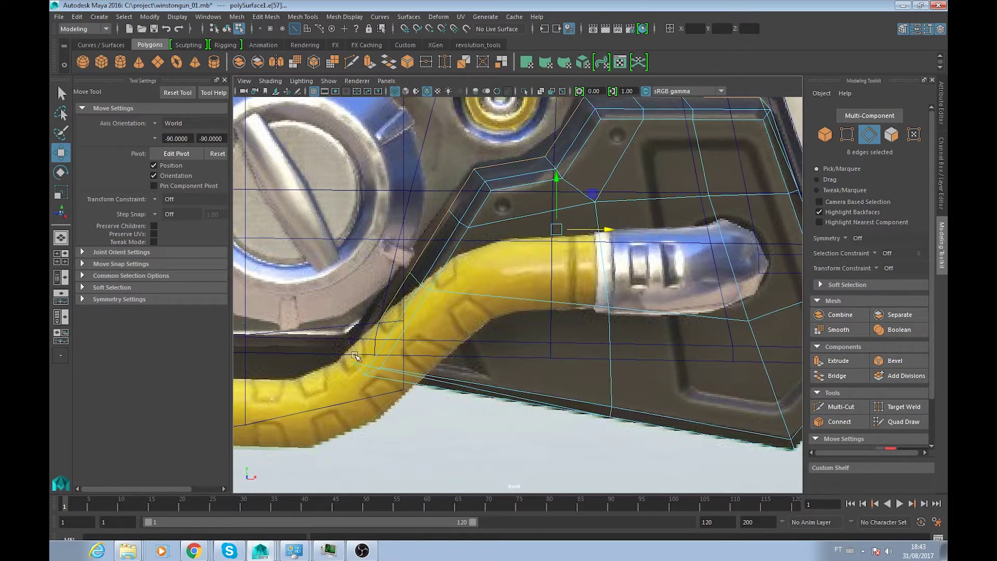
{"action": "key", "text": "F9"}
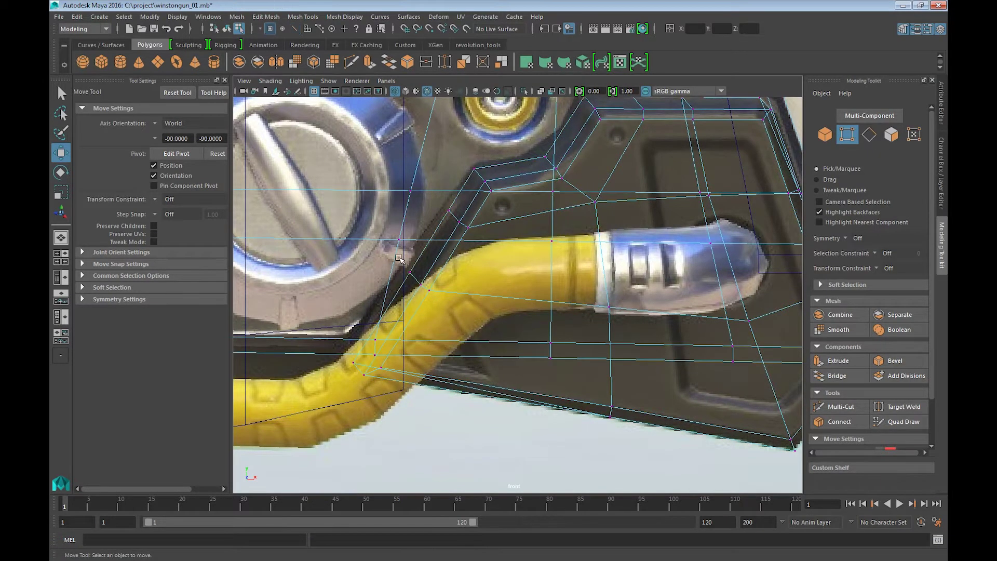
- Pick corner vertices on the block border, reselecting the panel mesh for vertex editing
{"action": "left_click", "coordinate": [411, 272]}
{"action": "key", "text": "5"}
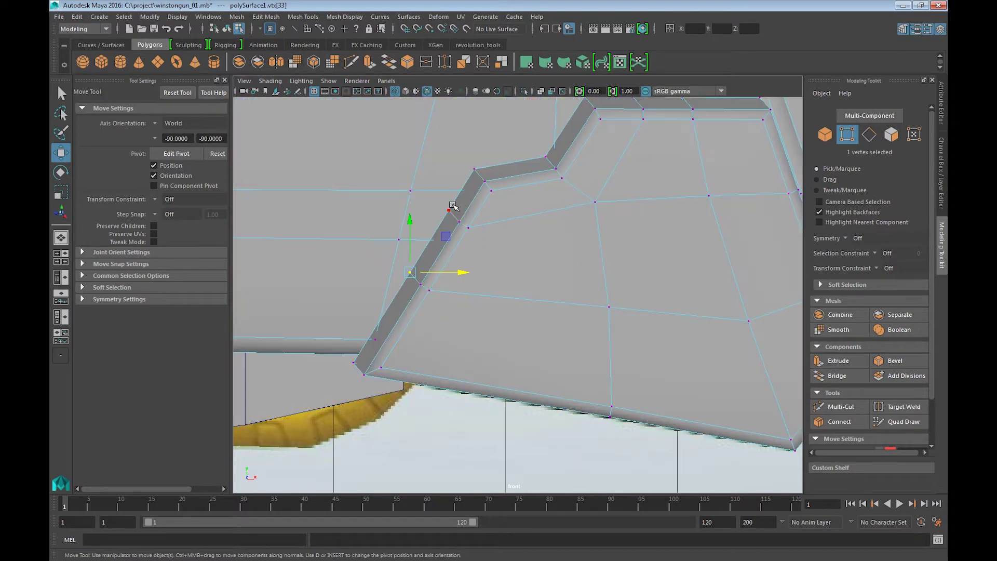
{"action": "left_click", "coordinate": [450, 208]}
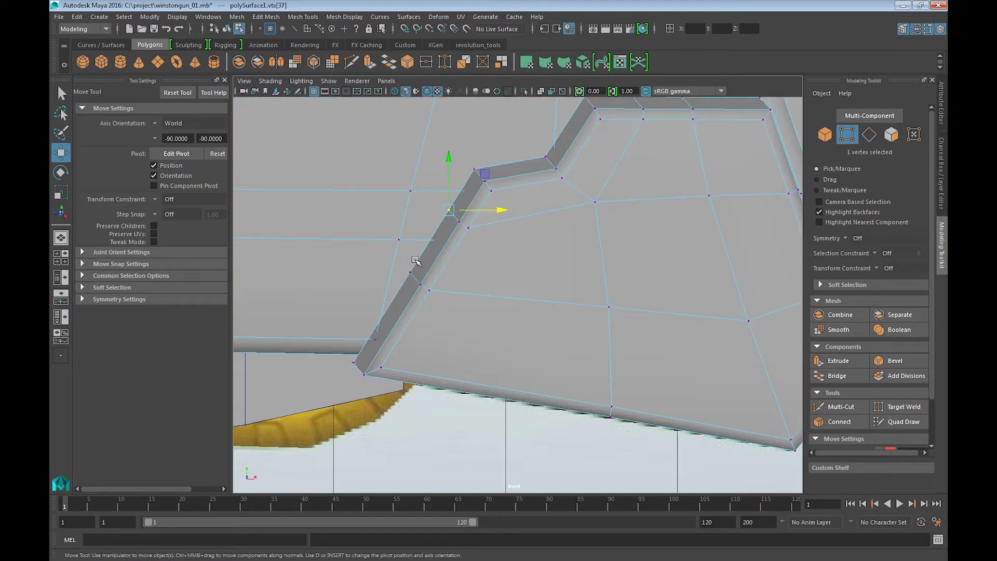
{"action": "key", "text": "4"}
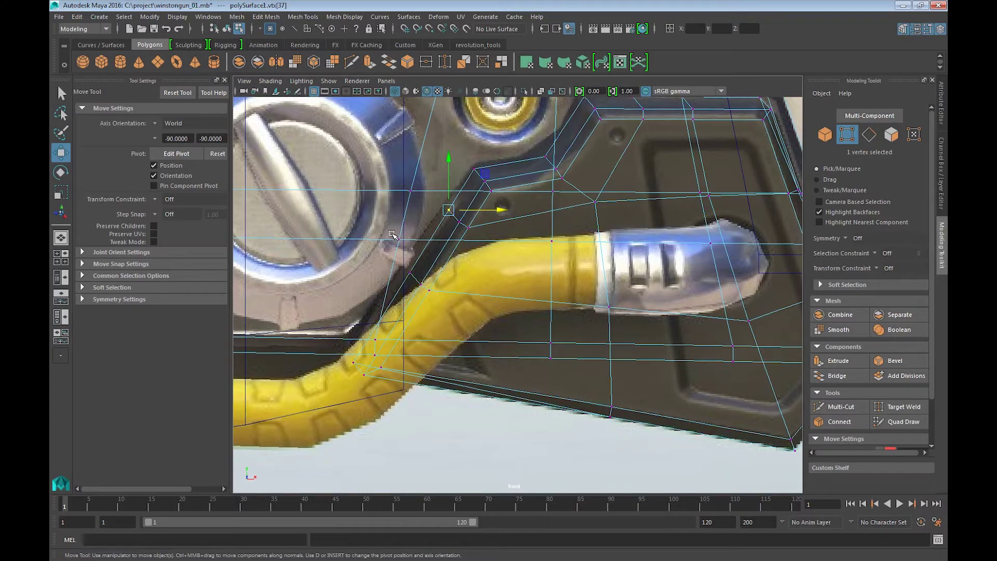
{"action": "right_click_drag", "start_coordinate": [415, 234], "coordinate": [492, 191]}
{"action": "left_click", "coordinate": [470, 226]}
{"action": "key", "text": "F9"}
- Move the hose-bend vertices and three border-corner vertices left onto the reference outline
{"action": "left_click_drag", "start_coordinate": [455, 255], "coordinate": [344, 416]}
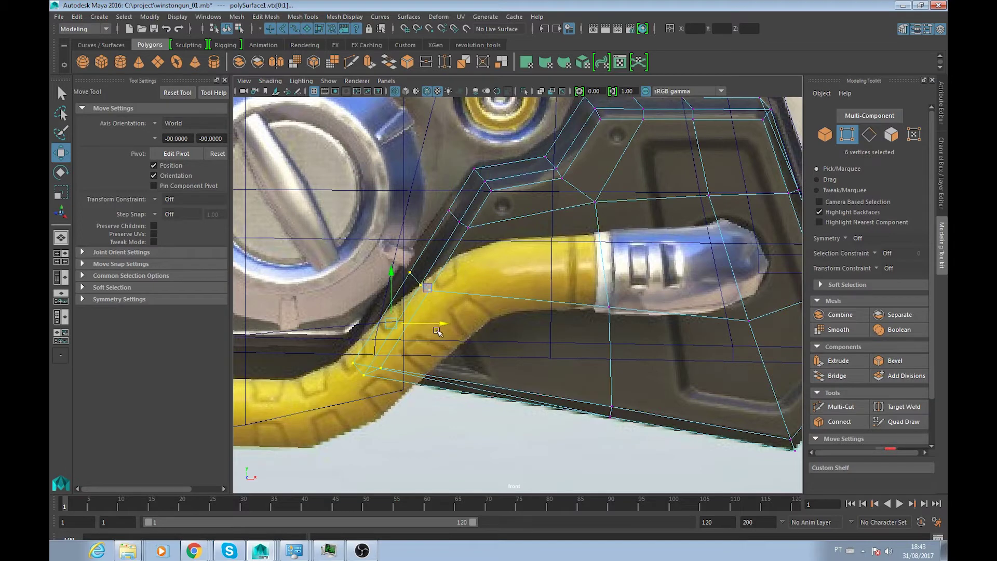
{"action": "left_click", "coordinate": [435, 329]}
{"action": "key", "text": "ctrl+z"}
{"action": "left_click_drag", "start_coordinate": [445, 324], "coordinate": [432, 324]}
{"action": "left_click_drag", "start_coordinate": [491, 204], "coordinate": [445, 235]}
{"action": "left_click_drag", "start_coordinate": [505, 222], "coordinate": [499, 223]}
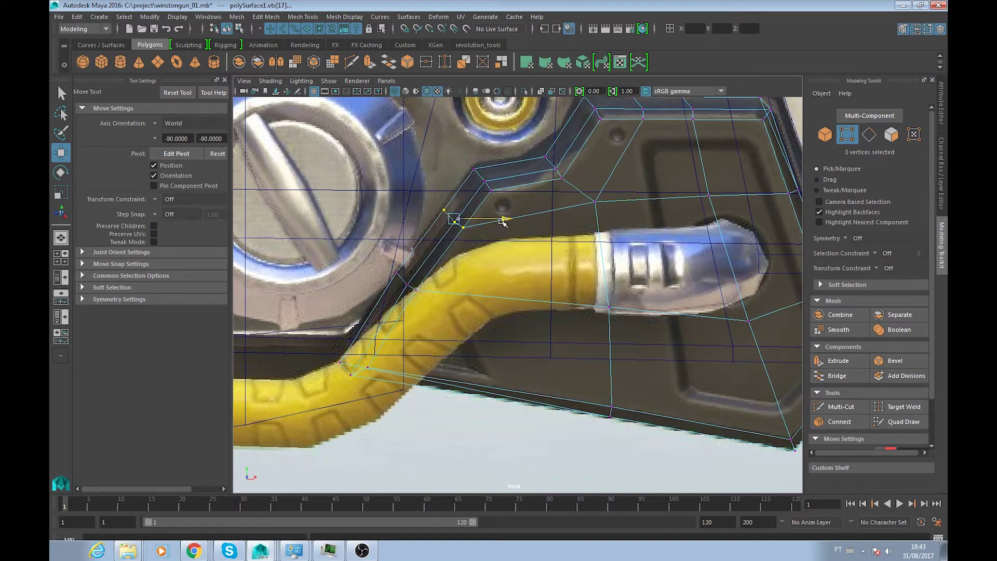
{"action": "left_click_drag", "start_coordinate": [502, 221], "coordinate": [503, 221]}
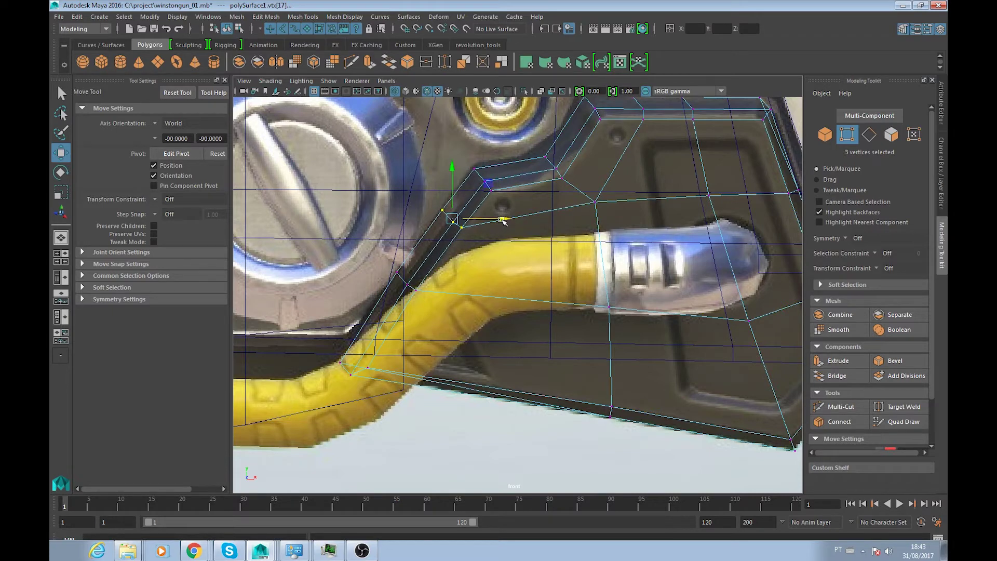
- Pull the lower-bend corner vertices right onto the hose bend and add another corner vertex
{"action": "middle_click_drag", "start_coordinate": [431, 258], "coordinate": [458, 234], "text": "alt"}
{"action": "left_click_drag", "start_coordinate": [364, 333], "coordinate": [378, 356]}
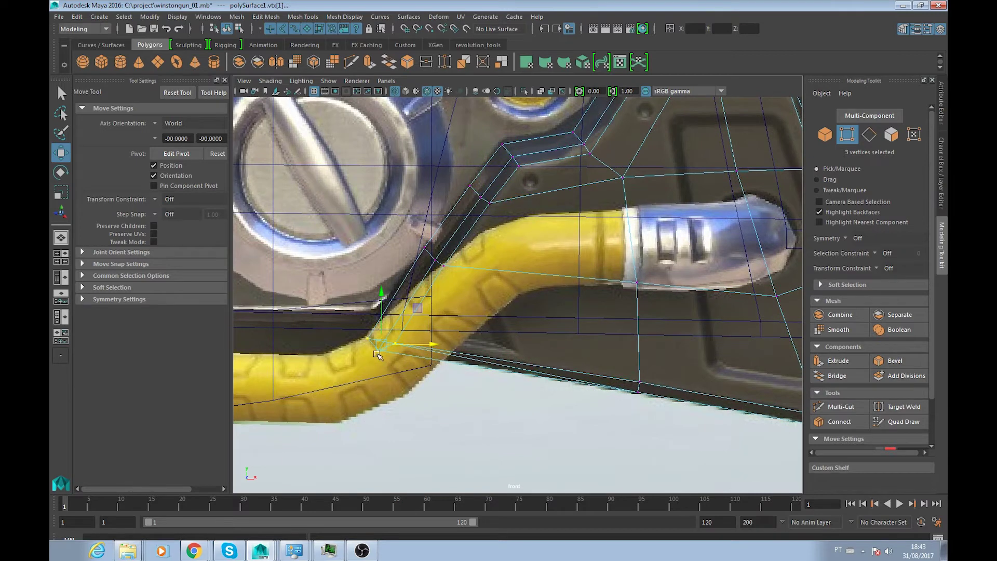
{"action": "key", "text": "F8"}
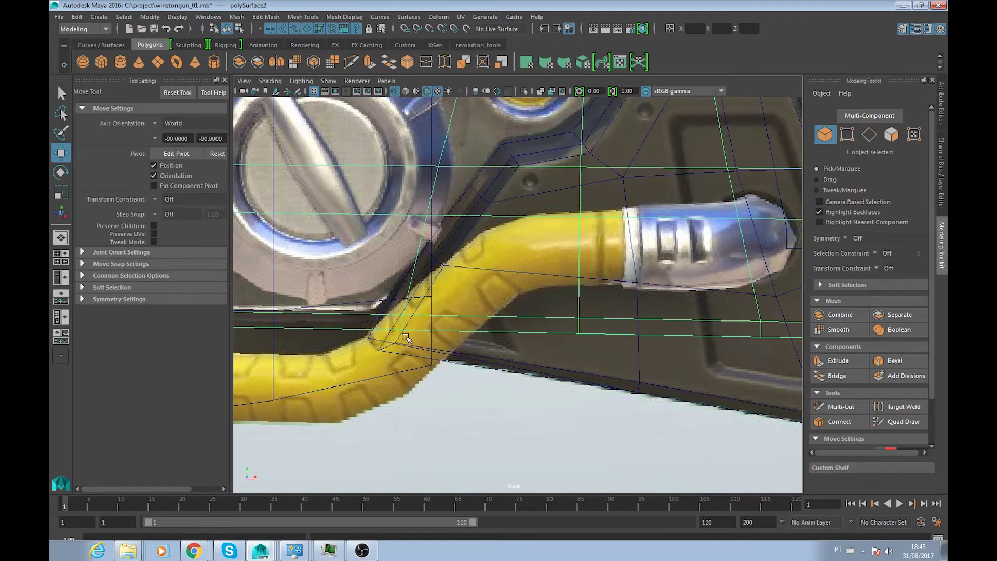
{"action": "key", "text": "F8"}
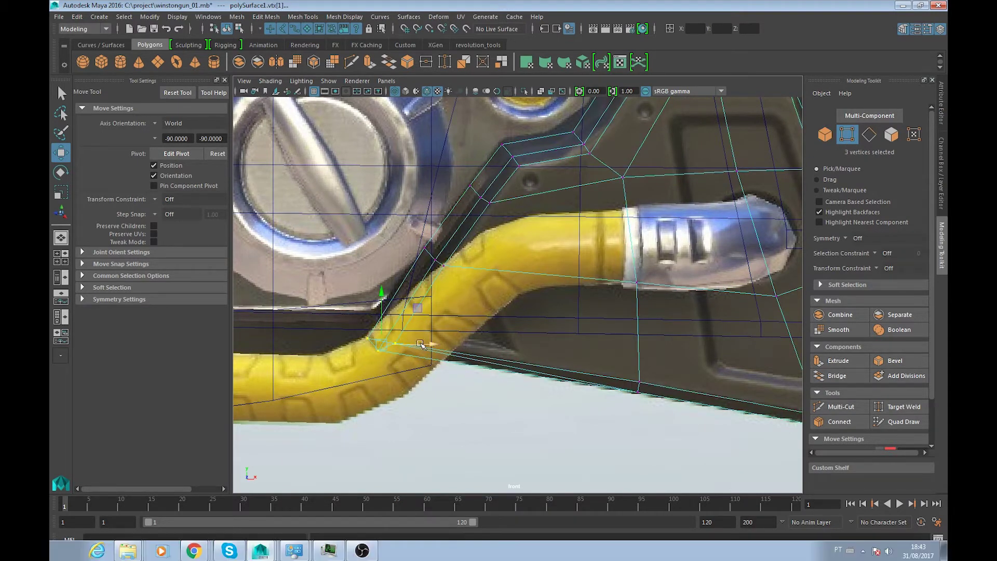
{"action": "left_click", "coordinate": [421, 339]}
{"action": "left_click", "coordinate": [399, 344]}
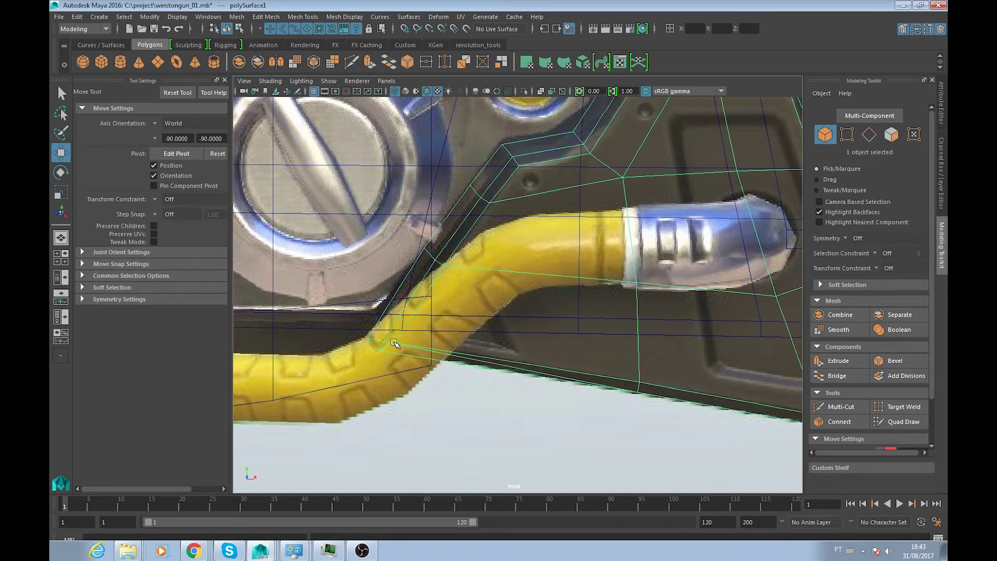
{"action": "key", "text": "F8"}
{"action": "key", "text": "5"}
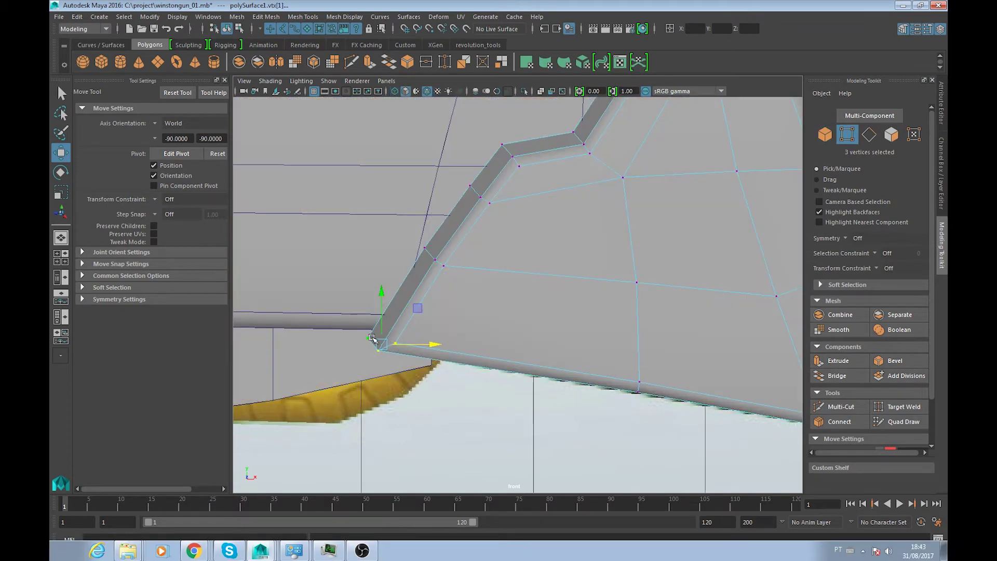
{"action": "left_click_drag", "start_coordinate": [385, 337], "coordinate": [401, 341]}
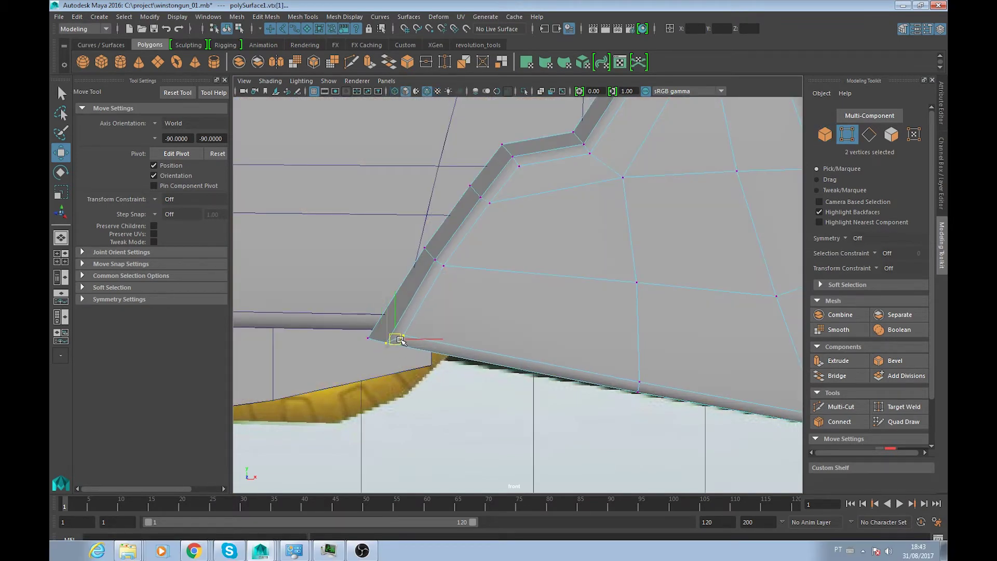
{"action": "mouse_move", "coordinate": [443, 362]}
{"action": "middle_mouse_down", "text": "alt"}
{"action": "mouse_move", "coordinate": [443, 382]}
{"action": "mouse_move", "coordinate": [384, 360]}
{"action": "middle_mouse_up", "text": "alt"}
{"action": "key", "text": "4"}
{"action": "left_click", "coordinate": [406, 361], "text": "shift"}
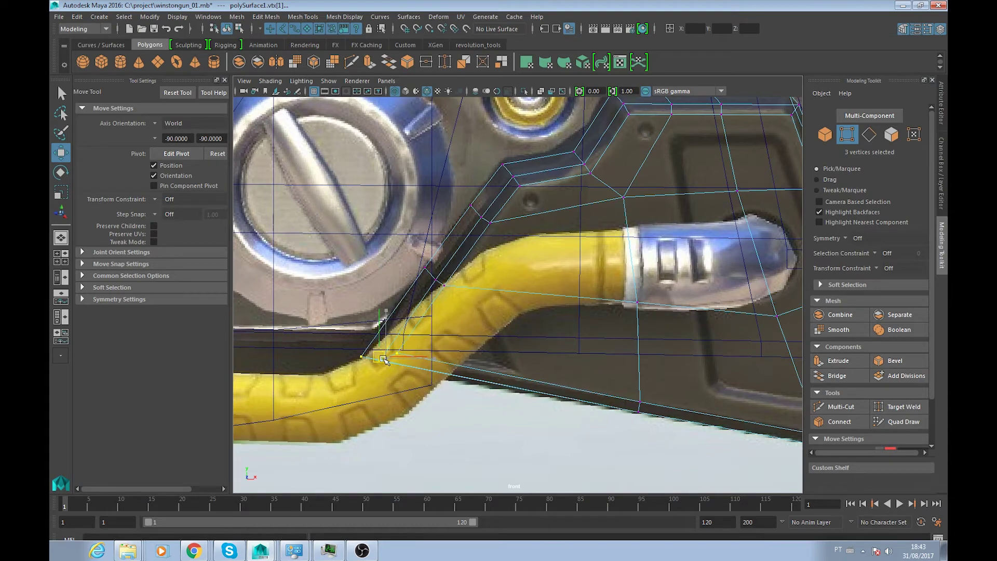
- Select the block's two top-right corner vertices and check their depth by orbiting
{"action": "middle_click_drag", "start_coordinate": [605, 386], "coordinate": [435, 428], "text": "alt"}
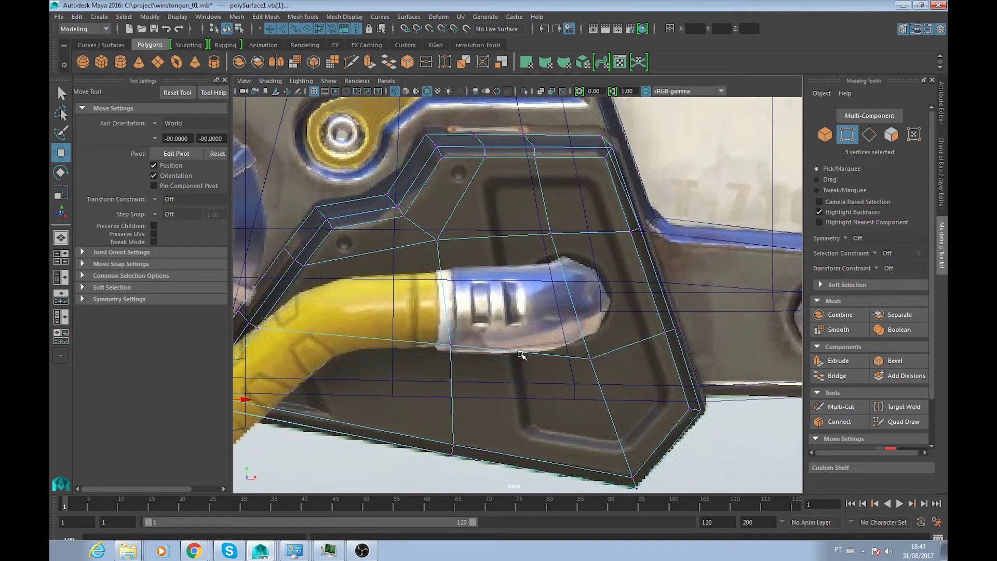
{"action": "middle_click_drag", "start_coordinate": [521, 356], "coordinate": [473, 374], "text": "alt"}
{"action": "key", "text": "5"}
{"action": "key", "text": "4"}
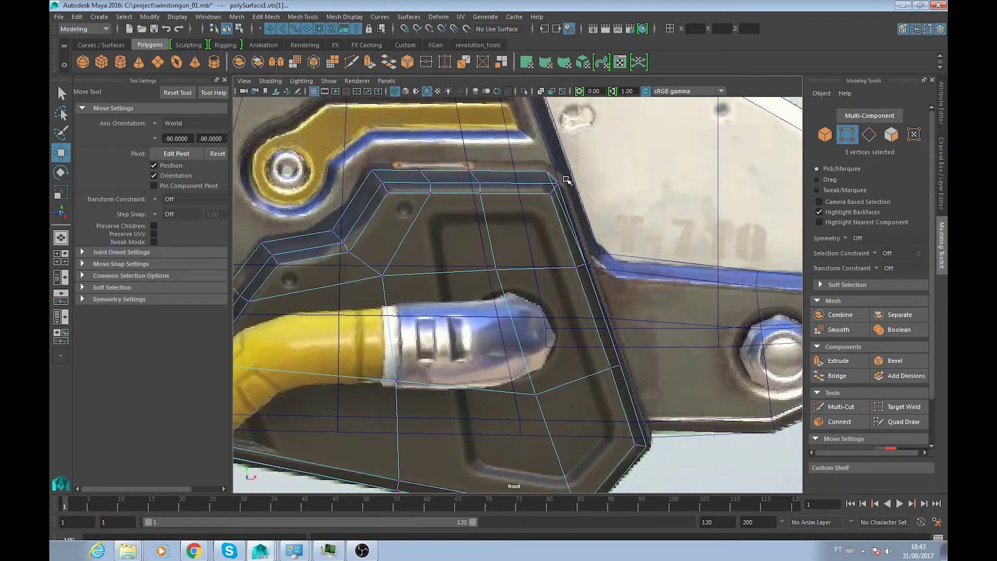
{"action": "left_click_drag", "start_coordinate": [541, 205], "coordinate": [551, 195]}
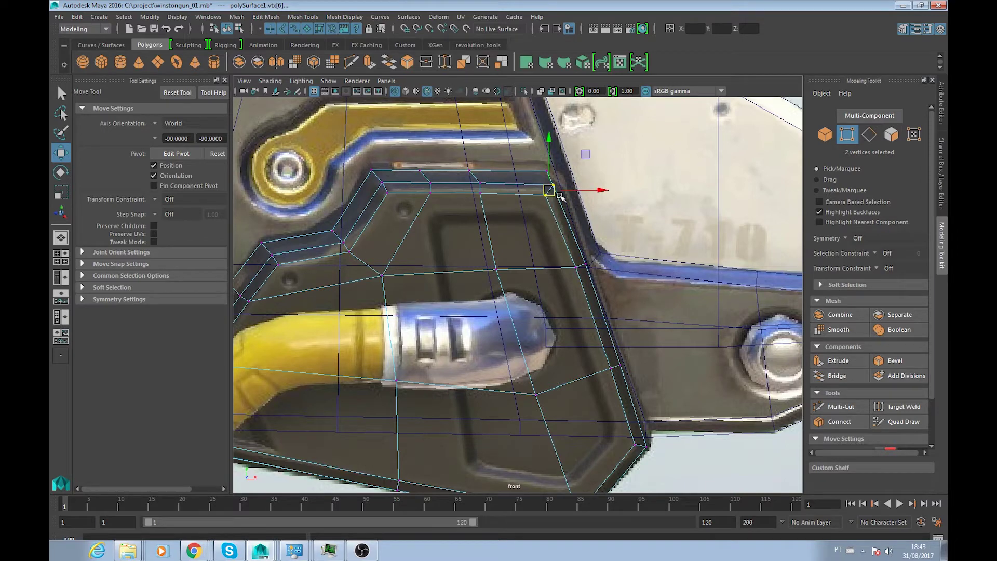
{"action": "scroll", "coordinate": [603, 225], "scroll_direction": "up", "scroll_amount": 2}
{"action": "key", "text": "5"}
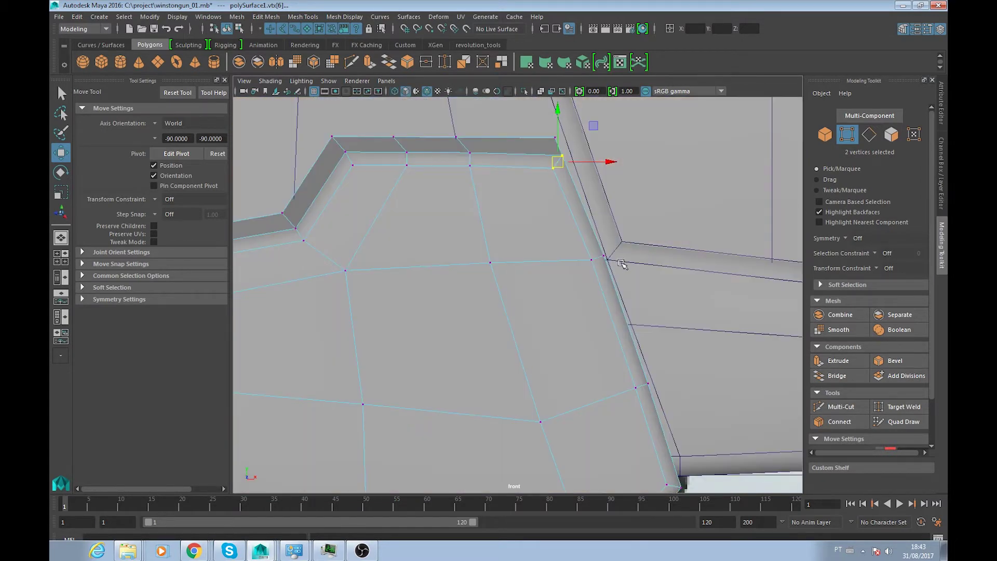
{"action": "key", "text": "4"}
{"action": "mouse_move", "coordinate": [604, 258]}
{"action": "middle_mouse_down", "text": "alt"}
{"action": "mouse_move", "coordinate": [609, 325]}
{"action": "mouse_move", "coordinate": [552, 285]}
{"action": "mouse_move", "coordinate": [510, 201]}
{"action": "mouse_move", "coordinate": [564, 281]}
{"action": "middle_mouse_up", "text": "alt"}
{"action": "mouse_move", "coordinate": [564, 280]}
{"action": "left_mouse_down", "text": "alt"}
{"action": "mouse_move", "coordinate": [535, 313]}
{"action": "mouse_move", "coordinate": [435, 259]}
{"action": "mouse_move", "coordinate": [440, 203]}
{"action": "mouse_move", "coordinate": [399, 444]}
{"action": "left_mouse_up", "text": "alt"}
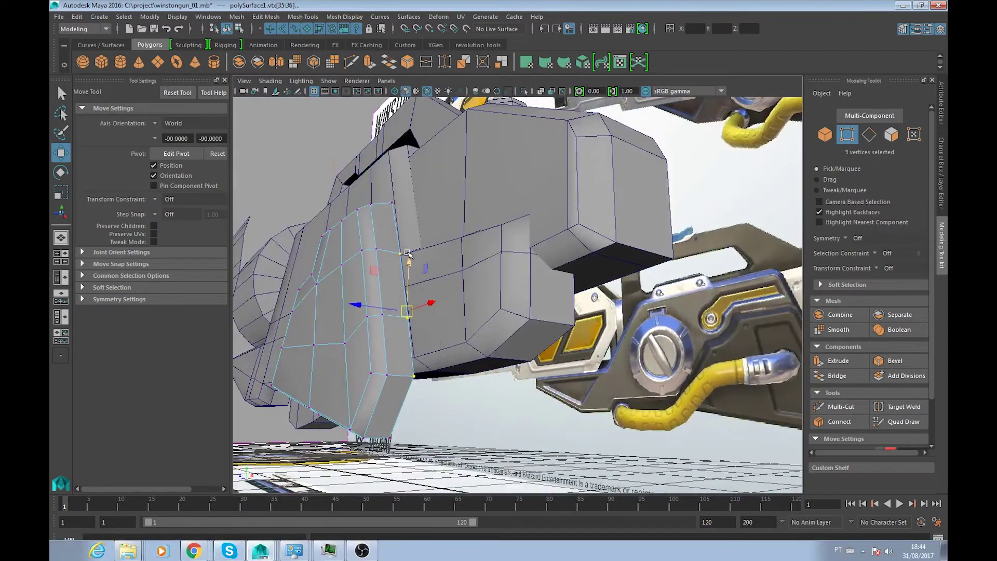
- Slide the selected rim vertices sideways along X to widen the strip
{"action": "left_click", "coordinate": [392, 203], "text": "shift"}
{"action": "key", "text": "space"}
{"action": "key", "text": "space"}
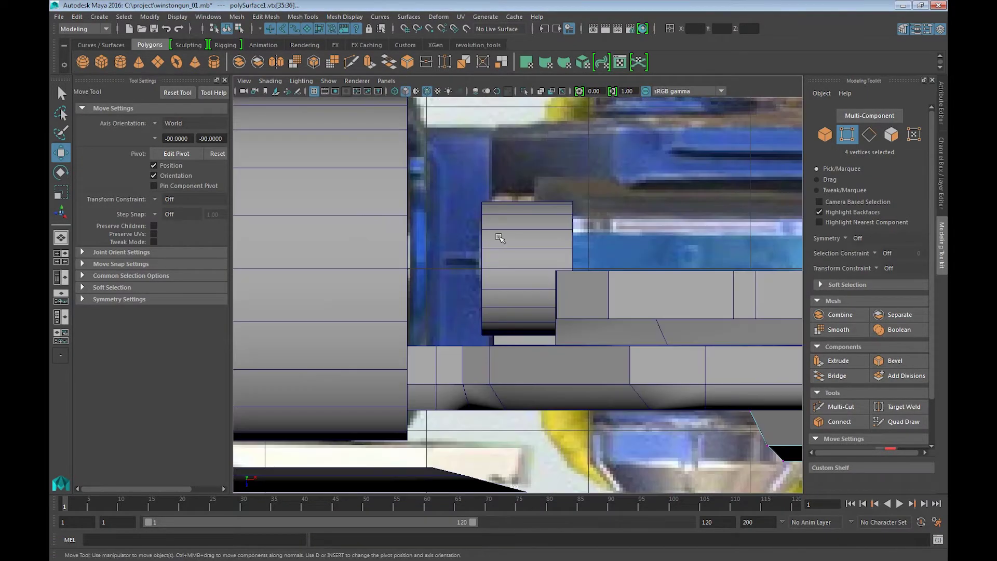
{"action": "key", "text": "space"}
{"action": "key", "text": "space"}
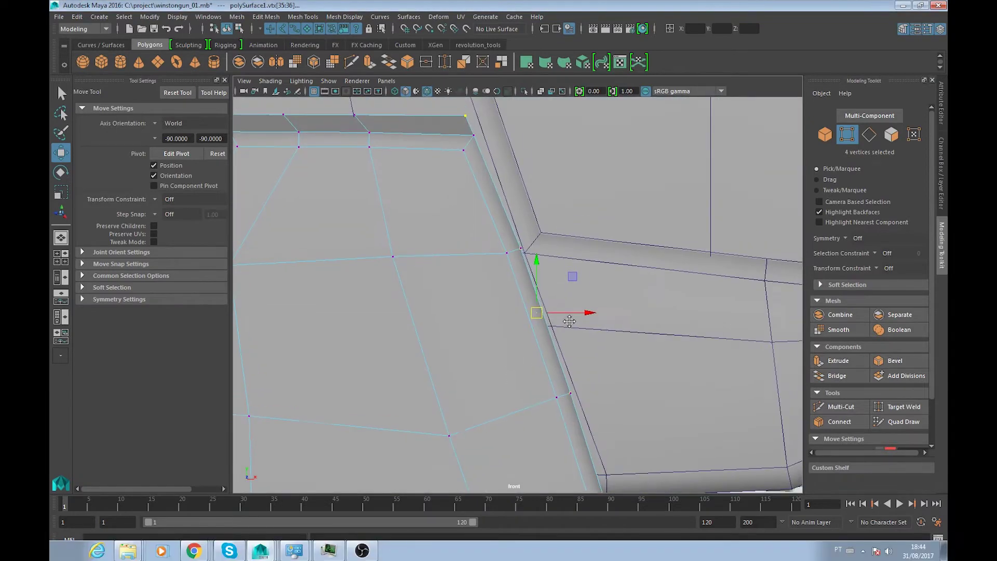
{"action": "left_click_drag", "start_coordinate": [587, 312], "coordinate": [593, 312]}
{"action": "mouse_move", "coordinate": [594, 314]}
{"action": "middle_mouse_down", "text": "alt"}
{"action": "mouse_move", "coordinate": [595, 324]}
{"action": "mouse_move", "coordinate": [646, 290]}
{"action": "mouse_move", "coordinate": [653, 249]}
{"action": "middle_mouse_up", "text": "alt"}
{"action": "key", "text": "4"}
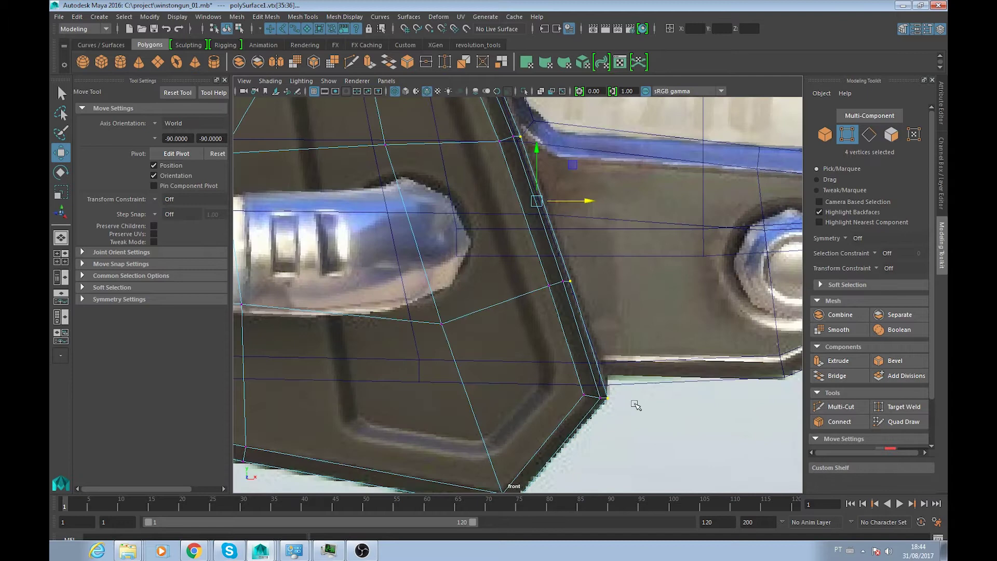
{"action": "key", "text": "5"}
- Select the rim's bottom-corner vertices and preview the mesh smoothed
{"action": "left_click_drag", "start_coordinate": [610, 394], "coordinate": [590, 415]}
{"action": "key", "text": "3"}
{"action": "key", "text": "1"}
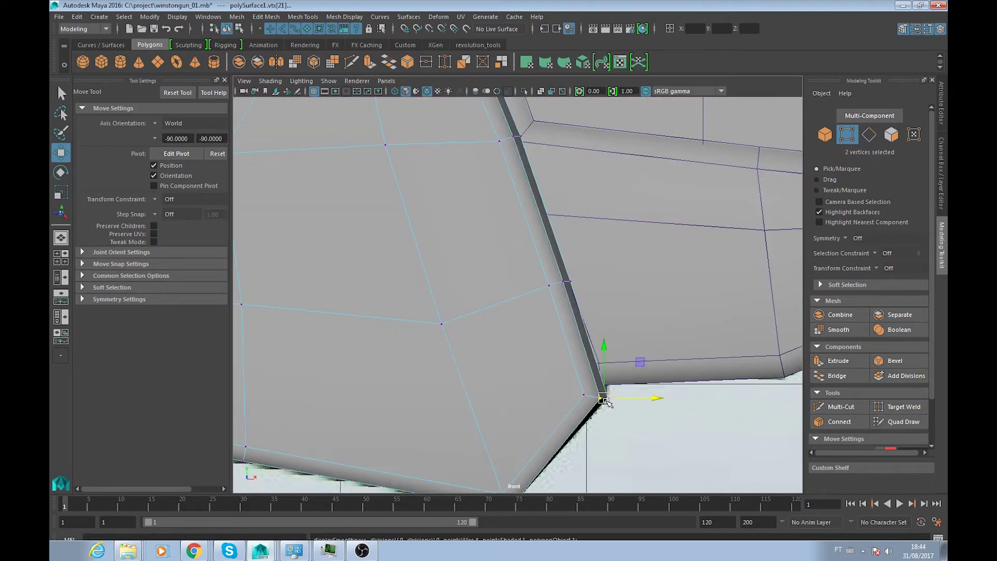
{"action": "key", "text": "4"}
{"action": "left_click_drag", "start_coordinate": [615, 387], "coordinate": [577, 415]}
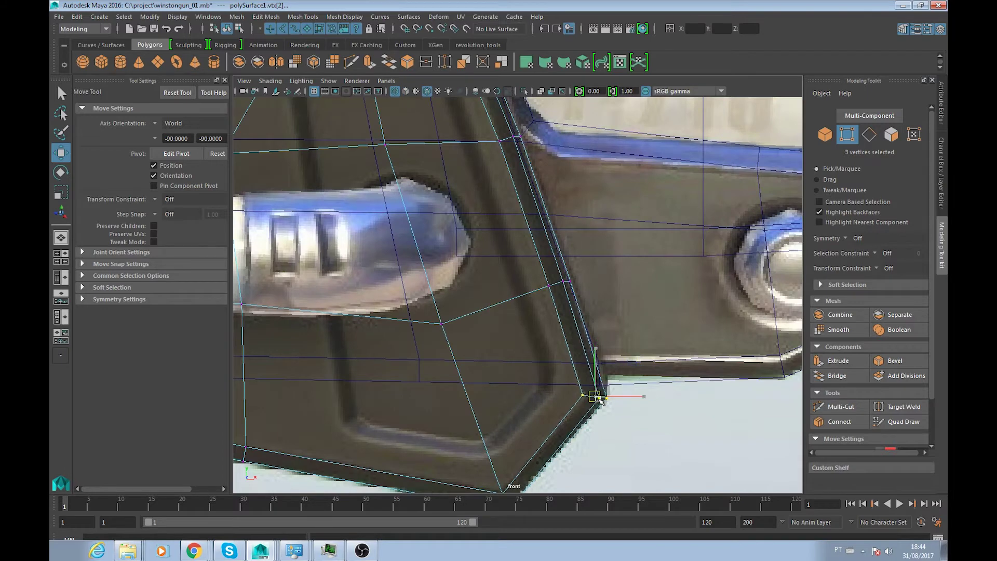
{"action": "middle_click_drag", "start_coordinate": [561, 330], "coordinate": [588, 368], "text": "alt"}
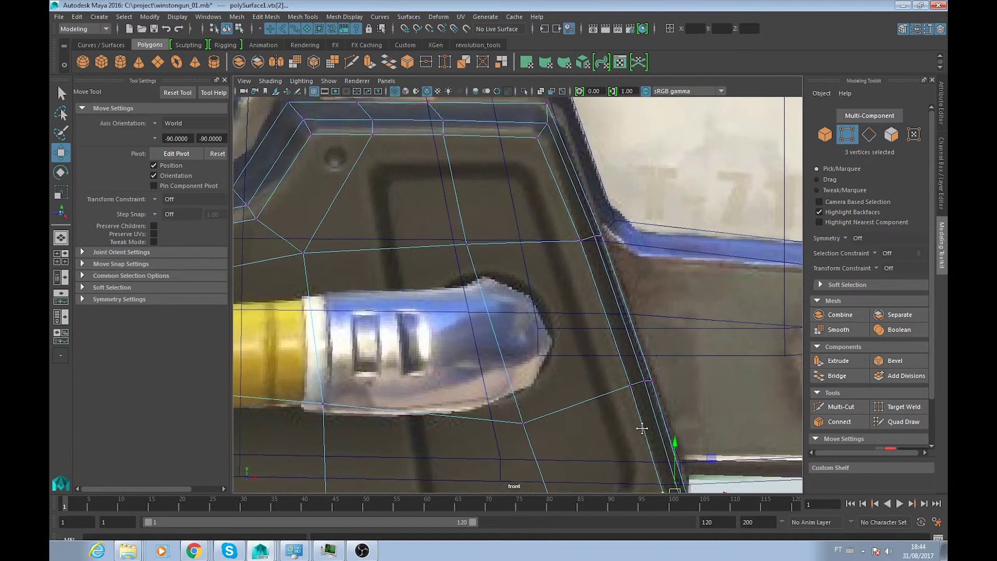
- Bevel the two edges at the block's upper-right corner
{"action": "left_click_drag", "start_coordinate": [540, 192], "coordinate": [541, 193]}
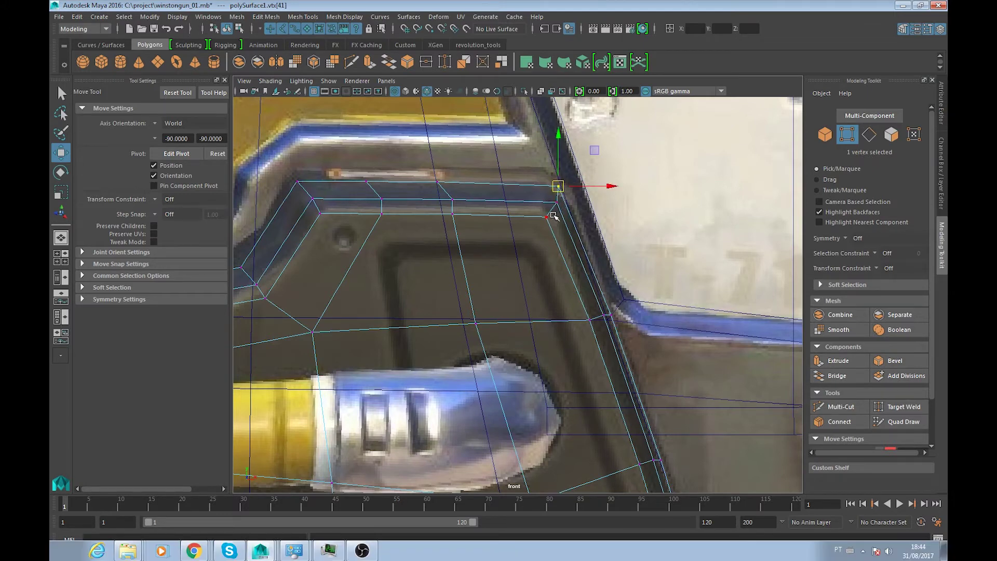
{"action": "left_click", "coordinate": [554, 210]}
{"action": "left_click", "coordinate": [555, 209]}
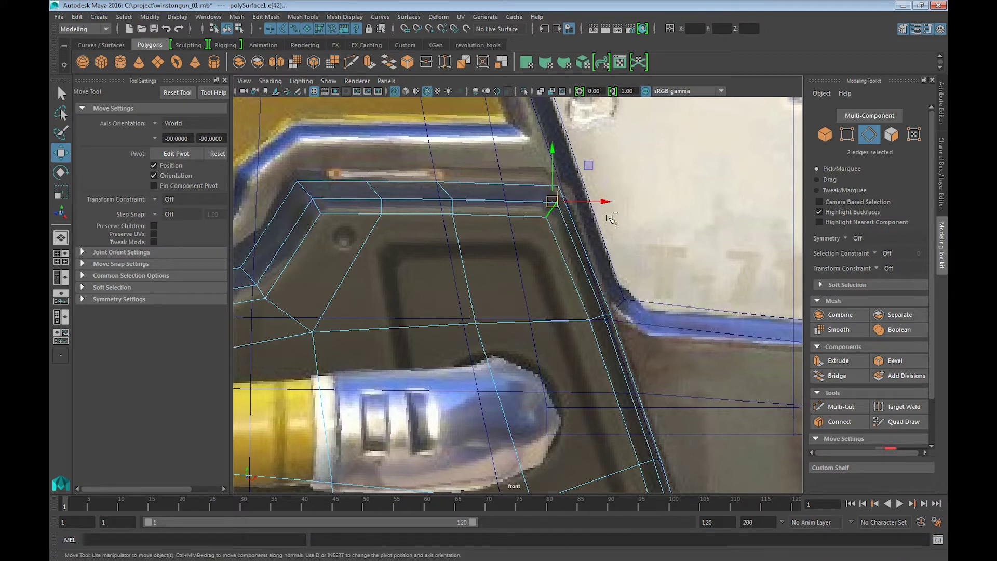
{"action": "key", "text": "ctrl+b"}
- Set the corner bevel's Fraction to 0.11 and inspect the chamfer along the block rim
{"action": "left_click_drag", "start_coordinate": [571, 218], "coordinate": [561, 218]}
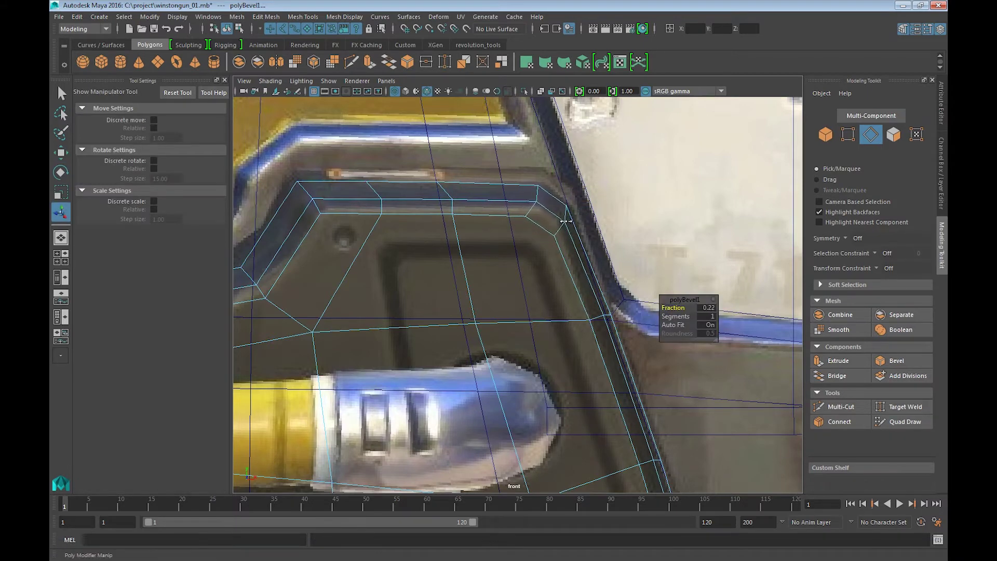
{"action": "left_click_drag", "start_coordinate": [560, 219], "coordinate": [561, 219]}
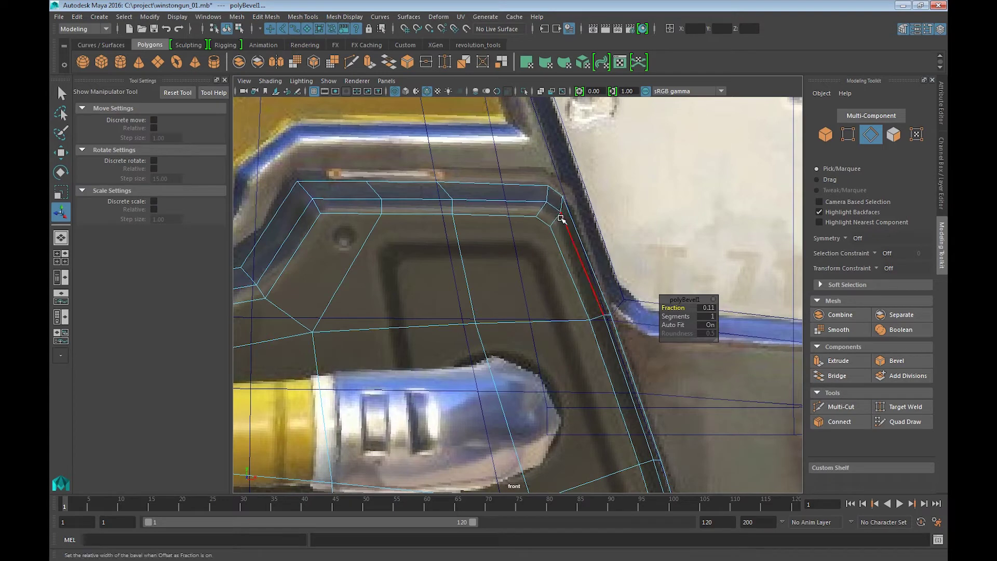
{"action": "middle_click_drag", "start_coordinate": [494, 233], "coordinate": [611, 209], "text": "alt"}
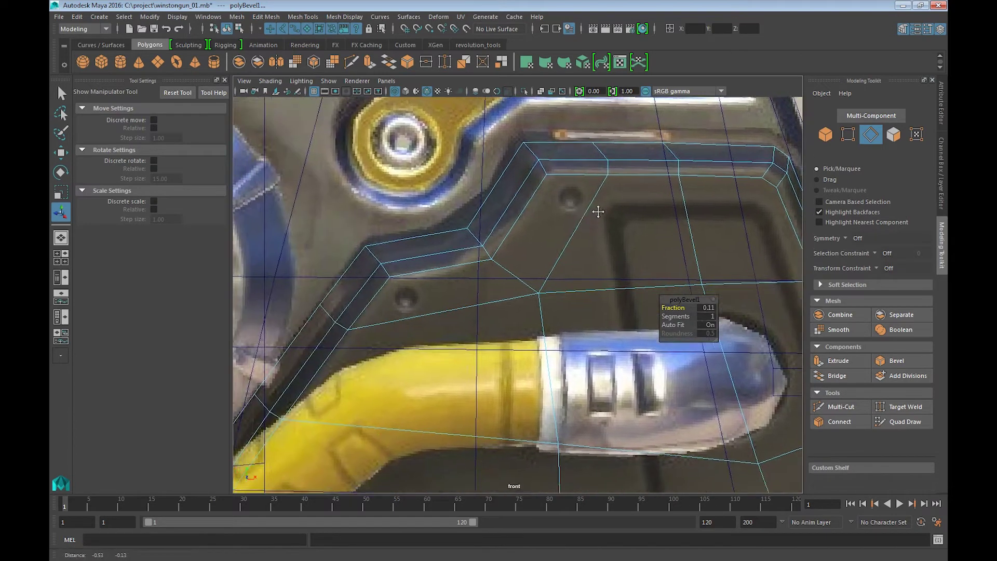
{"action": "middle_click_drag", "start_coordinate": [553, 221], "coordinate": [416, 271], "text": "alt"}
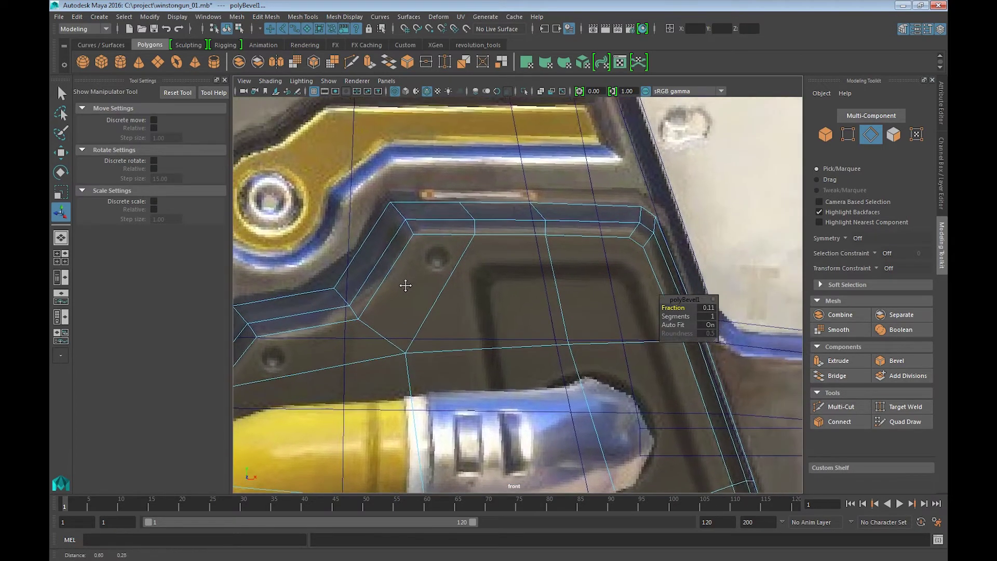
{"action": "middle_click_drag", "start_coordinate": [564, 268], "coordinate": [518, 253], "text": "alt"}
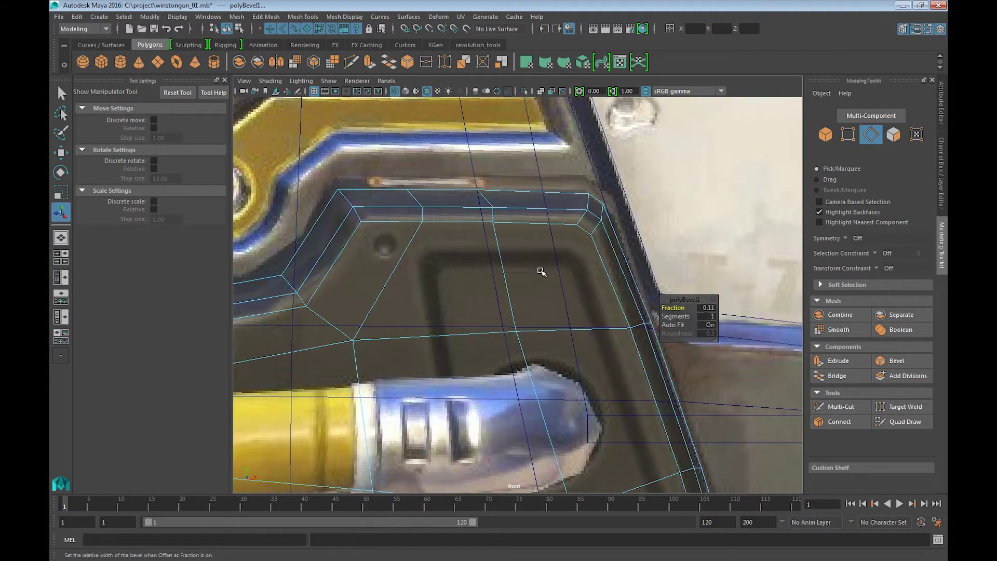
- Zoom out and pan across the whole gun and its reference planes
{"action": "right_click_drag", "start_coordinate": [655, 314], "coordinate": [554, 279], "text": "alt"}
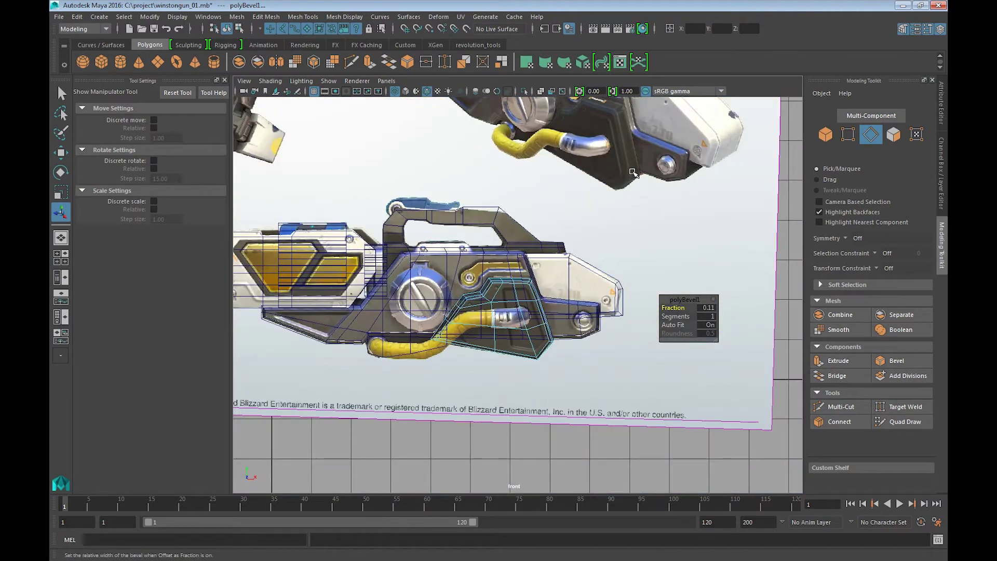
{"action": "right_click_drag", "start_coordinate": [633, 173], "coordinate": [309, 318], "text": "alt"}
{"action": "middle_click_drag", "start_coordinate": [309, 318], "coordinate": [647, 335], "text": "alt"}
{"action": "middle_click_drag", "start_coordinate": [504, 324], "coordinate": [506, 278], "text": "alt"}
{"action": "scroll", "coordinate": [561, 328], "scroll_direction": "down", "scroll_amount": 2}
{"action": "scroll", "coordinate": [395, 340], "scroll_direction": "down", "scroll_amount": 2}
{"action": "scroll", "coordinate": [737, 356], "scroll_direction": "down", "scroll_amount": 1}
{"action": "middle_click_drag", "start_coordinate": [738, 356], "coordinate": [581, 362], "text": "alt"}
- Zoom back in on the block and select the rim edge at its upper-left corner
{"action": "scroll", "coordinate": [582, 376], "scroll_direction": "up", "scroll_amount": 2}
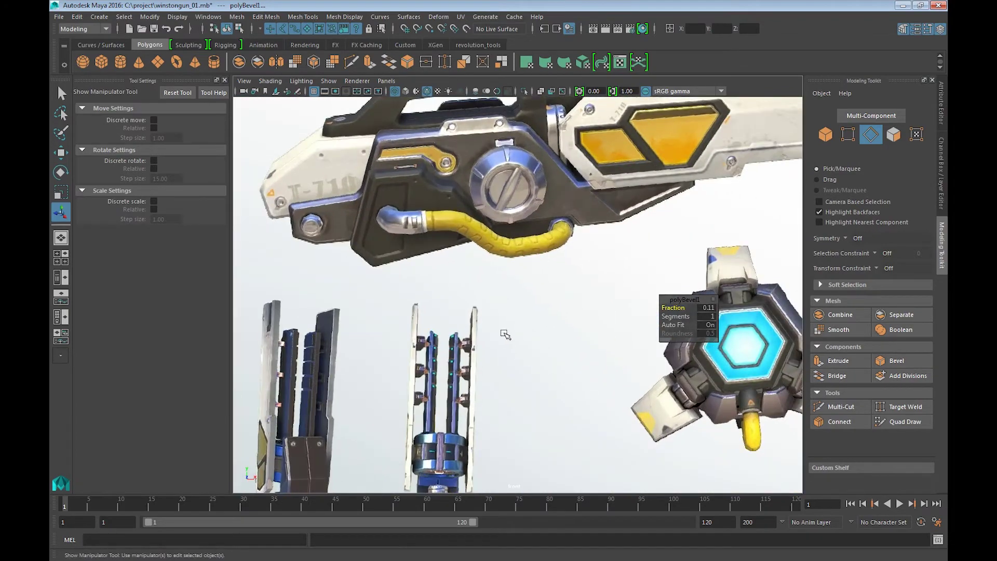
{"action": "scroll", "coordinate": [500, 330], "scroll_direction": "up", "scroll_amount": 2}
{"action": "scroll", "coordinate": [518, 346], "scroll_direction": "up", "scroll_amount": 3}
{"action": "scroll", "coordinate": [480, 299], "scroll_direction": "down", "scroll_amount": 3}
{"action": "scroll", "coordinate": [535, 341], "scroll_direction": "up", "scroll_amount": 3}
{"action": "scroll", "coordinate": [462, 282], "scroll_direction": "down", "scroll_amount": 4}
{"action": "scroll", "coordinate": [496, 201], "scroll_direction": "up", "scroll_amount": 2}
{"action": "scroll", "coordinate": [500, 229], "scroll_direction": "up", "scroll_amount": 2}
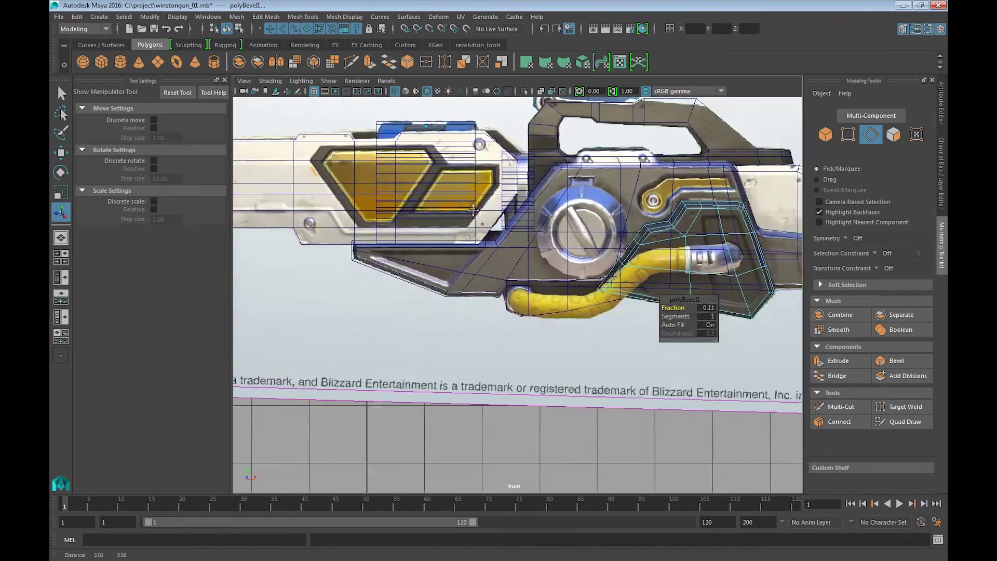
{"action": "scroll", "coordinate": [507, 257], "scroll_direction": "up", "scroll_amount": 2}
{"action": "scroll", "coordinate": [513, 285], "scroll_direction": "up", "scroll_amount": 2}
{"action": "scroll", "coordinate": [521, 316], "scroll_direction": "up", "scroll_amount": 3}
{"action": "scroll", "coordinate": [521, 315], "scroll_direction": "up", "scroll_amount": 1}
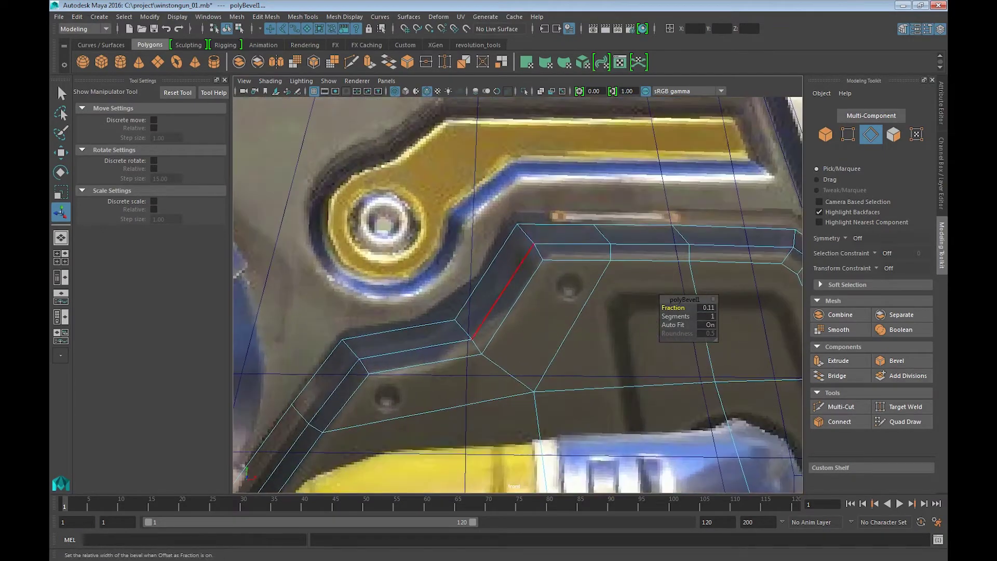
{"action": "left_click", "coordinate": [535, 256]}
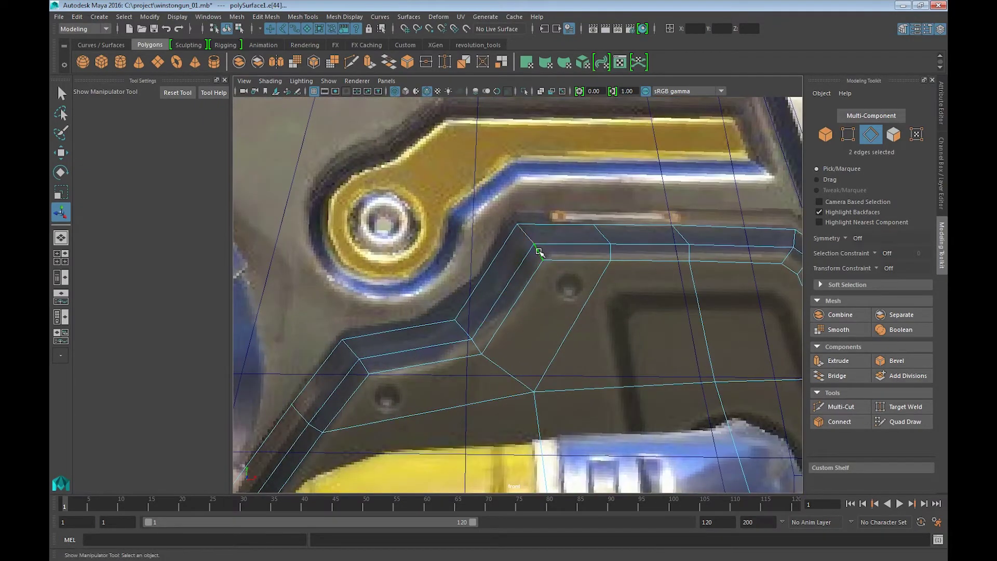
- Bevel the panel block's upper-left corner at fraction 0.13 with 1 segment
{"action": "key", "text": "ctrl+b"}
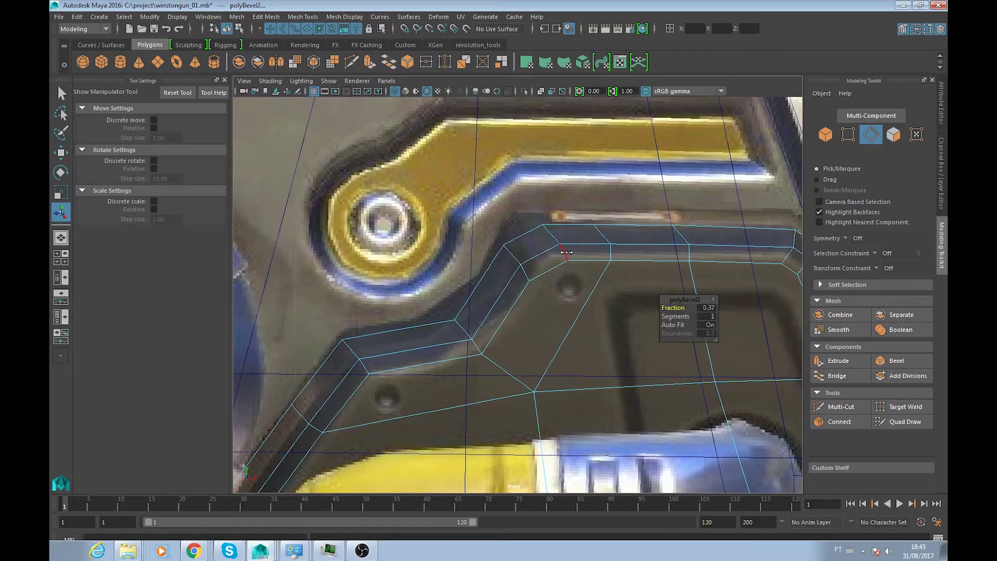
{"action": "scroll", "coordinate": [553, 252], "scroll_direction": "up", "scroll_amount": 1}
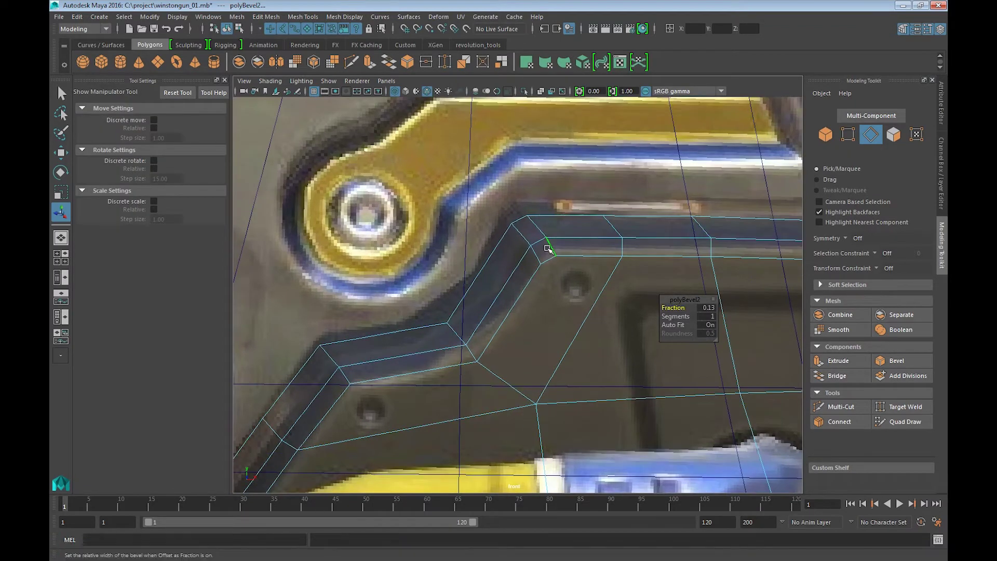
{"action": "key", "text": "F8"}
{"action": "scroll", "coordinate": [602, 288], "scroll_direction": "down", "scroll_amount": 5}
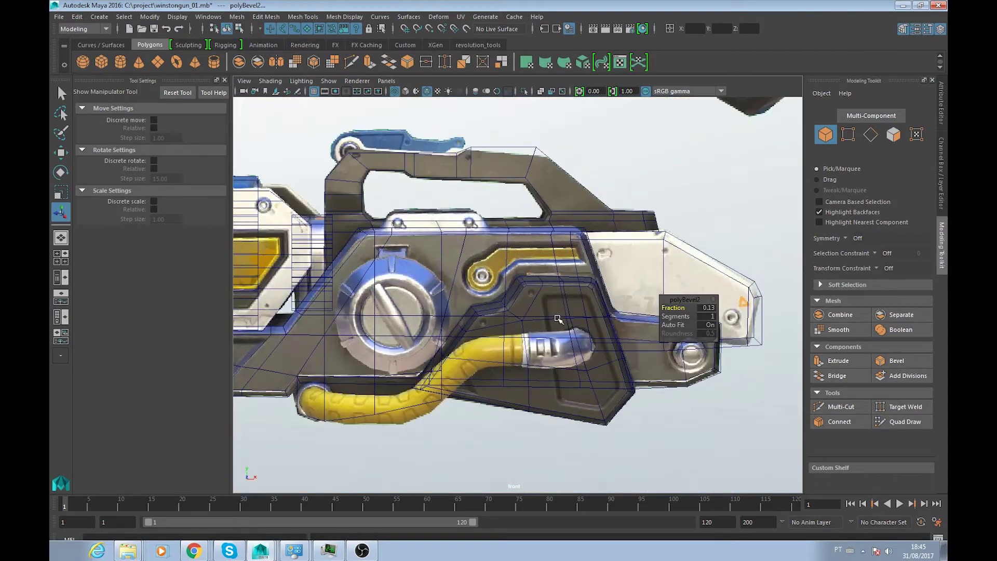
{"action": "scroll", "coordinate": [479, 307], "scroll_direction": "up", "scroll_amount": 2}
- Orbit and zoom around the gun to inspect the hose and get a close side-on look
{"action": "left_click_drag", "start_coordinate": [500, 356], "coordinate": [166, 333], "text": "alt"}
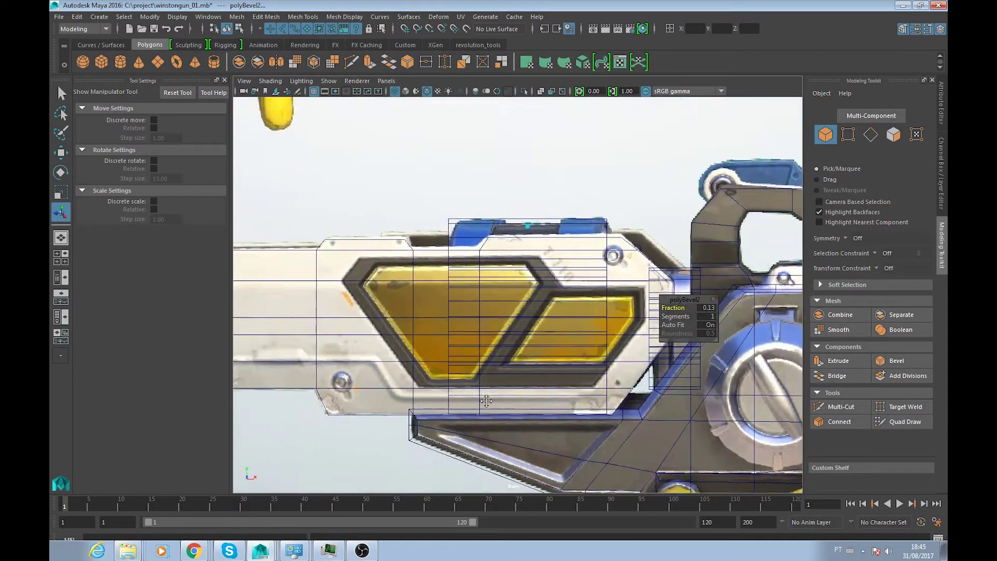
{"action": "scroll", "coordinate": [471, 300], "scroll_direction": "down", "scroll_amount": 1}
{"action": "mouse_move", "coordinate": [483, 317]}
{"action": "middle_mouse_down", "text": "alt"}
{"action": "mouse_move", "coordinate": [619, 283]}
{"action": "mouse_move", "coordinate": [476, 301]}
{"action": "mouse_move", "coordinate": [332, 296]}
{"action": "middle_mouse_up", "text": "alt"}
{"action": "scroll", "coordinate": [619, 283], "scroll_direction": "up", "scroll_amount": 4}
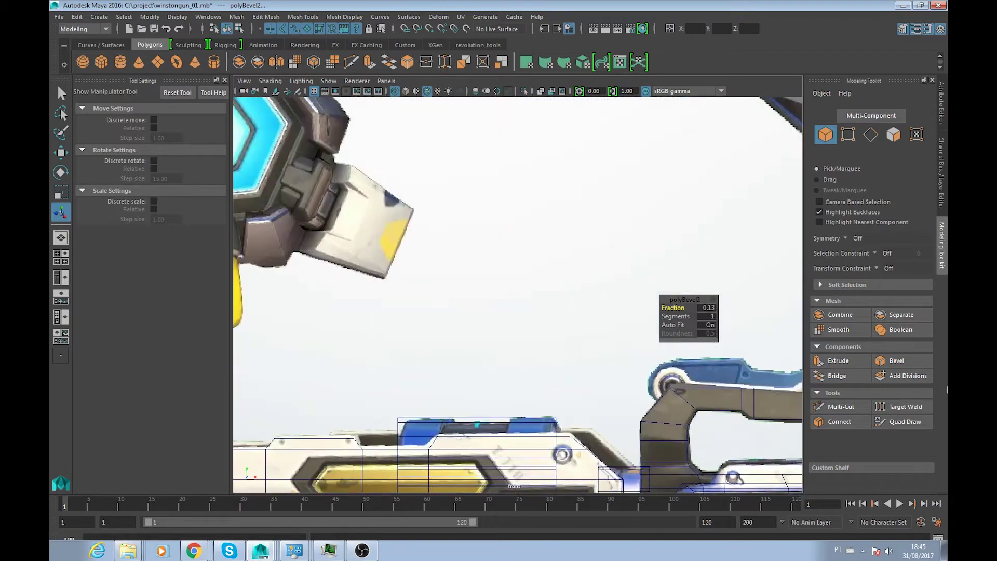
{"action": "scroll", "coordinate": [398, 295], "scroll_direction": "down", "scroll_amount": 3}
{"action": "scroll", "coordinate": [589, 296], "scroll_direction": "up", "scroll_amount": 5}
{"action": "scroll", "coordinate": [583, 240], "scroll_direction": "up", "scroll_amount": 3}
{"action": "scroll", "coordinate": [582, 240], "scroll_direction": "down", "scroll_amount": 3}
{"action": "scroll", "coordinate": [517, 399], "scroll_direction": "up", "scroll_amount": 4}
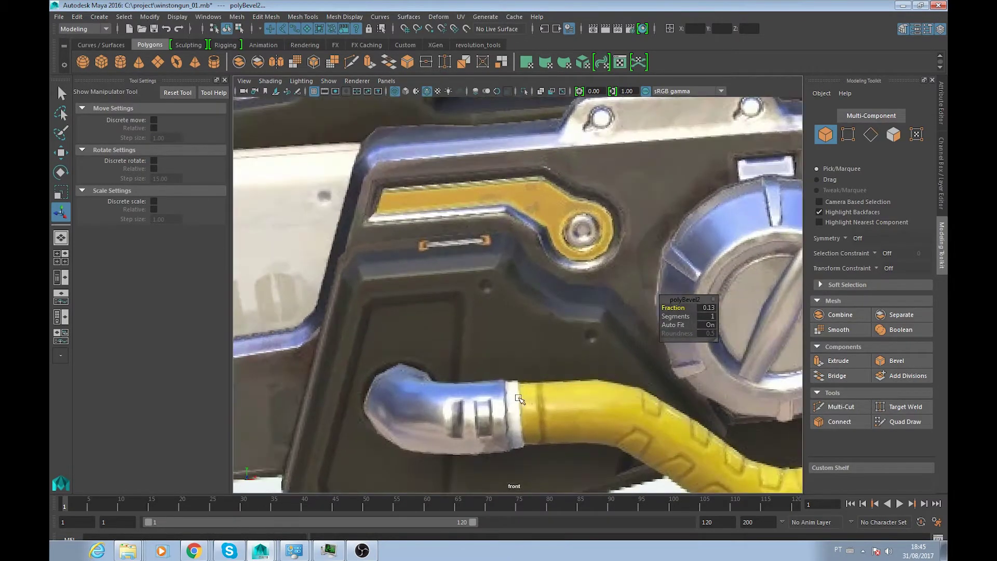
{"action": "scroll", "coordinate": [584, 394], "scroll_direction": "down", "scroll_amount": 2}
{"action": "scroll", "coordinate": [520, 364], "scroll_direction": "down", "scroll_amount": 1}
{"action": "scroll", "coordinate": [431, 347], "scroll_direction": "down", "scroll_amount": 4}
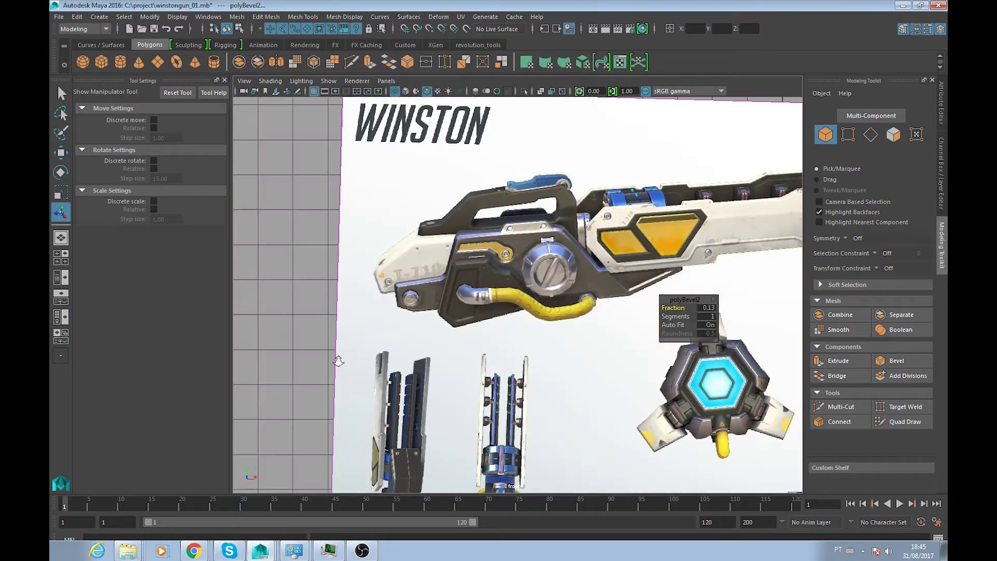
{"action": "scroll", "coordinate": [432, 348], "scroll_direction": "up", "scroll_amount": 2}
{"action": "scroll", "coordinate": [431, 348], "scroll_direction": "down", "scroll_amount": 2}
- Orbit to the other side, pan up to the gun body, and use untextured grey shading
{"action": "left_click_drag", "start_coordinate": [431, 348], "coordinate": [522, 454], "text": "alt"}
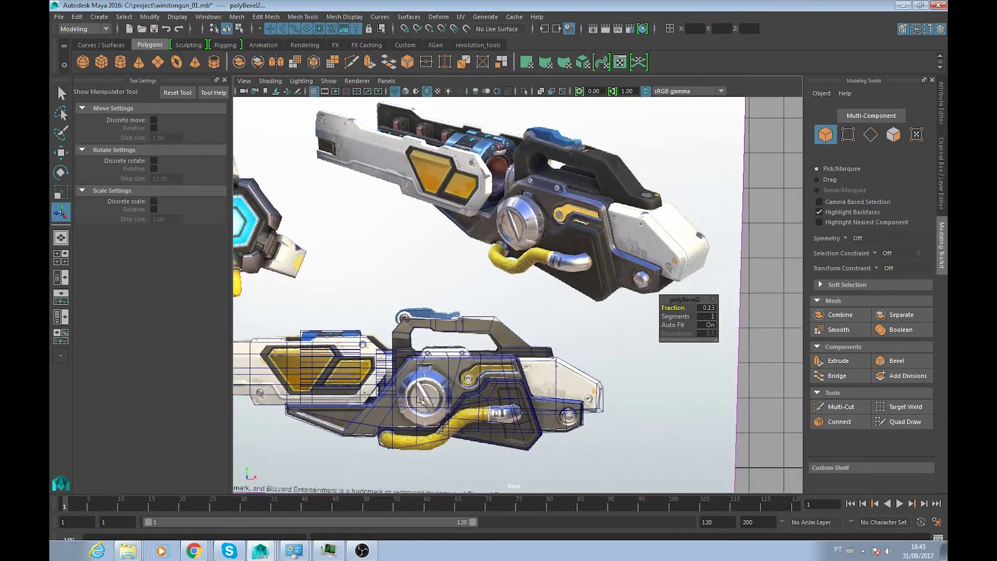
{"action": "middle_click_drag", "start_coordinate": [522, 454], "coordinate": [504, 344], "text": "alt"}
{"action": "key", "text": "5"}
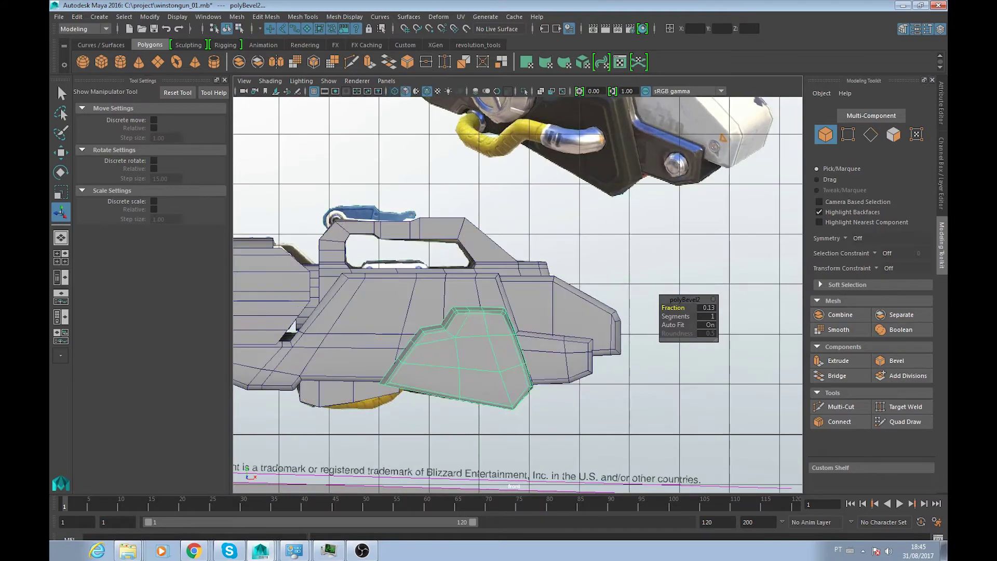
{"action": "scroll", "coordinate": [675, 416], "scroll_direction": "up", "scroll_amount": 2}
{"action": "scroll", "coordinate": [701, 437], "scroll_direction": "up", "scroll_amount": 1}
{"action": "scroll", "coordinate": [721, 450], "scroll_direction": "up", "scroll_amount": 1}
{"action": "scroll", "coordinate": [722, 450], "scroll_direction": "up", "scroll_amount": 1}
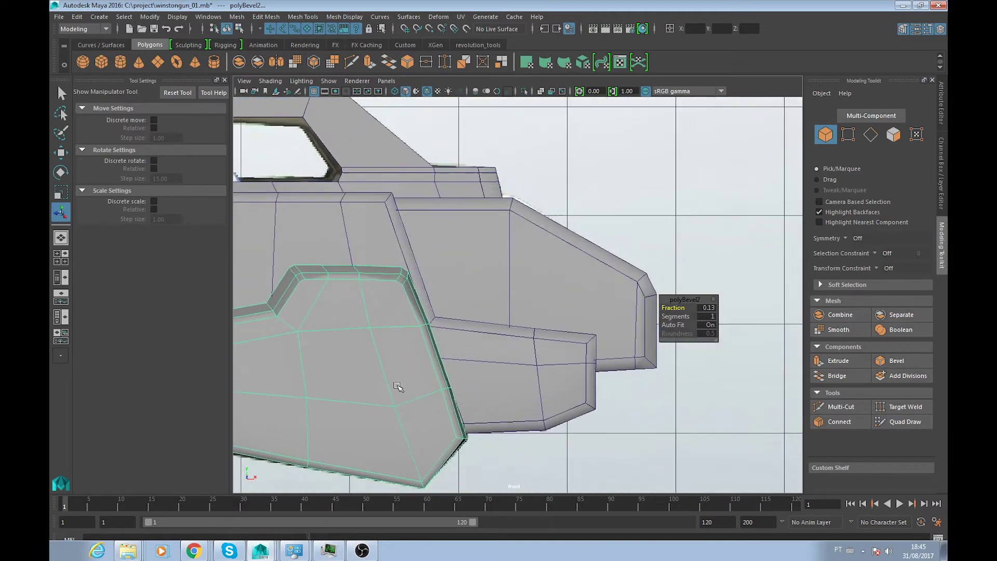
{"action": "middle_click_drag", "start_coordinate": [722, 450], "coordinate": [521, 395], "text": "alt"}
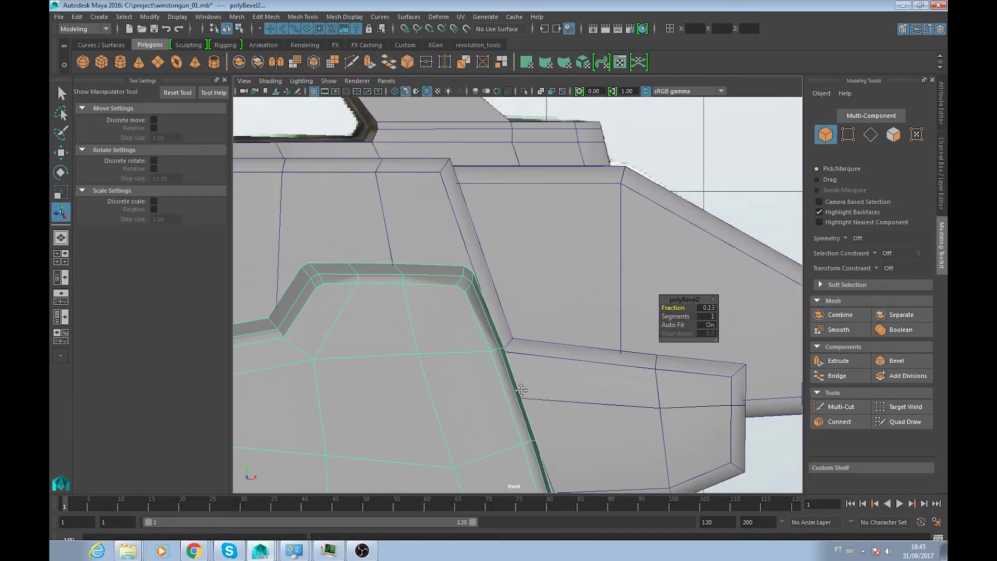
{"action": "scroll", "coordinate": [521, 396], "scroll_direction": "down", "scroll_amount": 3}
{"action": "scroll", "coordinate": [383, 383], "scroll_direction": "down", "scroll_amount": 1}
{"action": "scroll", "coordinate": [529, 393], "scroll_direction": "up", "scroll_amount": 1}
{"action": "scroll", "coordinate": [519, 394], "scroll_direction": "up", "scroll_amount": 1}
{"action": "scroll", "coordinate": [494, 389], "scroll_direction": "up", "scroll_amount": 2}
{"action": "scroll", "coordinate": [452, 381], "scroll_direction": "up", "scroll_amount": 1}
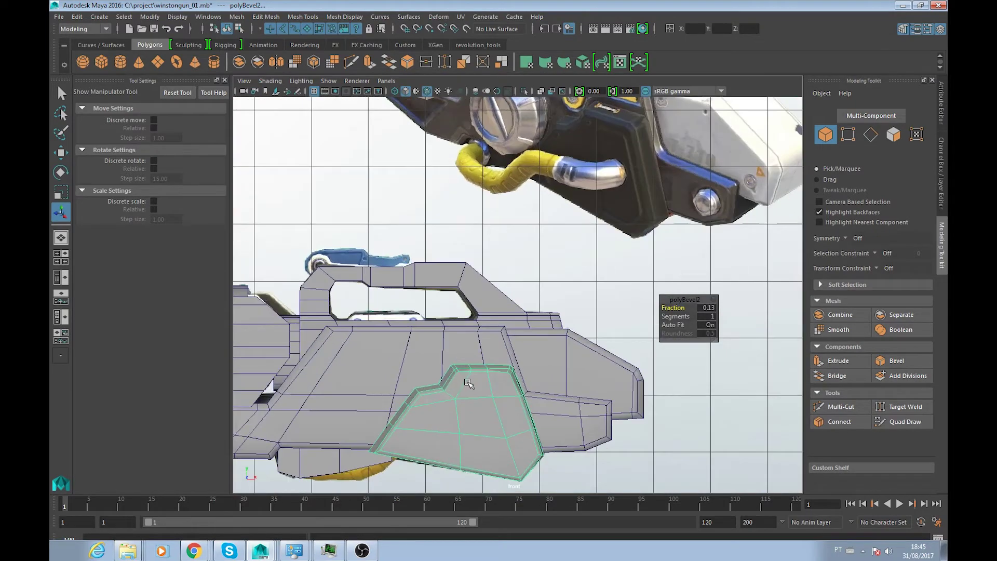
{"action": "scroll", "coordinate": [494, 390], "scroll_direction": "up", "scroll_amount": 1}
{"action": "middle_click_drag", "start_coordinate": [509, 390], "coordinate": [537, 392], "text": "alt"}
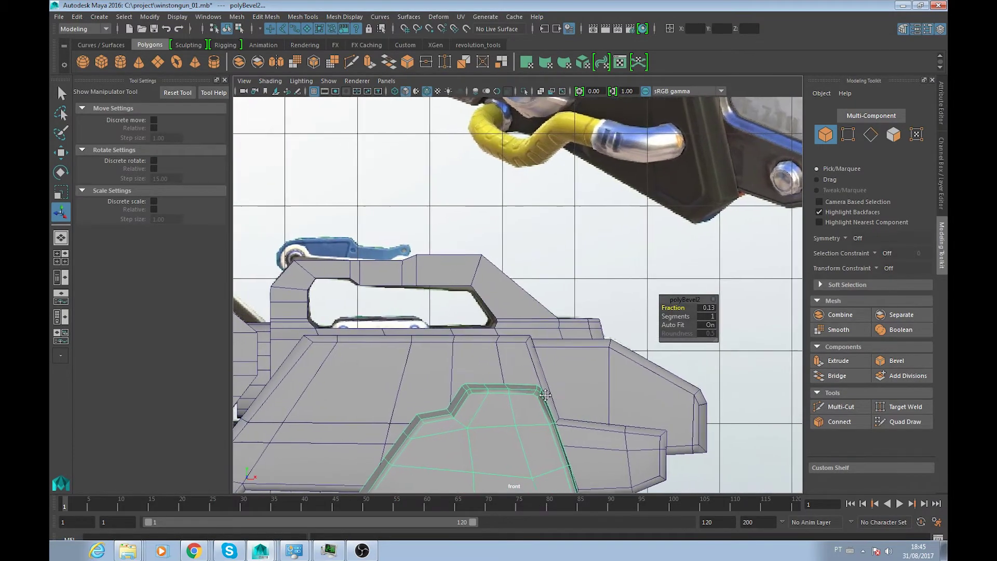
{"action": "mouse_move", "coordinate": [537, 392]}
{"action": "left_mouse_down", "text": "alt"}
{"action": "mouse_move", "coordinate": [483, 390]}
{"action": "mouse_move", "coordinate": [564, 342]}
{"action": "left_mouse_up", "text": "alt"}
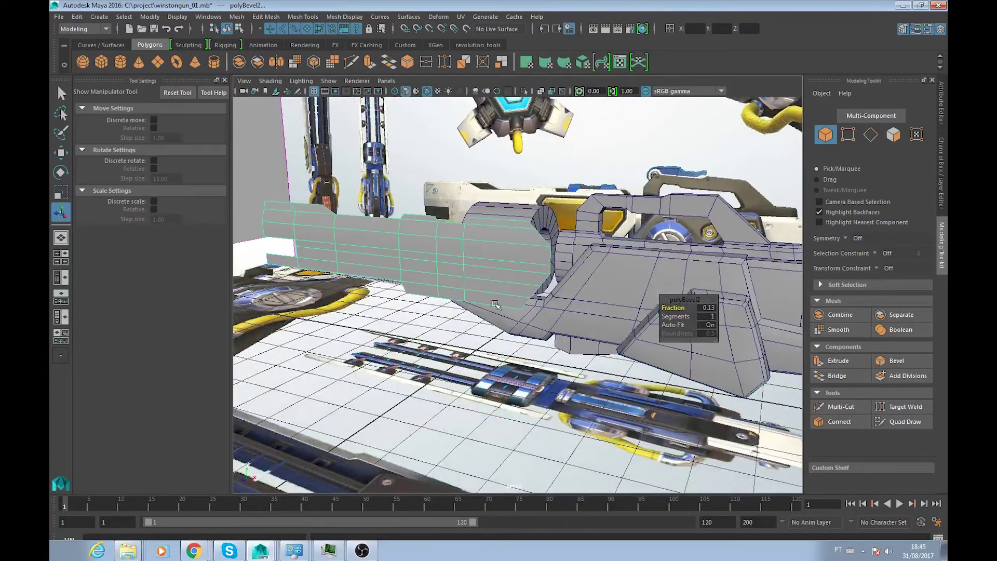
{"action": "mouse_move", "coordinate": [495, 305]}
{"action": "left_mouse_down", "text": "alt"}
{"action": "mouse_move", "coordinate": [582, 378]}
{"action": "mouse_move", "coordinate": [652, 382]}
{"action": "mouse_move", "coordinate": [557, 394]}
{"action": "left_mouse_up", "text": "alt"}
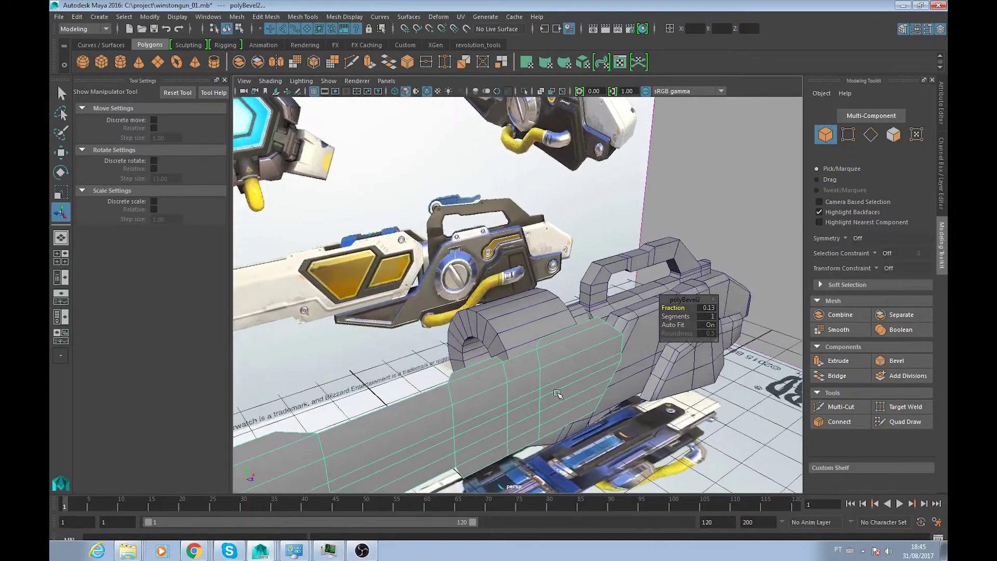
{"action": "mouse_move", "coordinate": [619, 401]}
{"action": "left_mouse_down", "text": "alt"}
{"action": "mouse_move", "coordinate": [613, 428]}
{"action": "mouse_move", "coordinate": [508, 460]}
{"action": "left_mouse_up", "text": "alt"}
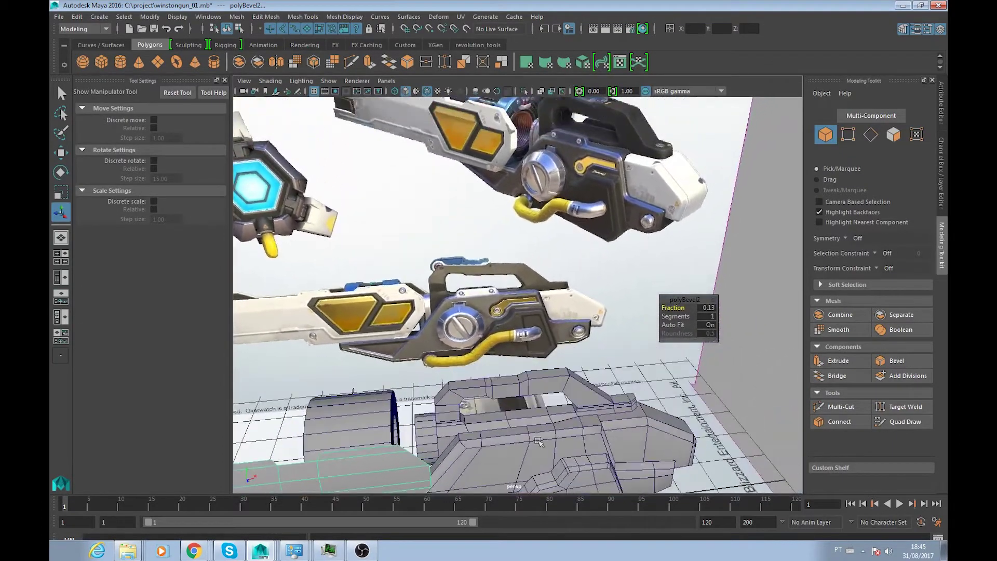
{"action": "left_click_drag", "start_coordinate": [549, 436], "coordinate": [385, 386], "text": "alt"}
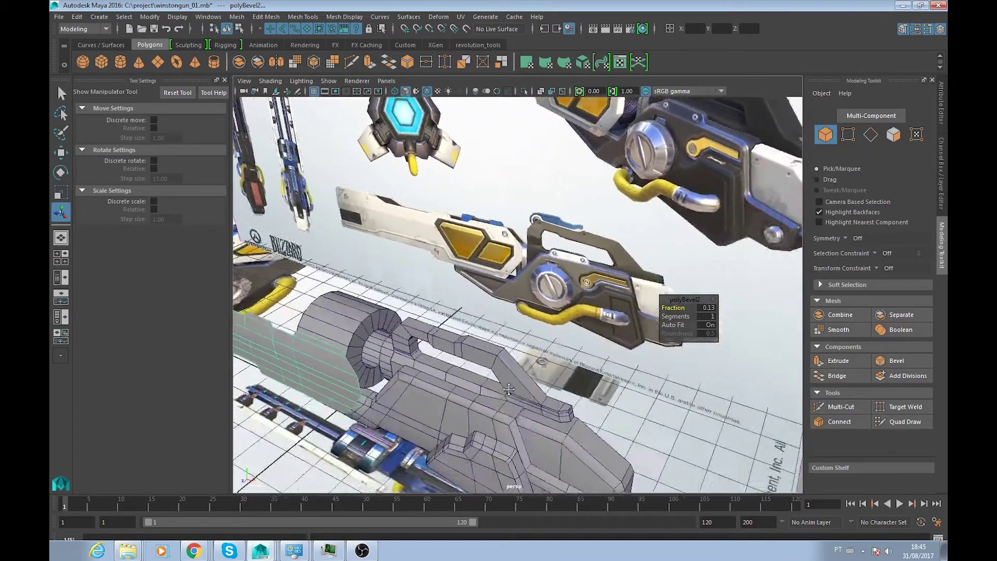
{"action": "left_click_drag", "start_coordinate": [398, 389], "coordinate": [395, 319], "text": "alt"}
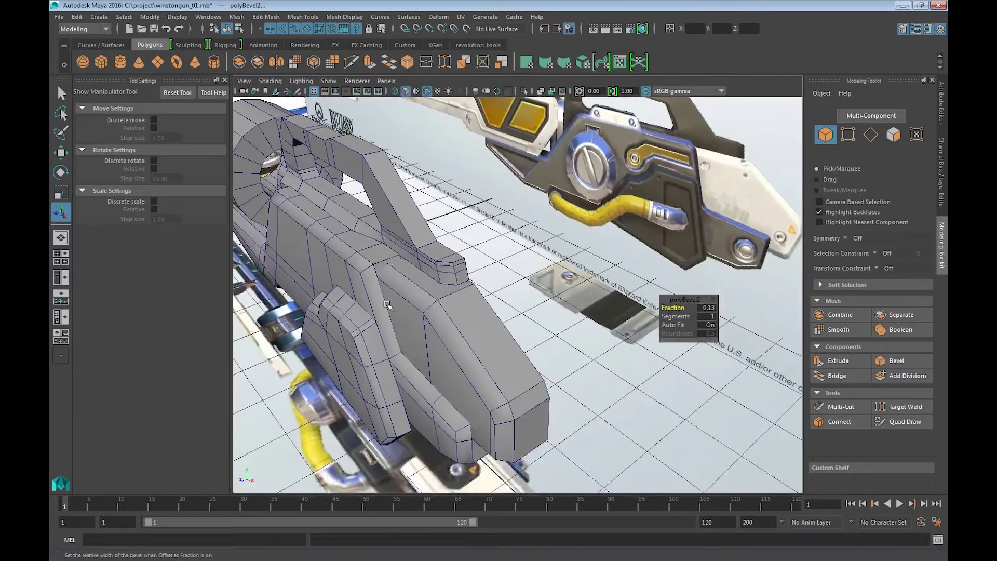
{"action": "key", "text": "F10"}
{"action": "double_click", "coordinate": [370, 261]}
- Select the left block's edge loop for moving, then return to object selection and orbit
{"action": "left_click", "coordinate": [370, 260]}
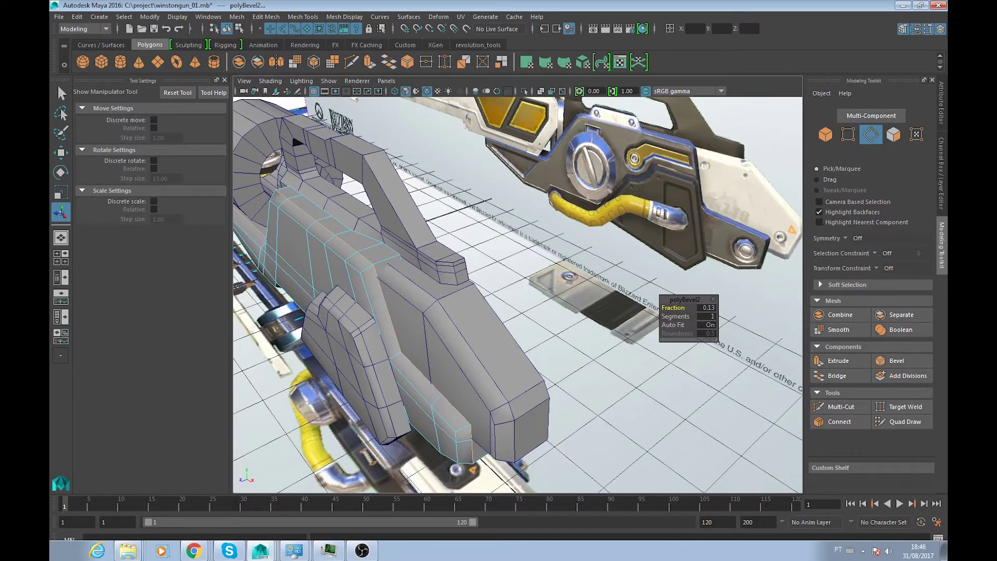
{"action": "key", "text": "w"}
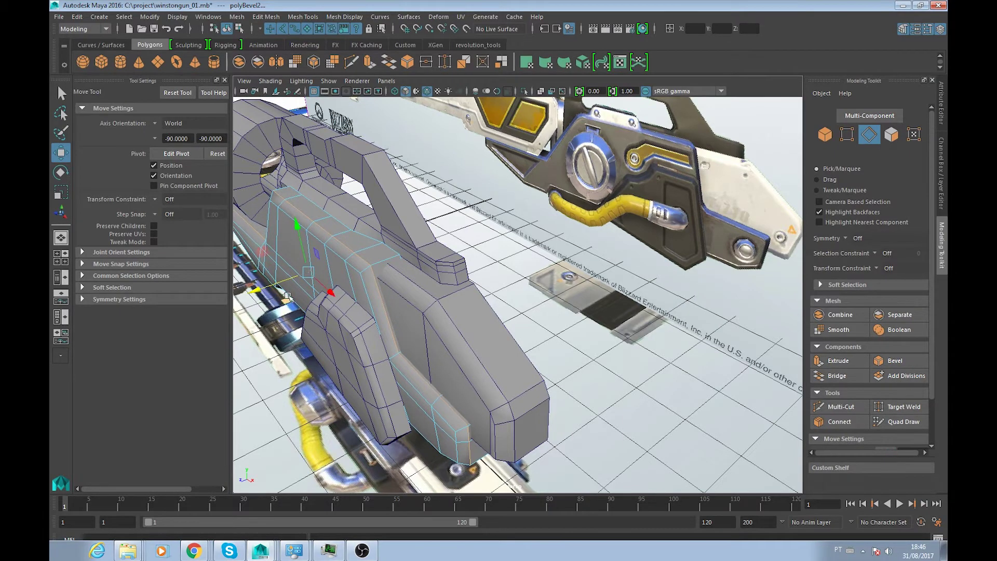
{"action": "key", "text": "F8"}
{"action": "mouse_move", "coordinate": [544, 351]}
{"action": "left_mouse_down", "text": "alt"}
{"action": "mouse_move", "coordinate": [501, 343]}
{"action": "mouse_move", "coordinate": [476, 408]}
{"action": "left_mouse_up", "text": "alt"}
{"action": "left_click_drag", "start_coordinate": [552, 407], "coordinate": [627, 378], "text": "alt"}
- In front view, pan to centre the grip, dial and yellow hose, and select the edge loop there
{"action": "key", "text": "space"}
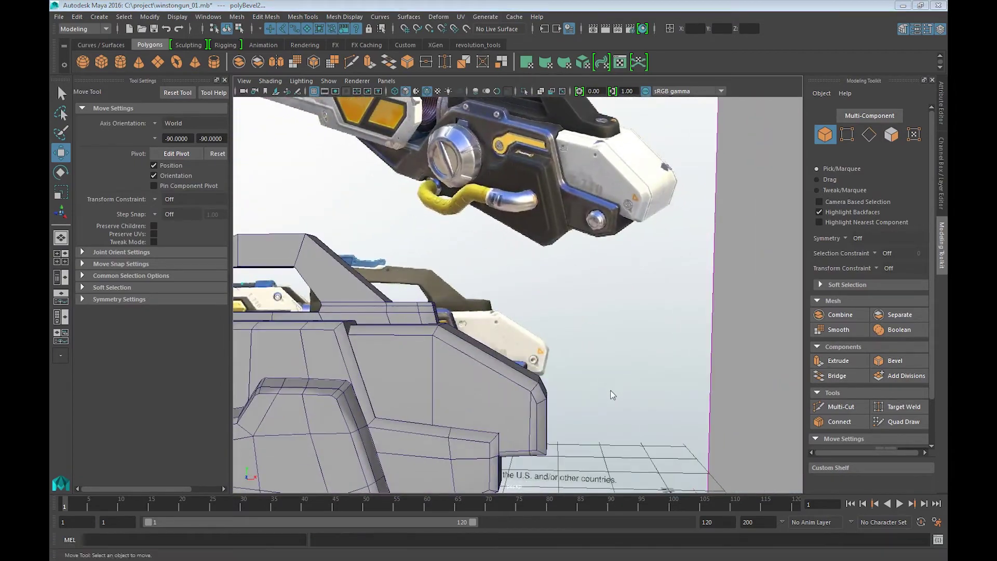
{"action": "scroll", "coordinate": [608, 395], "scroll_direction": "up", "scroll_amount": 2}
{"action": "middle_click_drag", "start_coordinate": [597, 398], "coordinate": [665, 382], "text": "alt"}
{"action": "middle_click_drag", "start_coordinate": [363, 389], "coordinate": [554, 388], "text": "alt"}
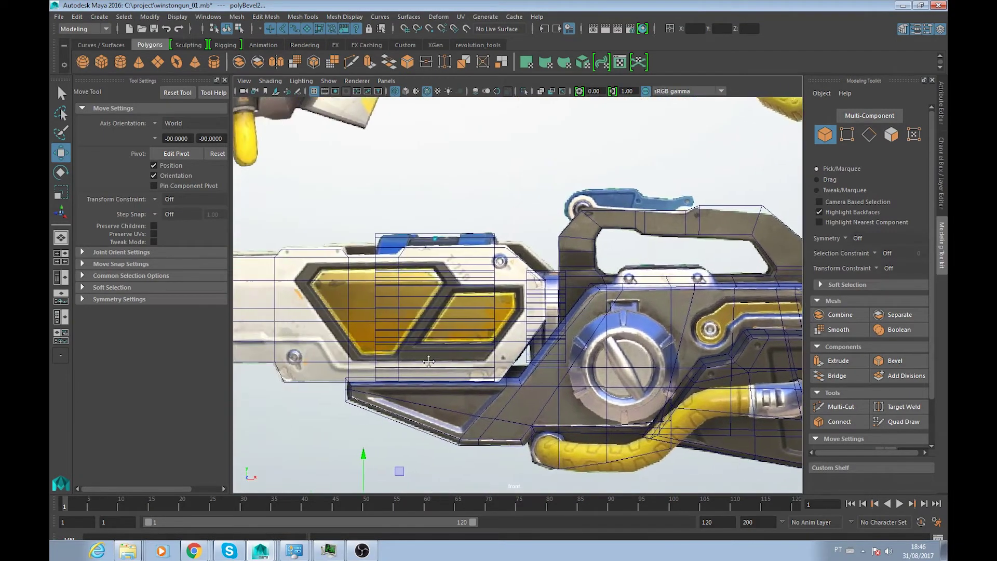
{"action": "middle_click_drag", "start_coordinate": [442, 367], "coordinate": [574, 366], "text": "alt"}
{"action": "middle_click_drag", "start_coordinate": [500, 363], "coordinate": [264, 329], "text": "alt"}
{"action": "middle_click_drag", "start_coordinate": [538, 353], "coordinate": [489, 361], "text": "alt"}
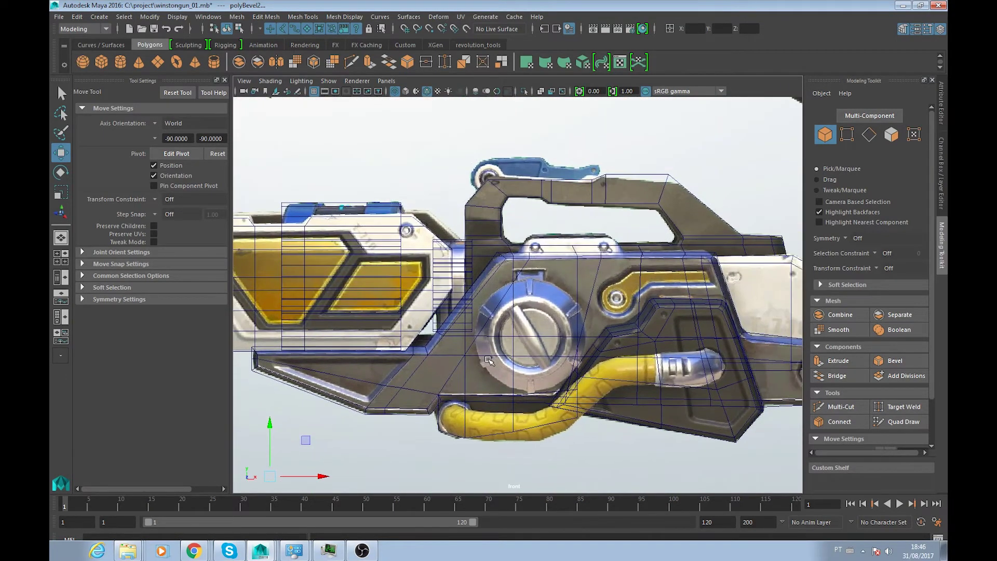
{"action": "middle_click_drag", "start_coordinate": [647, 195], "coordinate": [559, 221], "text": "alt"}
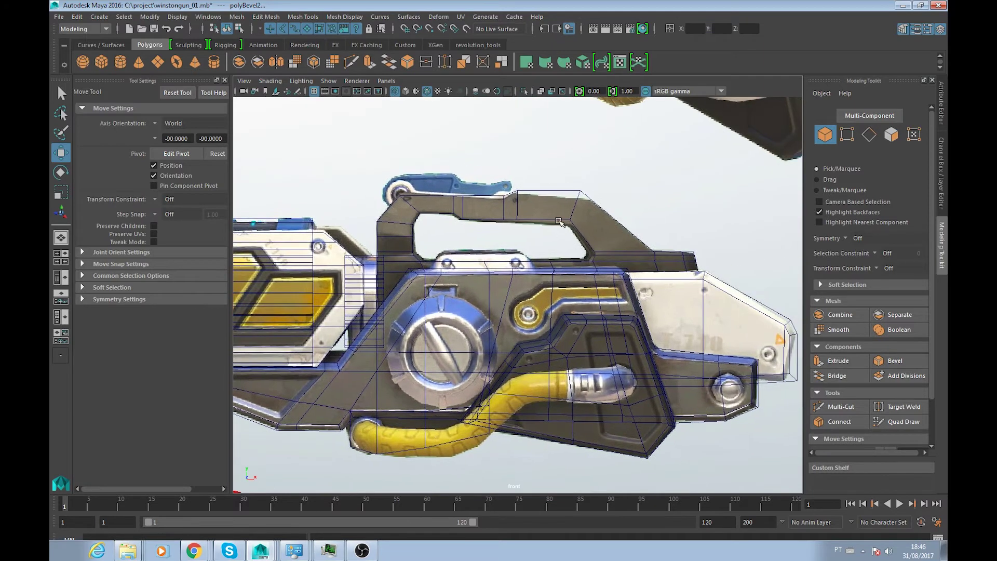
{"action": "double_click", "coordinate": [574, 191]}
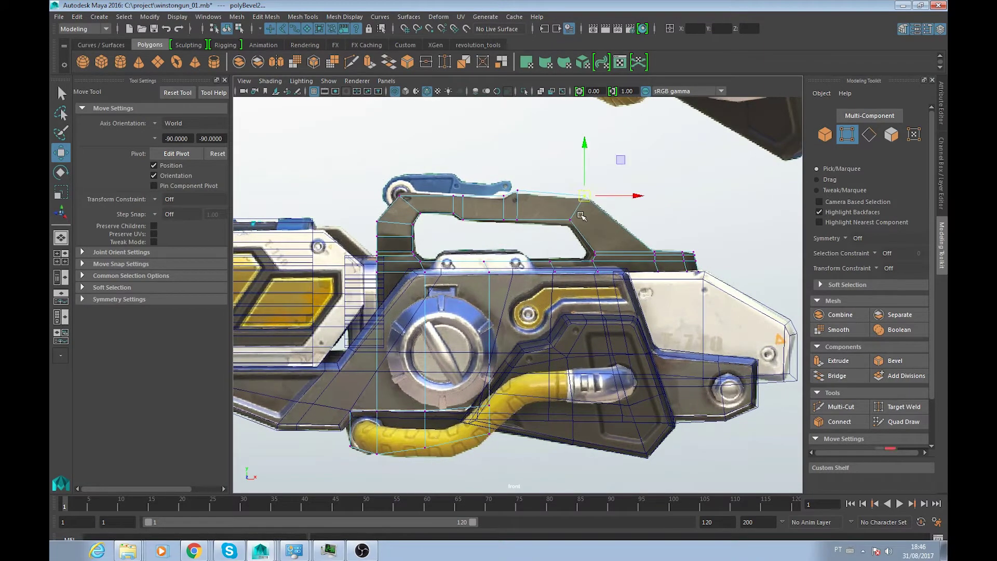
- In perspective with X-ray off, orbit to see the carry handle from the side
{"action": "key", "text": "space"}
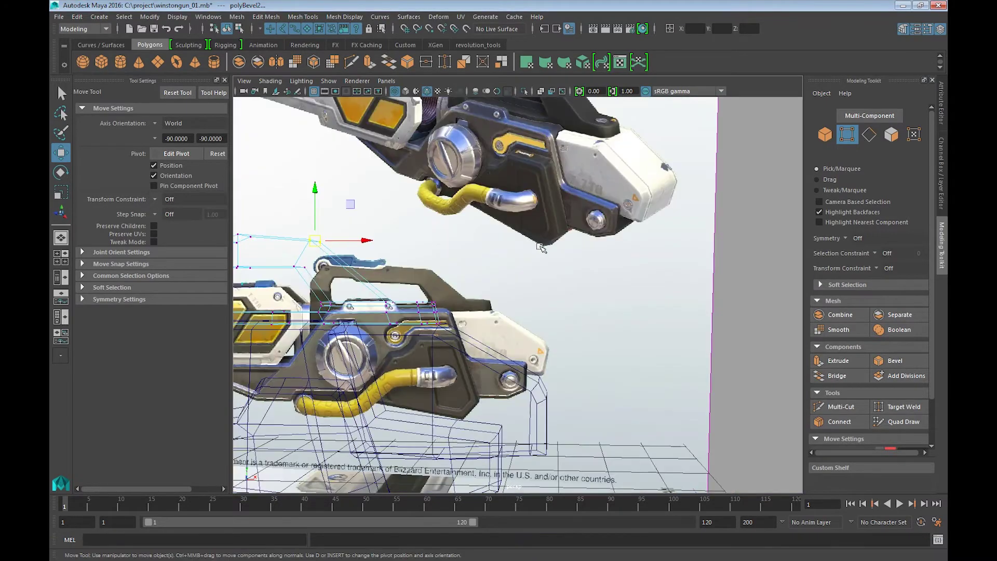
{"action": "key", "text": "alt+a"}
{"action": "scroll", "coordinate": [401, 294], "scroll_direction": "up", "scroll_amount": 3}
{"action": "scroll", "coordinate": [415, 327], "scroll_direction": "up", "scroll_amount": 3}
{"action": "mouse_move", "coordinate": [415, 328]}
{"action": "left_mouse_down", "text": "alt"}
{"action": "mouse_move", "coordinate": [519, 327]}
{"action": "mouse_move", "coordinate": [498, 330]}
{"action": "left_mouse_up", "text": "alt"}
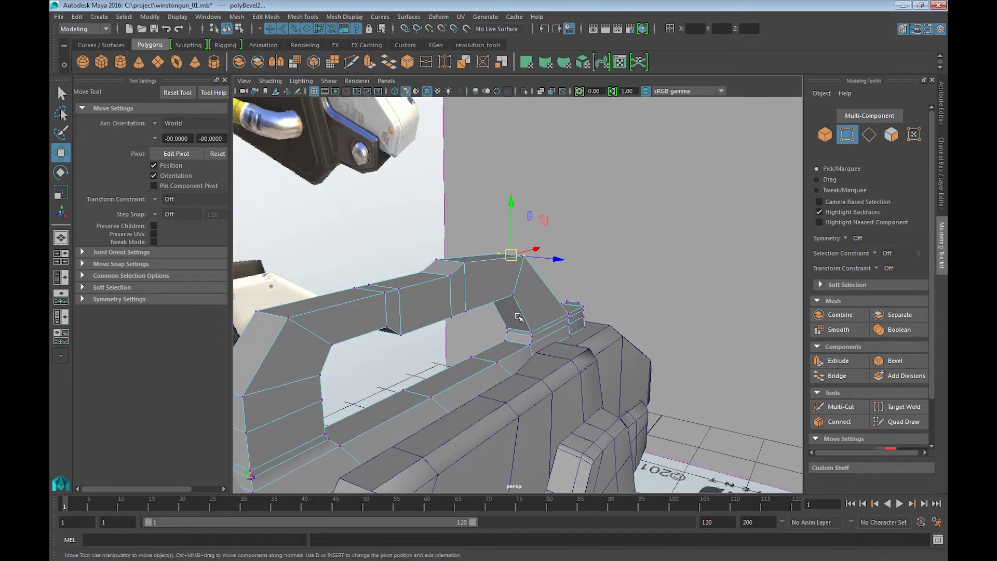
- Select the face loop inside the carry handle and extrude it in textured front view
{"action": "key", "text": "F11"}
{"action": "left_click", "coordinate": [513, 327]}
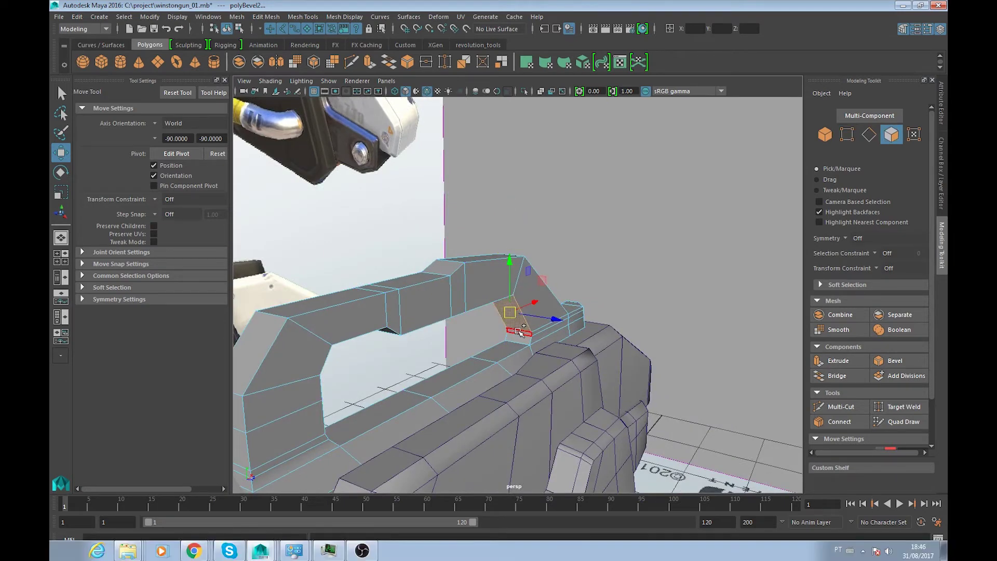
{"action": "double_click", "coordinate": [519, 333]}
{"action": "key", "text": "space"}
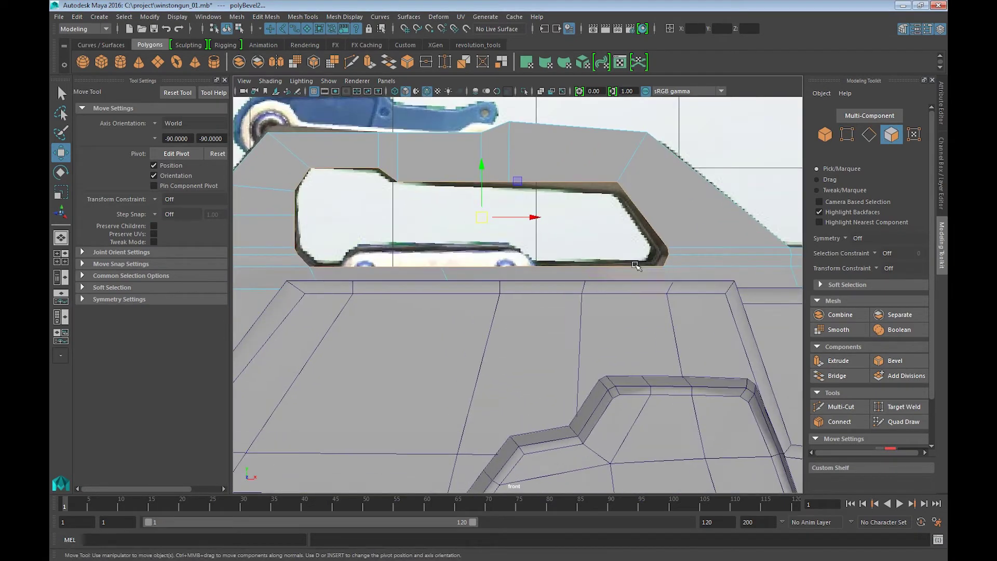
{"action": "key", "text": "6"}
{"action": "scroll", "coordinate": [636, 262], "scroll_direction": "up", "scroll_amount": 2}
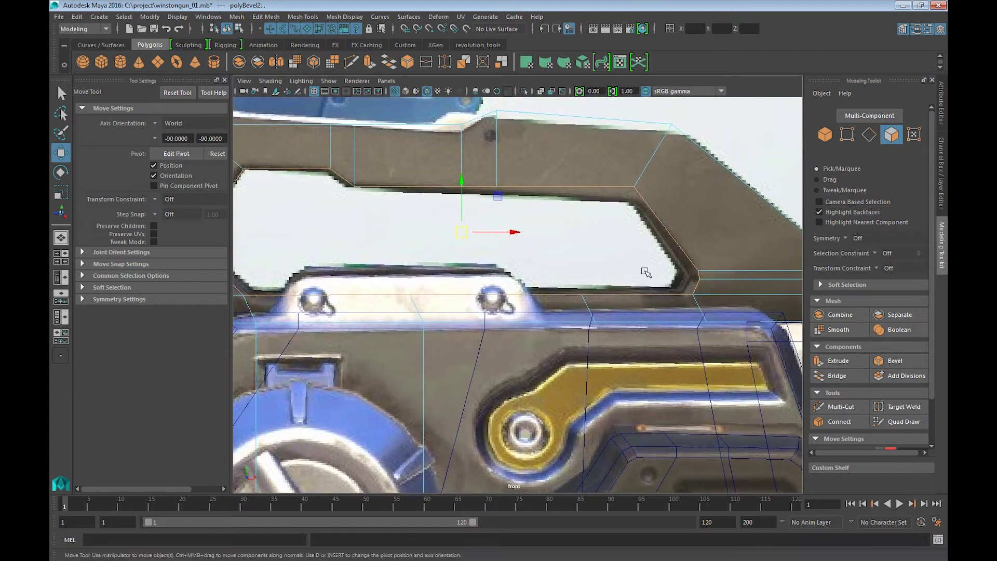
{"action": "key", "text": "ctrl+e"}
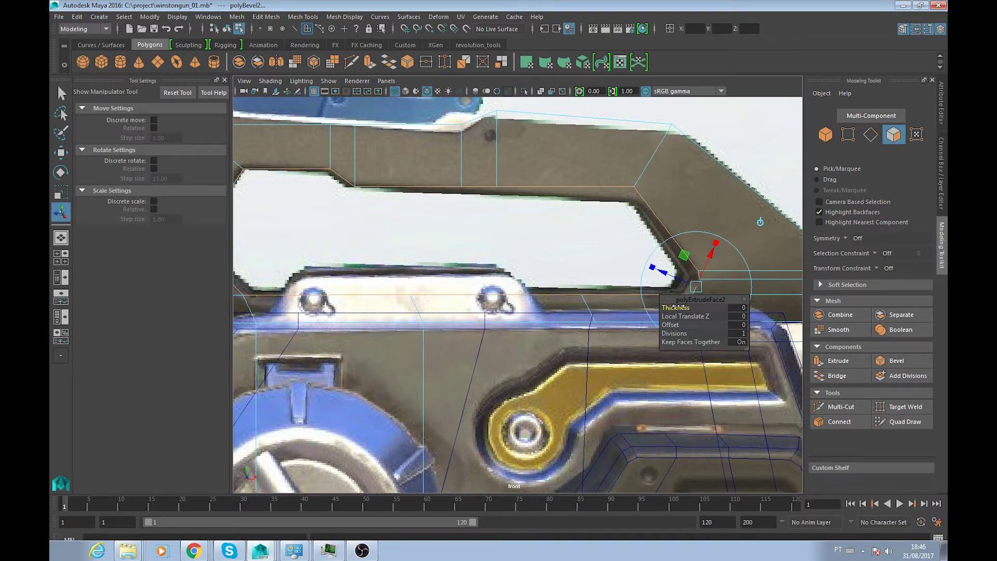
- Give the handle extrusion a thickness of 0.04 and an offset of 0.04
{"action": "left_click_drag", "start_coordinate": [676, 308], "coordinate": [677, 309]}
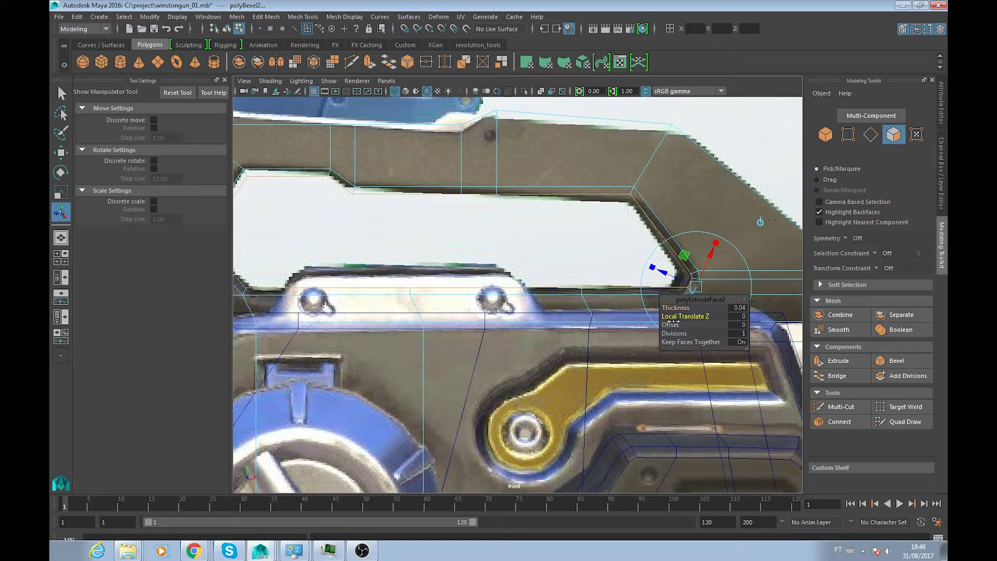
{"action": "key", "text": "space"}
{"action": "key", "text": "space"}
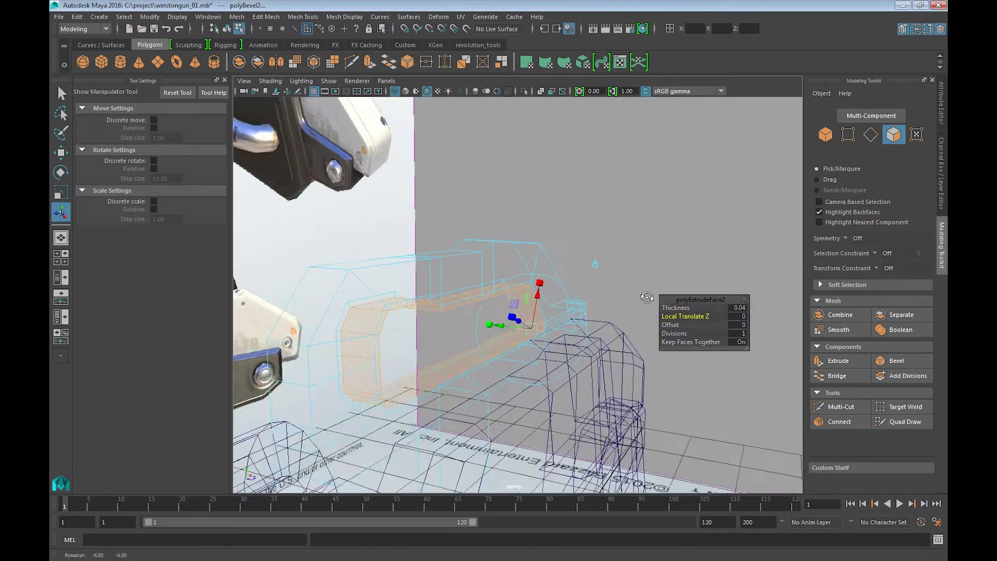
{"action": "key", "text": "5"}
{"action": "scroll", "coordinate": [638, 299], "scroll_direction": "up", "scroll_amount": 2}
{"action": "scroll", "coordinate": [639, 297], "scroll_direction": "up", "scroll_amount": 2}
{"action": "scroll", "coordinate": [640, 295], "scroll_direction": "up", "scroll_amount": 2}
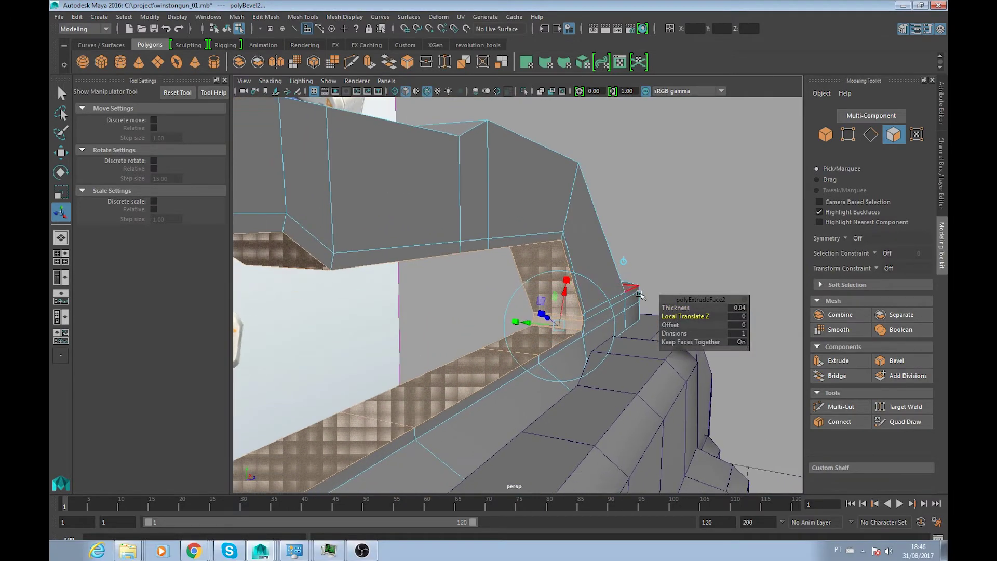
{"action": "left_click_drag", "start_coordinate": [670, 324], "coordinate": [671, 325]}
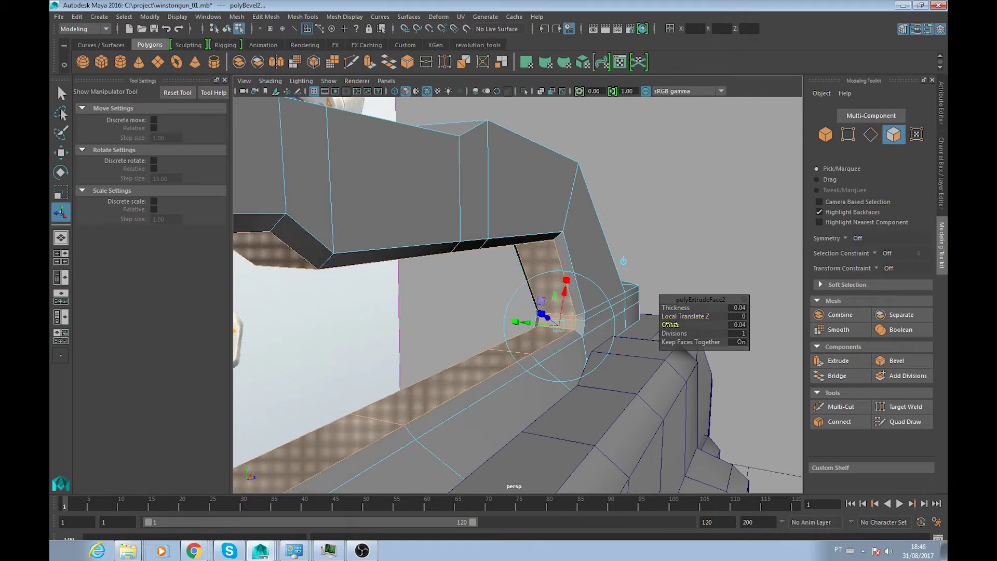
- Commit the extrusion and orbit closer to the slot part with smooth shading
{"action": "mouse_move", "coordinate": [598, 291]}
{"action": "left_mouse_down", "text": "alt"}
{"action": "mouse_move", "coordinate": [486, 228]}
{"action": "mouse_move", "coordinate": [574, 240]}
{"action": "mouse_move", "coordinate": [560, 245]}
{"action": "left_mouse_up", "text": "alt"}
{"action": "key", "text": "F8"}
{"action": "mouse_move", "coordinate": [615, 224]}
{"action": "left_mouse_down", "text": "alt"}
{"action": "mouse_move", "coordinate": [644, 260]}
{"action": "mouse_move", "coordinate": [542, 182]}
{"action": "left_mouse_up", "text": "alt"}
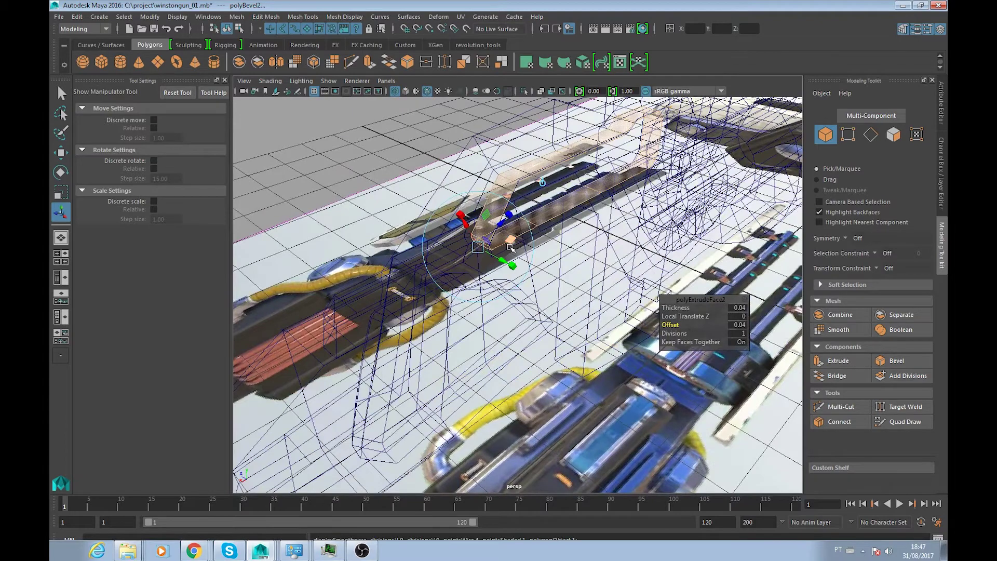
{"action": "key", "text": "w"}
{"action": "key", "text": "5"}
{"action": "mouse_move", "coordinate": [499, 203]}
{"action": "left_mouse_down", "text": "alt"}
{"action": "mouse_move", "coordinate": [452, 227]}
{"action": "mouse_move", "coordinate": [495, 354]}
{"action": "left_mouse_up", "text": "alt"}
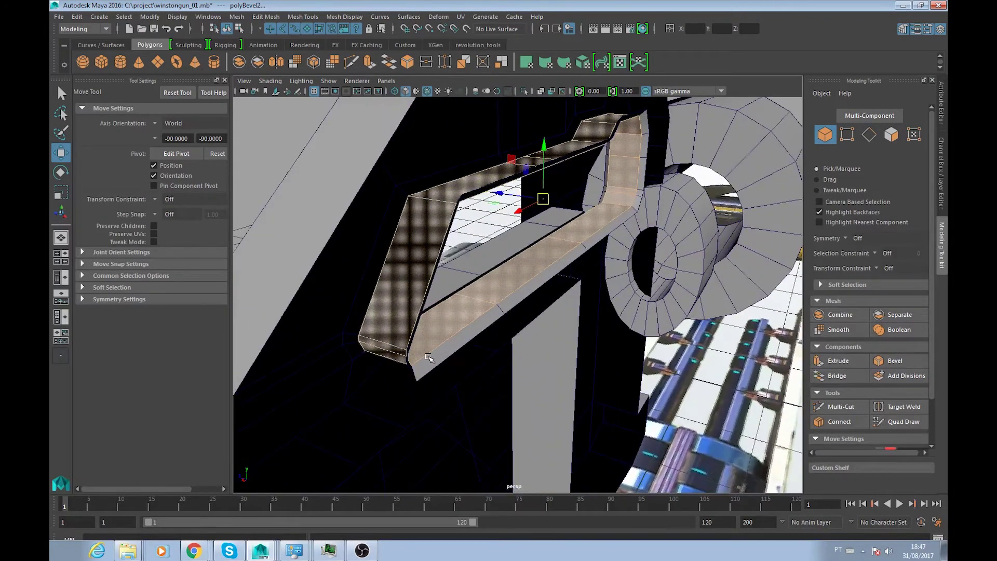
- Select an edge and face strip on the slot's beam, undoing a stray face-loop selection
{"action": "key", "text": "F10"}
{"action": "left_click", "coordinate": [447, 344]}
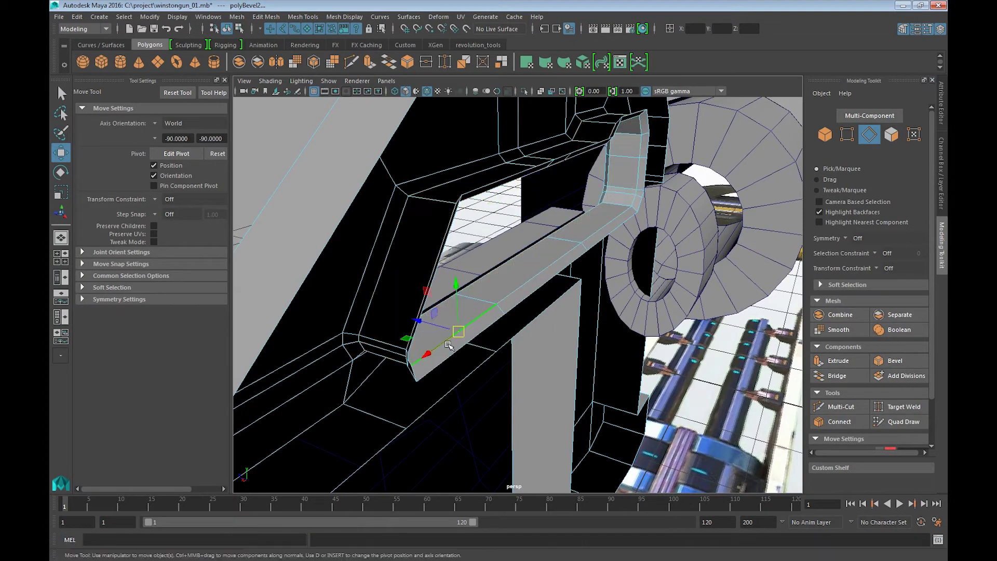
{"action": "key", "text": "F11"}
{"action": "left_click", "coordinate": [468, 330]}
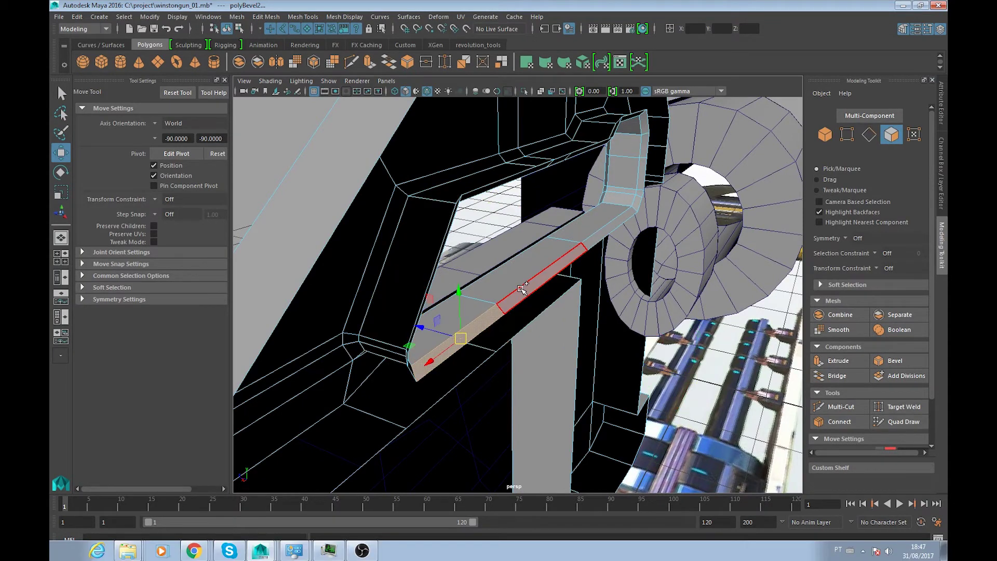
{"action": "double_click", "coordinate": [522, 289]}
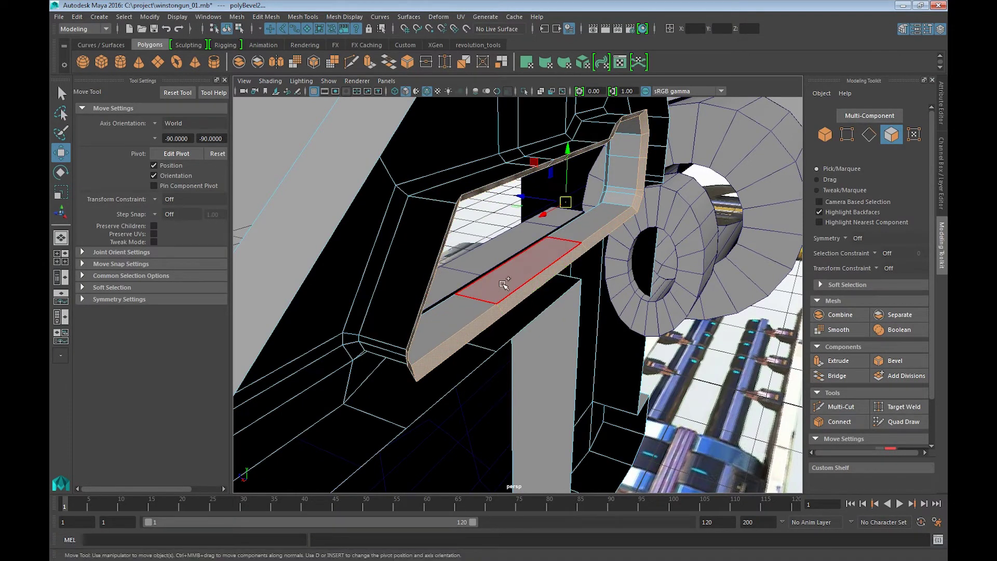
{"action": "key", "text": "ctrl+z"}
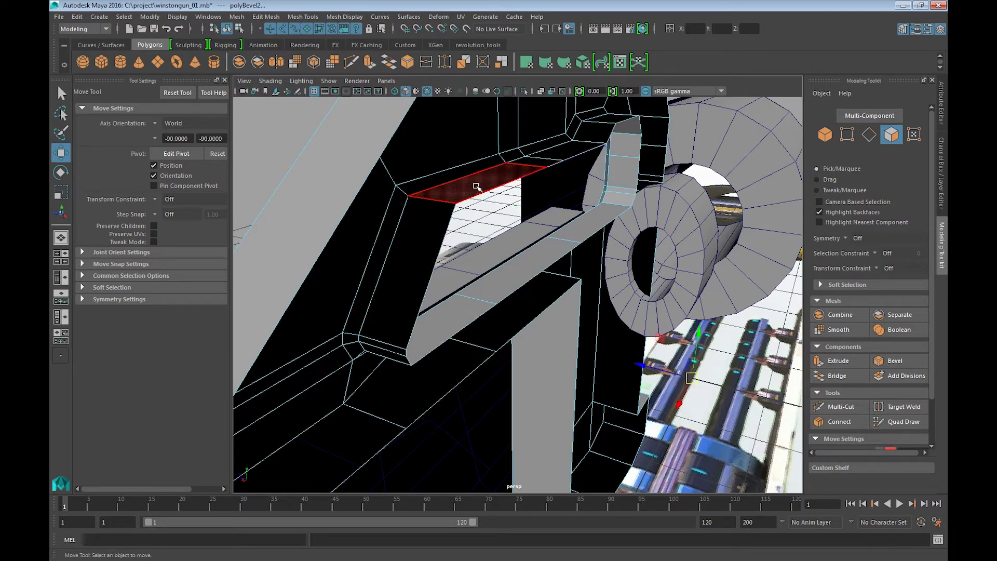
- Slide the slanted beam's edge right to widen it, then orbit to check the result
{"action": "key", "text": "F10"}
{"action": "left_click", "coordinate": [502, 187]}
{"action": "mouse_move", "coordinate": [501, 187]}
{"action": "left_mouse_down", "text": "alt"}
{"action": "mouse_move", "coordinate": [510, 216]}
{"action": "mouse_move", "coordinate": [481, 182]}
{"action": "left_mouse_up", "text": "alt"}
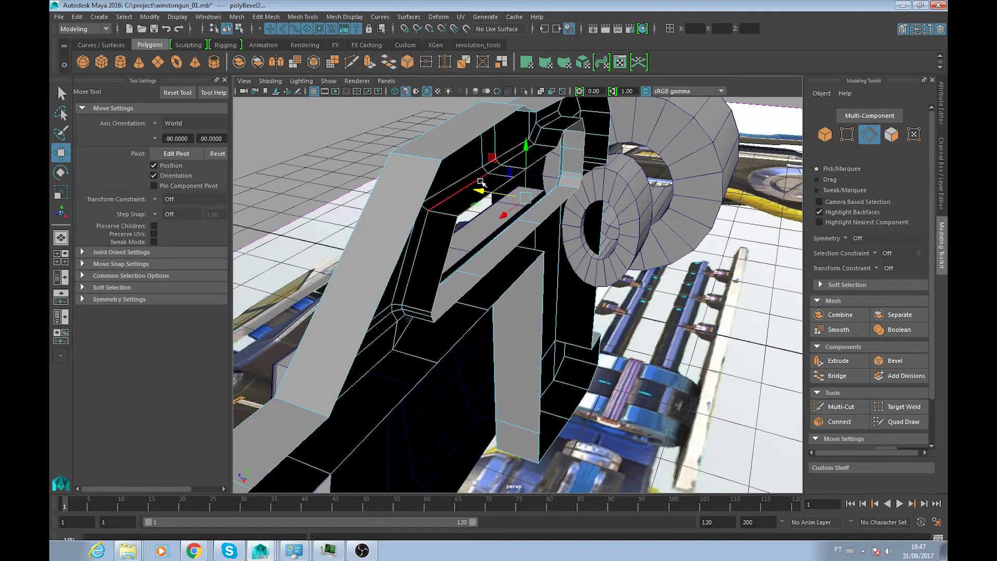
{"action": "middle_click_drag", "start_coordinate": [439, 165], "coordinate": [456, 263]}
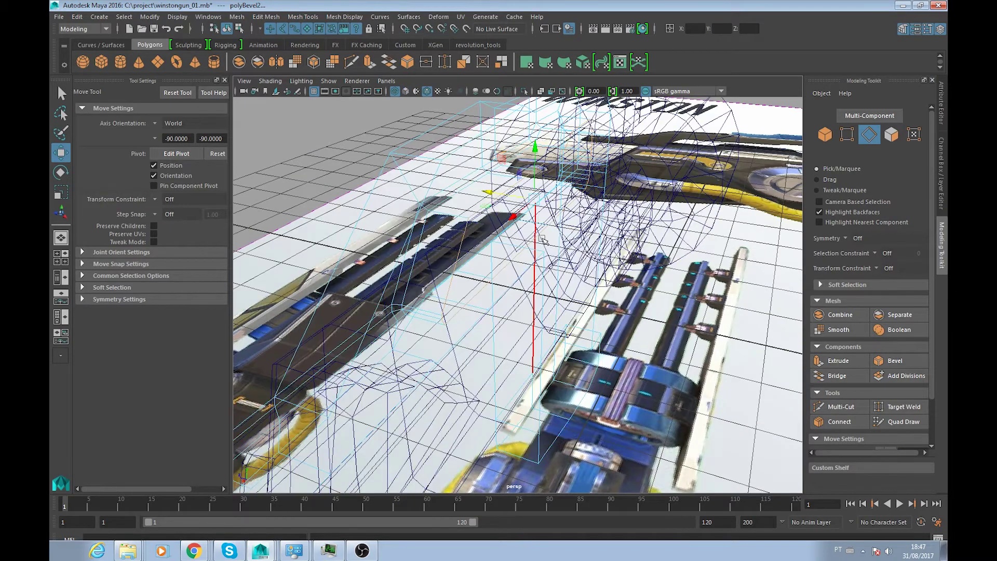
{"action": "mouse_move", "coordinate": [456, 263]}
{"action": "left_mouse_down", "text": "alt"}
{"action": "mouse_move", "coordinate": [541, 256]}
{"action": "mouse_move", "coordinate": [464, 318]}
{"action": "mouse_move", "coordinate": [544, 320]}
{"action": "left_mouse_up", "text": "alt"}
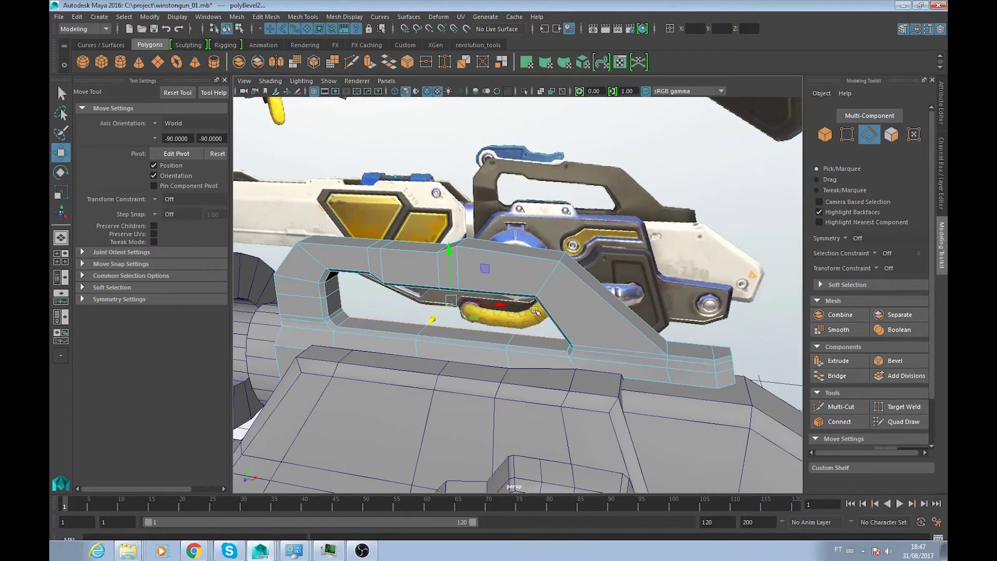
{"action": "mouse_move", "coordinate": [490, 315]}
{"action": "left_mouse_down", "text": "alt"}
{"action": "mouse_move", "coordinate": [451, 309]}
{"action": "mouse_move", "coordinate": [507, 282]}
{"action": "left_mouse_up", "text": "alt"}
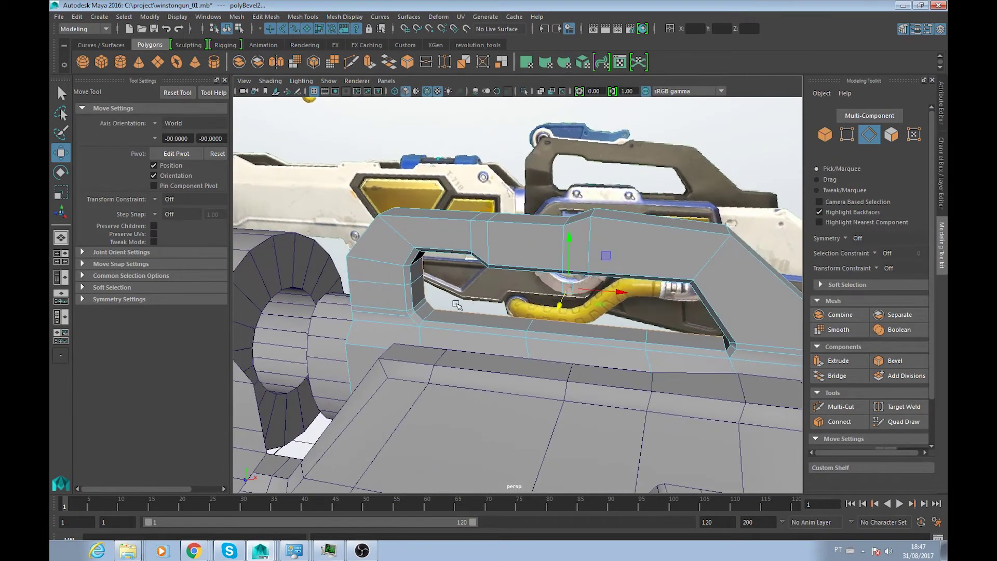
{"action": "scroll", "coordinate": [507, 282], "scroll_direction": "down", "scroll_amount": 3}
{"action": "scroll", "coordinate": [488, 311], "scroll_direction": "down", "scroll_amount": 3}
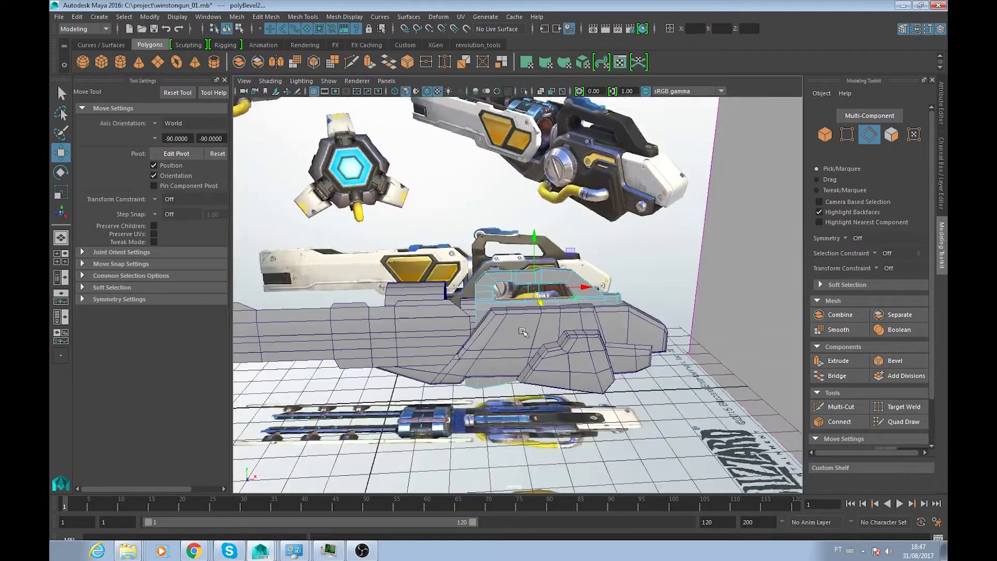
- Switch to front view, frame the selection and return to whole-object selection
{"action": "scroll", "coordinate": [477, 329], "scroll_direction": "down", "scroll_amount": 2}
{"action": "key", "text": "space"}
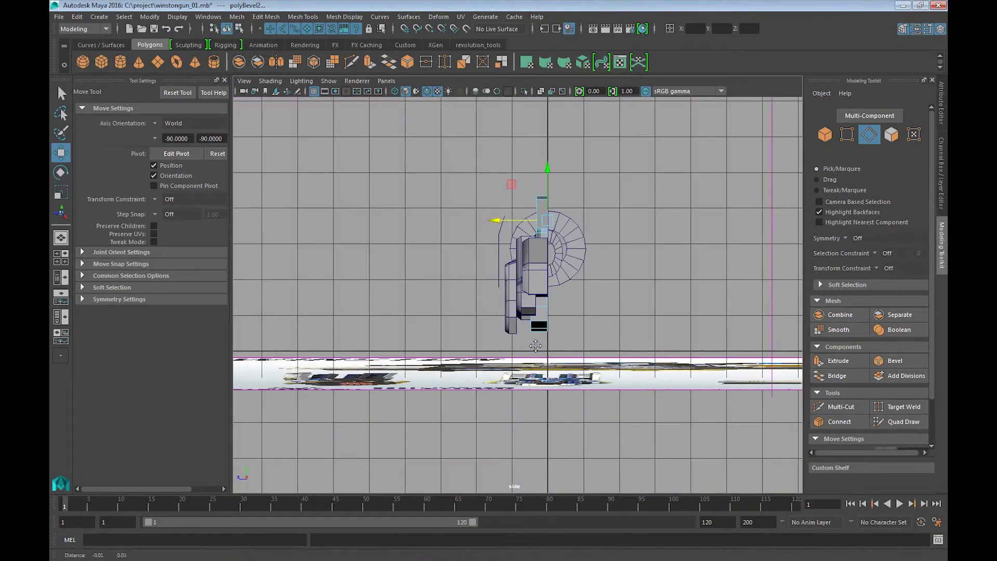
{"action": "key", "text": "f"}
{"action": "scroll", "coordinate": [524, 357], "scroll_direction": "down", "scroll_amount": 1}
{"action": "scroll", "coordinate": [668, 297], "scroll_direction": "down", "scroll_amount": 2}
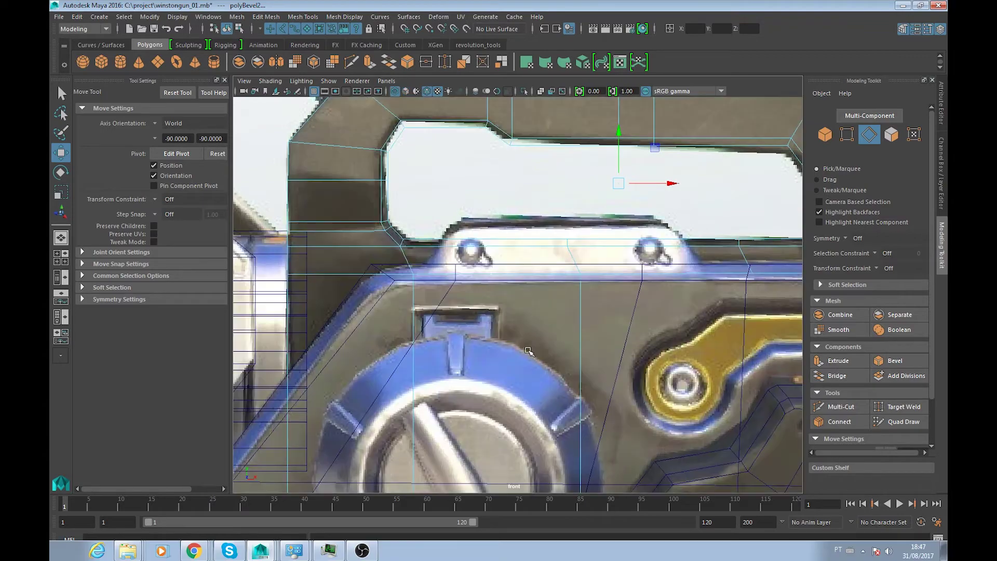
{"action": "scroll", "coordinate": [509, 384], "scroll_direction": "down", "scroll_amount": 2}
{"action": "scroll", "coordinate": [477, 356], "scroll_direction": "up", "scroll_amount": 2}
{"action": "scroll", "coordinate": [476, 356], "scroll_direction": "up", "scroll_amount": 2}
{"action": "scroll", "coordinate": [471, 323], "scroll_direction": "up", "scroll_amount": 1}
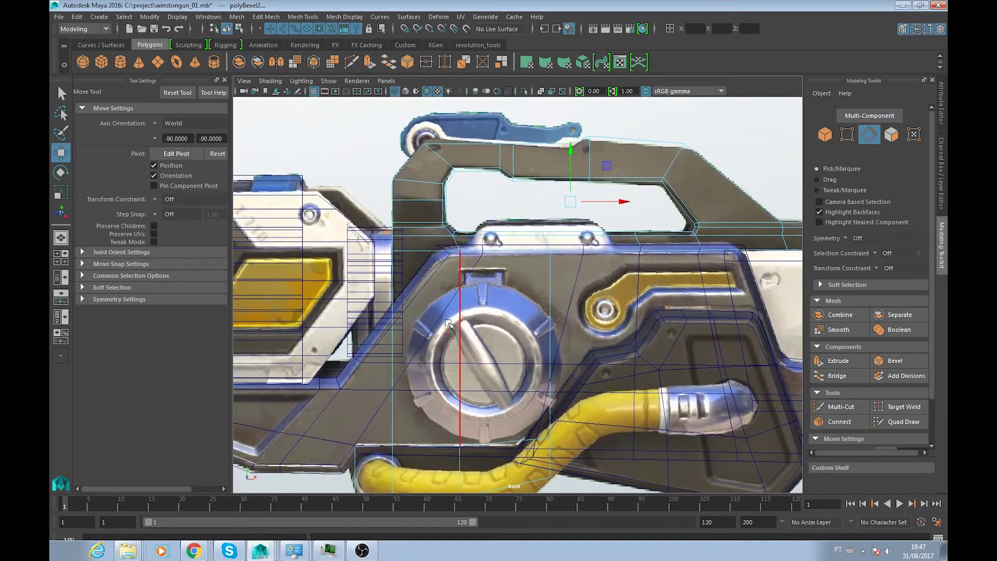
{"action": "key", "text": "F8"}
{"action": "scroll", "coordinate": [606, 312], "scroll_direction": "down", "scroll_amount": 4}
{"action": "scroll", "coordinate": [571, 280], "scroll_direction": "up", "scroll_amount": 1}
{"action": "scroll", "coordinate": [555, 260], "scroll_direction": "up", "scroll_amount": 1}
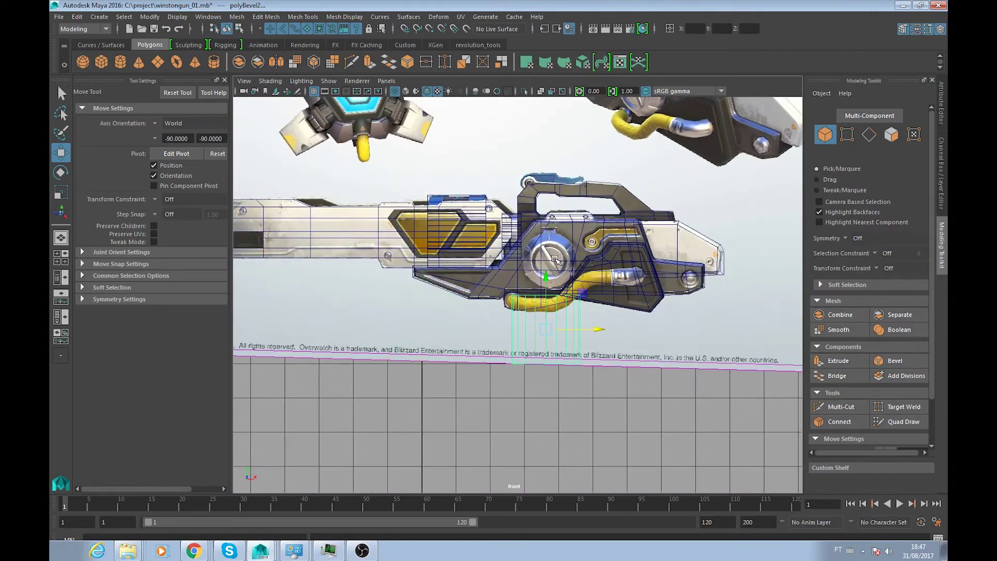
{"action": "scroll", "coordinate": [557, 273], "scroll_direction": "up", "scroll_amount": 1}
{"action": "scroll", "coordinate": [600, 317], "scroll_direction": "up", "scroll_amount": 1}
{"action": "scroll", "coordinate": [569, 373], "scroll_direction": "up", "scroll_amount": 1}
- Rotate the cylinder with 15° step snapping so the disc faces front
{"action": "key", "text": "e"}
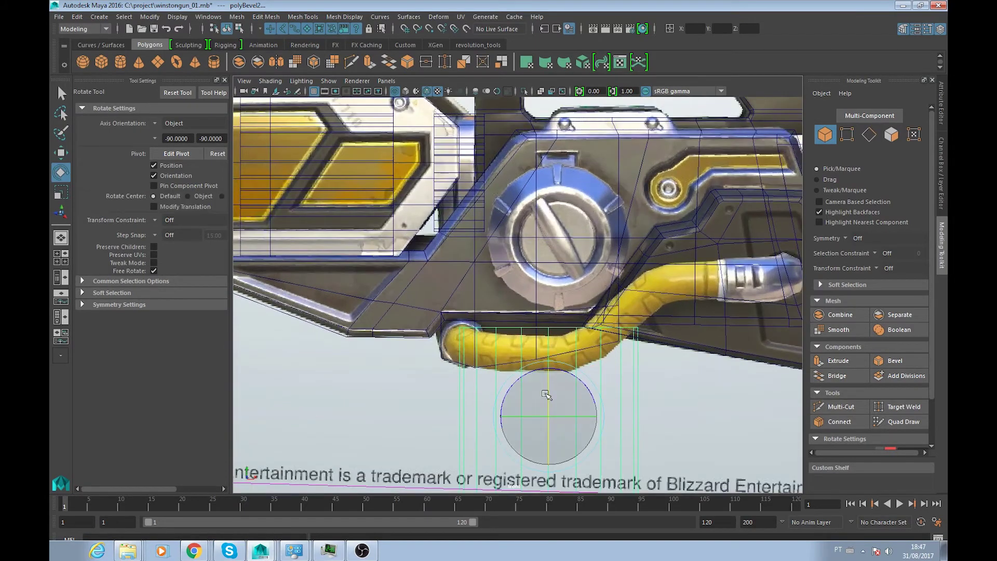
{"action": "key", "text": "j"}
{"action": "left_click_drag", "start_coordinate": [551, 389], "coordinate": [549, 469]}
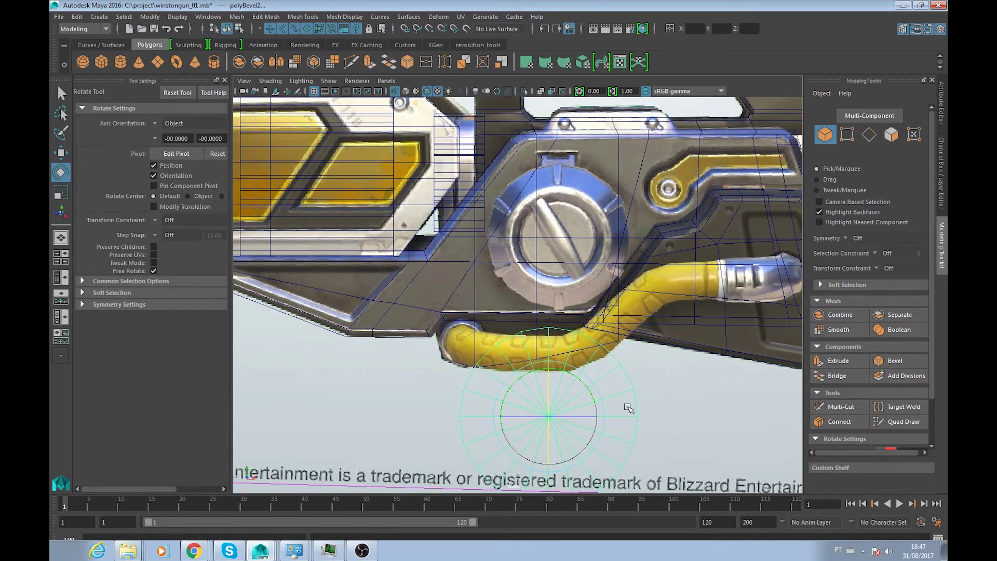
{"action": "left_click_drag", "start_coordinate": [594, 423], "coordinate": [649, 287]}
- Move the disc up over the reference dial and straighten its rotation facing front
{"action": "key", "text": "w"}
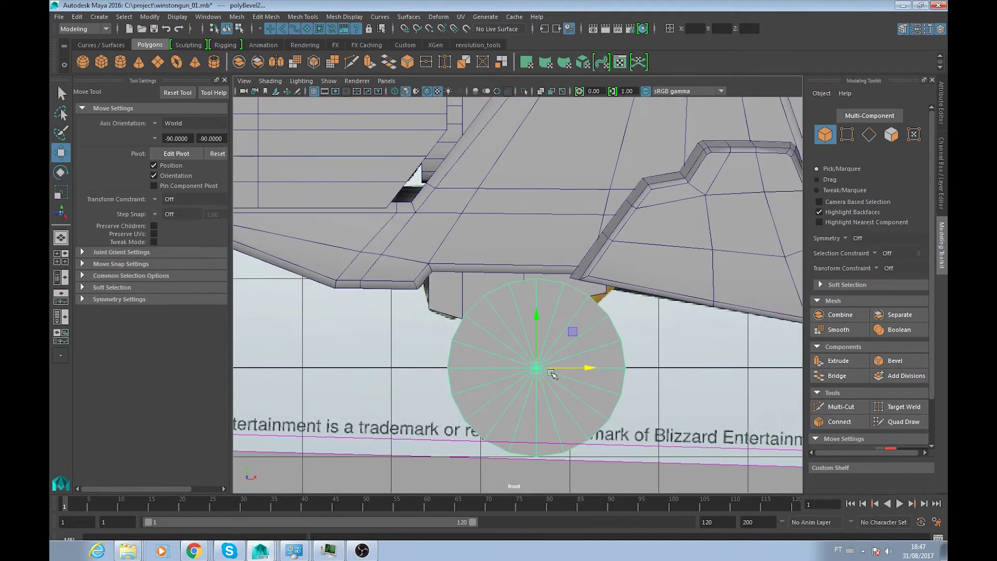
{"action": "left_click_drag", "start_coordinate": [534, 367], "coordinate": [556, 307]}
{"action": "mouse_move", "coordinate": [598, 245]}
{"action": "middle_mouse_down", "text": "alt"}
{"action": "mouse_move", "coordinate": [621, 317]}
{"action": "mouse_move", "coordinate": [599, 363]}
{"action": "middle_mouse_up", "text": "alt"}
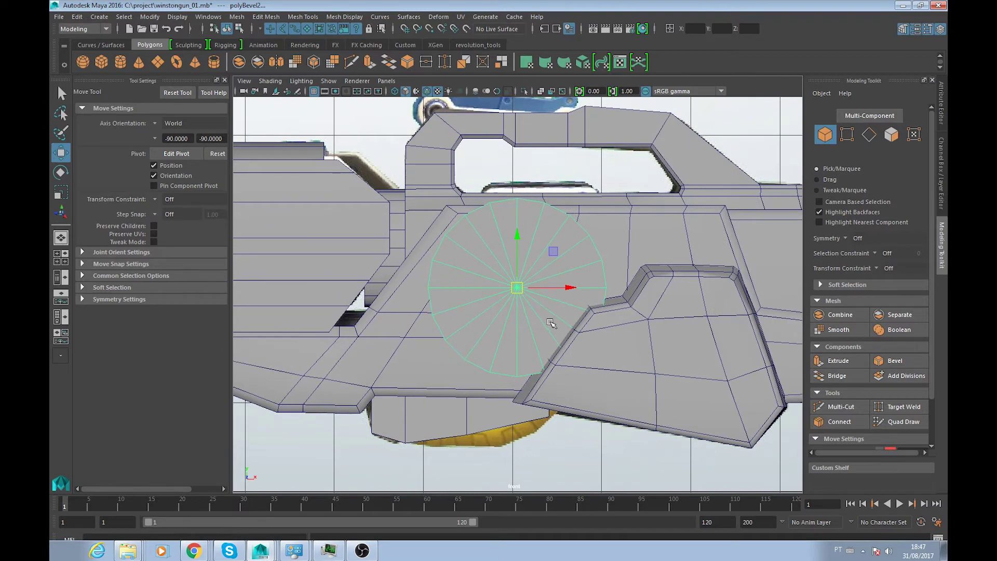
{"action": "key", "text": "e"}
{"action": "left_click_drag", "start_coordinate": [511, 261], "coordinate": [520, 291]}
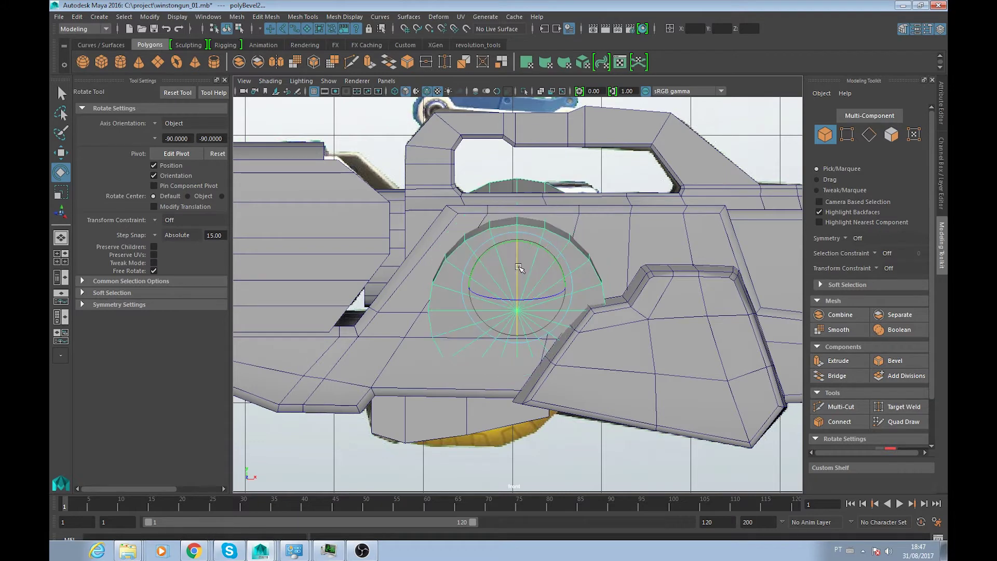
{"action": "left_click_drag", "start_coordinate": [521, 291], "coordinate": [522, 261]}
- In textured front view, move the disc's face circle onto the reference dial
{"action": "key", "text": "w"}
{"action": "key", "text": "6"}
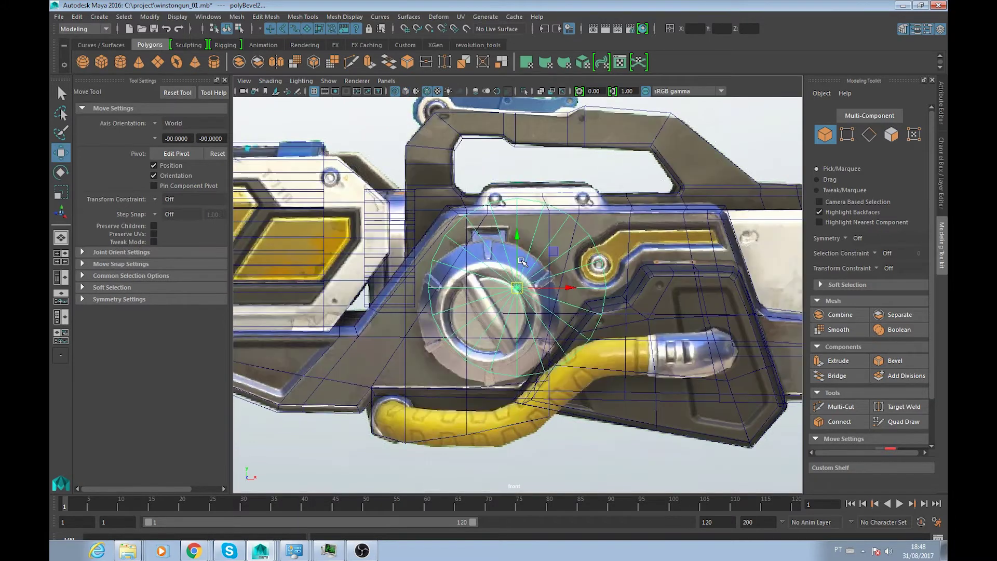
{"action": "scroll", "coordinate": [524, 280], "scroll_direction": "up", "scroll_amount": 2}
{"action": "scroll", "coordinate": [528, 296], "scroll_direction": "up", "scroll_amount": 2}
{"action": "middle_click_drag", "start_coordinate": [574, 299], "coordinate": [592, 300], "text": "alt"}
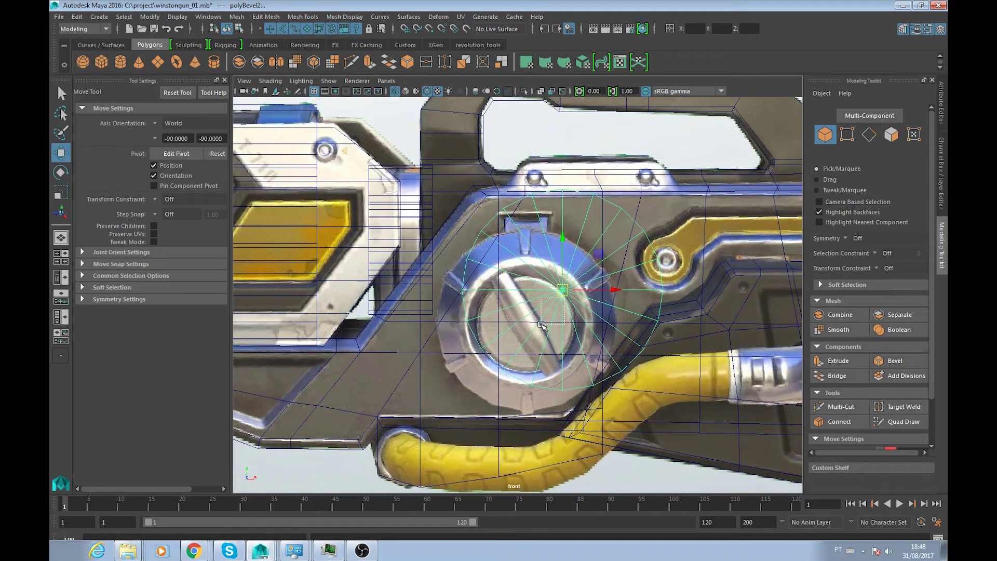
{"action": "mouse_move", "coordinate": [562, 291]}
{"action": "left_mouse_down"}
{"action": "mouse_move", "coordinate": [524, 320]}
{"action": "mouse_move", "coordinate": [512, 313]}
{"action": "mouse_move", "coordinate": [528, 320]}
{"action": "left_mouse_up"}
{"action": "key", "text": "r"}
{"action": "key", "text": "w"}
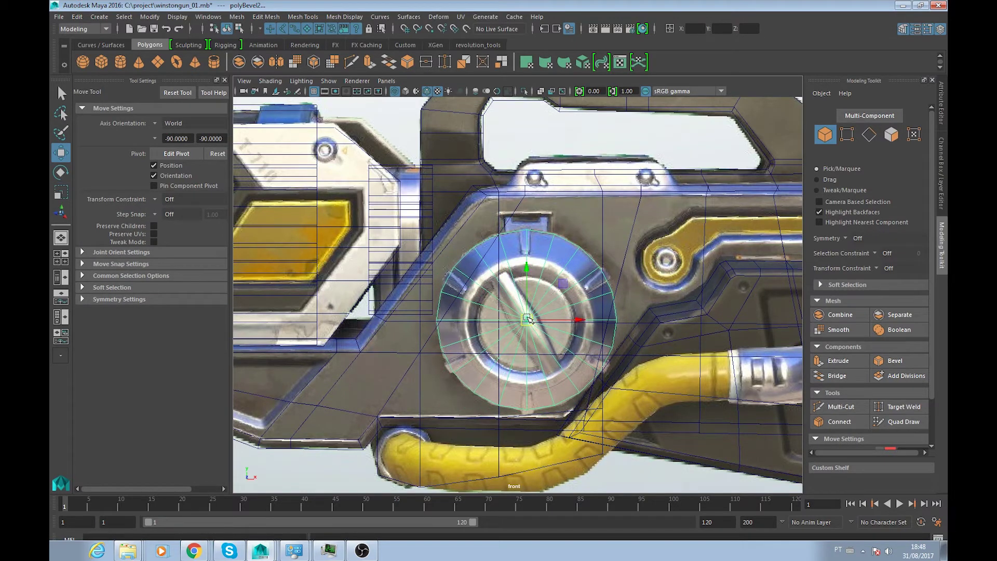
- Shrink the cap's inner faces to fit the dial ring, then return to the four-view layout
{"action": "key", "text": "F11"}
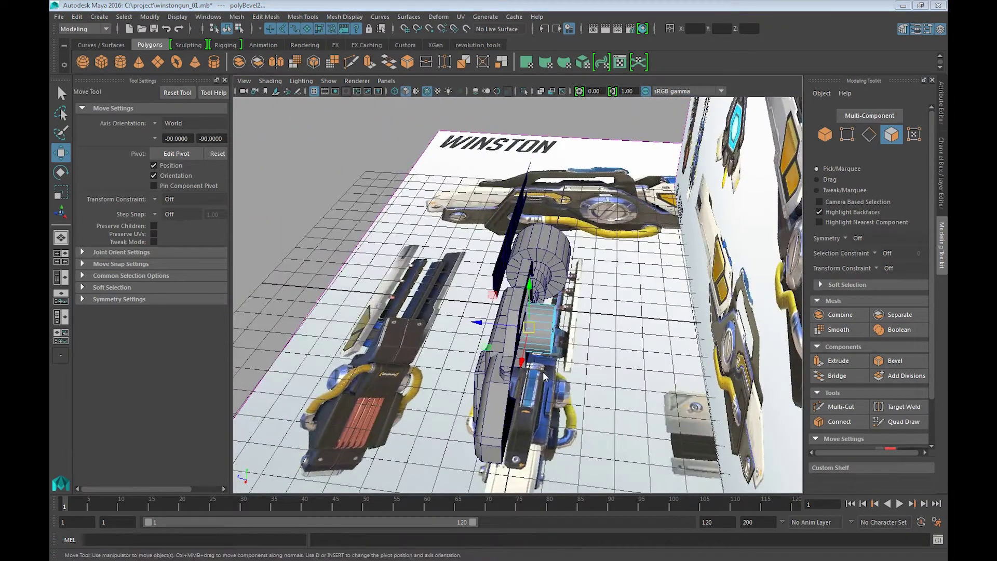
{"action": "key", "text": "6"}
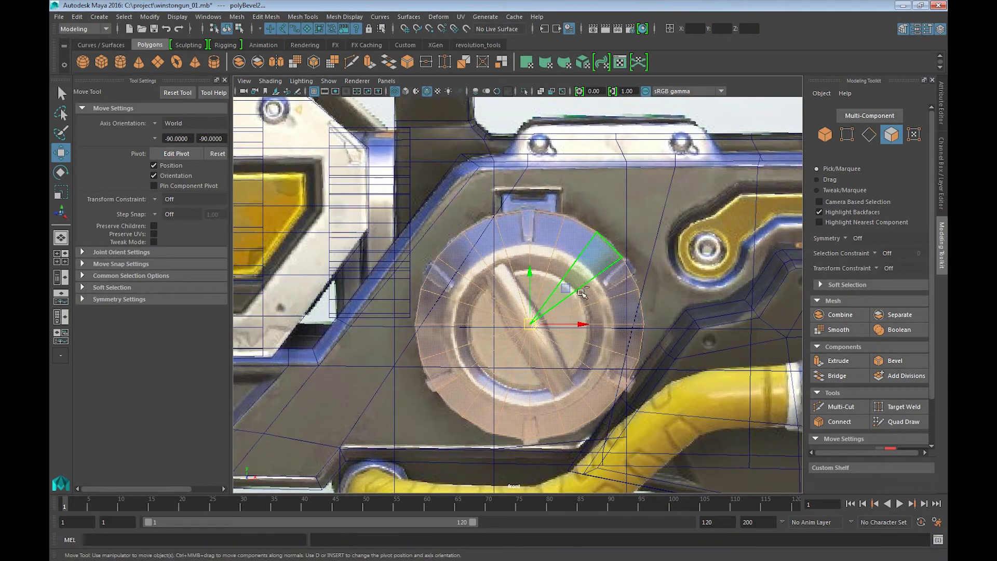
{"action": "key", "text": "r"}
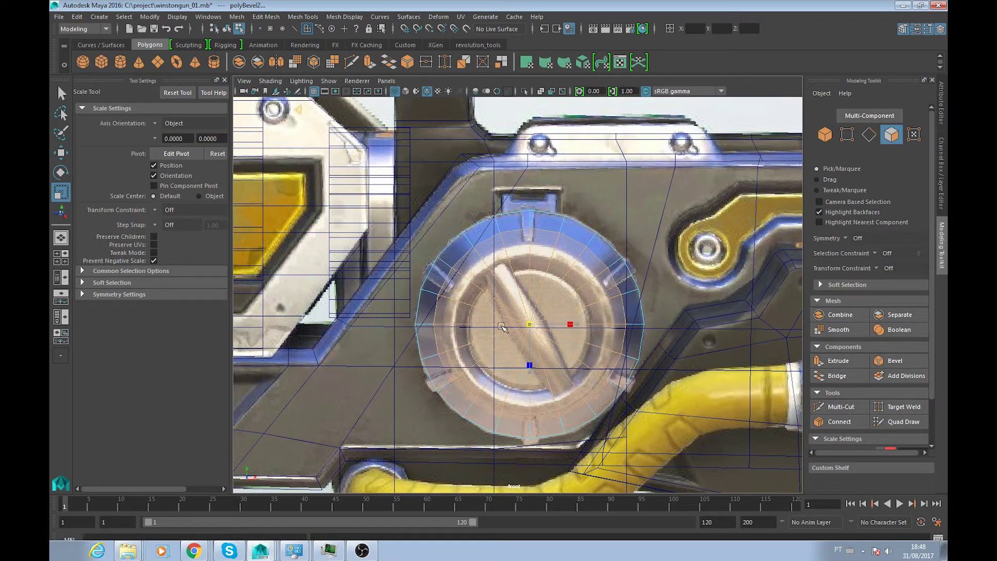
{"action": "left_click_drag", "start_coordinate": [502, 326], "coordinate": [483, 329]}
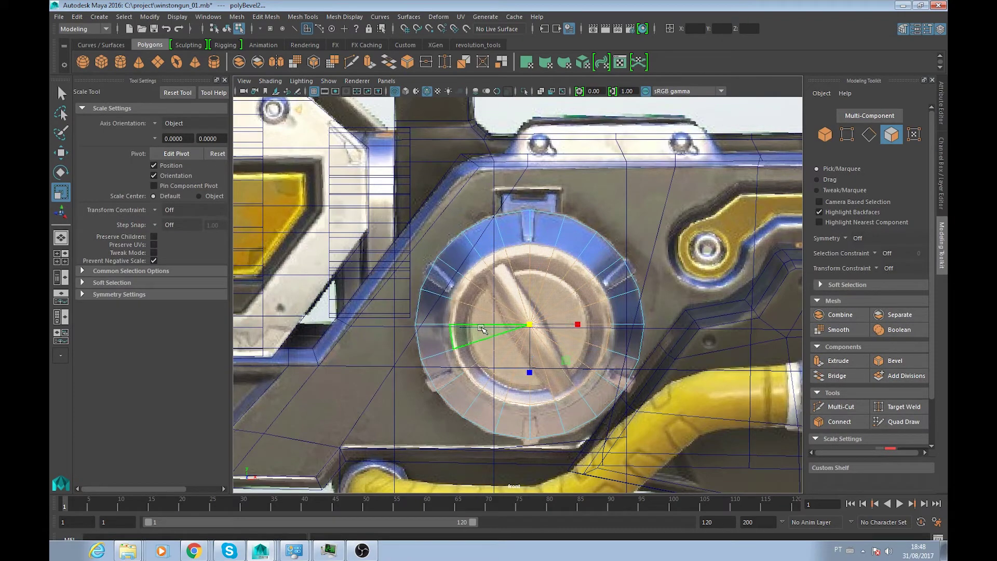
{"action": "key", "text": "space"}
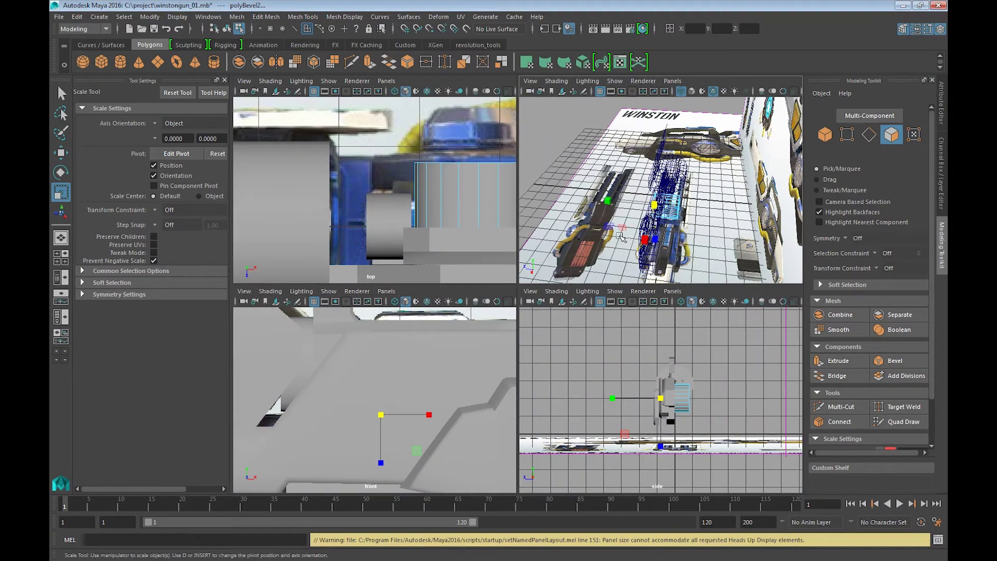
- Maximize the top view and move the block mesh down away from the gun body
{"action": "left_click_drag", "start_coordinate": [620, 254], "coordinate": [634, 239]}
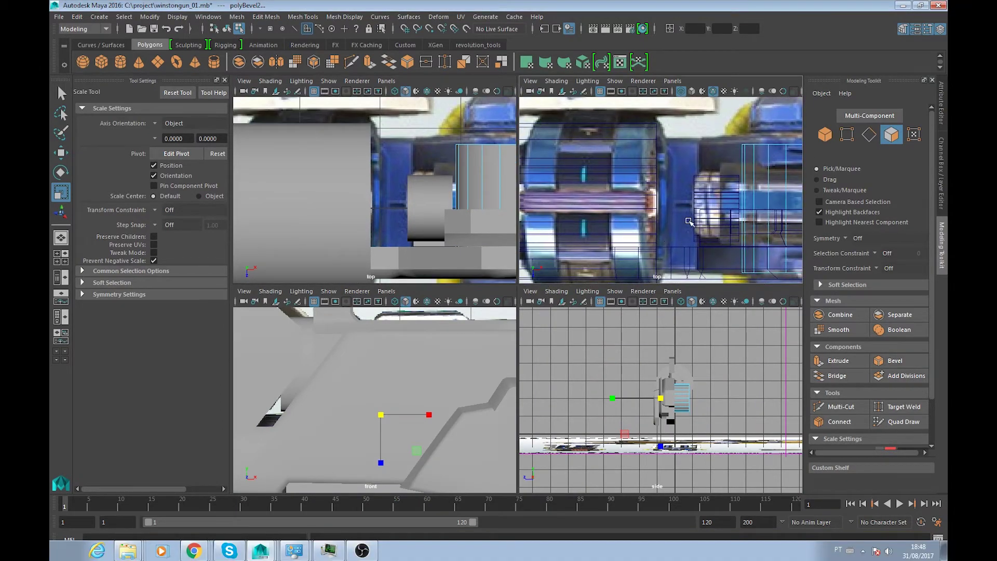
{"action": "key", "text": "space"}
{"action": "middle_click_drag", "start_coordinate": [689, 221], "coordinate": [604, 321], "text": "alt"}
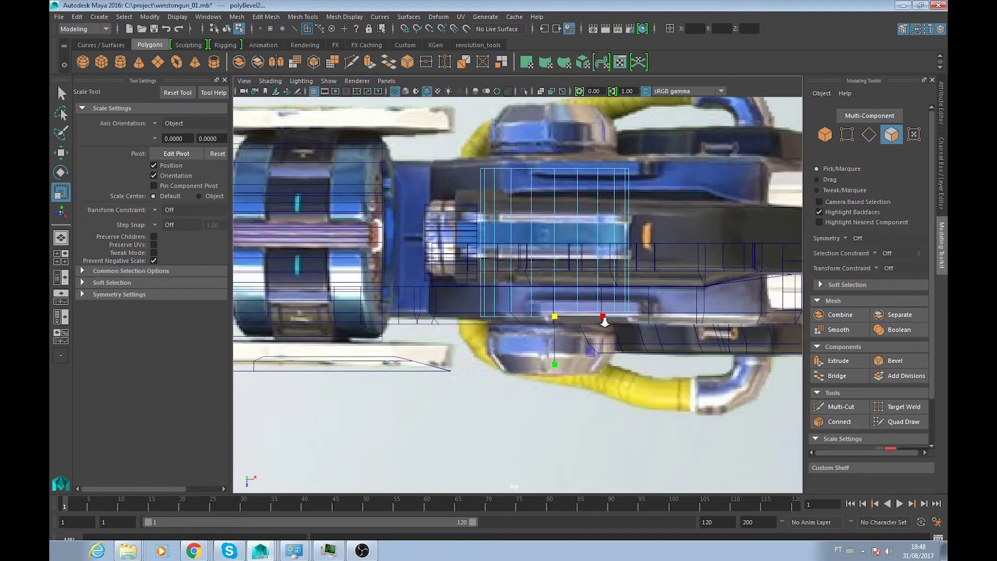
{"action": "scroll", "coordinate": [604, 322], "scroll_direction": "down", "scroll_amount": 2}
{"action": "key", "text": "w"}
{"action": "key", "text": "F8"}
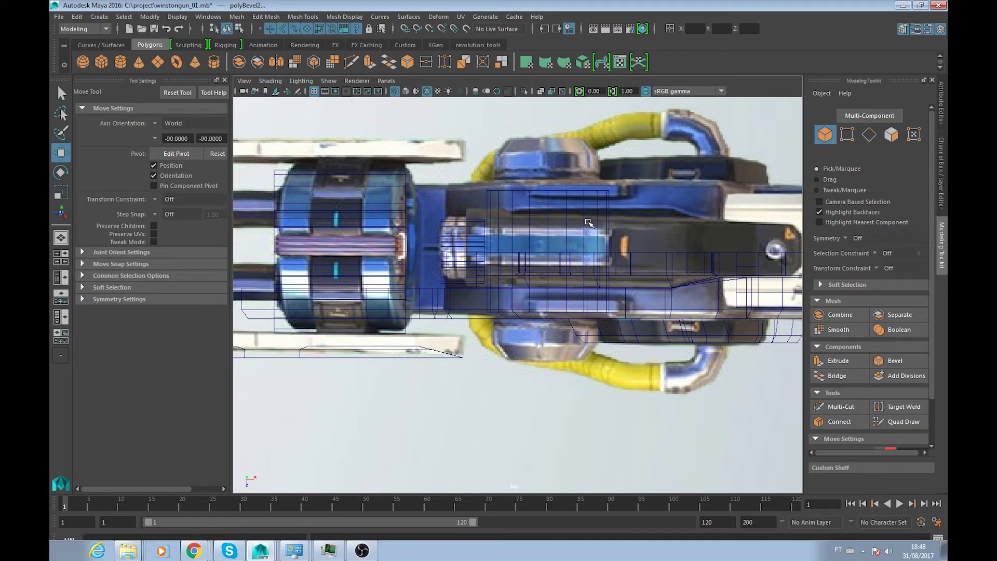
{"action": "left_click_drag", "start_coordinate": [574, 203], "coordinate": [573, 204]}
{"action": "left_click_drag", "start_coordinate": [553, 315], "coordinate": [565, 432]}
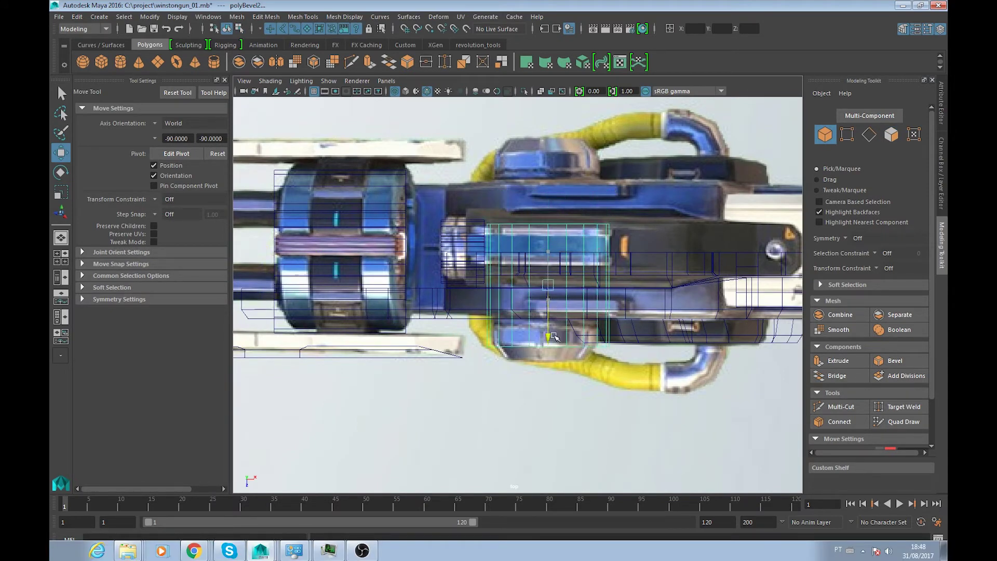
- Flatten the block vertically and move it back against the body, undoing a stray reference selection
{"action": "key", "text": "r"}
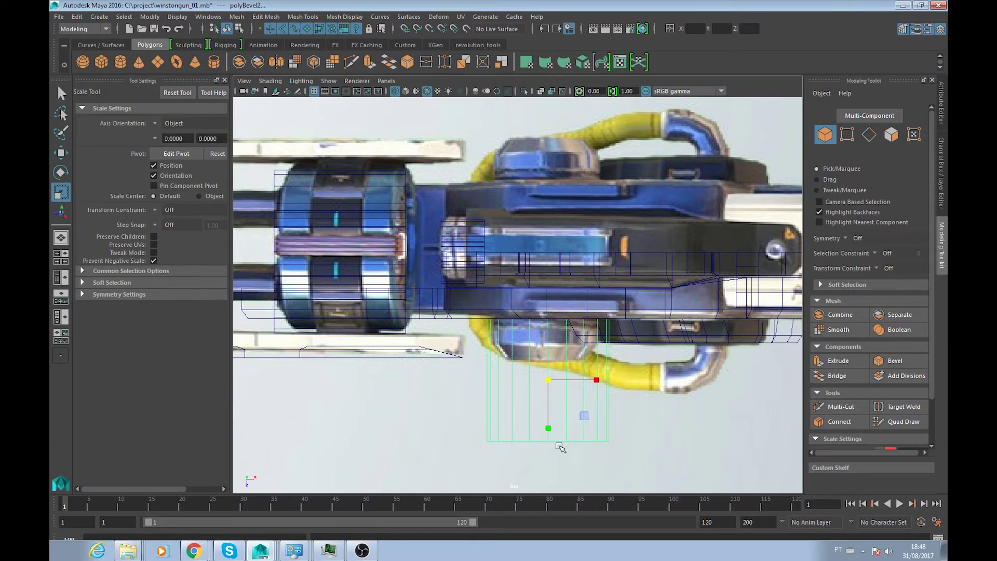
{"action": "left_click_drag", "start_coordinate": [547, 427], "coordinate": [545, 385]}
{"action": "key", "text": "w"}
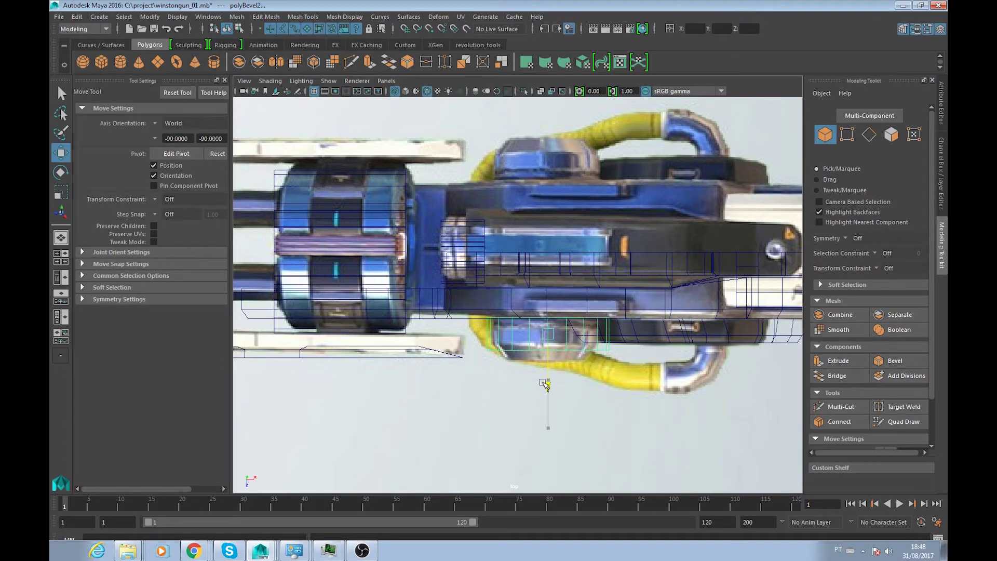
{"action": "key", "text": "r"}
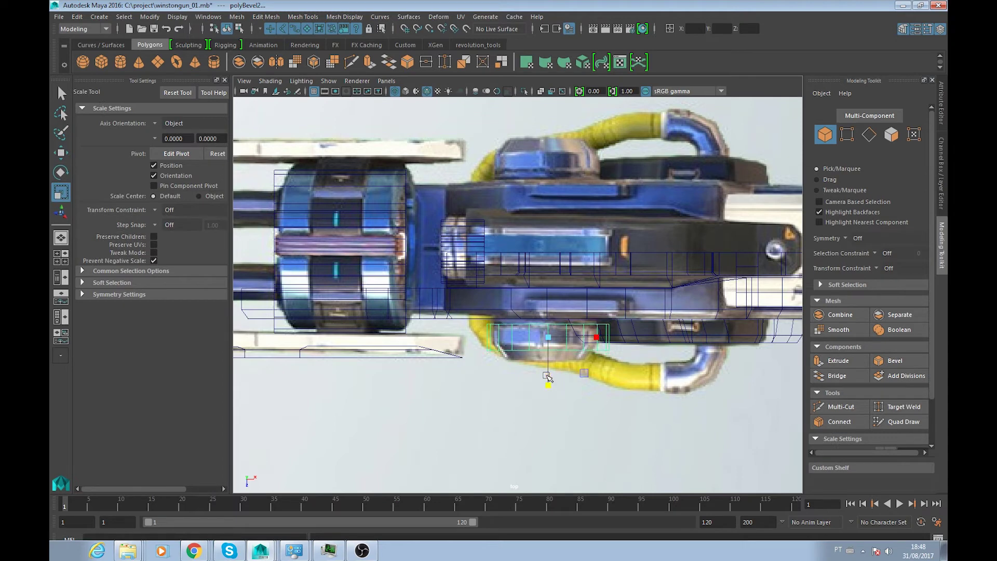
{"action": "key", "text": "w"}
{"action": "key", "text": "ctrl+z"}
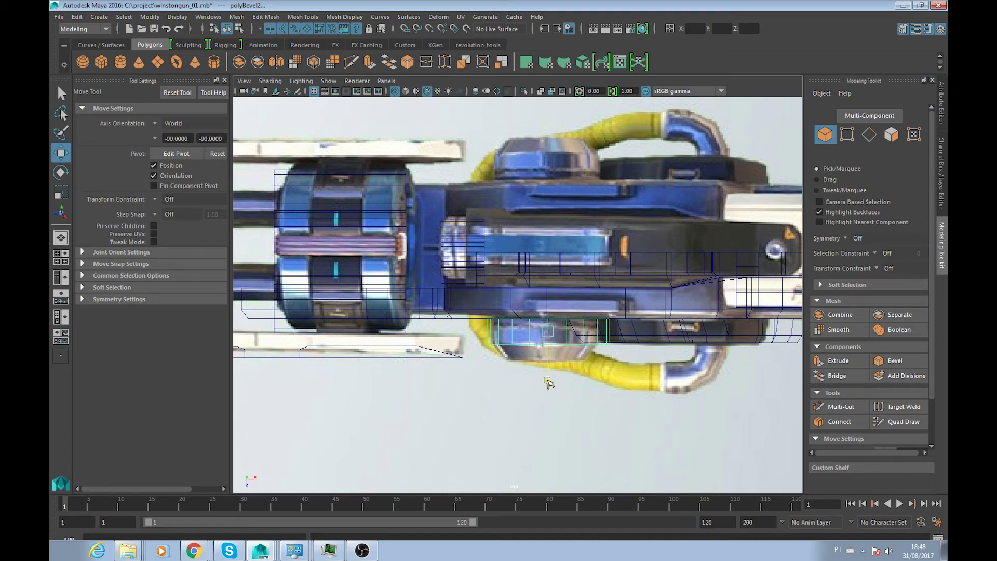
- Pick the dial cylinder's cap face and show the top view as wireframe over the reference
{"action": "mouse_move", "coordinate": [548, 383]}
{"action": "left_mouse_down", "text": "alt"}
{"action": "mouse_move", "coordinate": [510, 357]}
{"action": "mouse_move", "coordinate": [551, 374]}
{"action": "left_mouse_up", "text": "alt"}
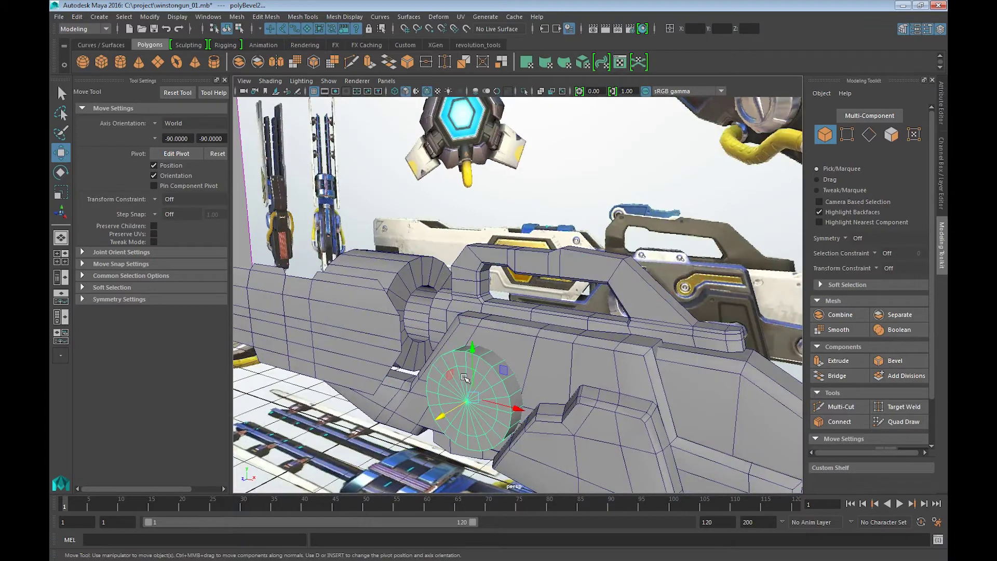
{"action": "right_click_drag", "start_coordinate": [471, 382], "coordinate": [478, 268]}
{"action": "left_click", "coordinate": [470, 389]}
{"action": "mouse_move", "coordinate": [452, 409]}
{"action": "left_mouse_down"}
{"action": "mouse_move", "coordinate": [531, 355]}
{"action": "mouse_move", "coordinate": [541, 377]}
{"action": "left_mouse_up"}
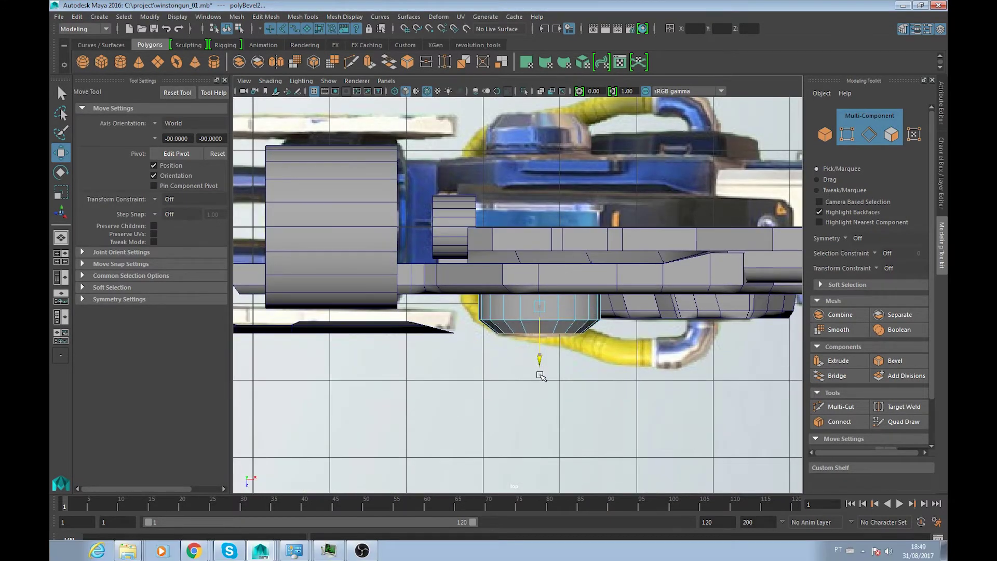
{"action": "key", "text": "4"}
{"action": "scroll", "coordinate": [568, 382], "scroll_direction": "up", "scroll_amount": 3}
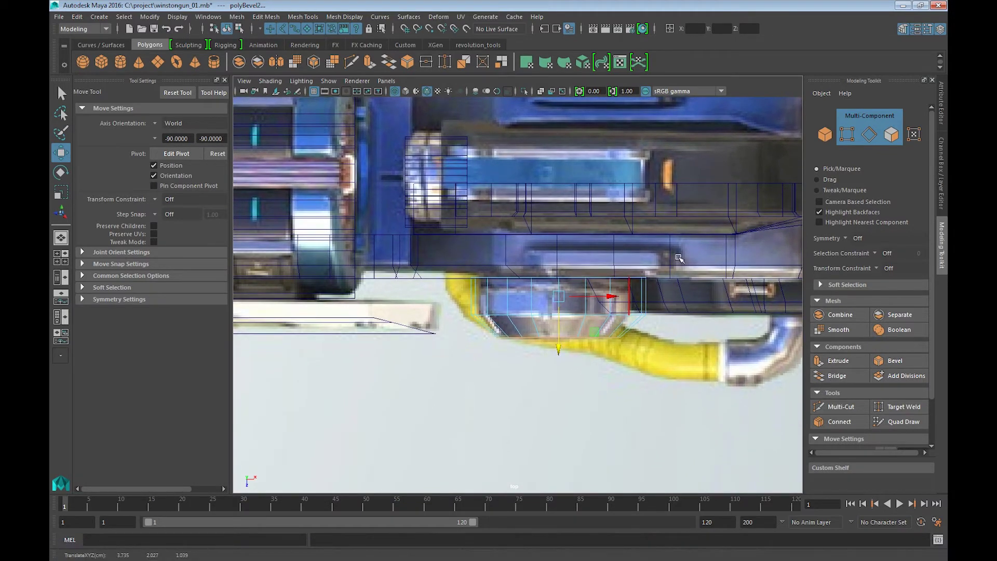
- Select the bevelled block piece and switch through the perspective and side views
{"action": "key", "text": "F8"}
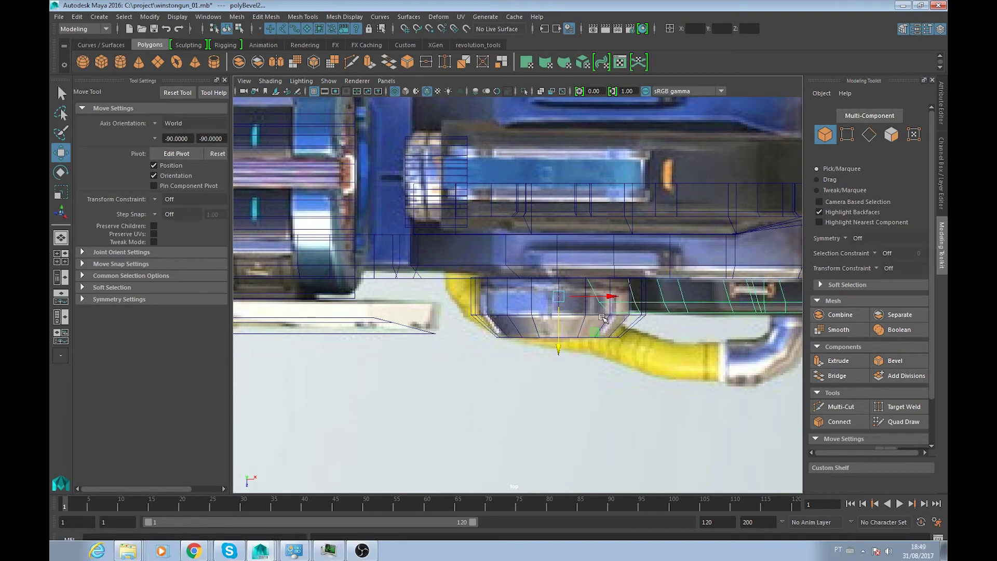
{"action": "left_click", "coordinate": [595, 330]}
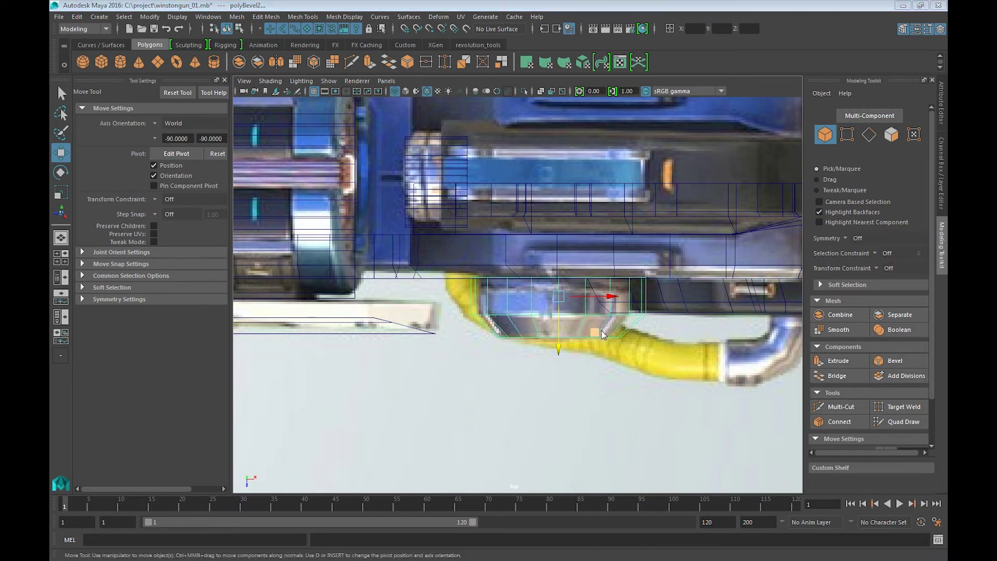
{"action": "key", "text": "space"}
{"action": "key", "text": "space"}
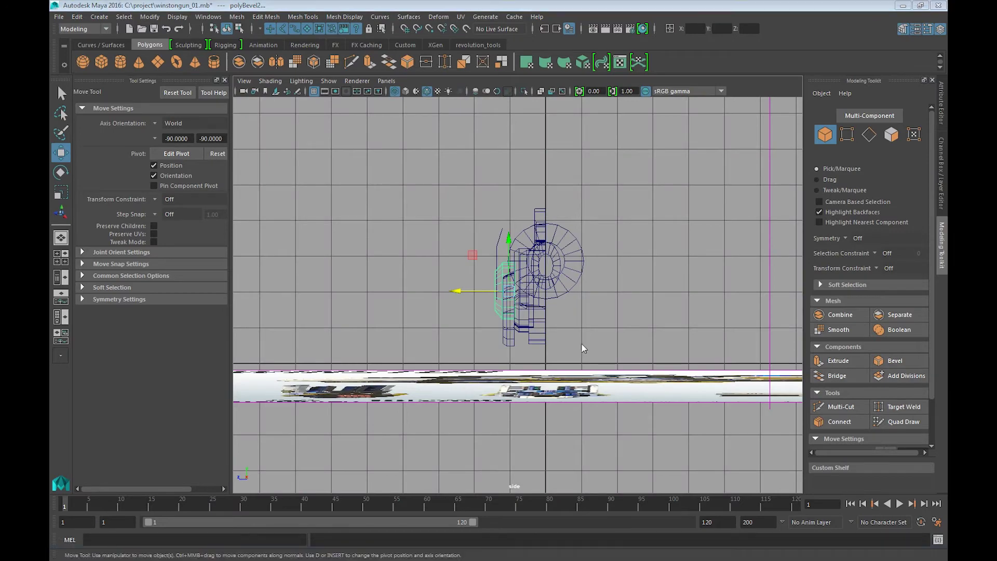
{"action": "key", "text": "space"}
- Extrude the dial's inner disc faces twice, scaling each new ring inward
{"action": "key", "text": "f"}
{"action": "key", "text": "5"}
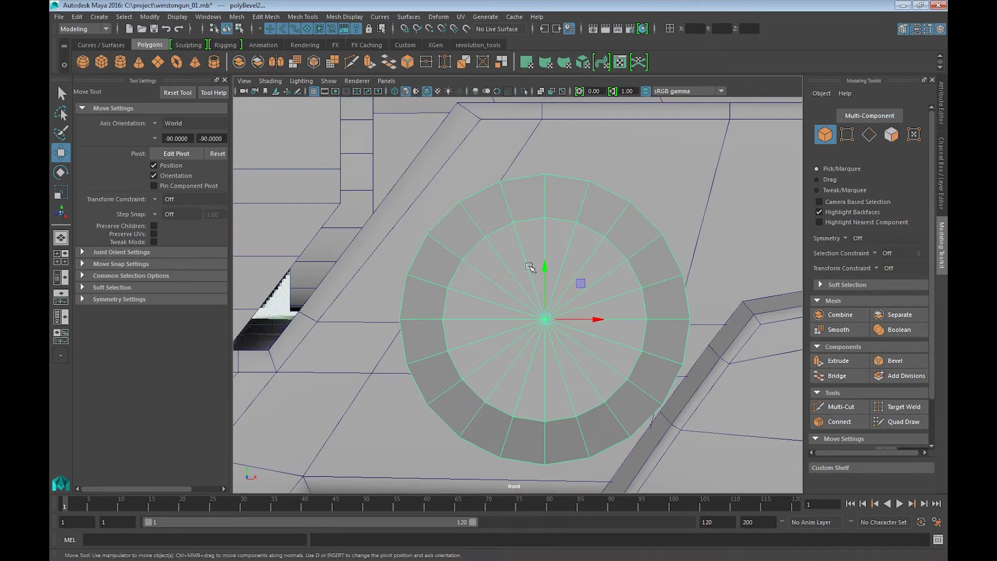
{"action": "right_click_drag", "start_coordinate": [531, 268], "coordinate": [522, 283]}
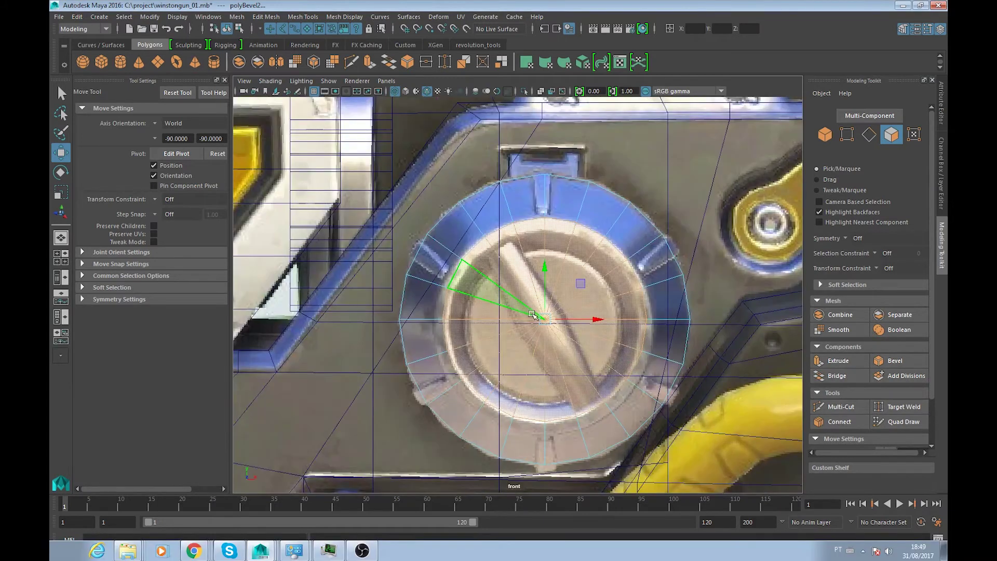
{"action": "key", "text": "ctrl+e"}
{"action": "key", "text": "r"}
{"action": "left_click_drag", "start_coordinate": [546, 319], "coordinate": [534, 318]}
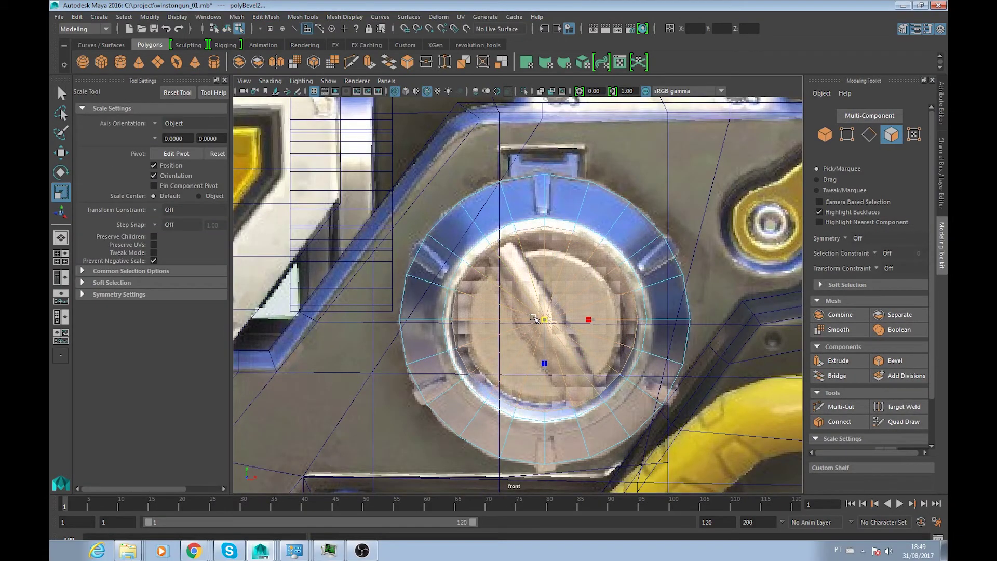
{"action": "key", "text": "ctrl+e"}
{"action": "key", "text": "w"}
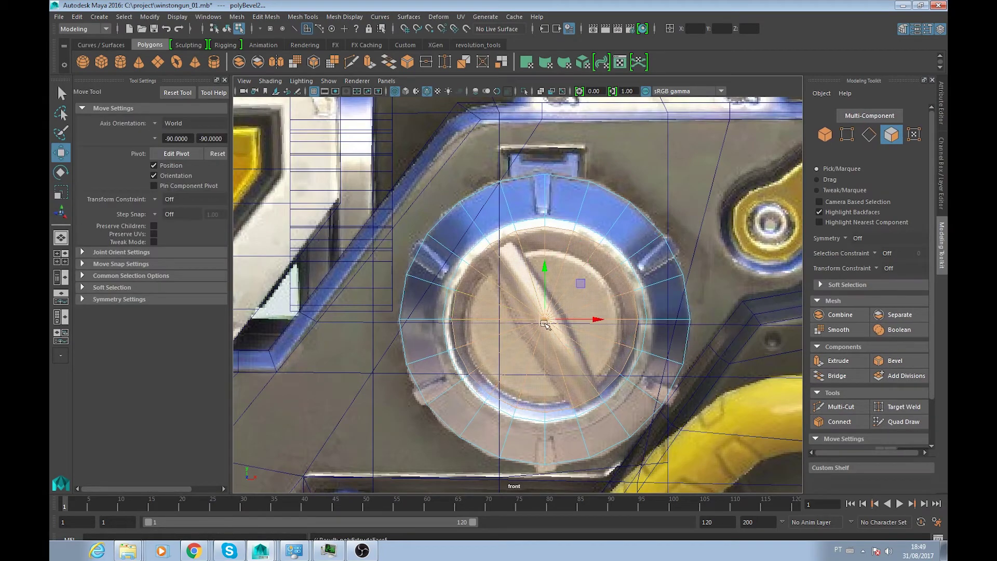
{"action": "key", "text": "r"}
{"action": "left_click_drag", "start_coordinate": [544, 320], "coordinate": [527, 319]}
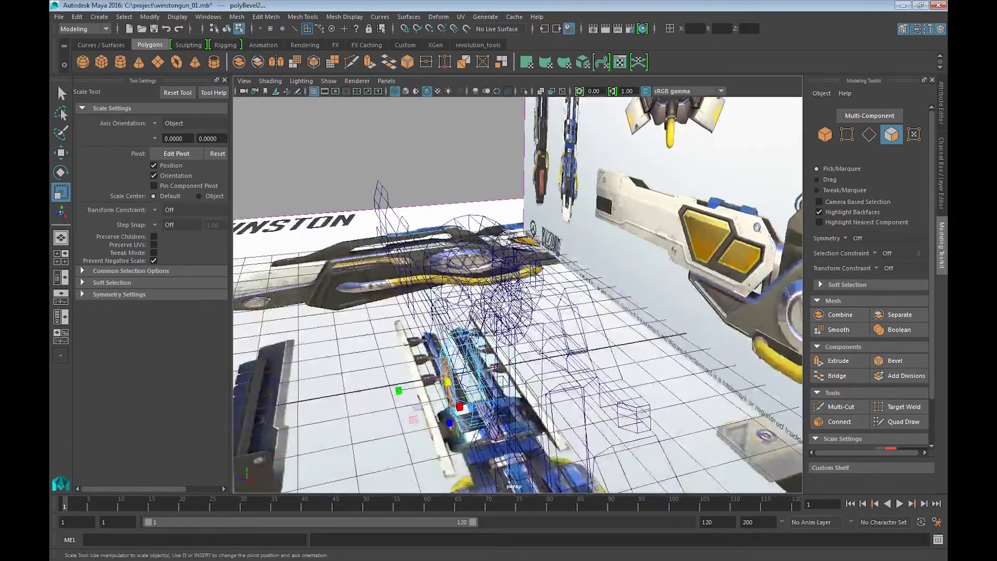
- Check the recessed dial cap from the perspective, top and front views
{"action": "mouse_move", "coordinate": [528, 320]}
{"action": "left_mouse_down", "text": "alt"}
{"action": "mouse_move", "coordinate": [538, 335]}
{"action": "mouse_move", "coordinate": [500, 391]}
{"action": "left_mouse_up", "text": "alt"}
{"action": "key", "text": "w"}
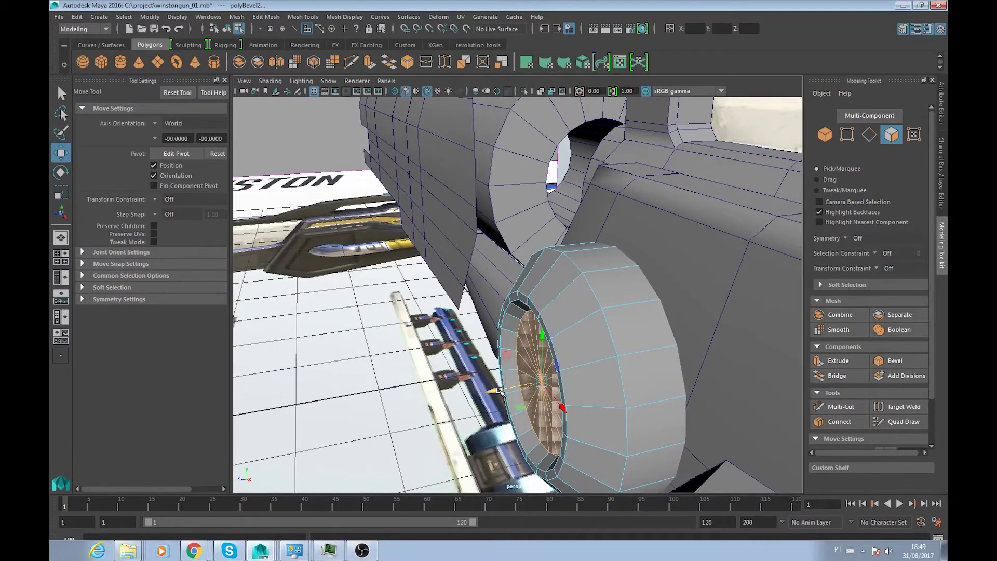
{"action": "key", "text": "space"}
{"action": "key", "text": "space"}
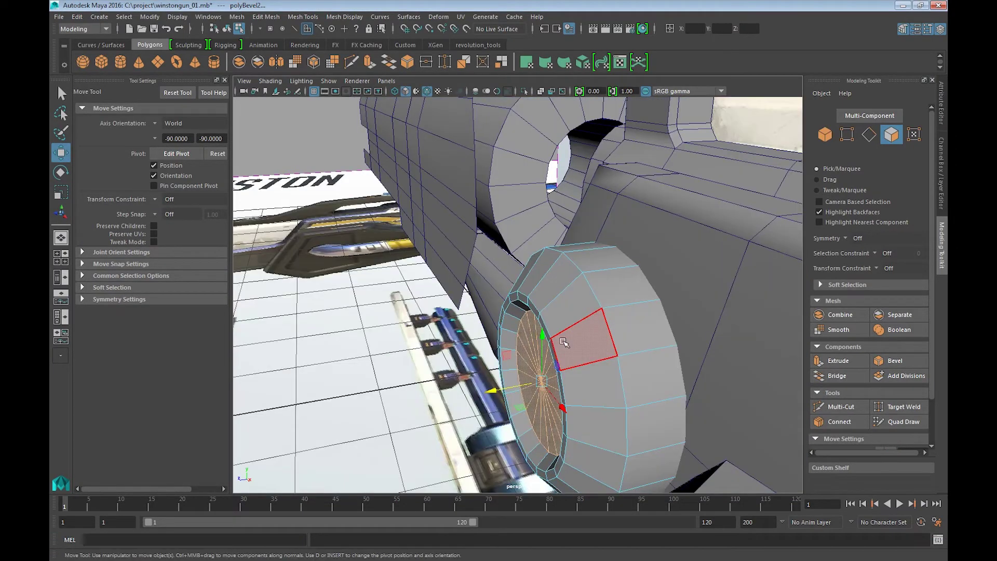
{"action": "left_click_drag", "start_coordinate": [561, 355], "coordinate": [618, 338], "text": "alt"}
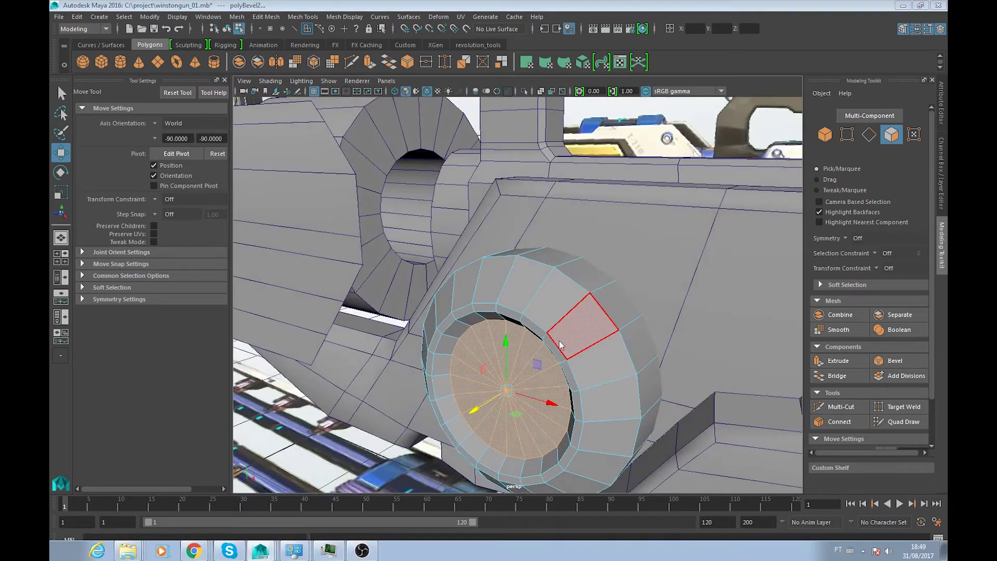
{"action": "key", "text": "space"}
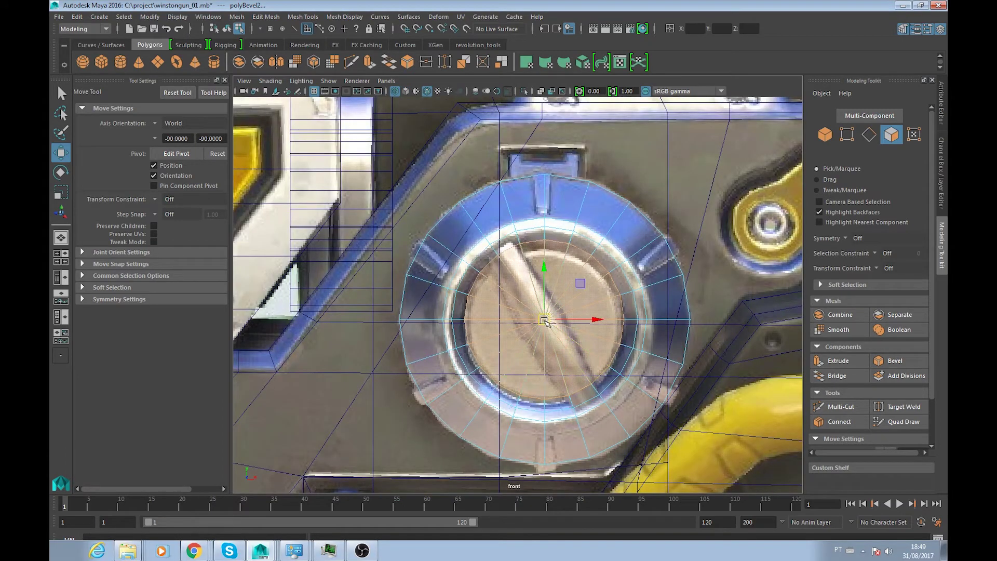
{"action": "key", "text": "r"}
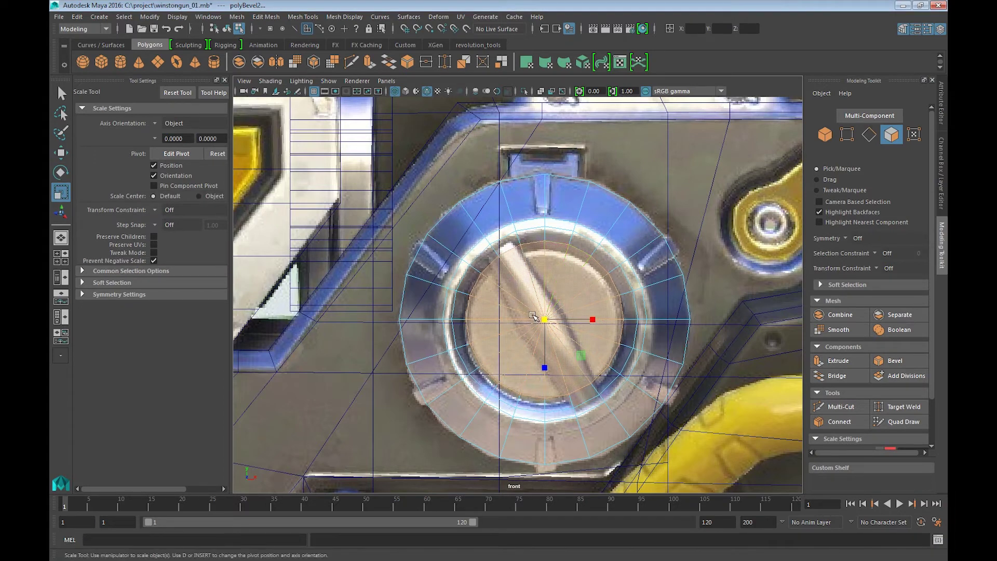
{"action": "key", "text": "5"}
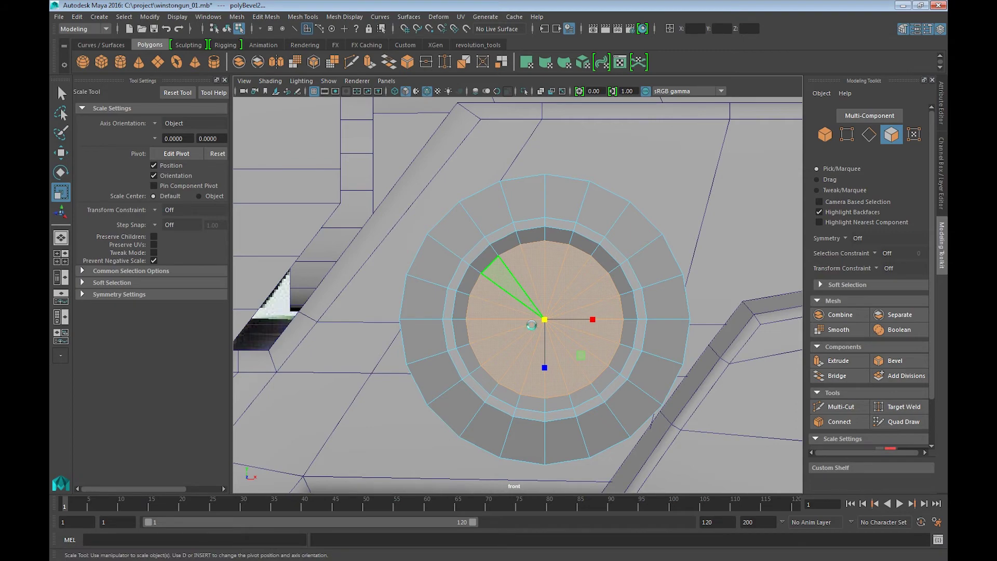
{"action": "key", "text": "space"}
{"action": "key", "text": "space"}
{"action": "mouse_move", "coordinate": [531, 325]}
{"action": "left_mouse_down", "text": "alt"}
{"action": "mouse_move", "coordinate": [518, 393]}
{"action": "mouse_move", "coordinate": [476, 412]}
{"action": "left_mouse_up", "text": "alt"}
{"action": "key", "text": "w"}
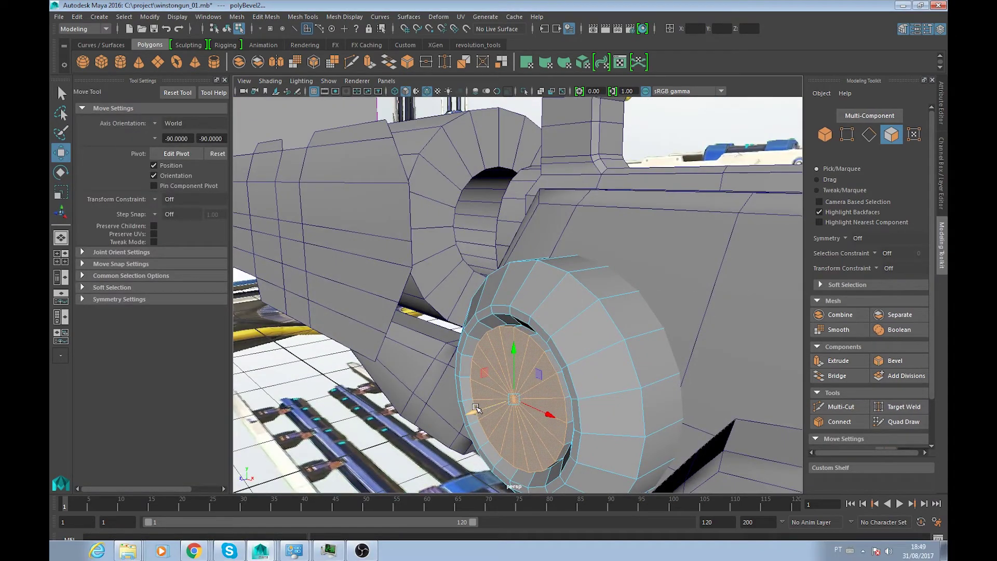
{"action": "key", "text": "space"}
{"action": "key", "text": "space"}
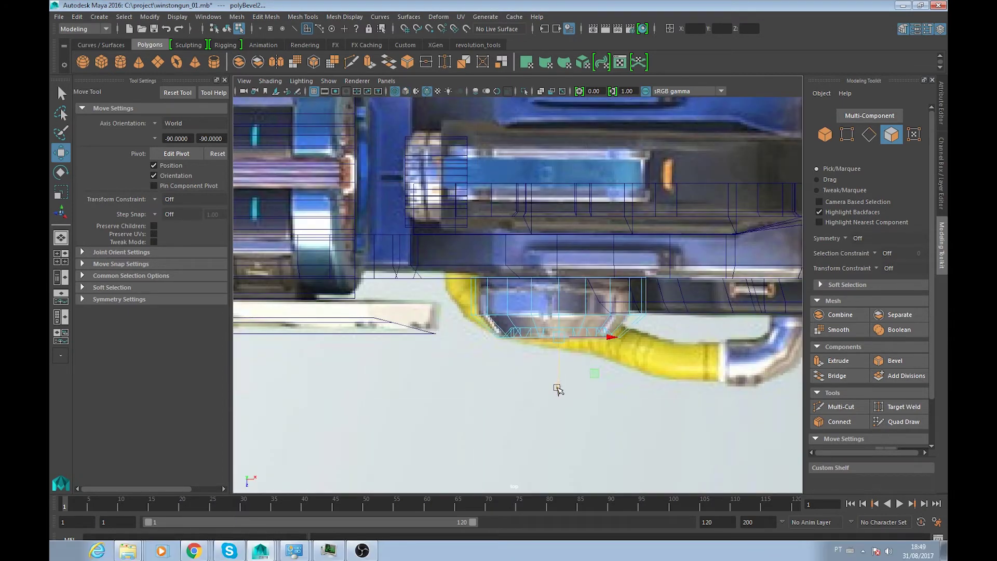
- Return to object mode and orbit in close on the gun body in perspective
{"action": "key", "text": "F8"}
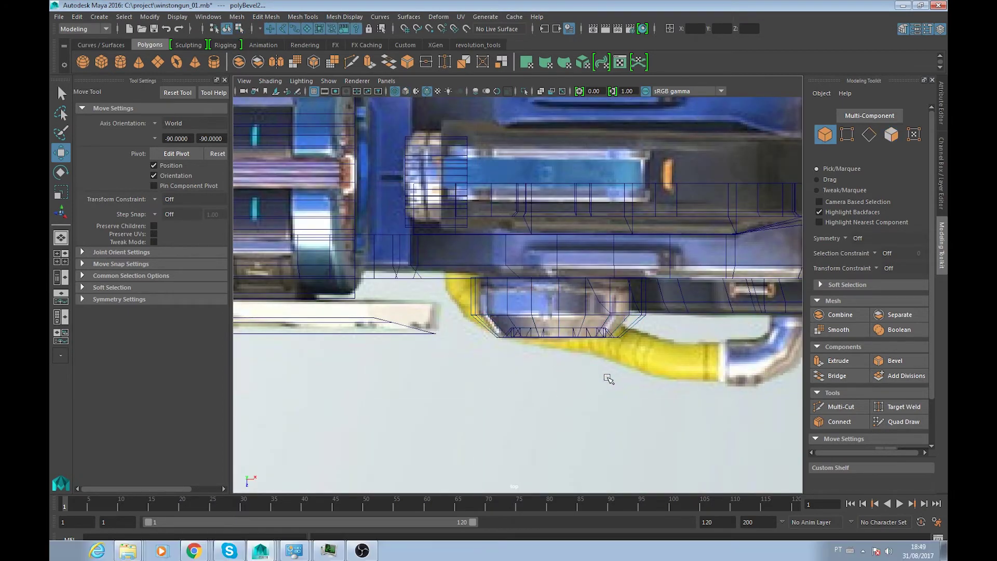
{"action": "key", "text": "space"}
{"action": "key", "text": "space"}
{"action": "mouse_move", "coordinate": [596, 368]}
{"action": "left_mouse_down", "text": "alt"}
{"action": "mouse_move", "coordinate": [700, 376]}
{"action": "mouse_move", "coordinate": [509, 378]}
{"action": "mouse_move", "coordinate": [473, 357]}
{"action": "left_mouse_up", "text": "alt"}
{"action": "scroll", "coordinate": [699, 375], "scroll_direction": "down", "scroll_amount": 5}
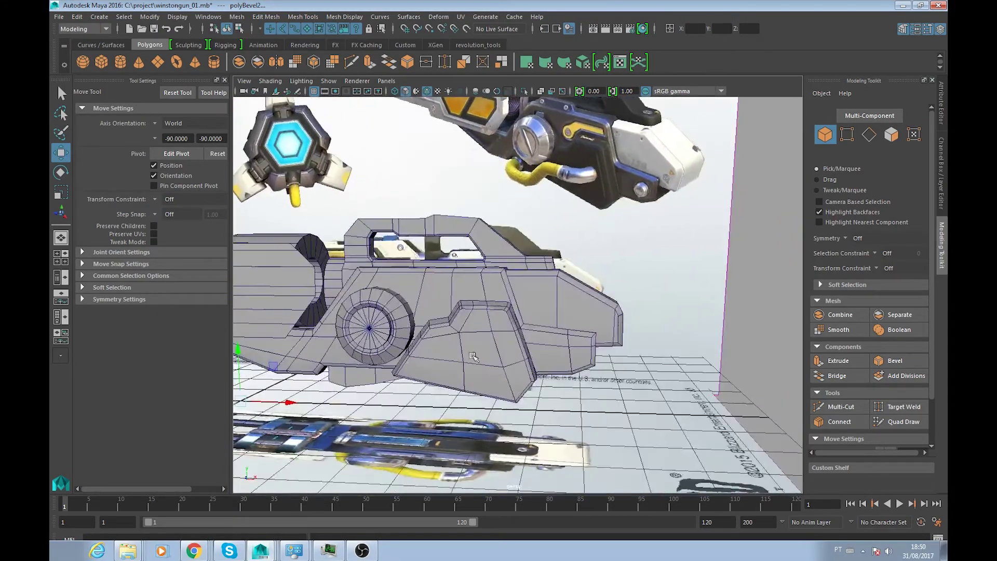
- Inspect the gun in wireframe and shaded modes, then select the body mesh in the front view
{"action": "key", "text": "4"}
{"action": "left_click_drag", "start_coordinate": [608, 377], "coordinate": [581, 372], "text": "alt"}
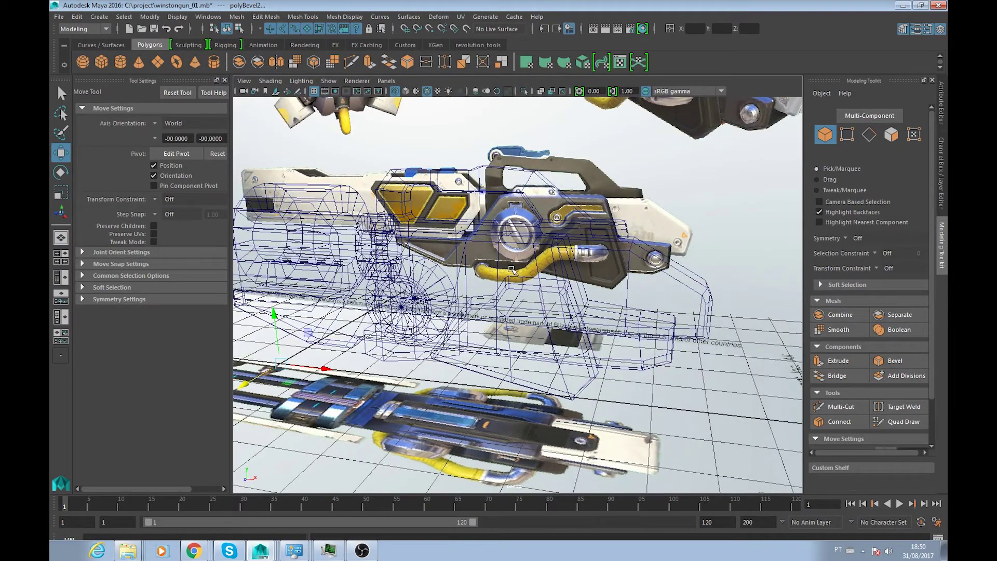
{"action": "mouse_move", "coordinate": [499, 268]}
{"action": "left_mouse_down", "text": "alt"}
{"action": "mouse_move", "coordinate": [550, 312]}
{"action": "mouse_move", "coordinate": [522, 324]}
{"action": "left_mouse_up", "text": "alt"}
{"action": "key", "text": "5"}
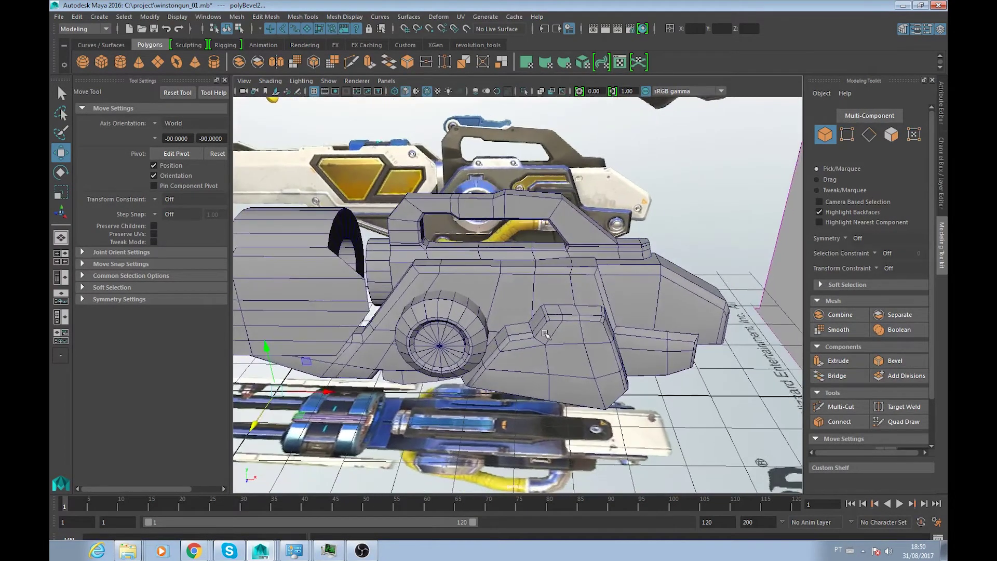
{"action": "left_click_drag", "start_coordinate": [522, 324], "coordinate": [524, 341]}
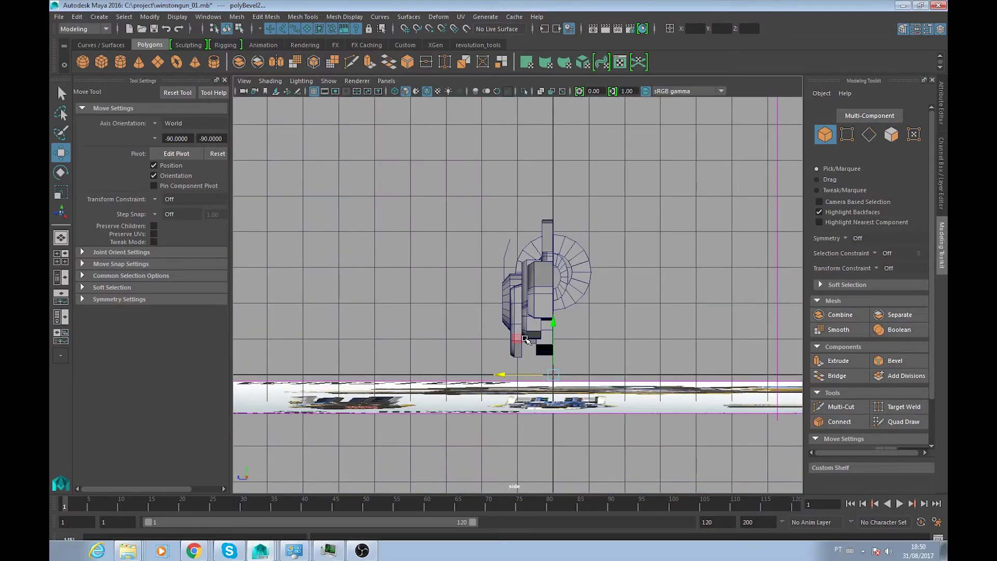
{"action": "scroll", "coordinate": [525, 349], "scroll_direction": "up", "scroll_amount": 5}
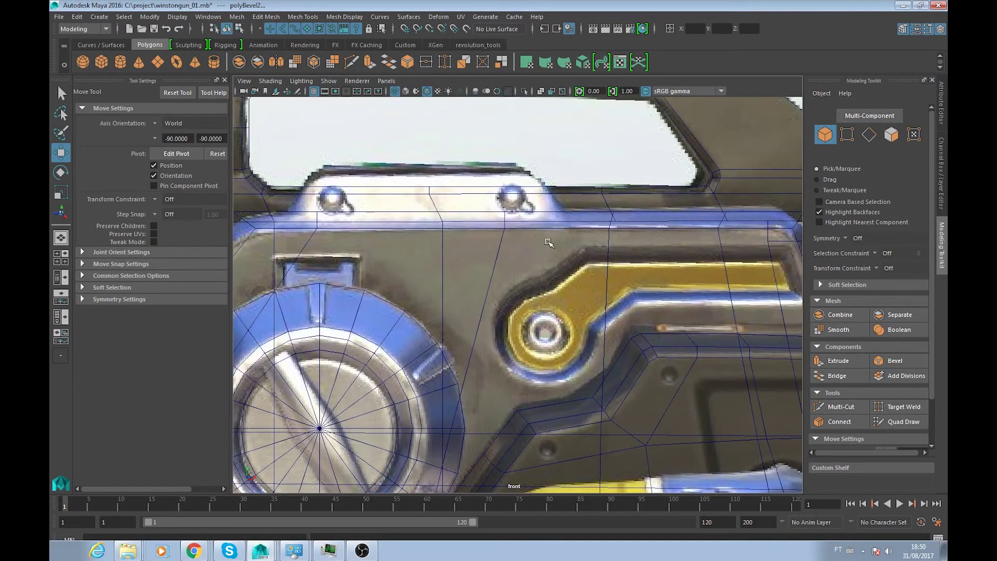
{"action": "left_click", "coordinate": [508, 249]}
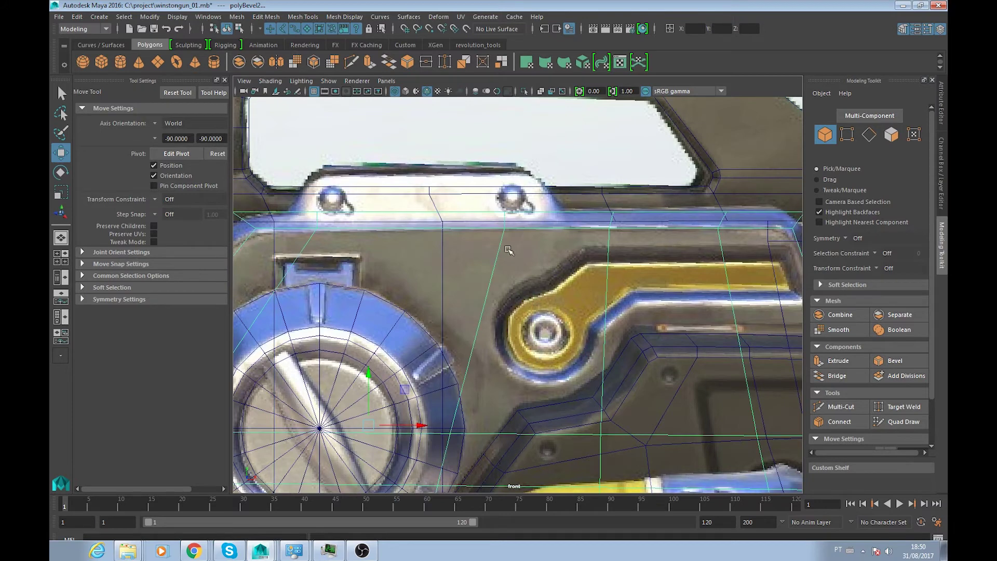
- Multi-Cut a vertical edge loop into the body right of the dial
{"action": "right_click_drag", "start_coordinate": [507, 224], "coordinate": [562, 221], "text": "shift"}
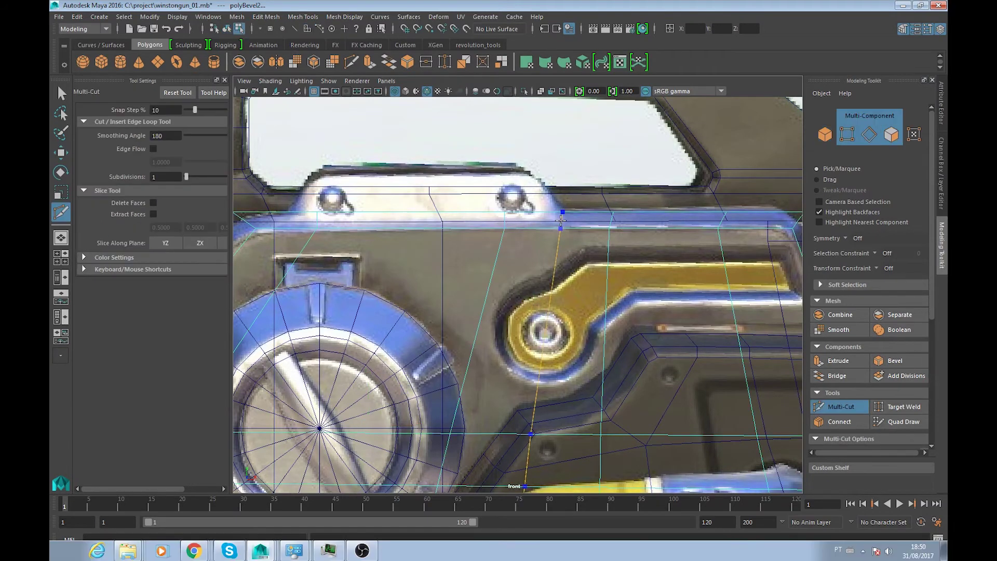
{"action": "left_click", "coordinate": [561, 221], "text": "ctrl"}
{"action": "key", "text": "w"}
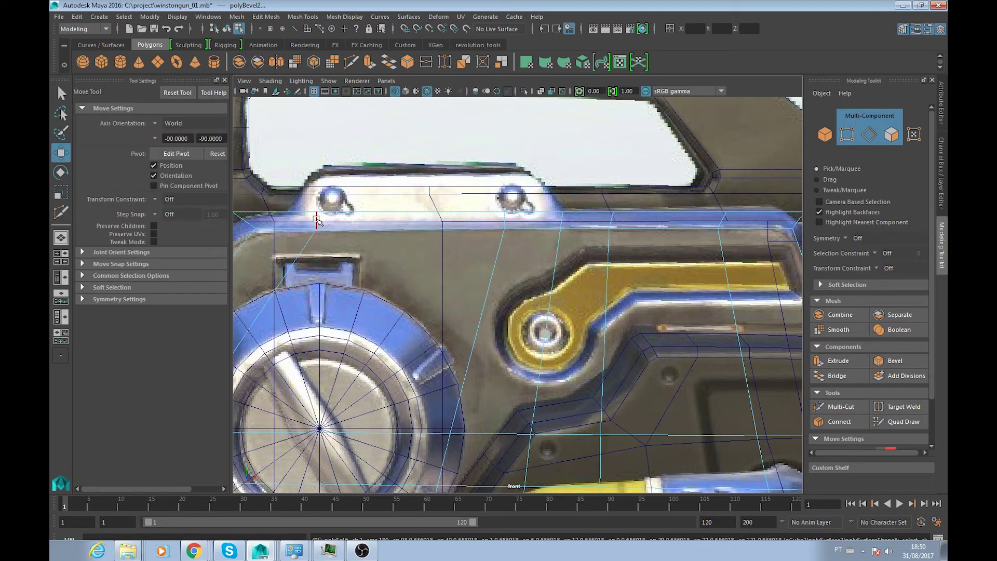
{"action": "left_click", "coordinate": [349, 222]}
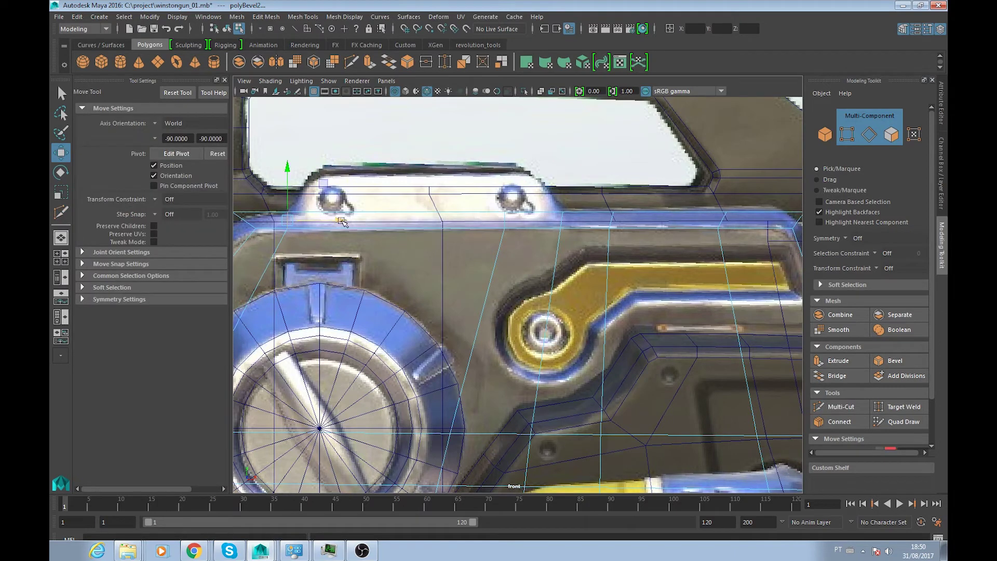
{"action": "left_click", "coordinate": [525, 223]}
{"action": "left_click", "coordinate": [450, 225]}
- Cut a lengthwise loop along the body's top face and select the new face strip
{"action": "key", "text": "space"}
{"action": "left_click_drag", "start_coordinate": [450, 225], "coordinate": [509, 282], "text": "alt"}
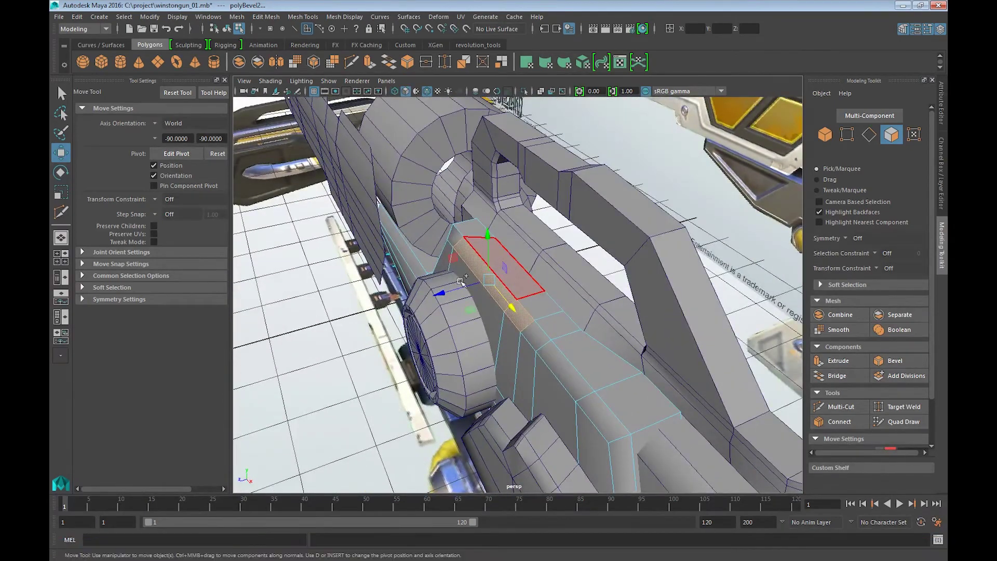
{"action": "right_click_drag", "start_coordinate": [460, 281], "coordinate": [499, 312], "text": "shift"}
{"action": "left_click_drag", "start_coordinate": [498, 312], "coordinate": [468, 260], "text": "alt"}
{"action": "left_click", "coordinate": [440, 212]}
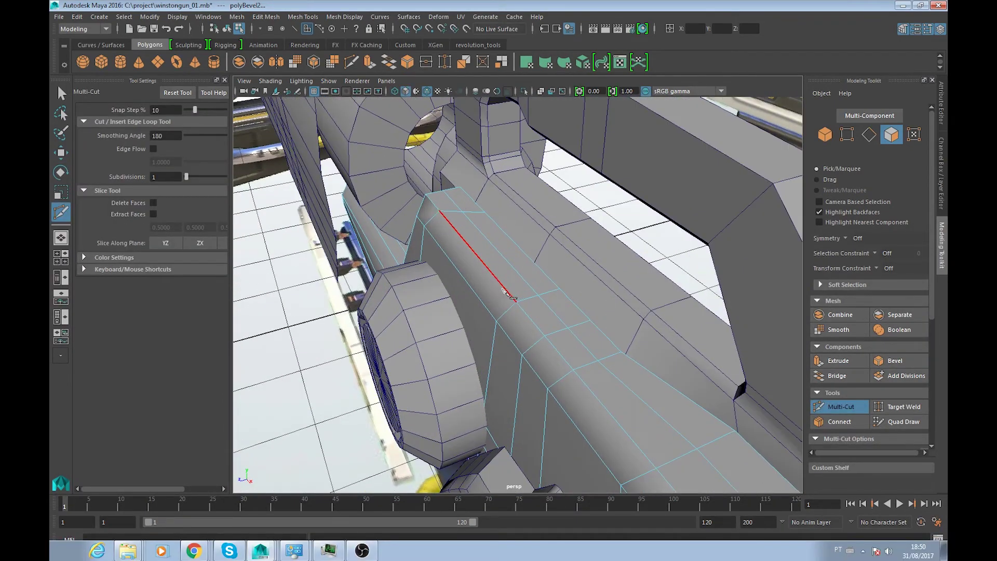
{"action": "key", "text": "w"}
{"action": "double_click", "coordinate": [490, 285]}
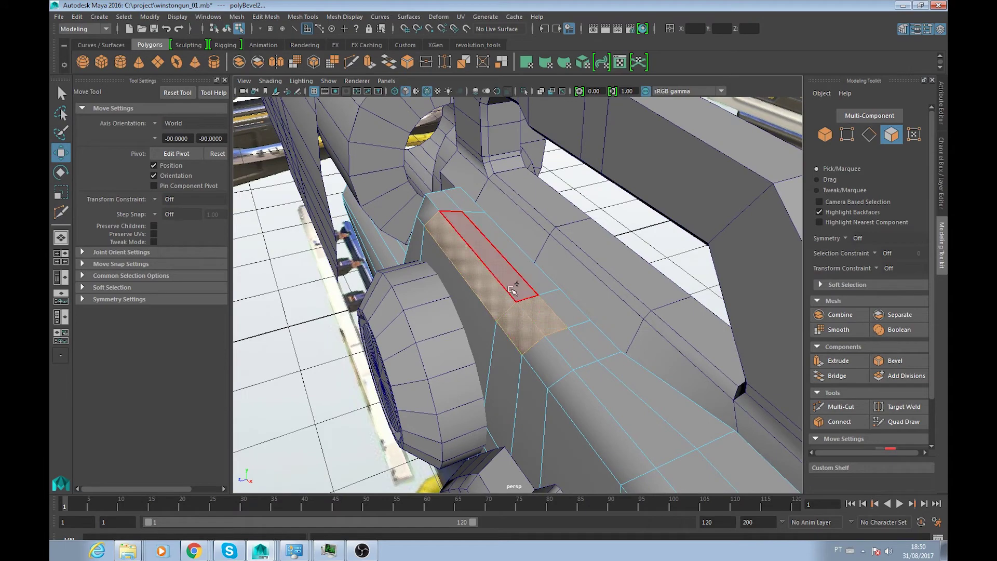
- Extrude the top face strip, raise it in Y and flatten it into a block
{"action": "mouse_move", "coordinate": [512, 301]}
{"action": "left_mouse_down", "text": "alt"}
{"action": "mouse_move", "coordinate": [555, 320]}
{"action": "mouse_move", "coordinate": [535, 343]}
{"action": "left_mouse_up", "text": "alt"}
{"action": "key", "text": "ctrl+e"}
{"action": "key", "text": "w"}
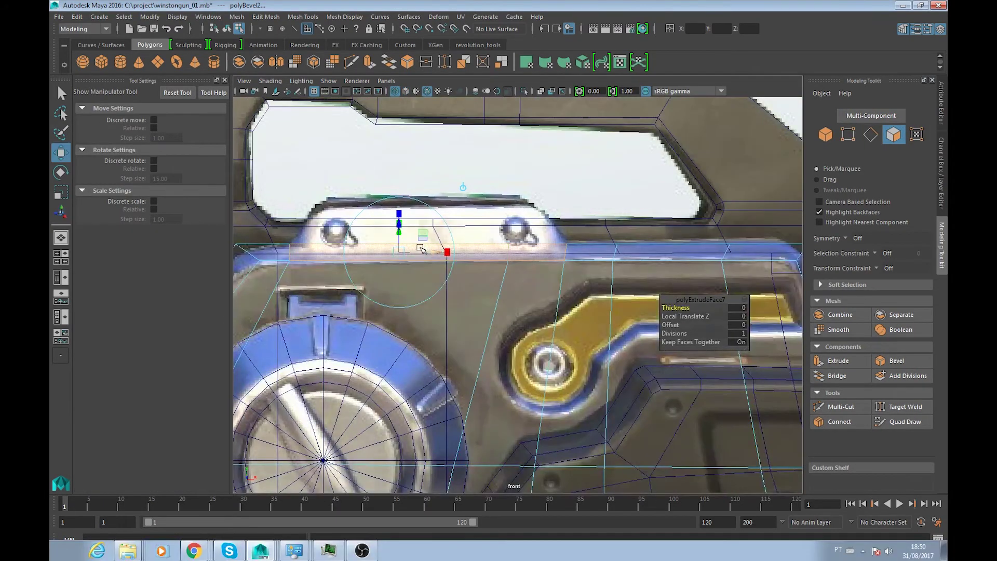
{"action": "key", "text": "w"}
{"action": "left_click_drag", "start_coordinate": [432, 207], "coordinate": [436, 167]}
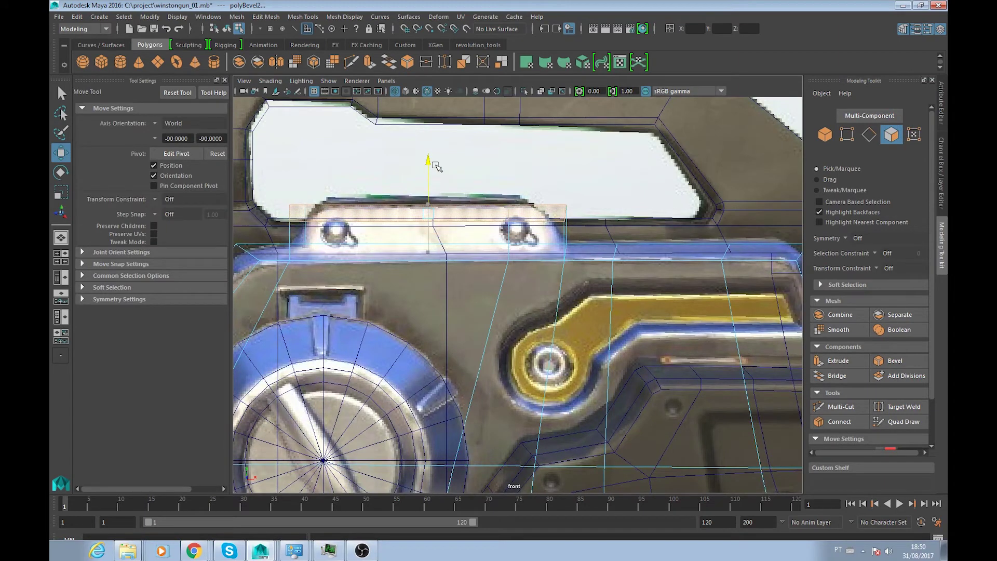
{"action": "key", "text": "r"}
{"action": "left_click_drag", "start_coordinate": [427, 170], "coordinate": [433, 247]}
{"action": "key", "text": "w"}
{"action": "left_click_drag", "start_coordinate": [428, 178], "coordinate": [430, 156]}
{"action": "key", "text": "r"}
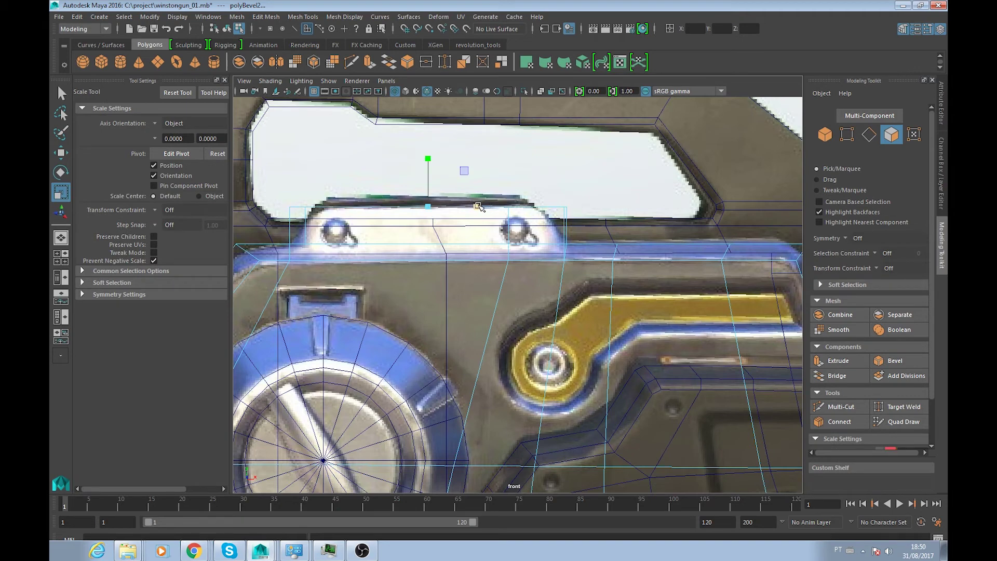
{"action": "key", "text": "w"}
- Select the block's end and long top faces and scale them inward horizontally
{"action": "left_click", "coordinate": [470, 207]}
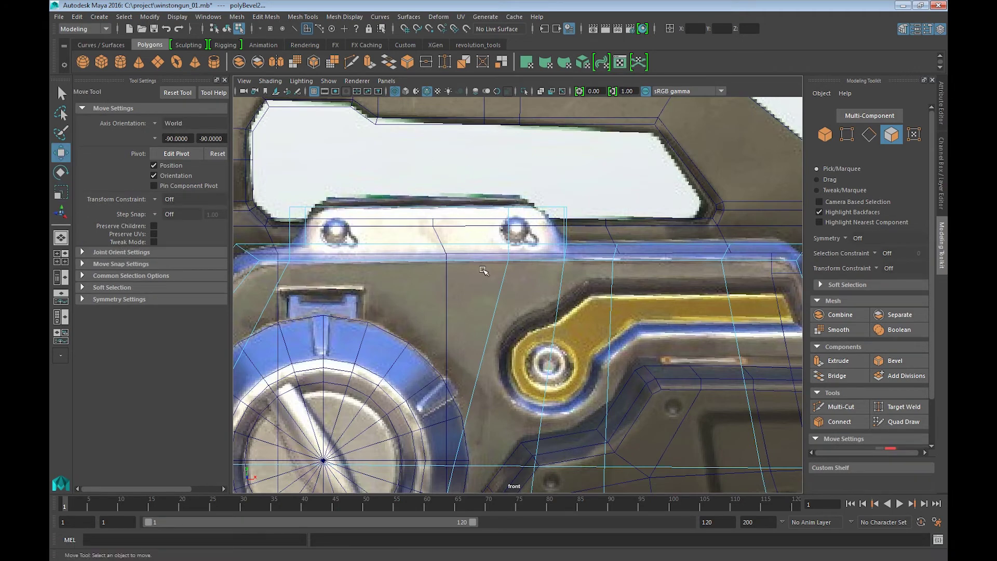
{"action": "left_click", "coordinate": [501, 258]}
{"action": "left_click_drag", "start_coordinate": [501, 258], "coordinate": [542, 267], "text": "alt"}
{"action": "left_click", "coordinate": [550, 275]}
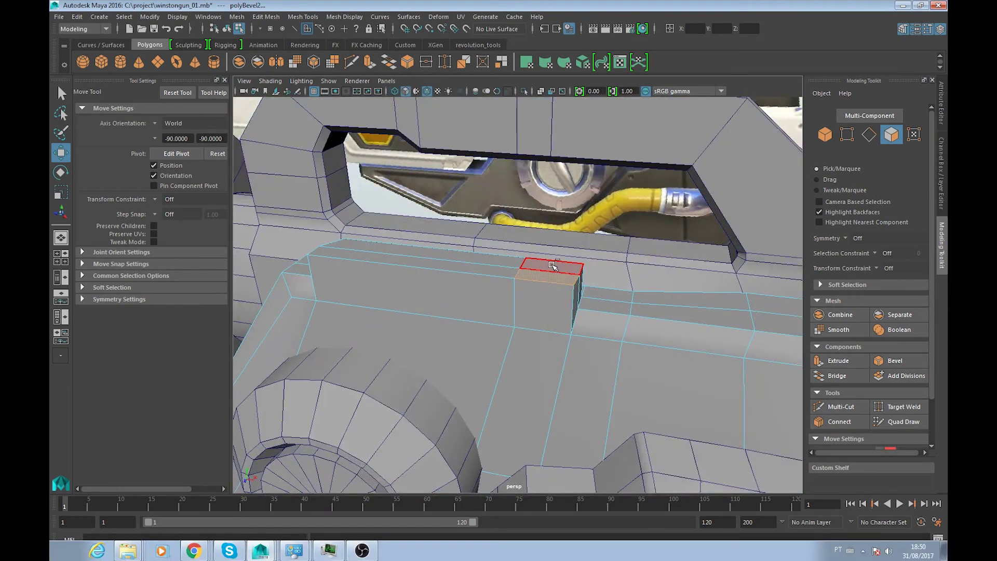
{"action": "left_click", "coordinate": [474, 270], "text": "shift"}
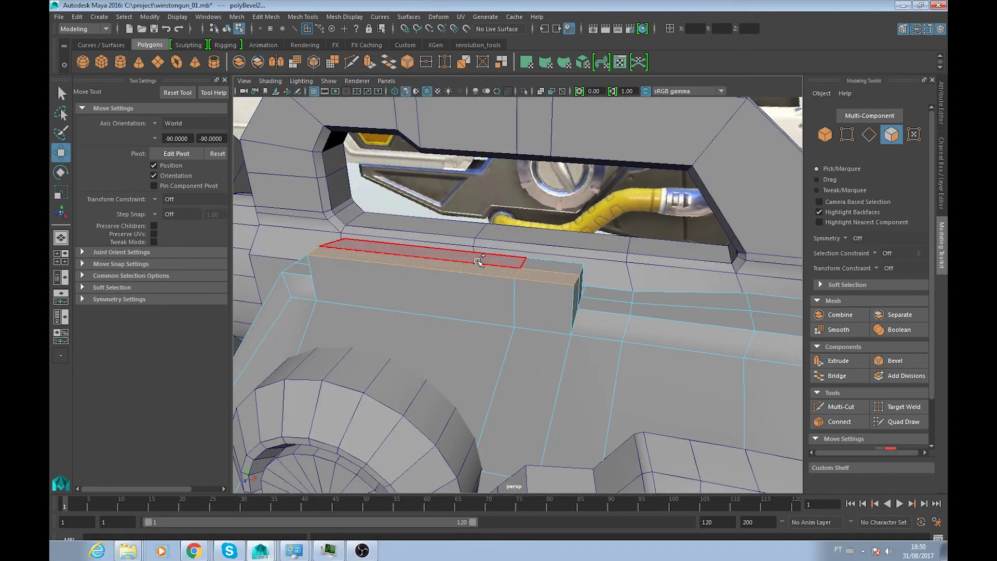
{"action": "mouse_move", "coordinate": [535, 268]}
{"action": "left_mouse_down", "text": "alt"}
{"action": "mouse_move", "coordinate": [550, 276]}
{"action": "mouse_move", "coordinate": [477, 270]}
{"action": "mouse_move", "coordinate": [476, 284]}
{"action": "left_mouse_up", "text": "alt"}
{"action": "key", "text": "r"}
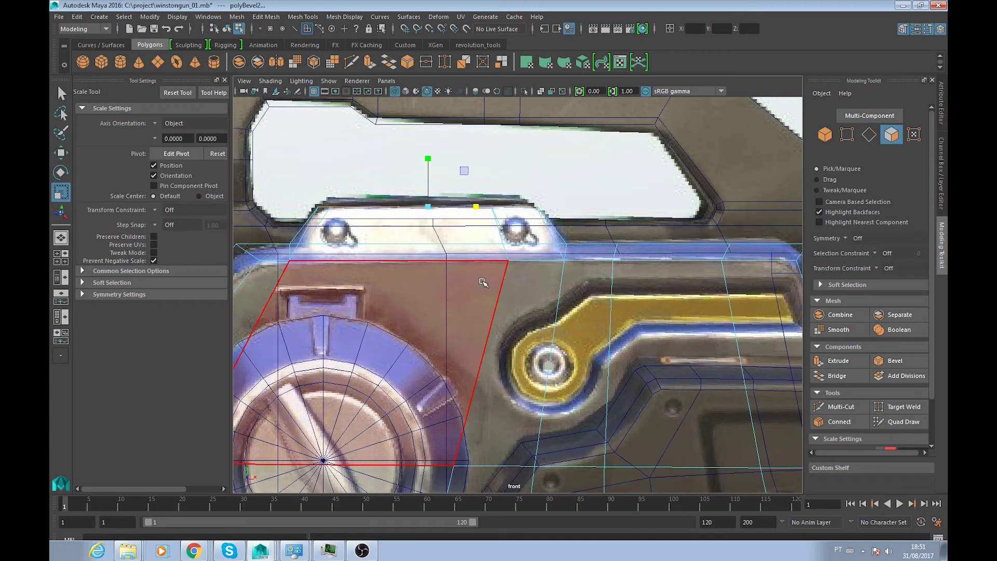
{"action": "mouse_move", "coordinate": [482, 266]}
{"action": "left_mouse_down"}
{"action": "mouse_move", "coordinate": [483, 250]}
{"action": "mouse_move", "coordinate": [609, 287]}
{"action": "mouse_move", "coordinate": [493, 289]}
{"action": "left_mouse_up"}
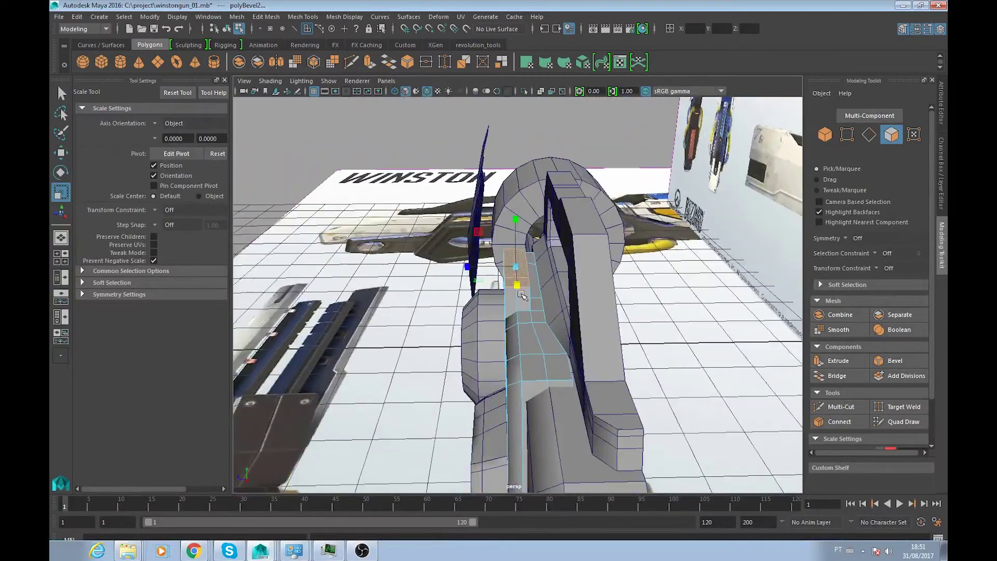
{"action": "left_click_drag", "start_coordinate": [467, 242], "coordinate": [561, 289]}
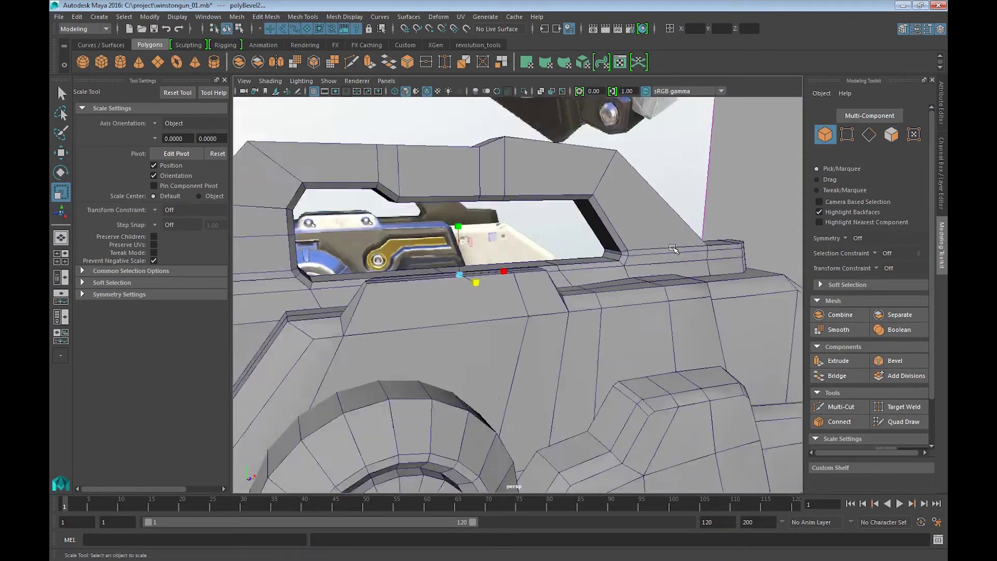
- Orbit and zoom around the gun to check the raised block
{"action": "scroll", "coordinate": [561, 288], "scroll_direction": "down", "scroll_amount": 10}
{"action": "mouse_move", "coordinate": [660, 313]}
{"action": "left_mouse_down", "text": "alt"}
{"action": "mouse_move", "coordinate": [532, 334]}
{"action": "mouse_move", "coordinate": [598, 326]}
{"action": "mouse_move", "coordinate": [565, 331]}
{"action": "left_mouse_up", "text": "alt"}
{"action": "scroll", "coordinate": [572, 330], "scroll_direction": "up", "scroll_amount": 5}
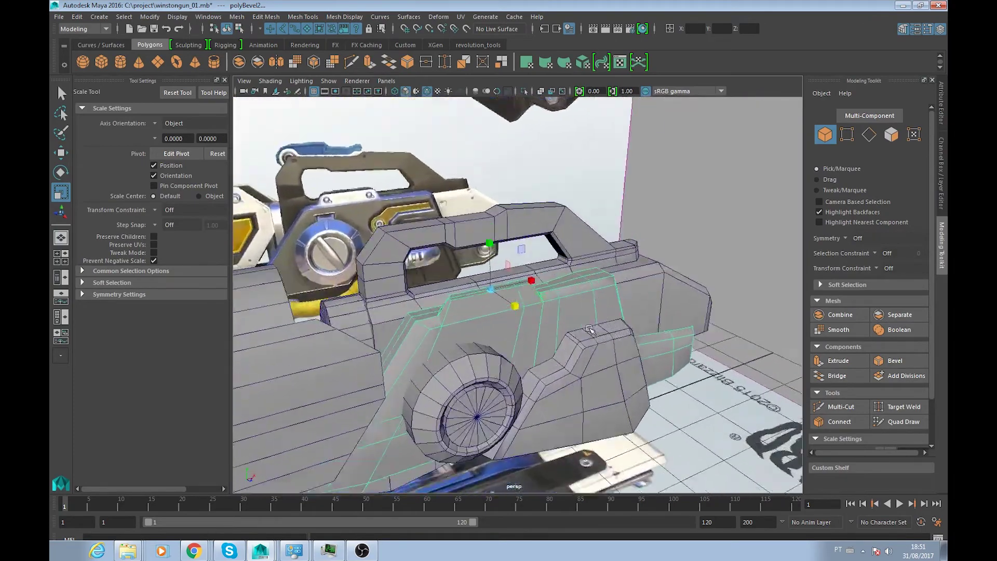
{"action": "scroll", "coordinate": [566, 331], "scroll_direction": "up", "scroll_amount": 5}
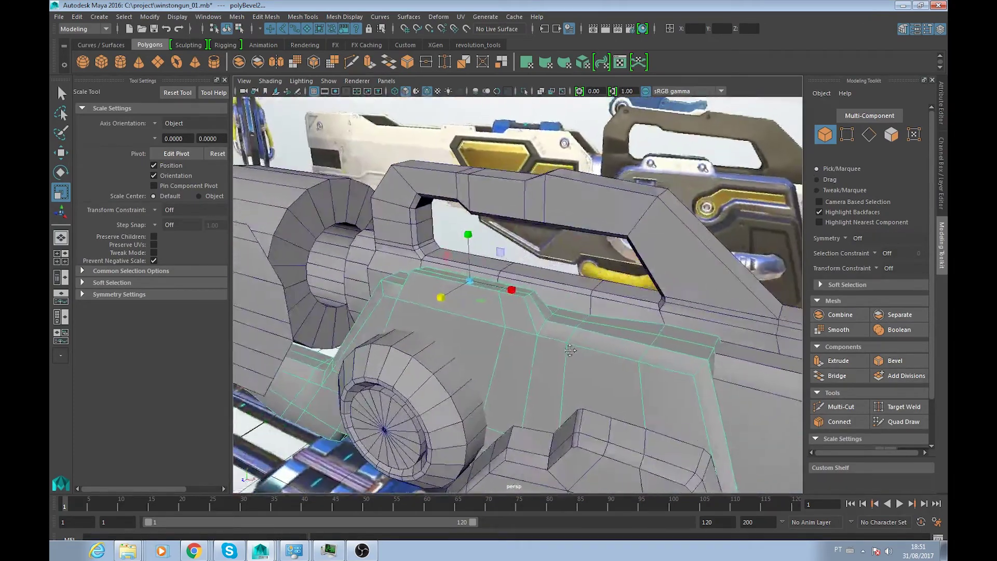
{"action": "left_click_drag", "start_coordinate": [504, 329], "coordinate": [505, 351], "text": "alt"}
{"action": "scroll", "coordinate": [505, 351], "scroll_direction": "down", "scroll_amount": 3}
- Zoom and orbit out of the dial reference close-up, then frame the selected top faces
{"action": "scroll", "coordinate": [512, 361], "scroll_direction": "down", "scroll_amount": 3}
{"action": "scroll", "coordinate": [520, 374], "scroll_direction": "down", "scroll_amount": 3}
{"action": "scroll", "coordinate": [532, 389], "scroll_direction": "down", "scroll_amount": 3}
{"action": "scroll", "coordinate": [498, 353], "scroll_direction": "up", "scroll_amount": 3}
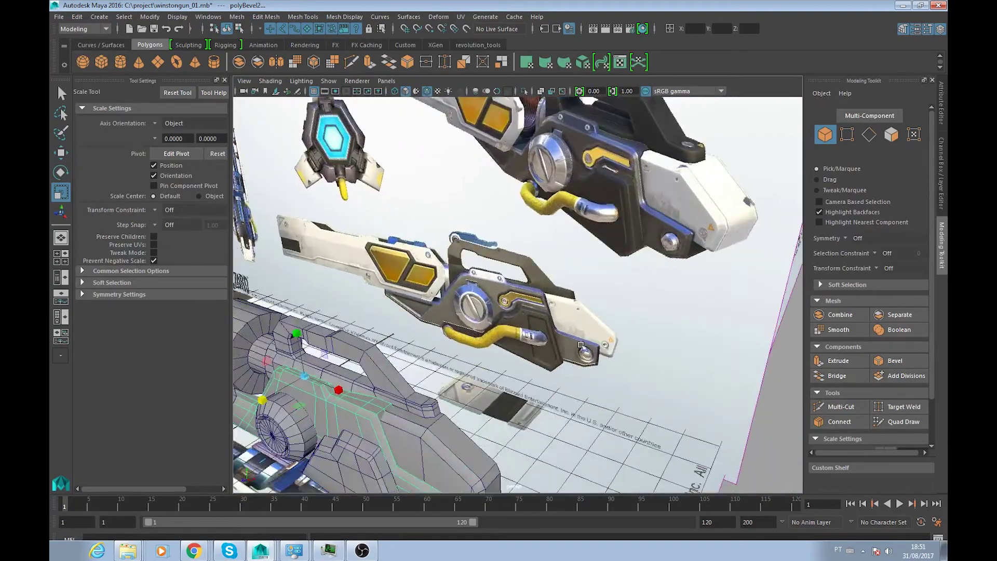
{"action": "scroll", "coordinate": [467, 317], "scroll_direction": "up", "scroll_amount": 3}
{"action": "scroll", "coordinate": [432, 275], "scroll_direction": "up", "scroll_amount": 3}
{"action": "scroll", "coordinate": [396, 237], "scroll_direction": "up", "scroll_amount": 3}
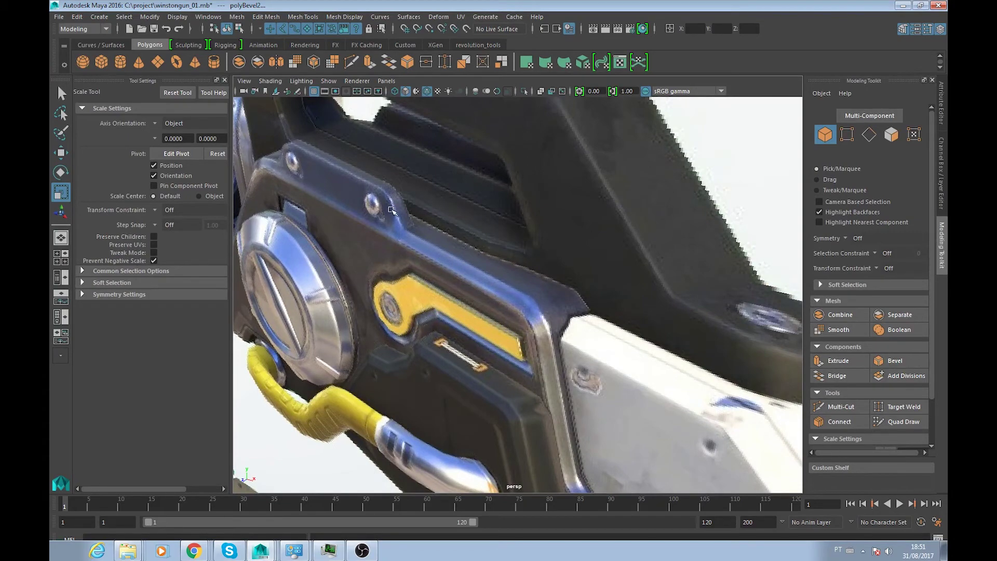
{"action": "scroll", "coordinate": [411, 249], "scroll_direction": "down", "scroll_amount": 3}
{"action": "scroll", "coordinate": [520, 234], "scroll_direction": "down", "scroll_amount": 3}
{"action": "scroll", "coordinate": [727, 208], "scroll_direction": "down", "scroll_amount": 3}
{"action": "scroll", "coordinate": [733, 208], "scroll_direction": "down", "scroll_amount": 3}
{"action": "scroll", "coordinate": [624, 239], "scroll_direction": "up", "scroll_amount": 2}
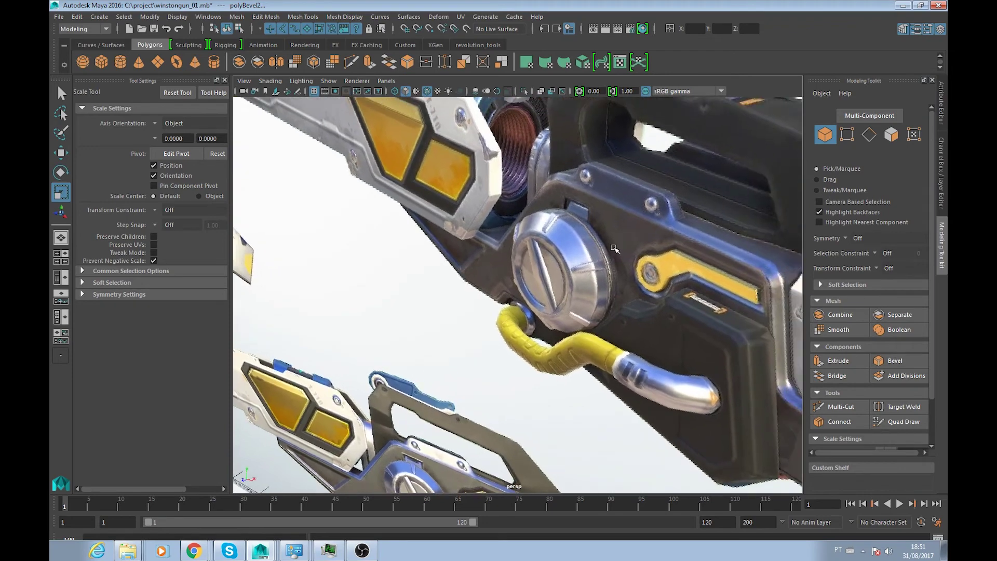
{"action": "scroll", "coordinate": [571, 270], "scroll_direction": "up", "scroll_amount": 2}
{"action": "scroll", "coordinate": [541, 289], "scroll_direction": "up", "scroll_amount": 2}
{"action": "scroll", "coordinate": [572, 259], "scroll_direction": "down", "scroll_amount": 3}
{"action": "scroll", "coordinate": [636, 229], "scroll_direction": "down", "scroll_amount": 2}
{"action": "scroll", "coordinate": [629, 230], "scroll_direction": "up", "scroll_amount": 3}
{"action": "scroll", "coordinate": [637, 172], "scroll_direction": "up", "scroll_amount": 3}
{"action": "scroll", "coordinate": [581, 234], "scroll_direction": "up", "scroll_amount": 3}
{"action": "scroll", "coordinate": [525, 296], "scroll_direction": "up", "scroll_amount": 1}
{"action": "scroll", "coordinate": [540, 286], "scroll_direction": "down", "scroll_amount": 4}
{"action": "scroll", "coordinate": [566, 254], "scroll_direction": "up", "scroll_amount": 2}
{"action": "scroll", "coordinate": [578, 237], "scroll_direction": "down", "scroll_amount": 1}
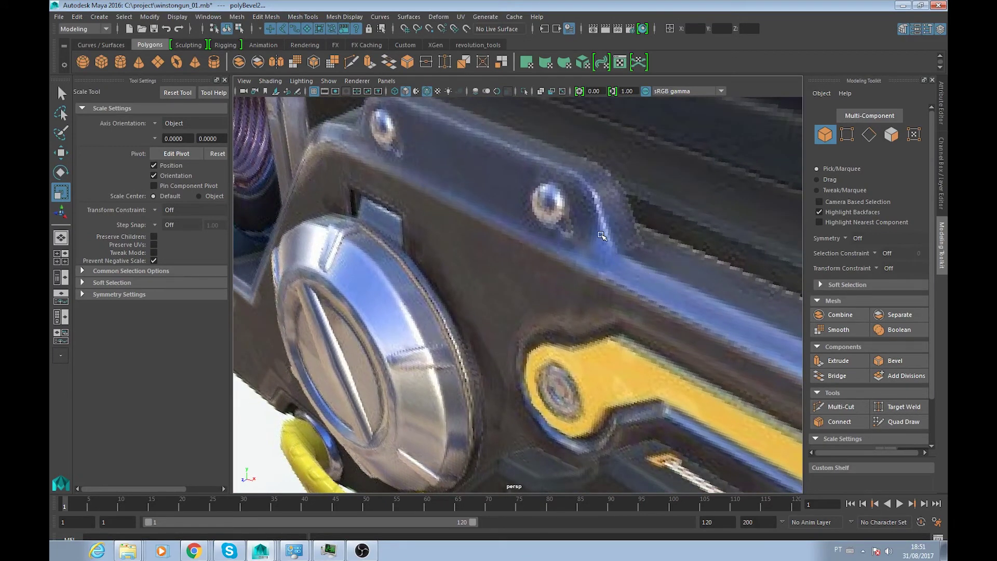
{"action": "left_click_drag", "start_coordinate": [526, 278], "coordinate": [416, 291], "text": "alt"}
{"action": "scroll", "coordinate": [356, 285], "scroll_direction": "down", "scroll_amount": 3}
{"action": "mouse_move", "coordinate": [357, 286]}
{"action": "left_mouse_down", "text": "alt"}
{"action": "mouse_move", "coordinate": [630, 220]}
{"action": "mouse_move", "coordinate": [527, 283]}
{"action": "left_mouse_up", "text": "alt"}
{"action": "key", "text": "f"}
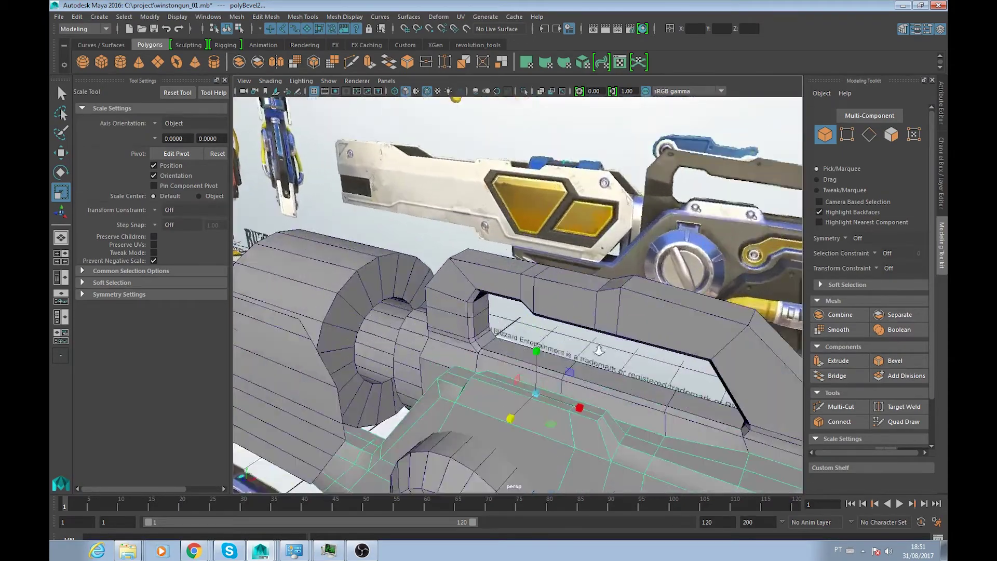
- Switch to face selection and orbit onto the top of the raised block
{"action": "scroll", "coordinate": [621, 416], "scroll_direction": "up", "scroll_amount": 2}
{"action": "scroll", "coordinate": [598, 412], "scroll_direction": "up", "scroll_amount": 2}
{"action": "scroll", "coordinate": [646, 419], "scroll_direction": "up", "scroll_amount": 2}
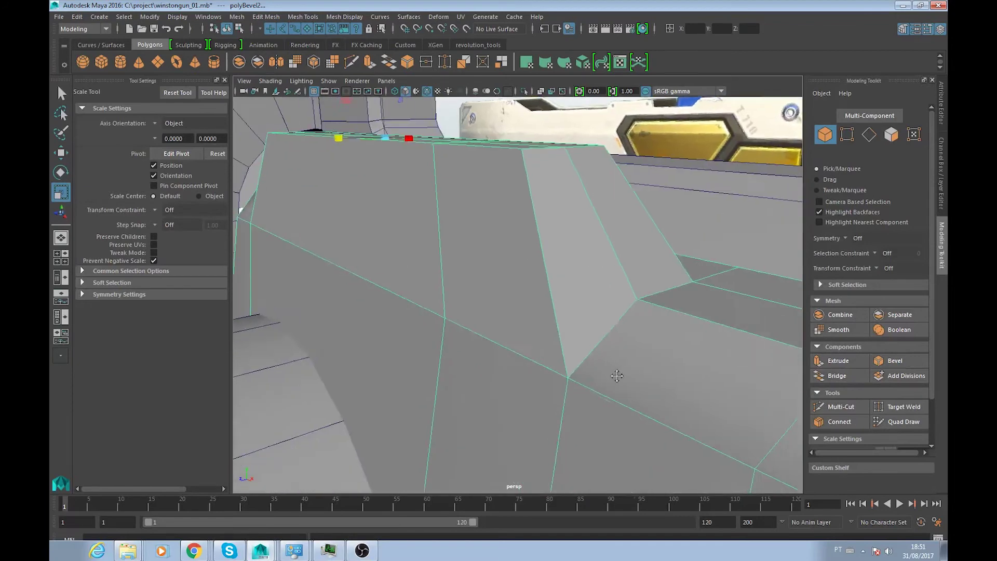
{"action": "scroll", "coordinate": [614, 374], "scroll_direction": "up", "scroll_amount": 2}
{"action": "key", "text": "F11"}
{"action": "scroll", "coordinate": [568, 364], "scroll_direction": "down", "scroll_amount": 2}
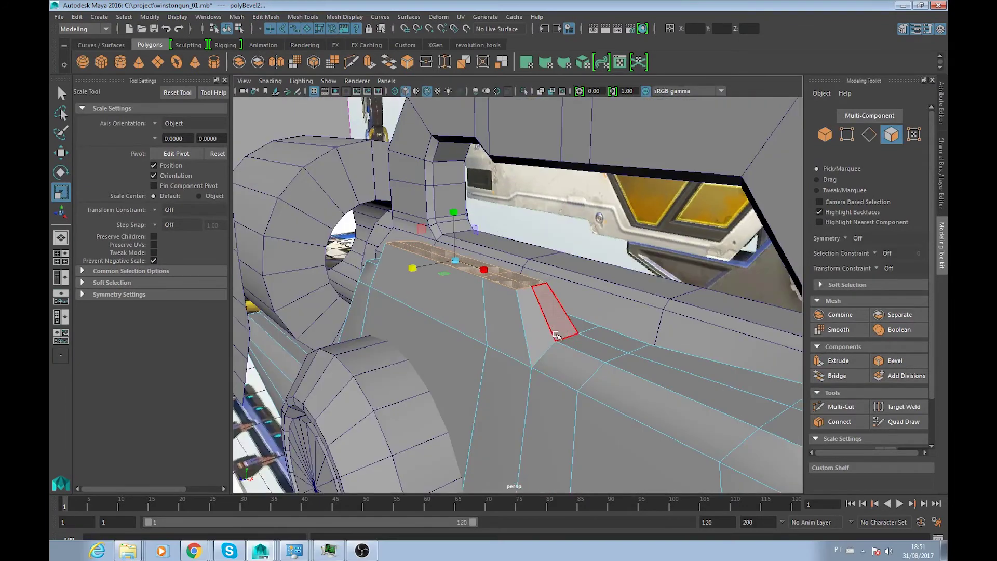
{"action": "left_click", "coordinate": [540, 331]}
{"action": "mouse_move", "coordinate": [479, 330]}
{"action": "left_mouse_down", "text": "alt"}
{"action": "mouse_move", "coordinate": [724, 349]}
{"action": "mouse_move", "coordinate": [737, 322]}
{"action": "left_mouse_up", "text": "alt"}
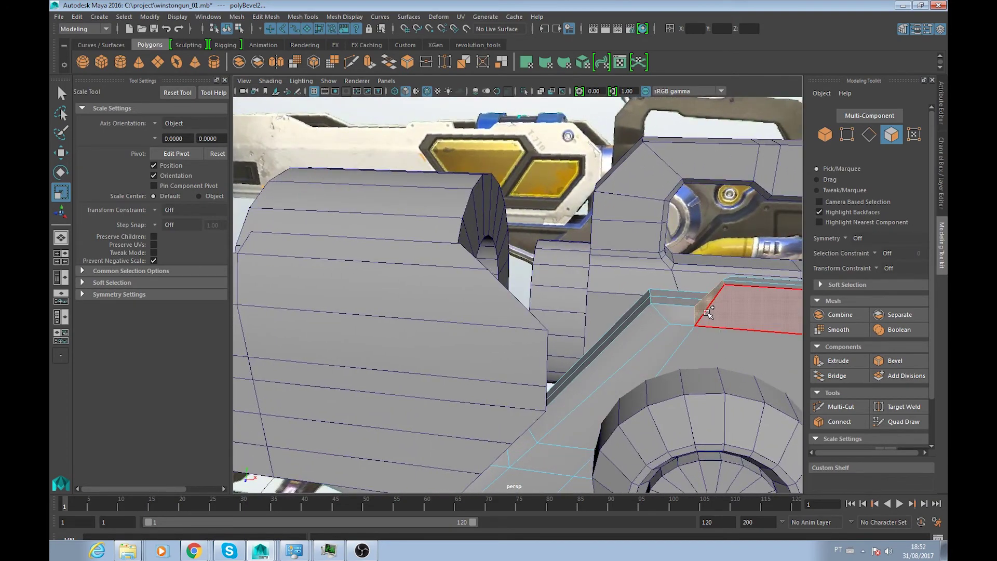
{"action": "left_click", "coordinate": [738, 324]}
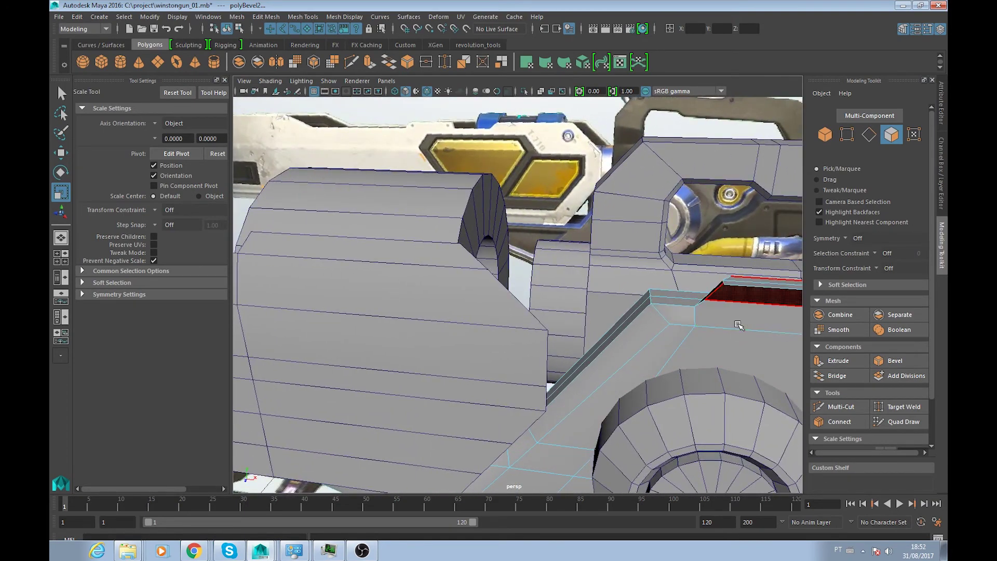
{"action": "left_click_drag", "start_coordinate": [738, 323], "coordinate": [641, 346], "text": "alt"}
- Delete the long top face strip and its small neighbouring face to open the slot
{"action": "left_click", "coordinate": [605, 392]}
{"action": "left_click", "coordinate": [662, 397], "text": "shift"}
{"action": "key", "text": "Delete"}
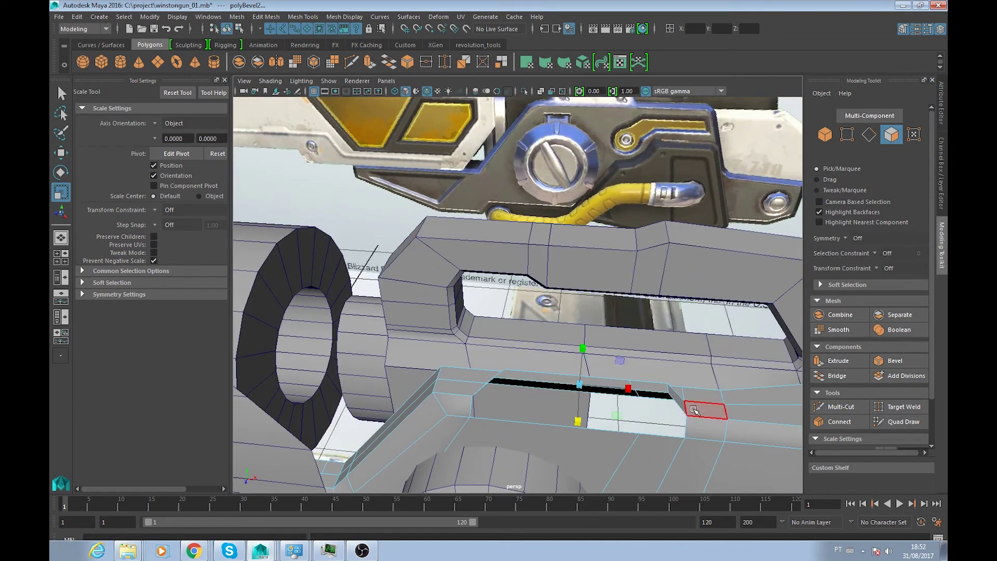
{"action": "key", "text": "F10"}
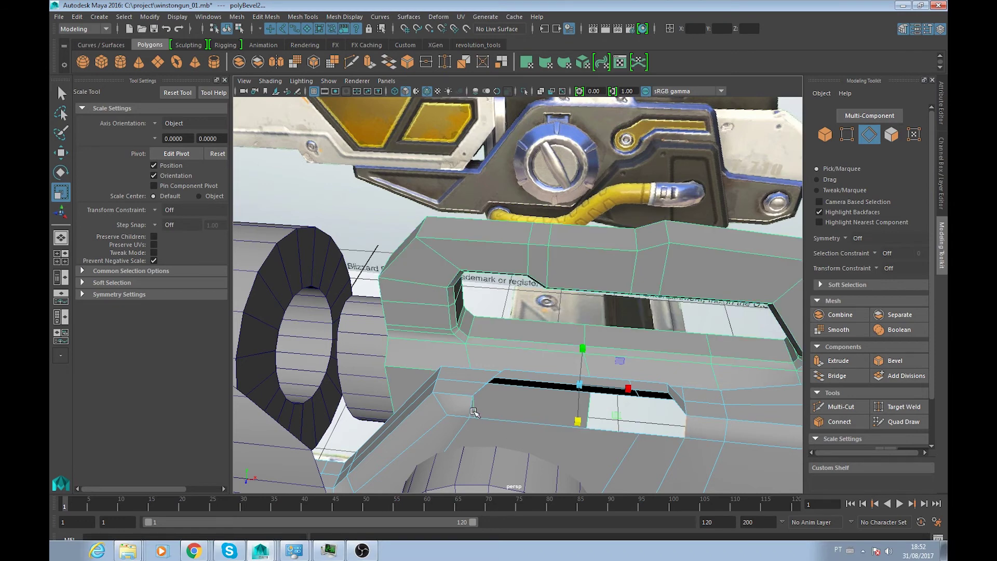
{"action": "key", "text": "F8"}
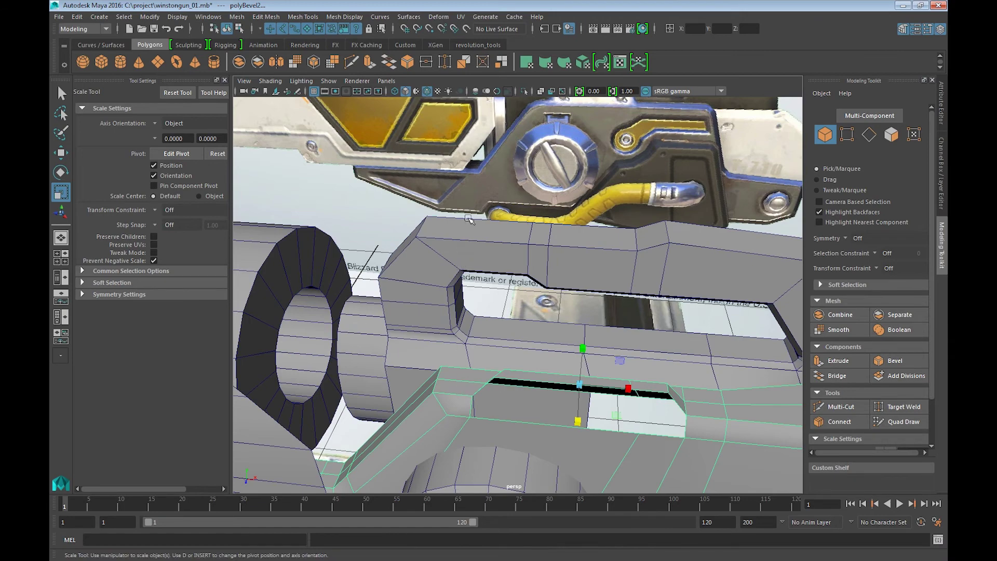
{"action": "key", "text": "F10"}
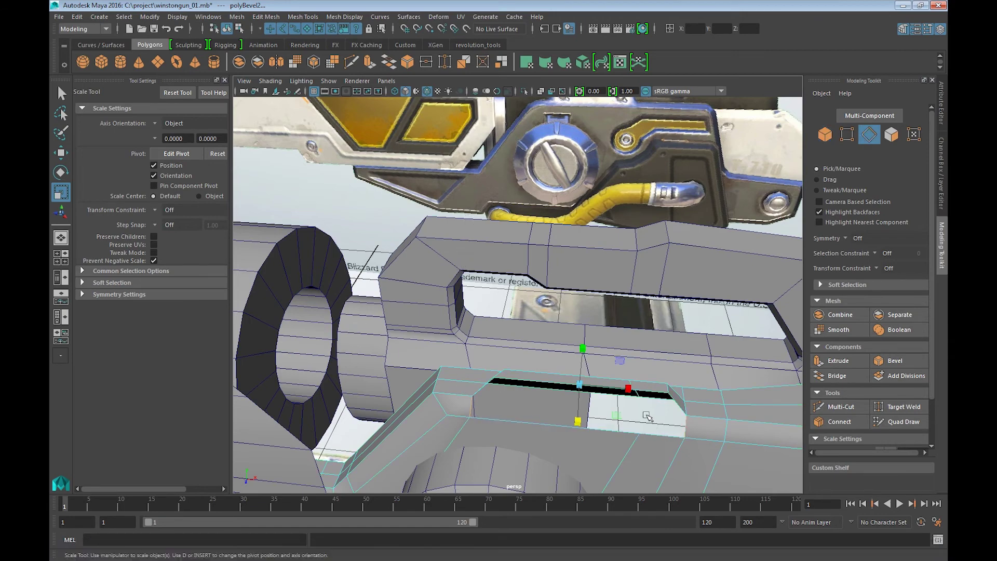
- Bridge the selected slot edges with Divisions set to 0
{"action": "right_click_drag", "start_coordinate": [646, 483], "coordinate": [642, 479], "text": "shift"}
{"action": "left_click_drag", "start_coordinate": [620, 470], "coordinate": [663, 355], "text": "alt"}
{"action": "middle_click_drag", "start_coordinate": [551, 340], "coordinate": [519, 340]}
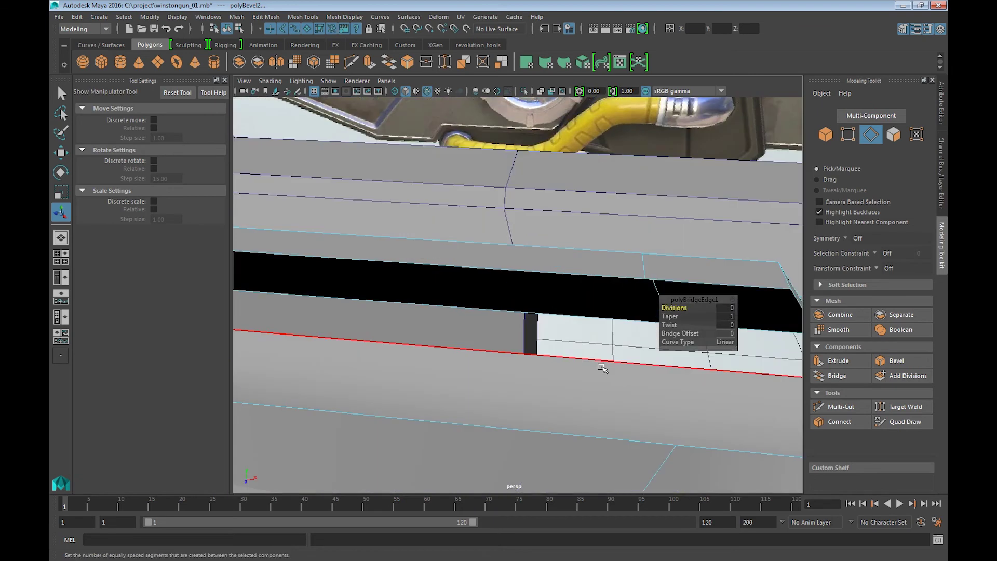
{"action": "scroll", "coordinate": [520, 341], "scroll_direction": "up", "scroll_amount": 5}
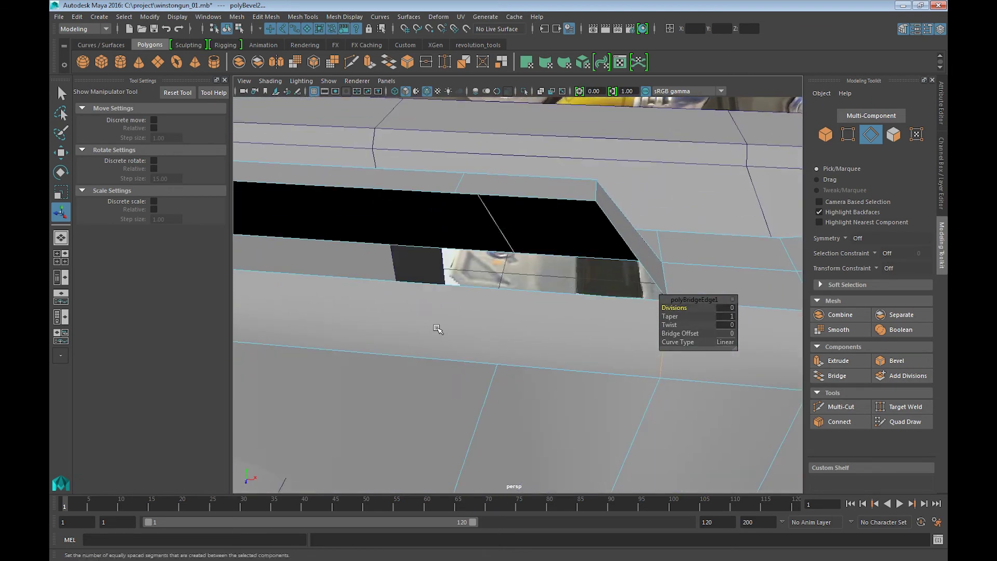
- Multi-Cut a vertical edge below the slot and move its bottom vertex to line up
{"action": "right_click_drag", "start_coordinate": [438, 329], "coordinate": [446, 346], "text": "shift"}
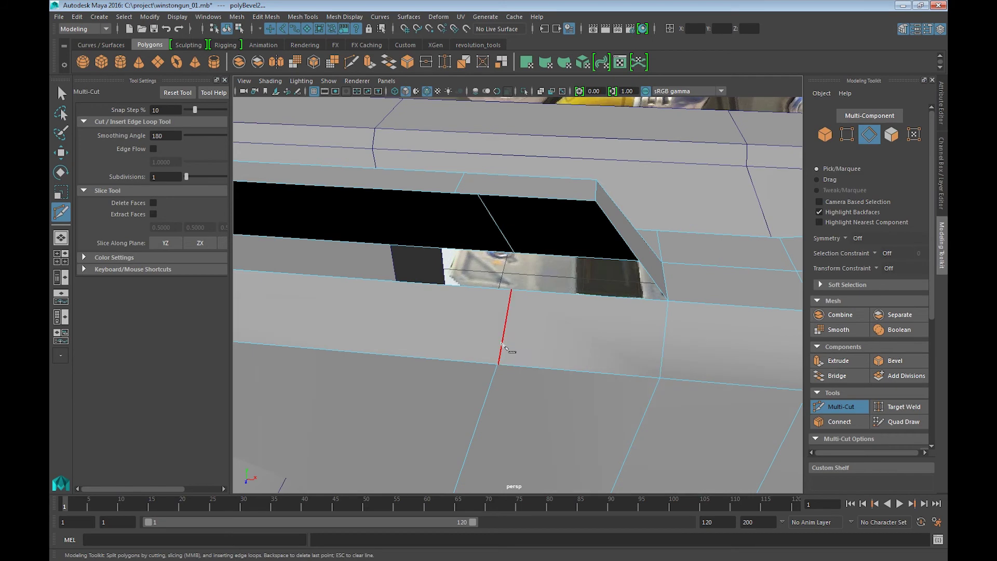
{"action": "key", "text": "w"}
{"action": "key", "text": "F9"}
{"action": "left_click_drag", "start_coordinate": [512, 345], "coordinate": [453, 382]}
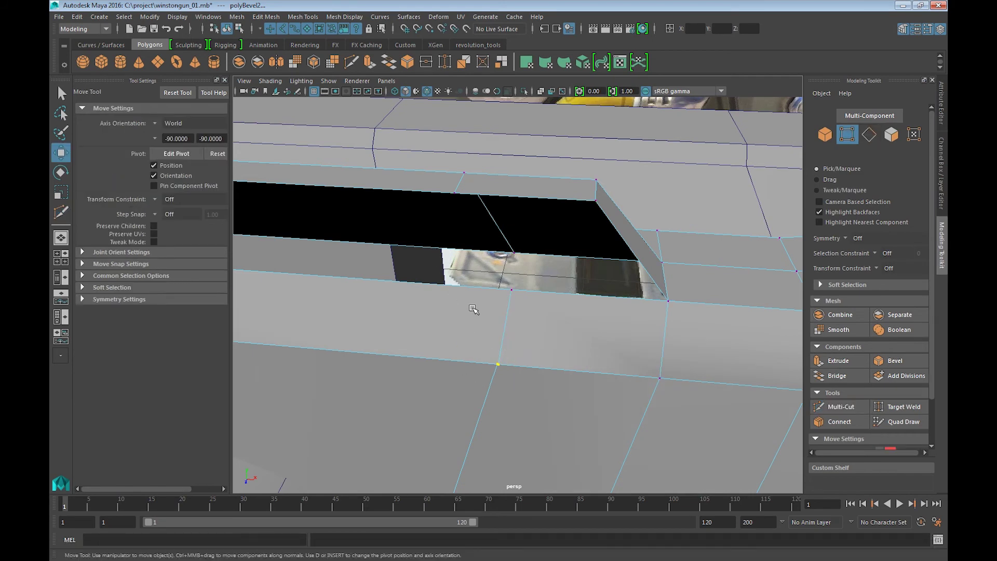
{"action": "scroll", "coordinate": [496, 359], "scroll_direction": "down", "scroll_amount": 5}
{"action": "left_click_drag", "start_coordinate": [478, 356], "coordinate": [539, 356], "text": "alt"}
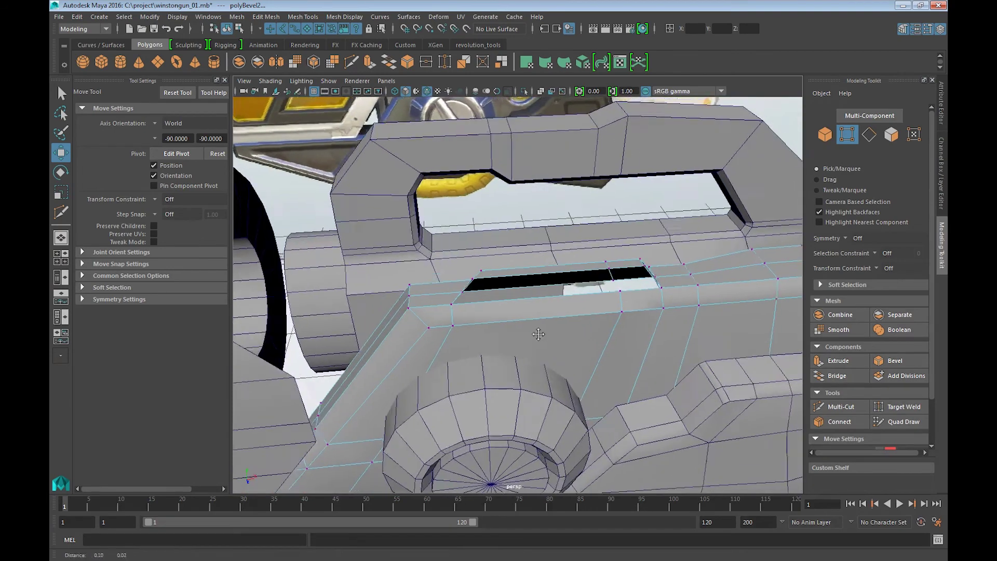
{"action": "scroll", "coordinate": [538, 355], "scroll_direction": "up", "scroll_amount": 5}
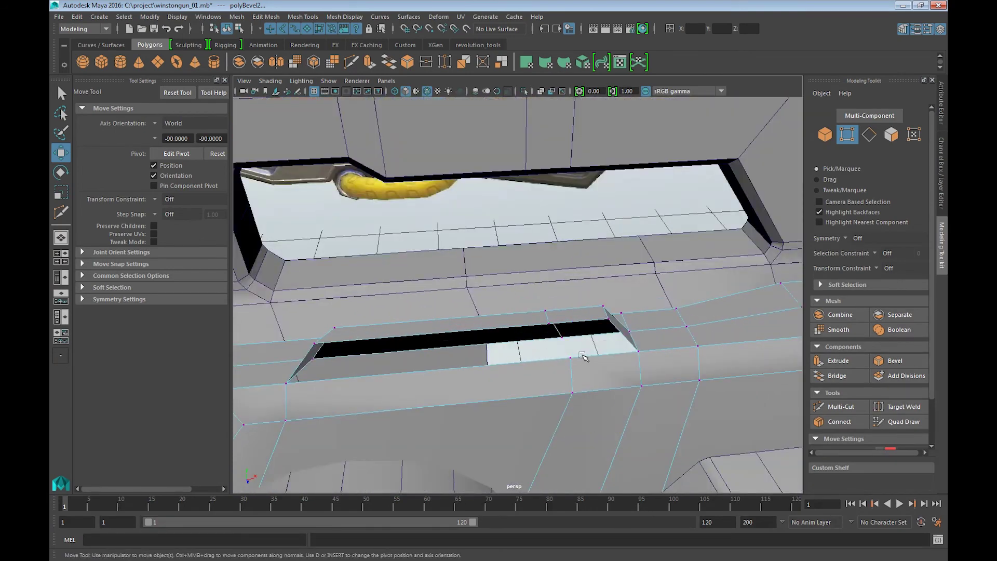
- Bridge the slot's right-end edges and the remaining hole's upper and lower edges
{"action": "key", "text": "F10"}
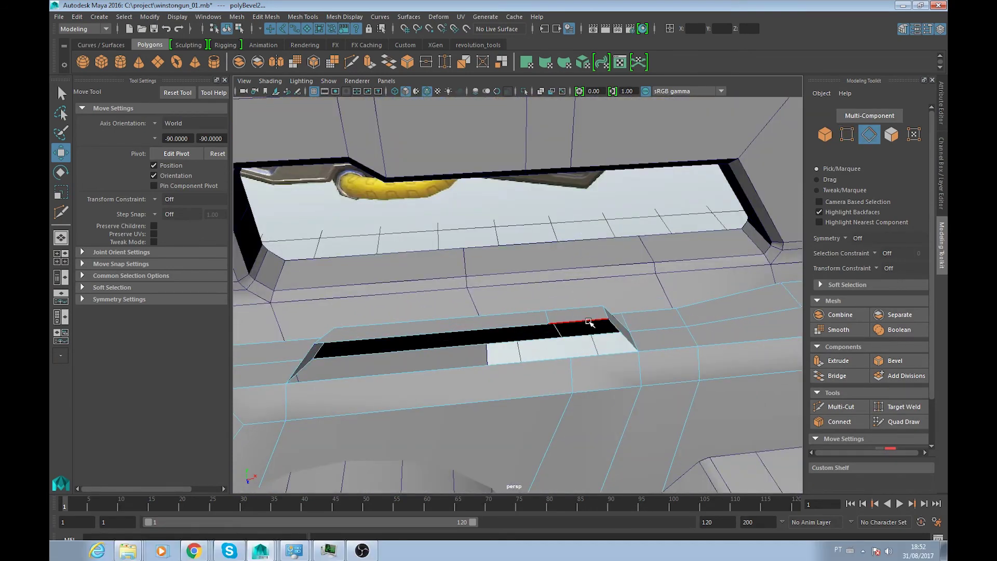
{"action": "left_click", "coordinate": [597, 355]}
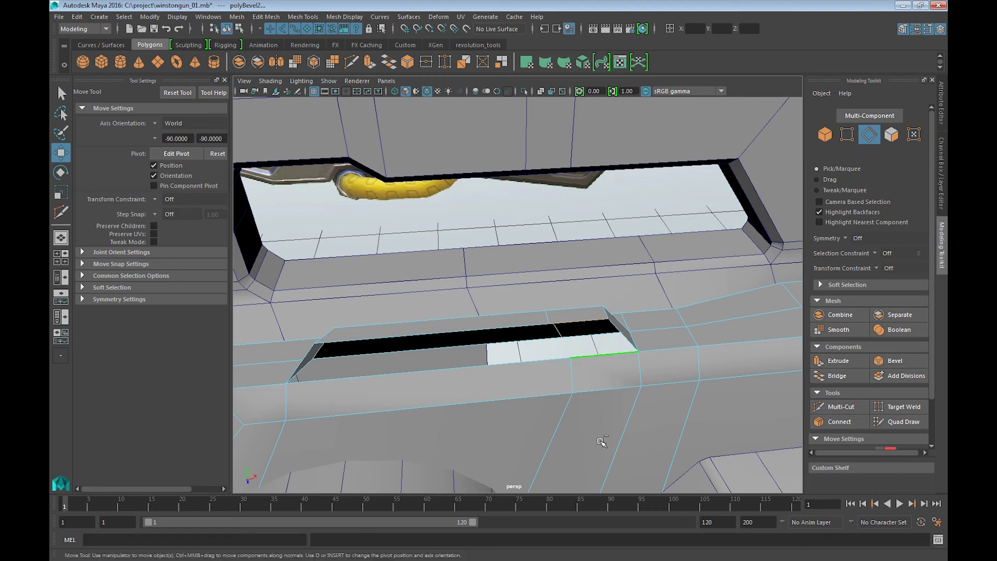
{"action": "right_click_drag", "start_coordinate": [597, 475], "coordinate": [574, 463], "text": "shift"}
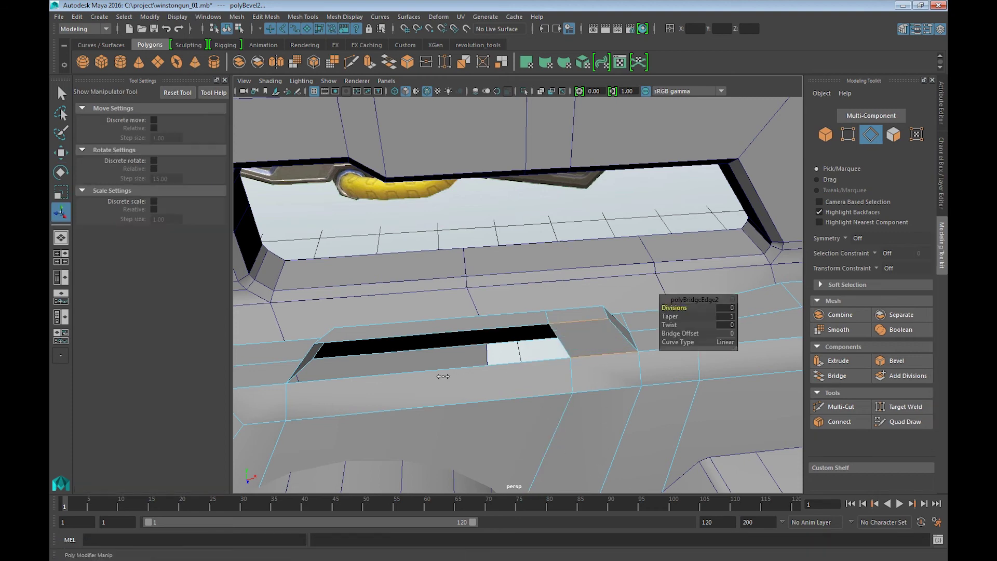
{"action": "left_click", "coordinate": [453, 328]}
{"action": "left_click", "coordinate": [467, 368], "text": "shift"}
{"action": "key", "text": "g"}
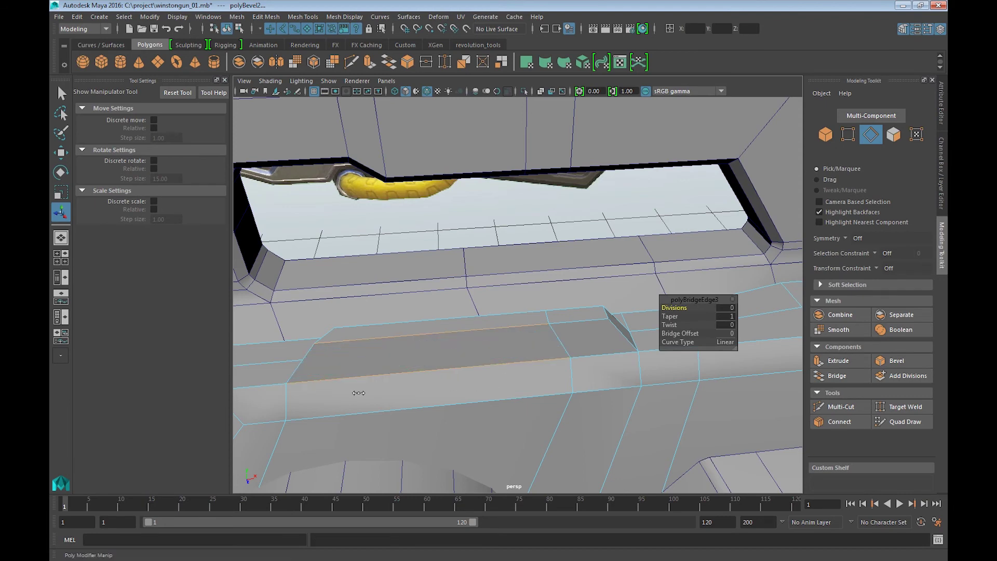
- Preview the smoothed mesh, then return to object mode and orbit out to the whole gun
{"action": "key", "text": "3"}
{"action": "key", "text": "1"}
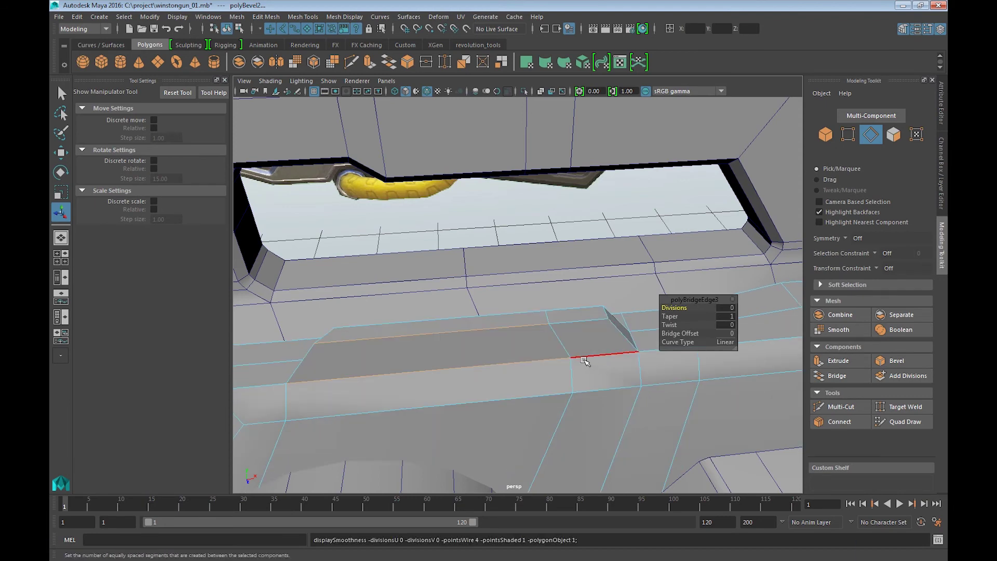
{"action": "key", "text": "F8"}
{"action": "mouse_move", "coordinate": [630, 251]}
{"action": "left_mouse_down", "text": "alt"}
{"action": "mouse_move", "coordinate": [451, 340]}
{"action": "mouse_move", "coordinate": [461, 348]}
{"action": "mouse_move", "coordinate": [479, 327]}
{"action": "mouse_move", "coordinate": [469, 320]}
{"action": "left_mouse_up", "text": "alt"}
- Select the column of side edges on the body block and check them against the top-view reference
{"action": "key", "text": "w"}
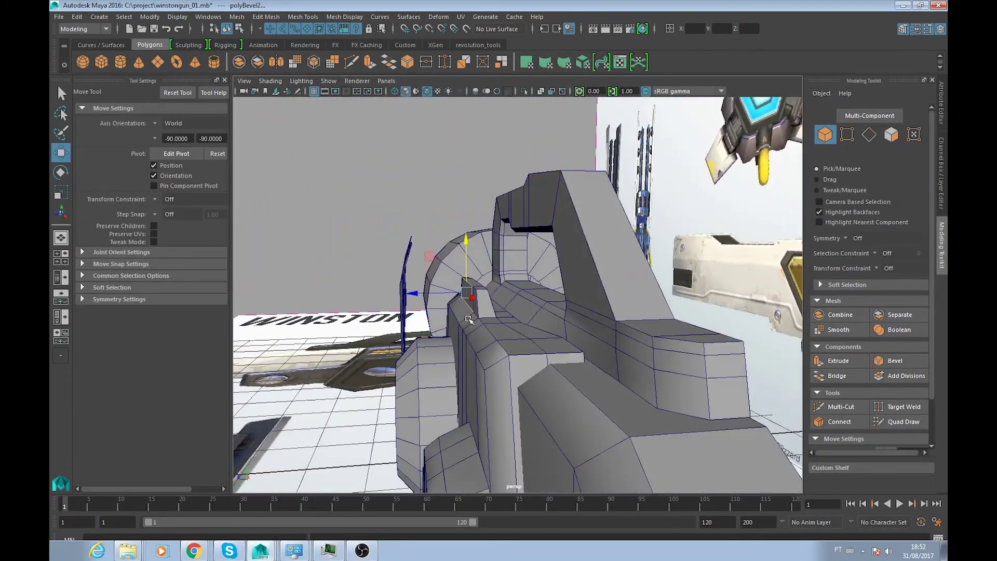
{"action": "left_click", "coordinate": [482, 310]}
{"action": "key", "text": "F10"}
{"action": "mouse_move", "coordinate": [504, 263]}
{"action": "left_mouse_down"}
{"action": "mouse_move", "coordinate": [451, 290]}
{"action": "mouse_move", "coordinate": [470, 328]}
{"action": "left_mouse_up"}
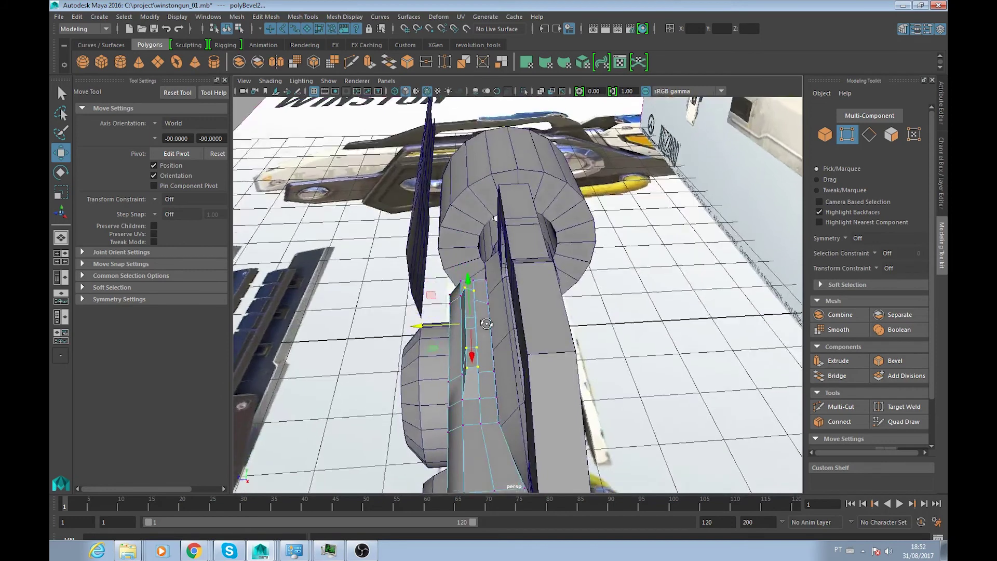
{"action": "key", "text": "space"}
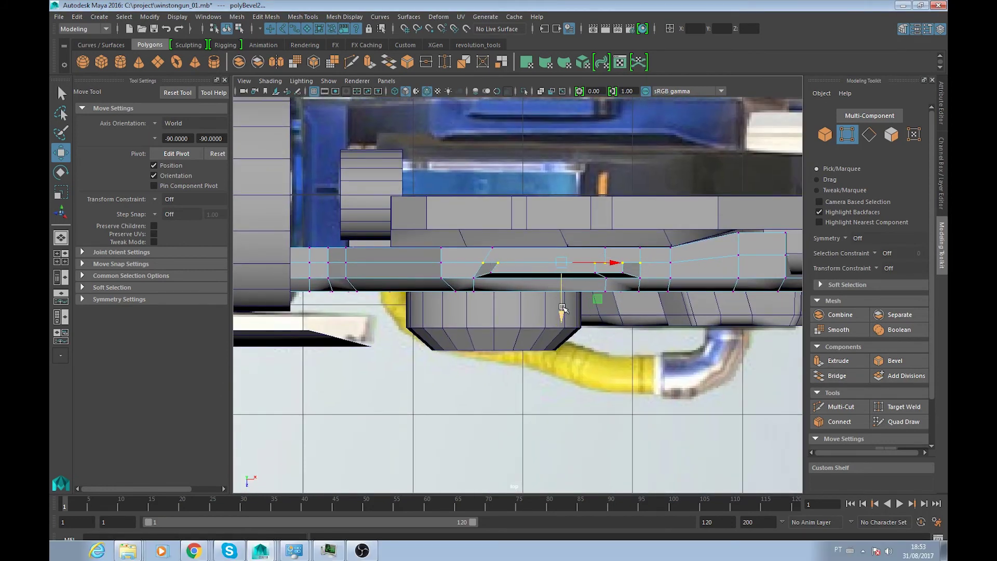
- Back in perspective, orbit around the whole gun to inspect it from several sides
{"action": "key", "text": "space"}
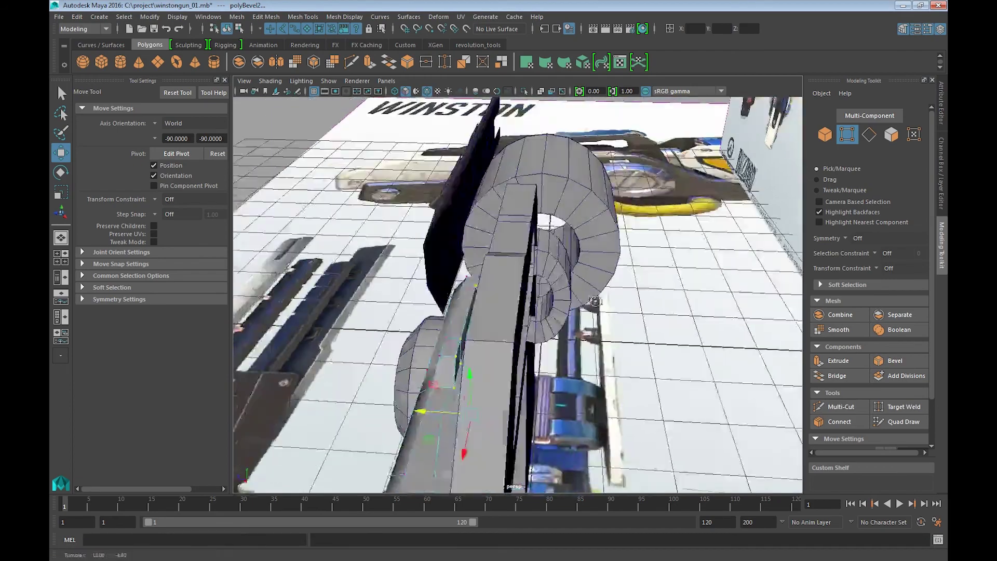
{"action": "left_click_drag", "start_coordinate": [562, 311], "coordinate": [592, 325], "text": "alt"}
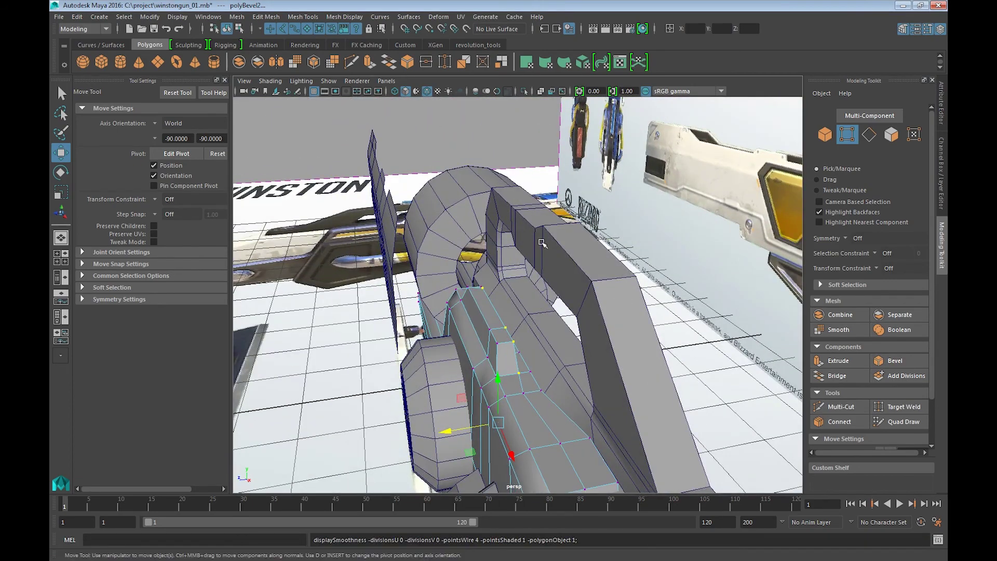
{"action": "key", "text": "F8"}
{"action": "mouse_move", "coordinate": [709, 335]}
{"action": "left_mouse_down", "text": "alt"}
{"action": "mouse_move", "coordinate": [521, 411]}
{"action": "mouse_move", "coordinate": [552, 404]}
{"action": "mouse_move", "coordinate": [602, 136]}
{"action": "left_mouse_up", "text": "alt"}
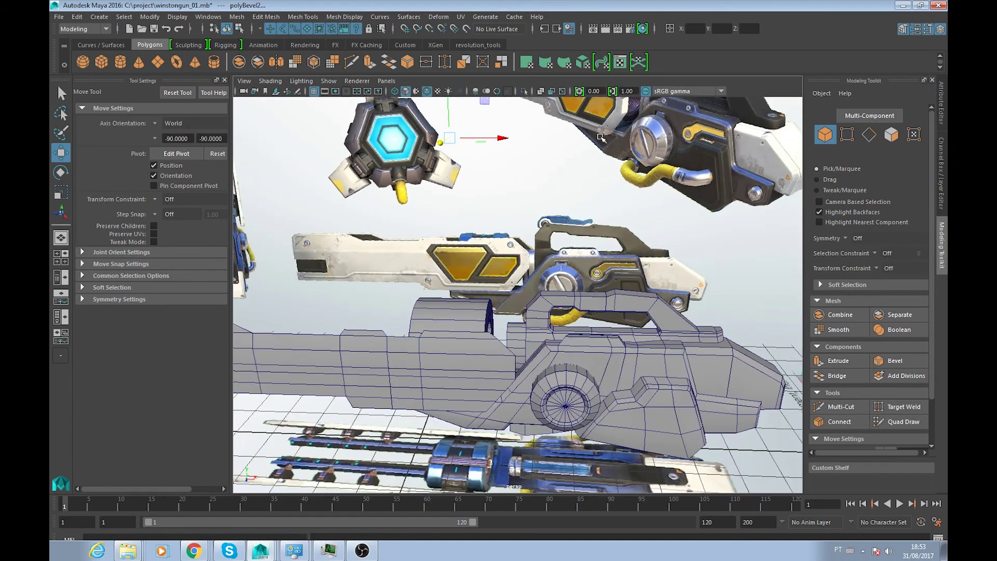
{"action": "mouse_move", "coordinate": [665, 311]}
{"action": "left_mouse_down", "text": "alt"}
{"action": "mouse_move", "coordinate": [537, 325]}
{"action": "mouse_move", "coordinate": [544, 314]}
{"action": "left_mouse_up", "text": "alt"}
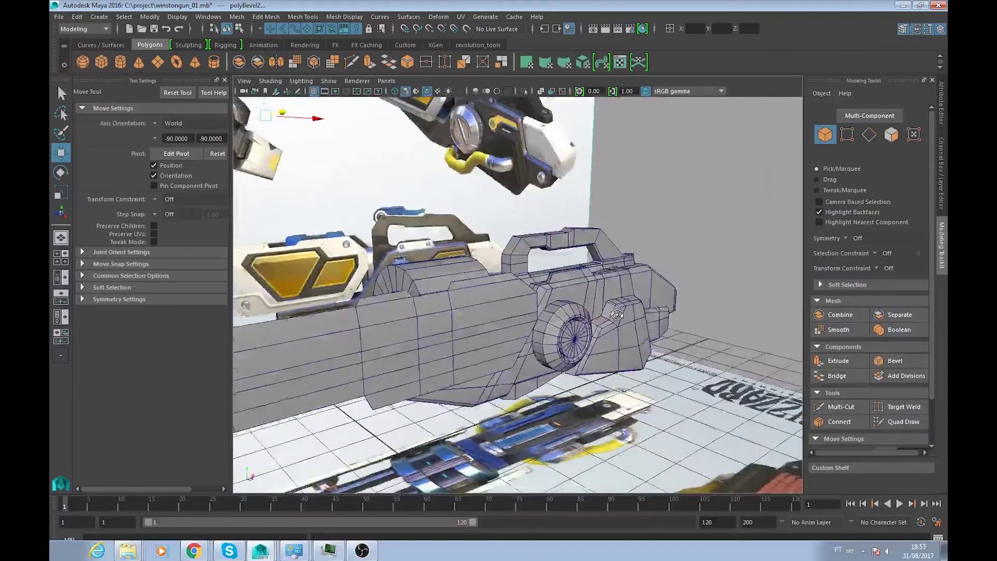